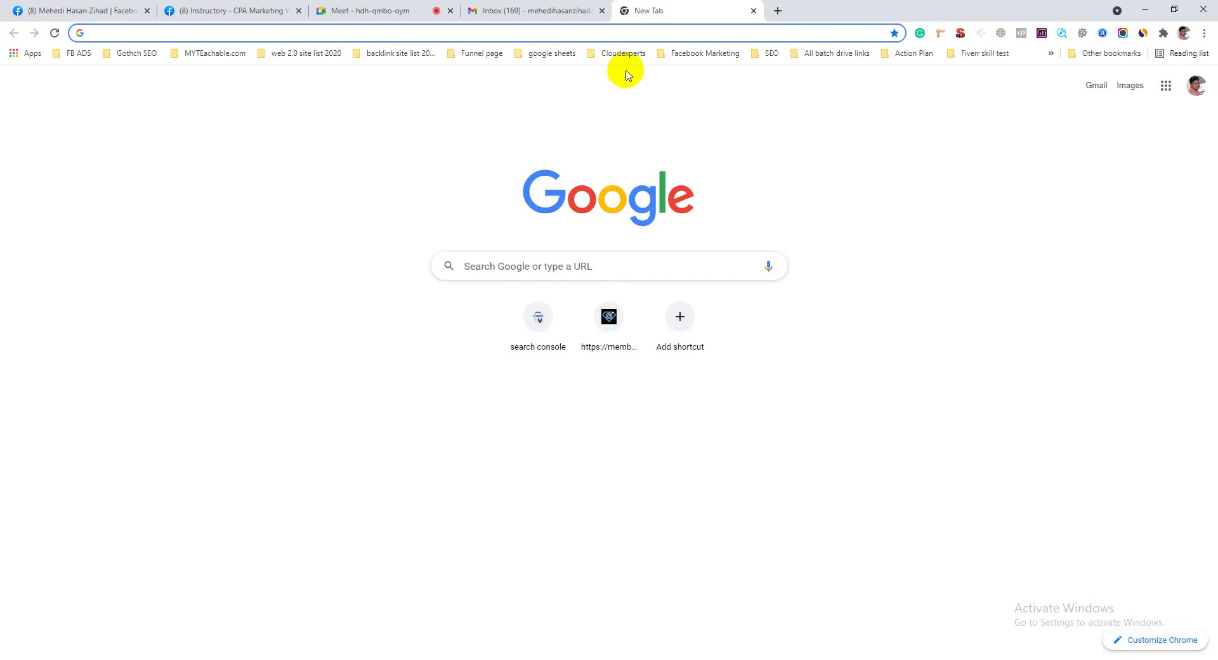
Open Google Sheets from the Google apps and create a blank spreadsheet
click(1166, 85)
scroll(1156, 273, down, 1)
scroll(1156, 272, down, 4)
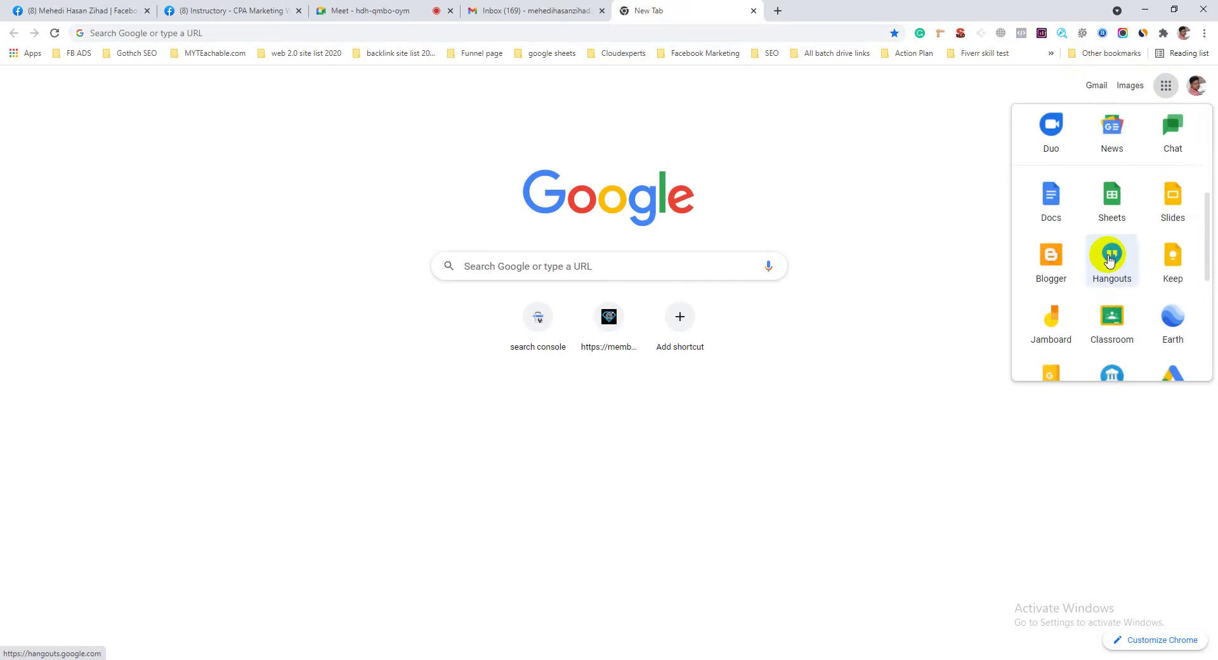
click(1117, 224)
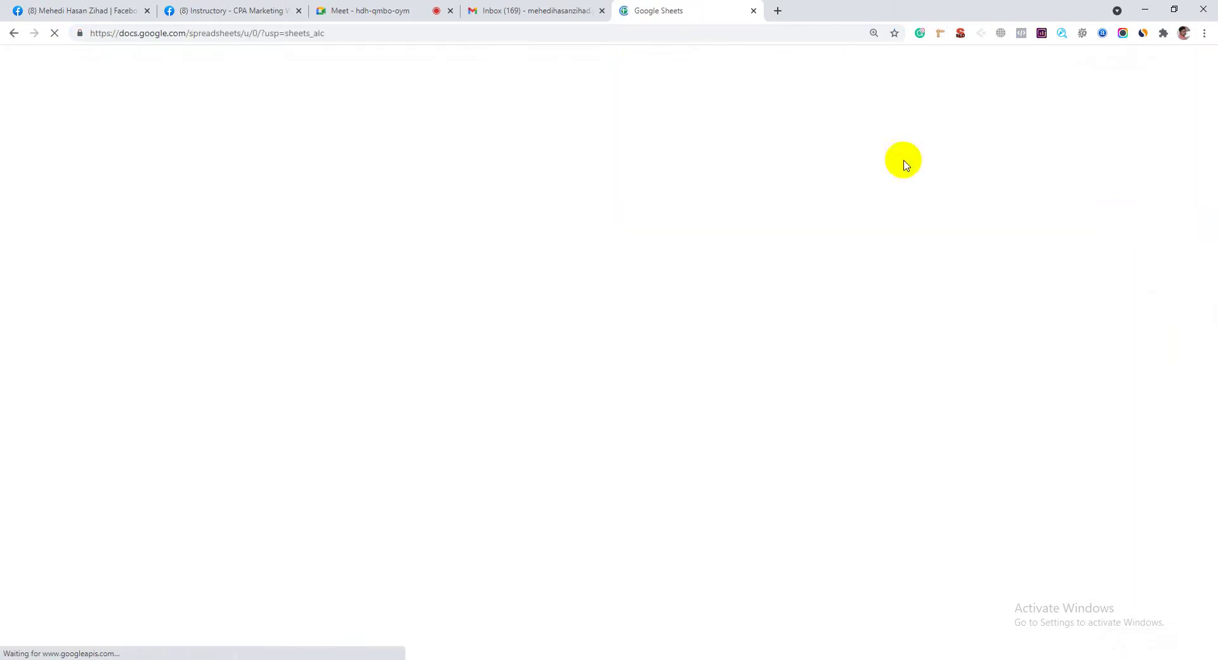
click(279, 187)
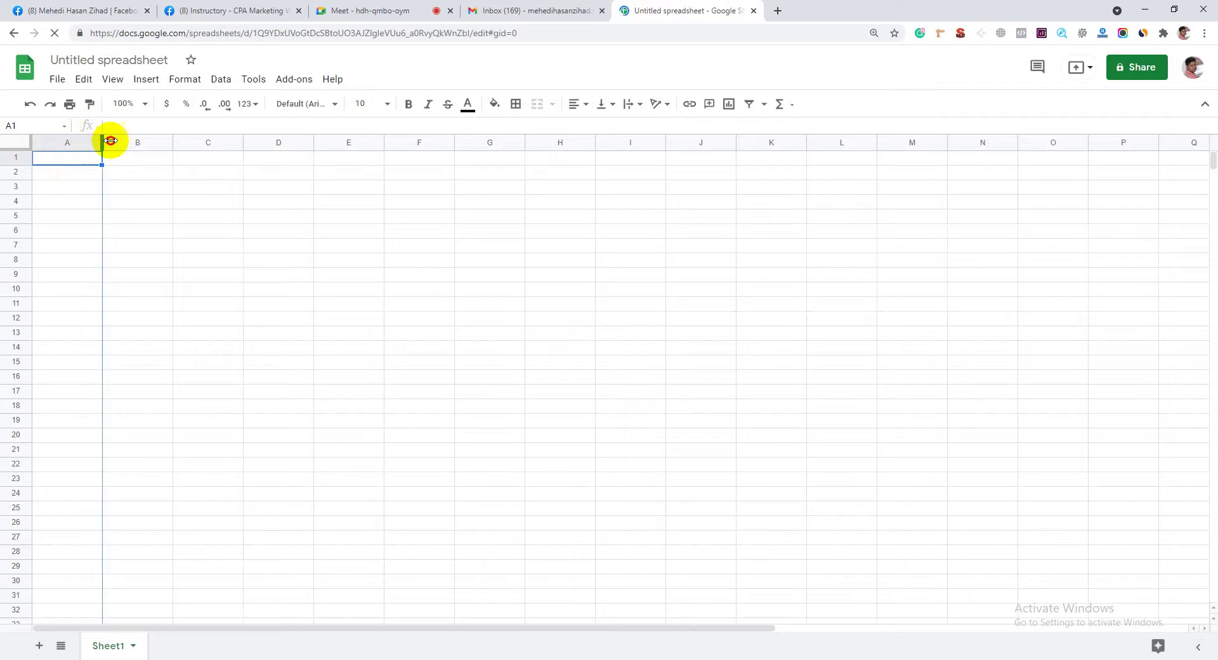
Widen column A to nearly four times its default width and enter "MAKE MONEY" in cell A1
drag(102, 141, 298, 141)
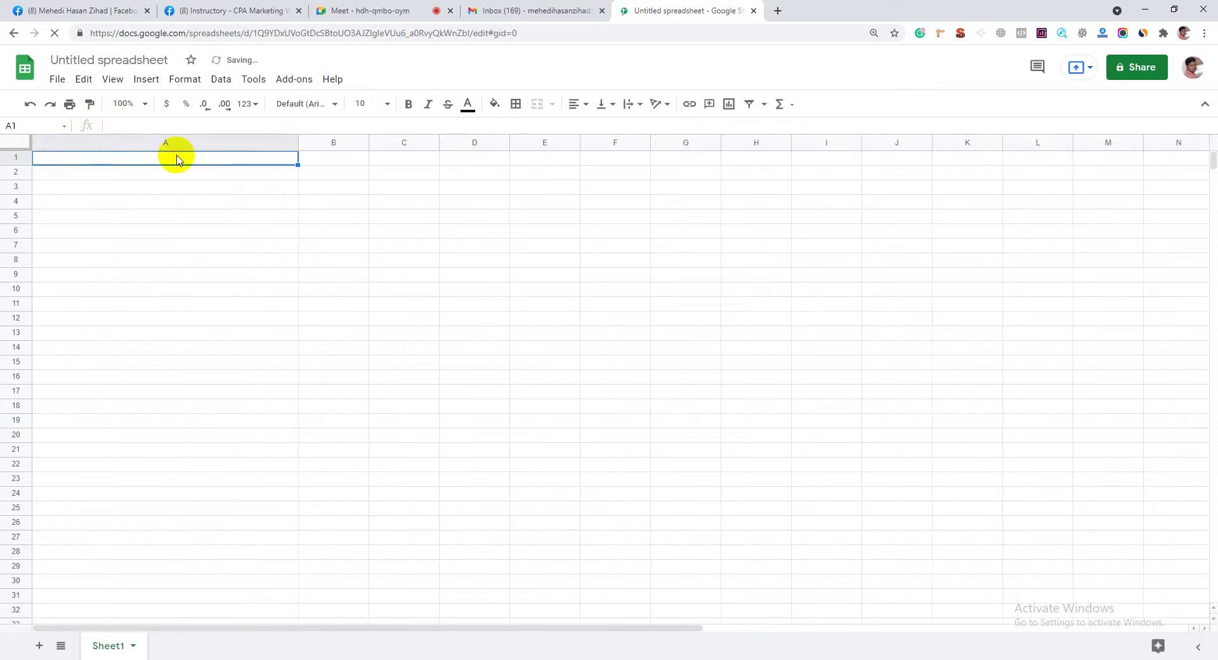
text(MAKE MONE)
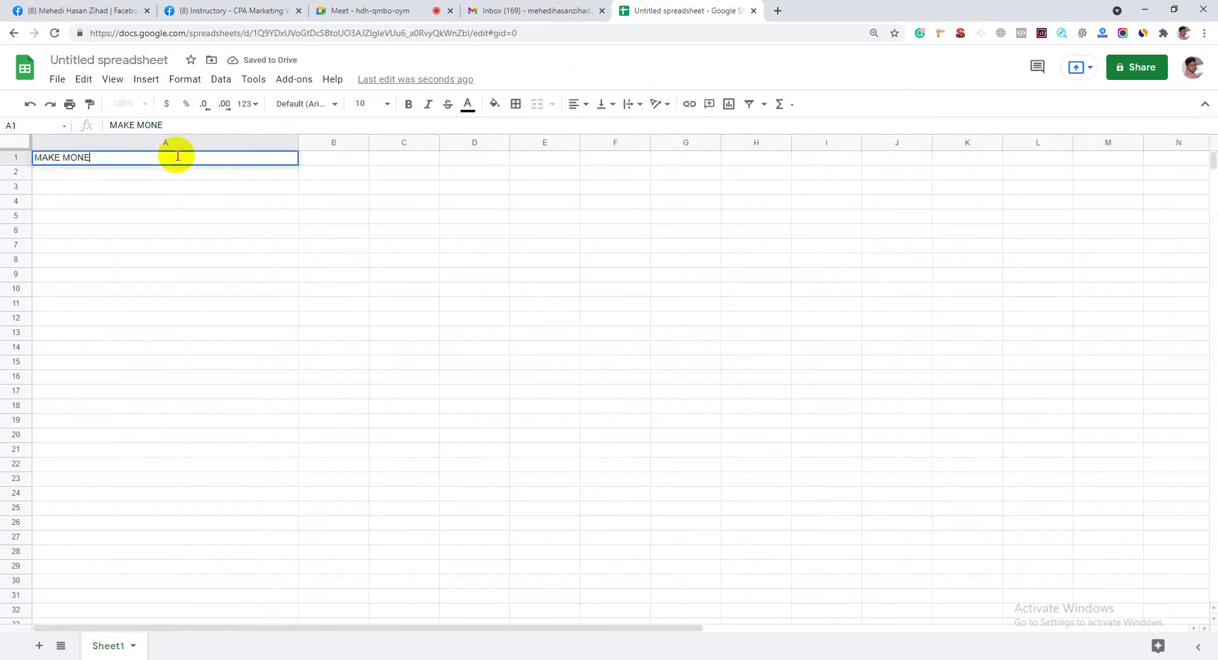
text(Y)
key(Return)
key(Down)
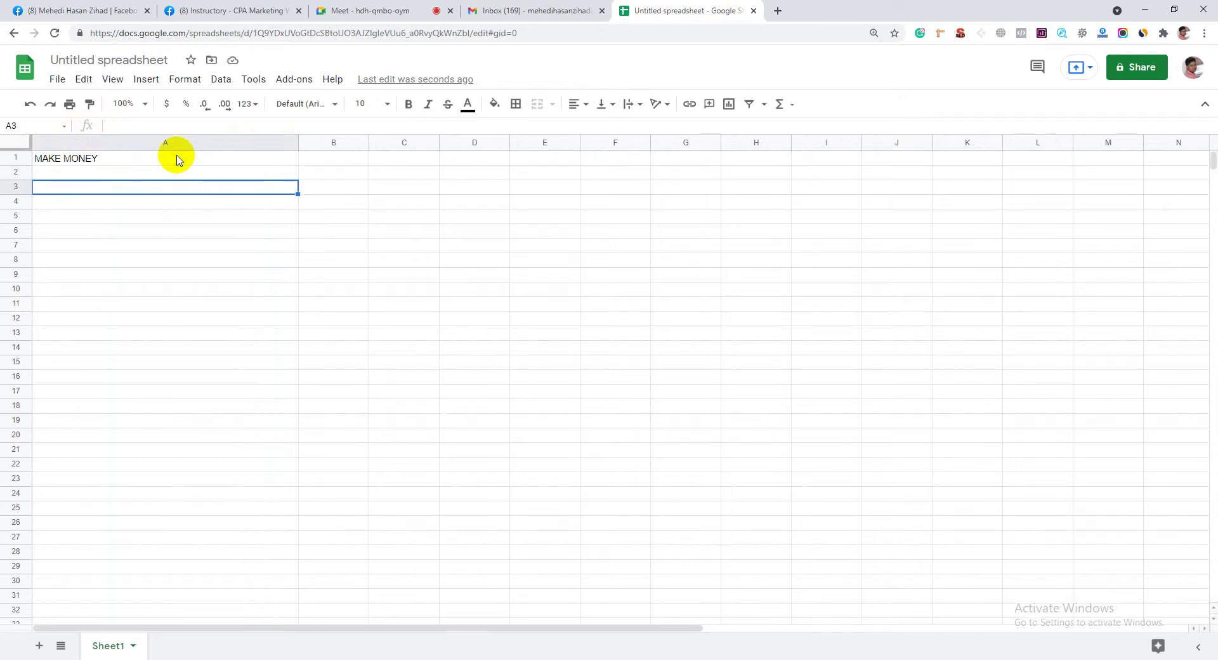
Switch to the Google Meet call, ignore the screen-mirroring warning, and return to the spreadsheet
click(346, 10)
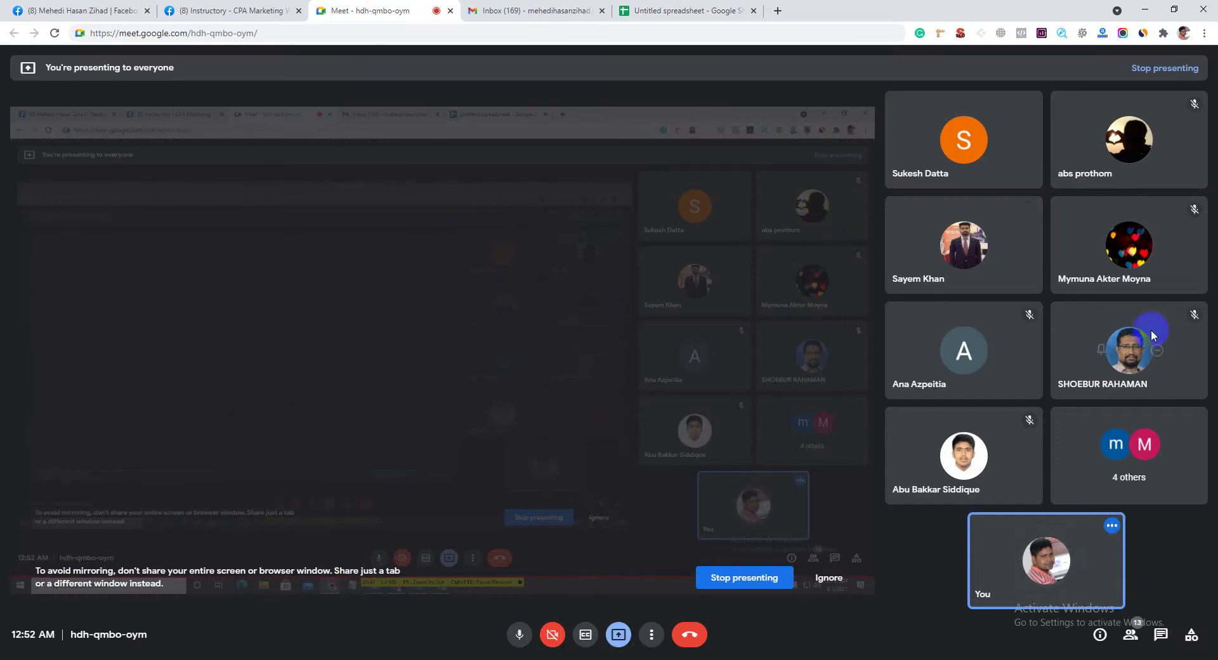
click(835, 575)
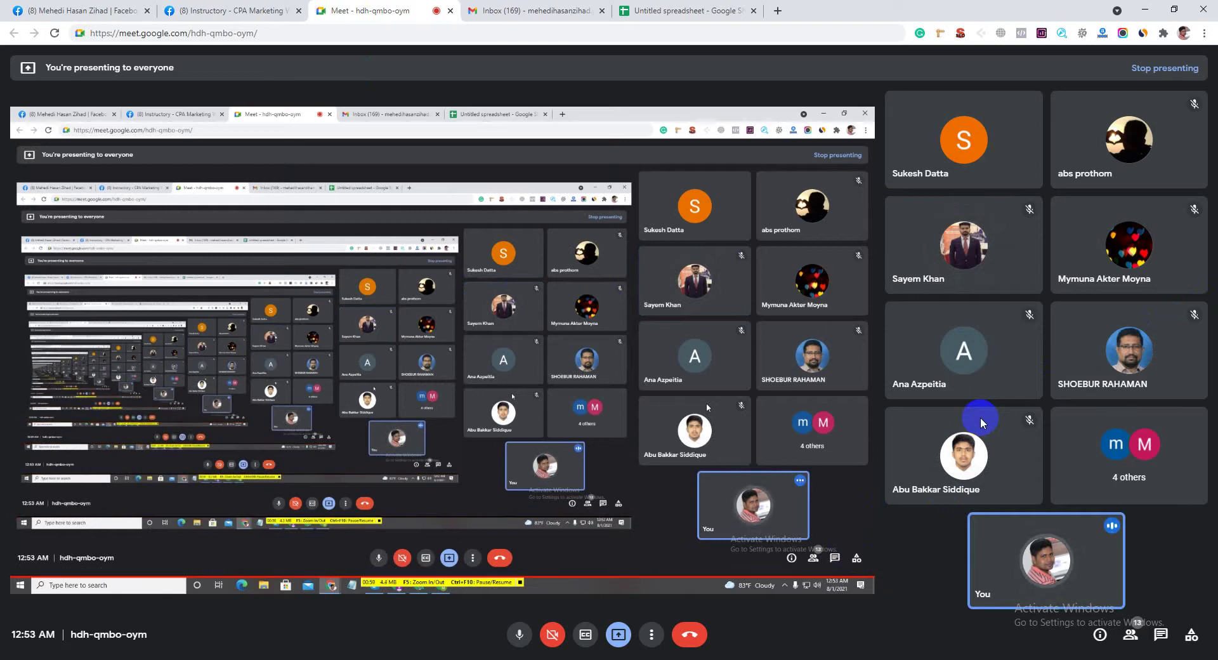
click(722, 10)
Make the "MAKE MONEY" heading in cell A1 bold
click(129, 159)
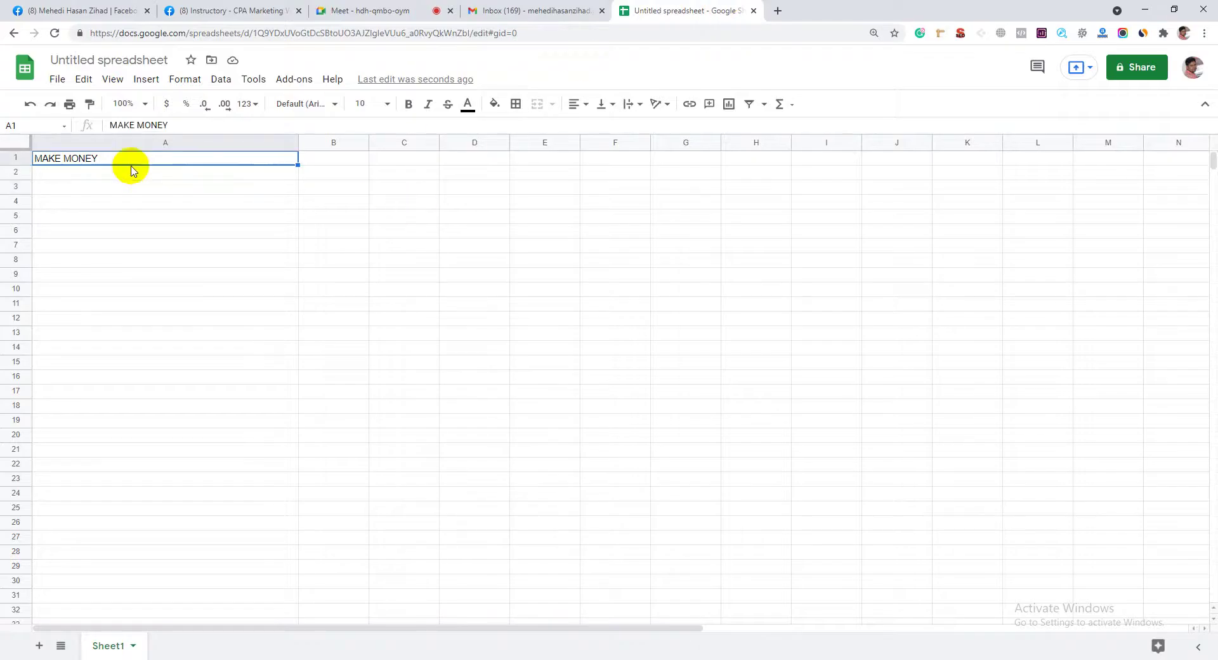
click(411, 105)
click(174, 217)
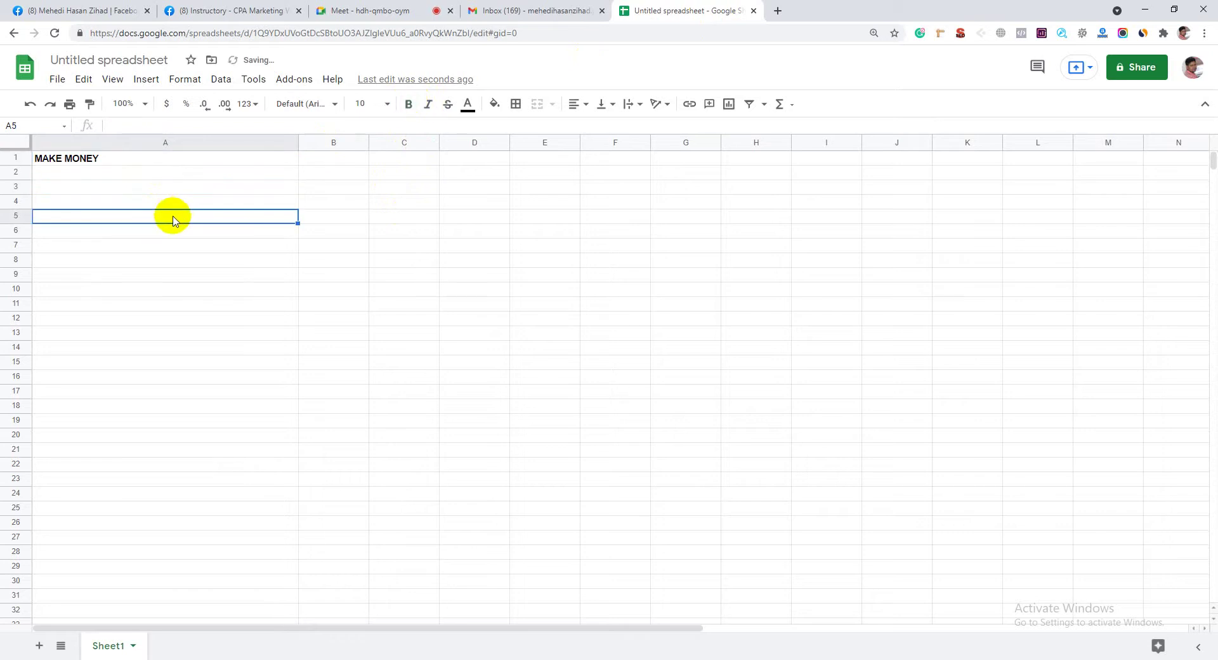
Enter "PDF" in cell A4 below the heading
click(184, 204)
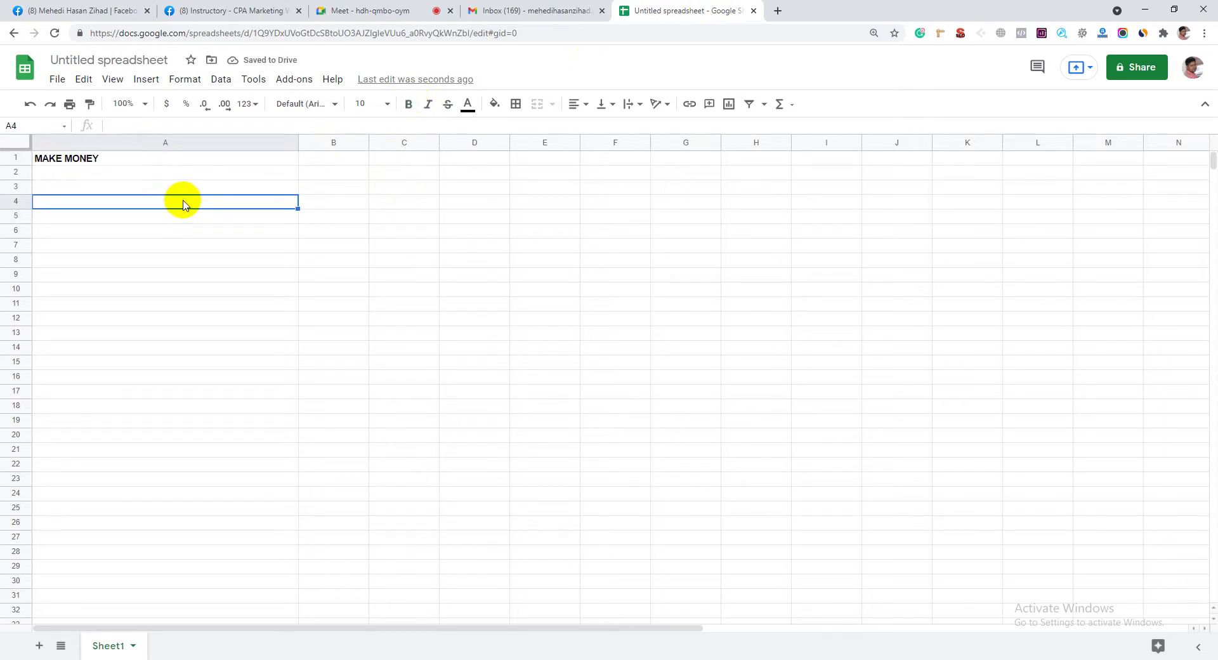
text(PDF)
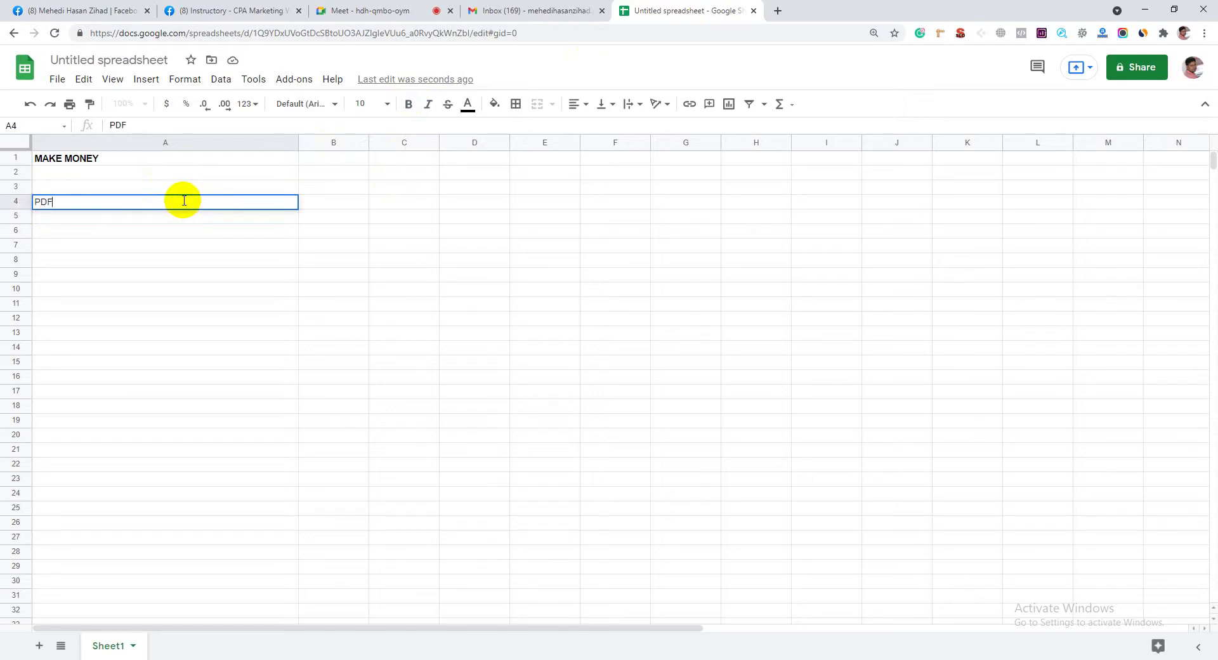
click(163, 220)
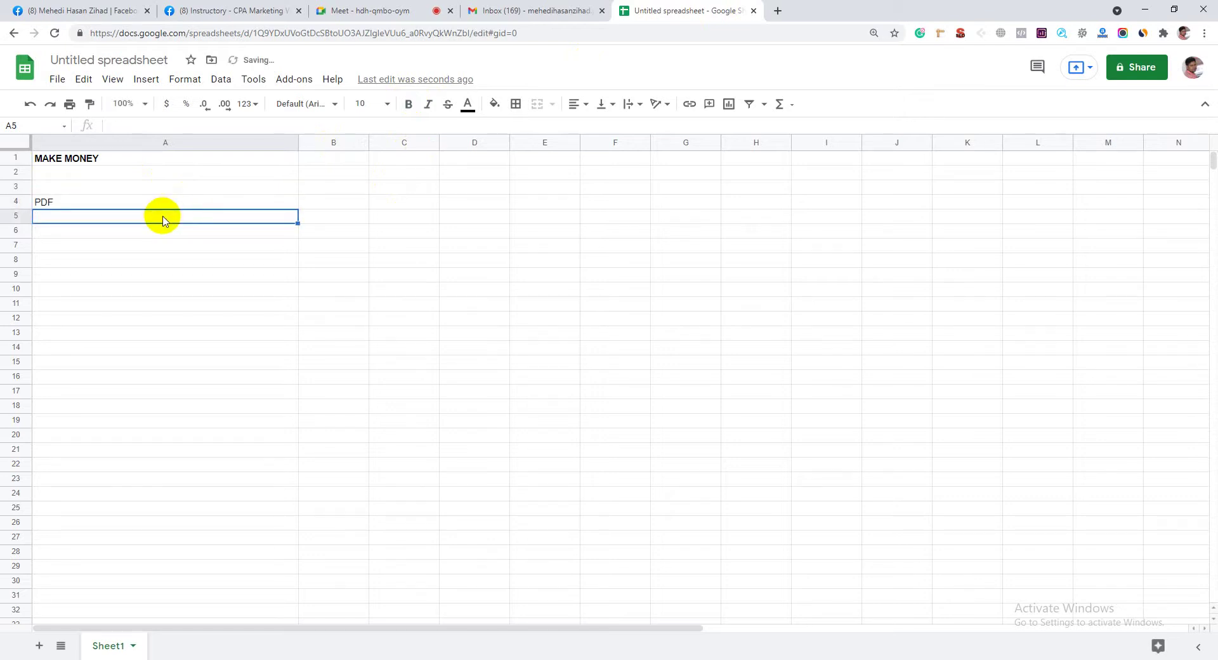
Enter "How to make money online" in cell B4 and widen column B to fit the text
key(Right)
key(Up)
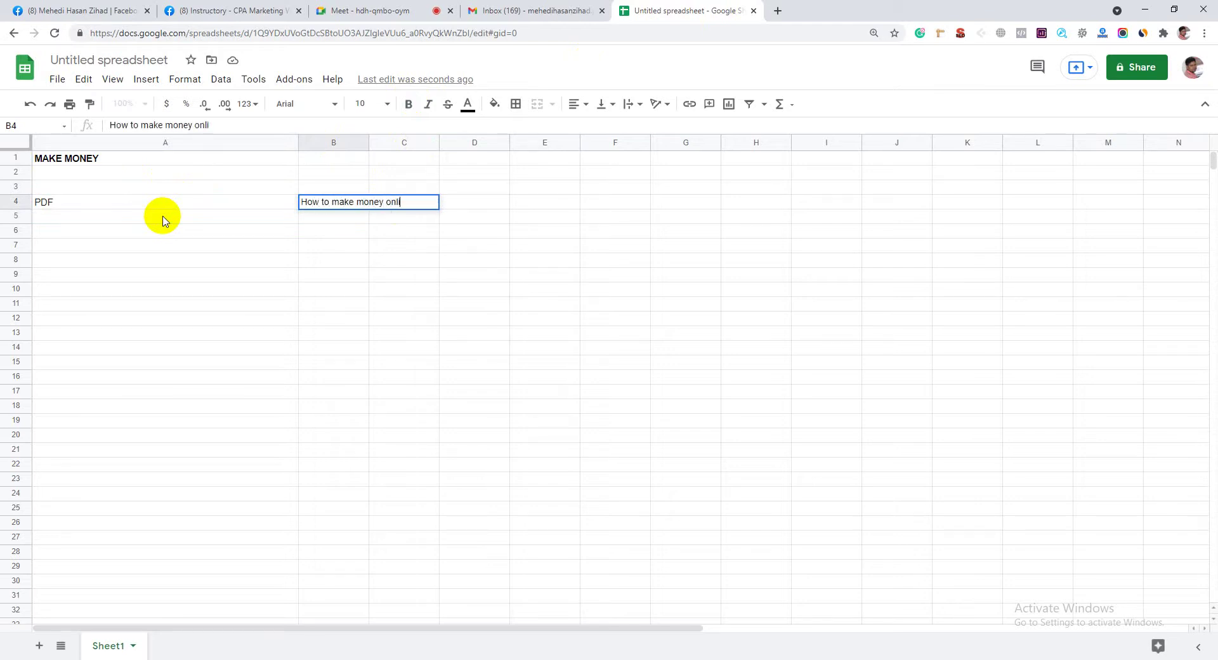
click(359, 259)
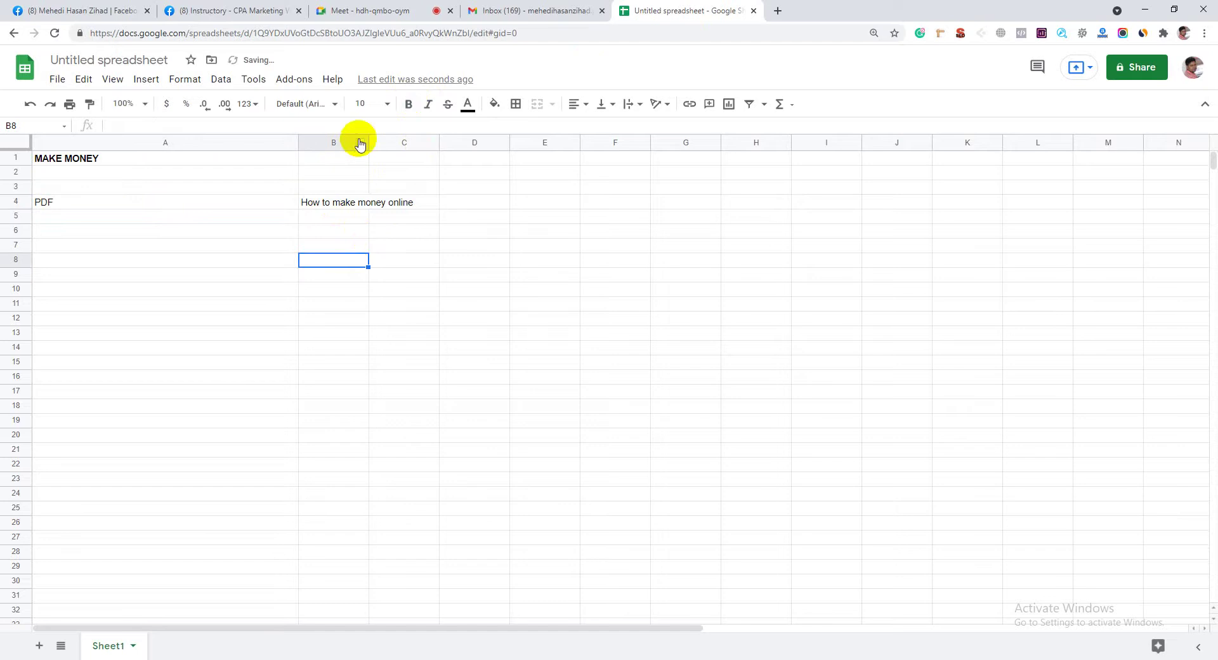
drag(368, 139, 438, 57)
click(372, 231)
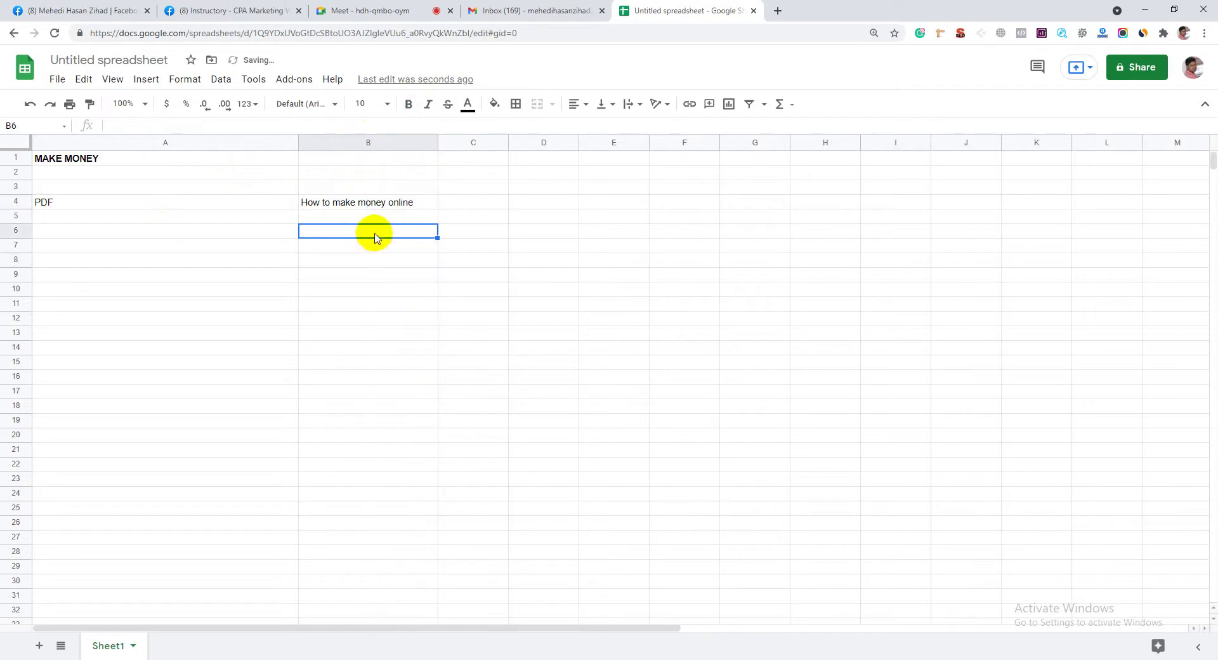
Insert "$200 Per month" after "How to" in the title in cell B4
double_click(337, 201)
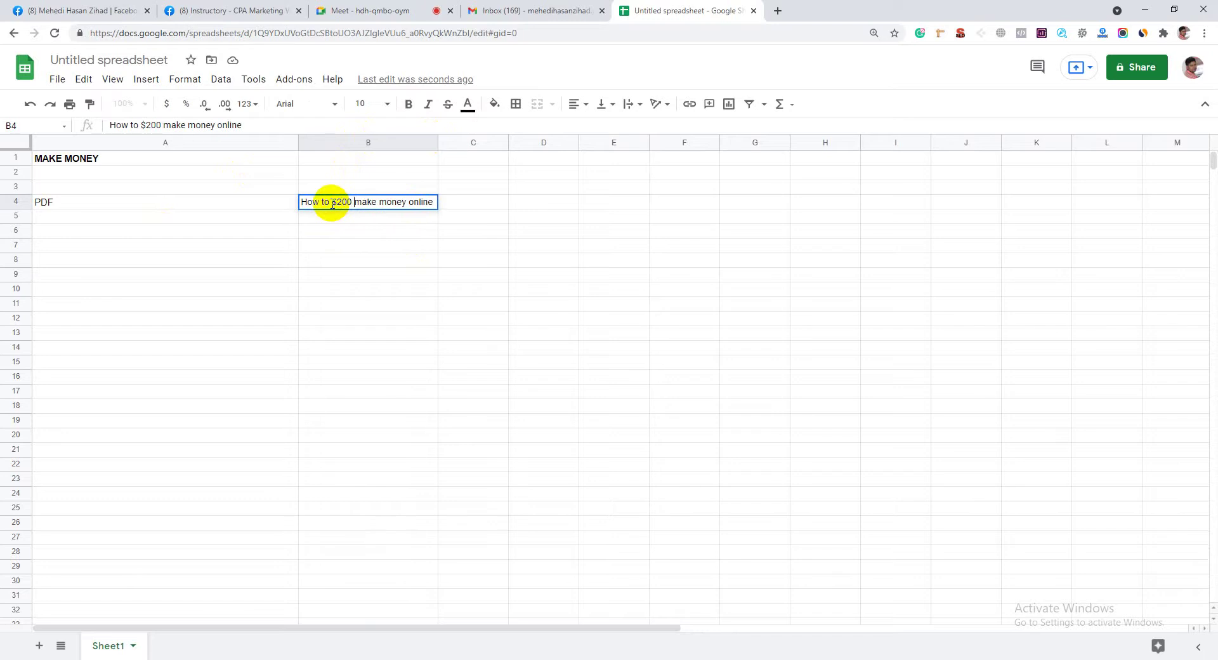
text(Per month)
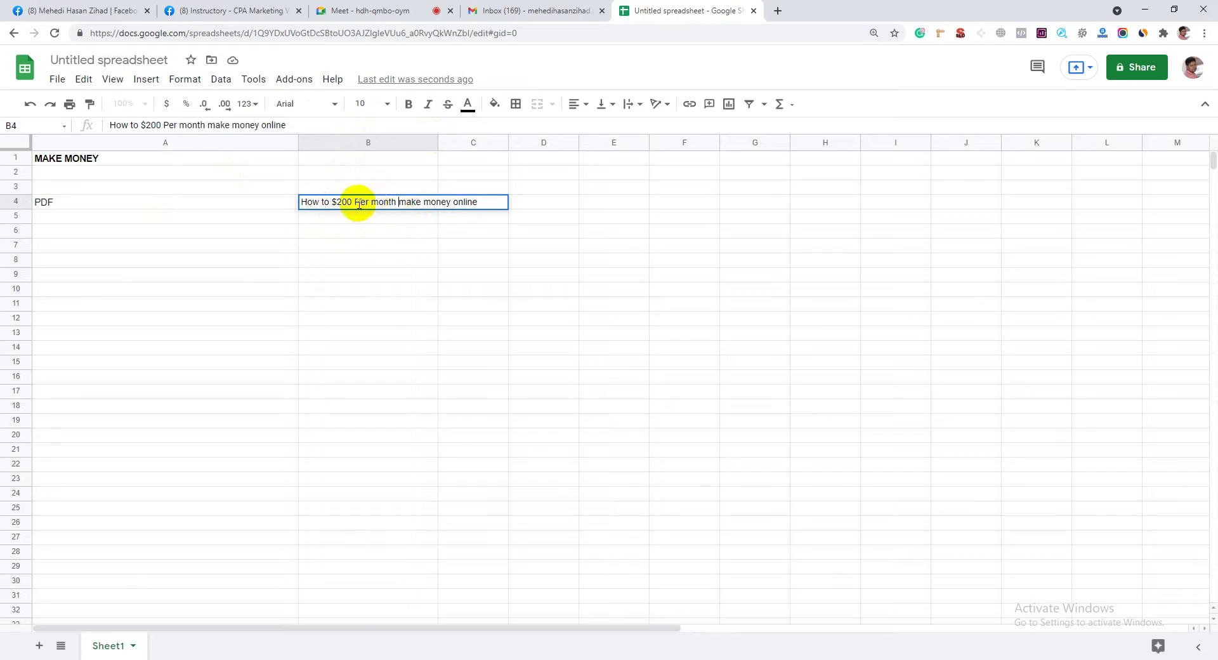
click(373, 249)
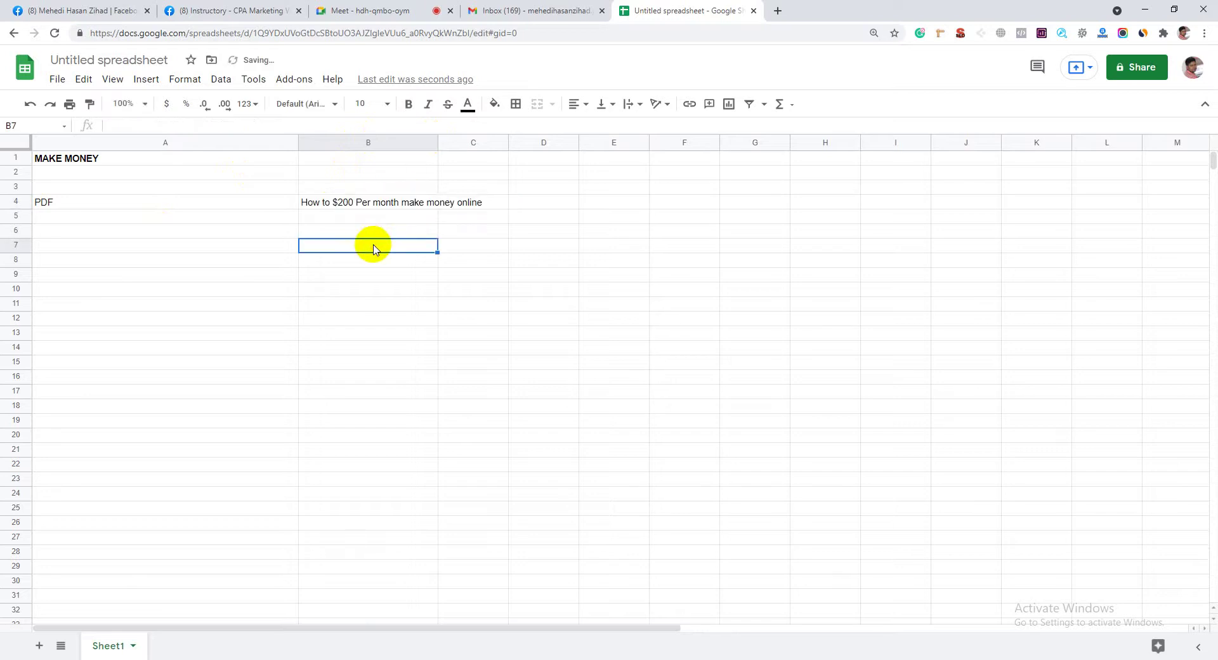
Replace "make money online" with "with us" at the end of the title in cell B4
click(393, 203)
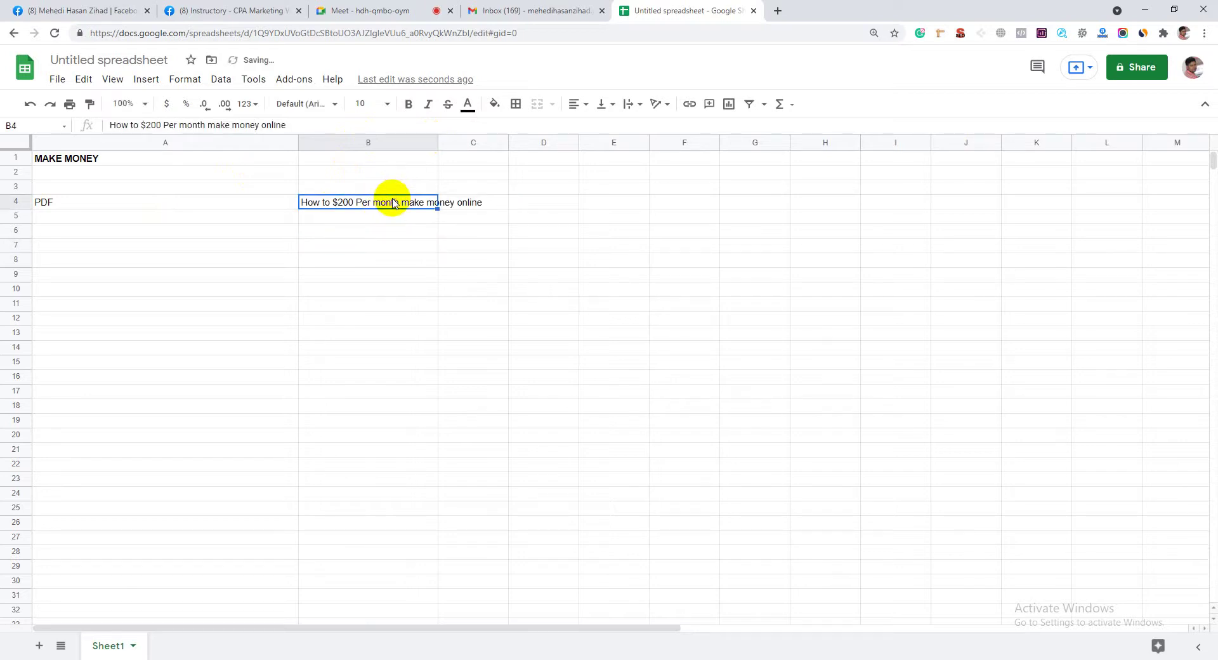
double_click(393, 203)
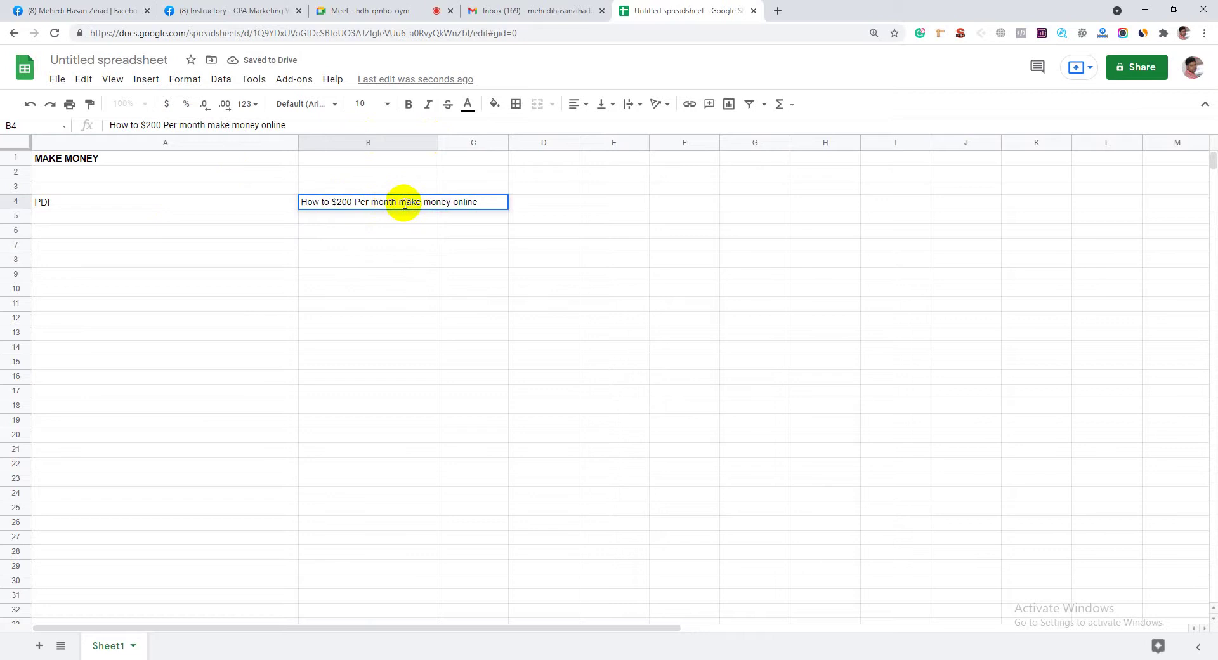
drag(404, 204, 560, 226)
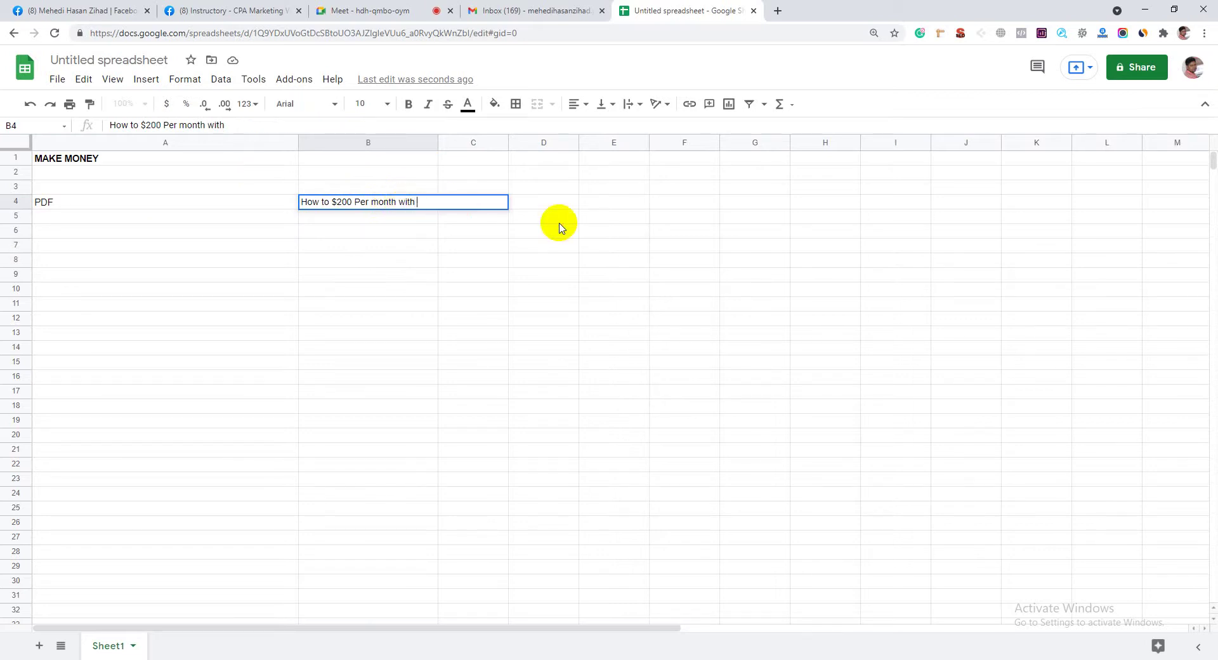
key(Return)
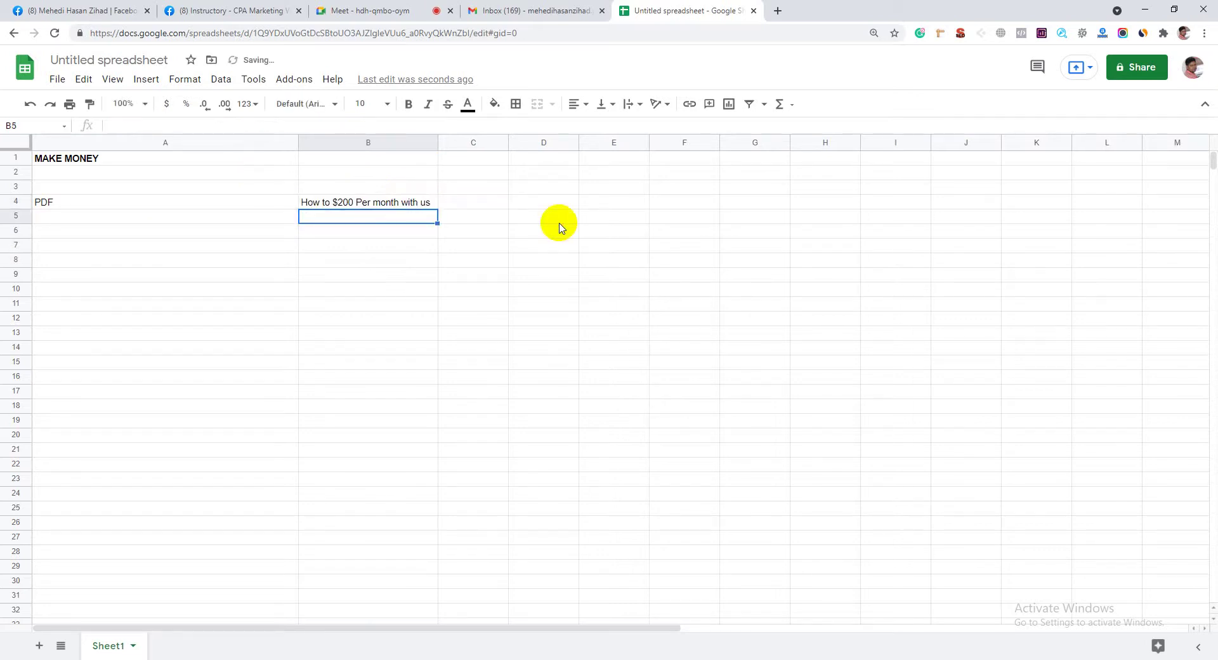
click(109, 188)
click(345, 204)
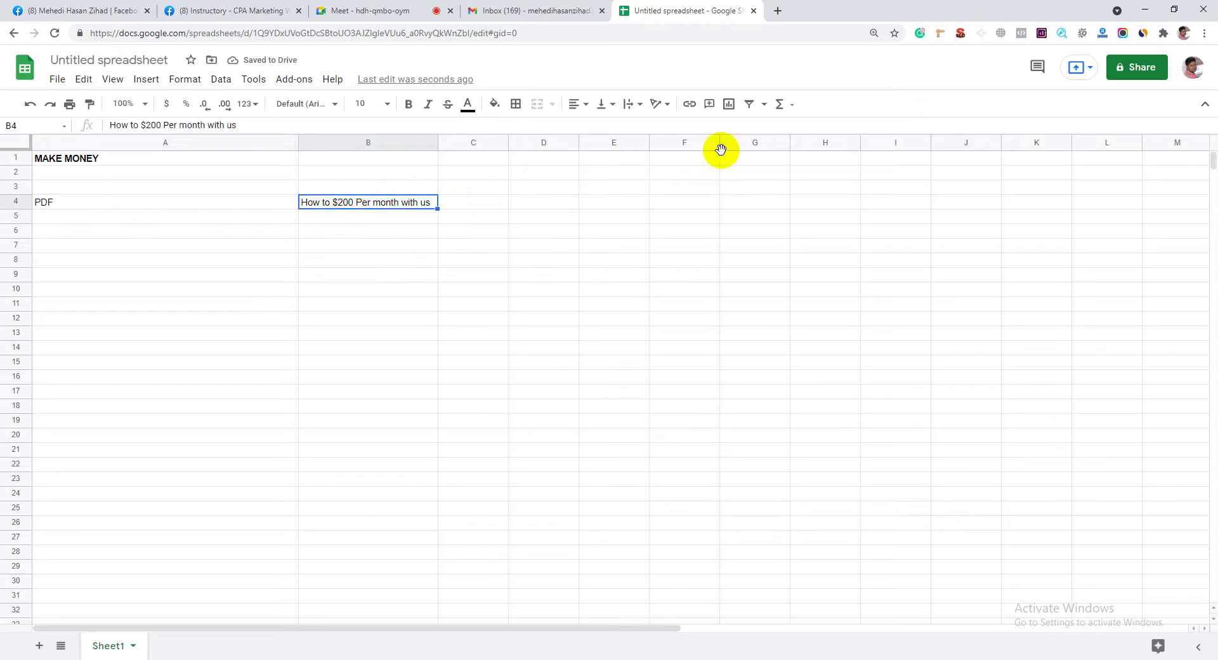
Search Google for "how to make money online" in a new browser tab
click(777, 12)
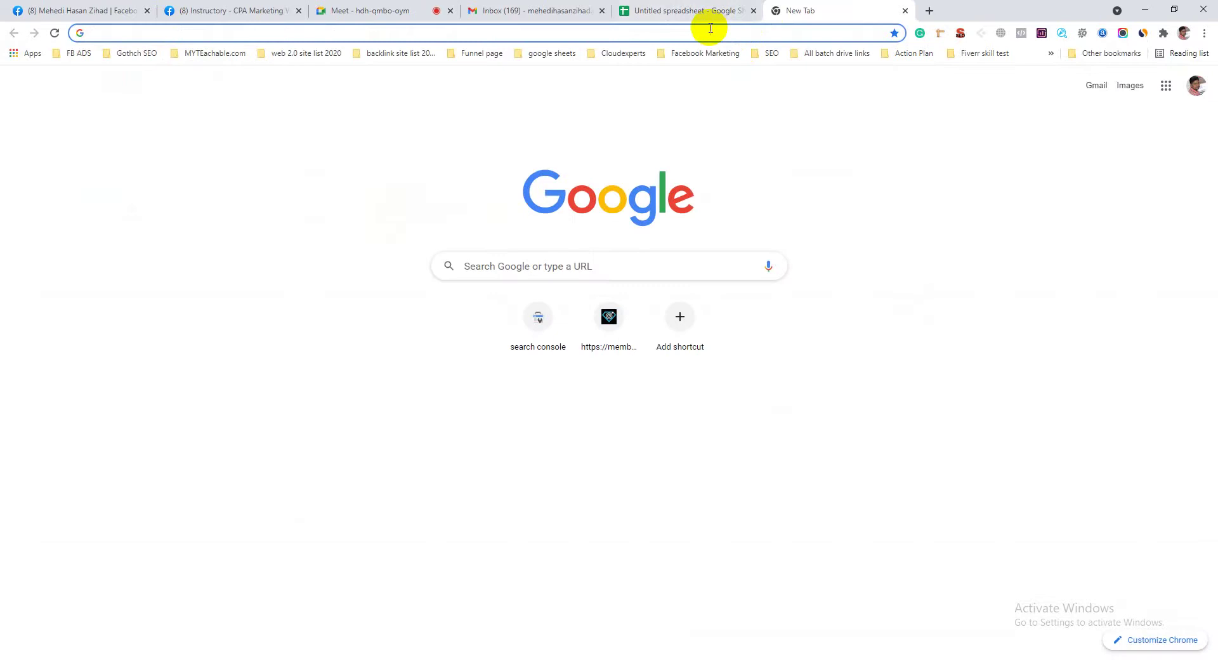
text(how to )
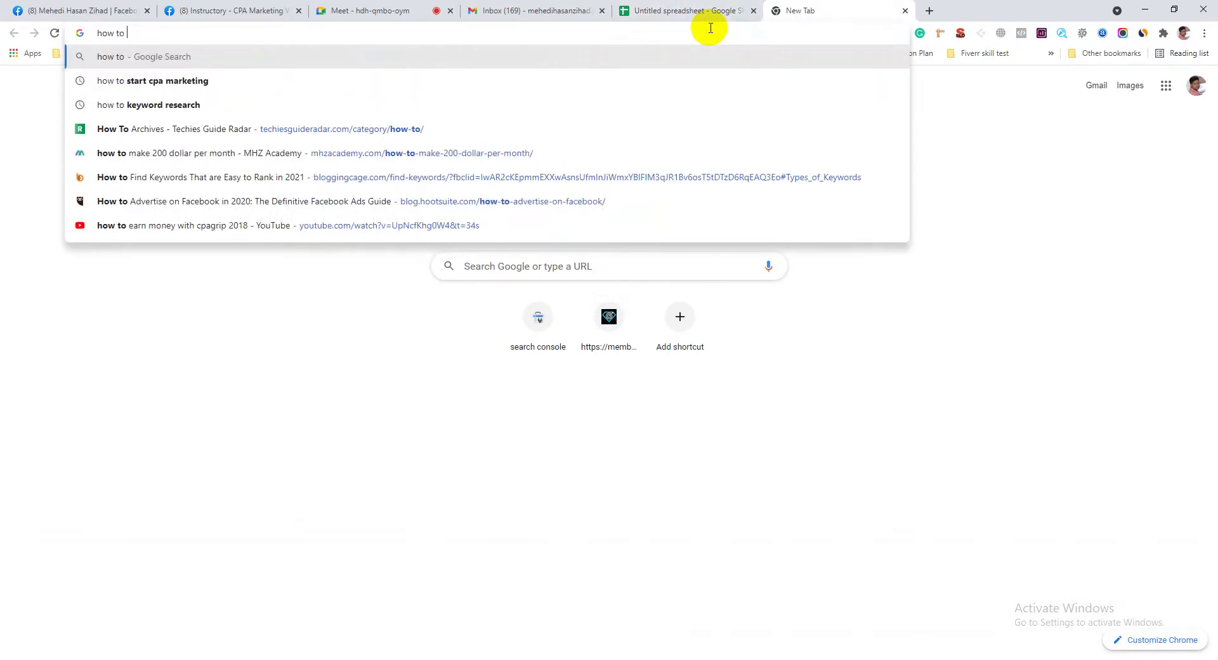
text(make money )
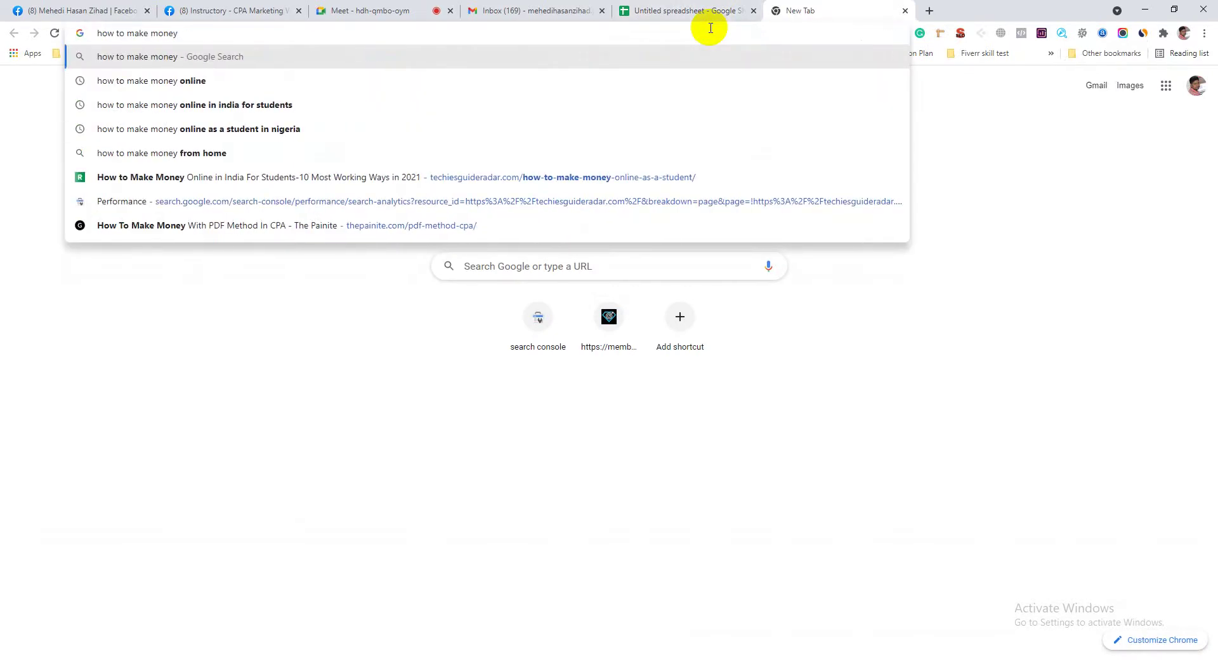
text(online)
key(Return)
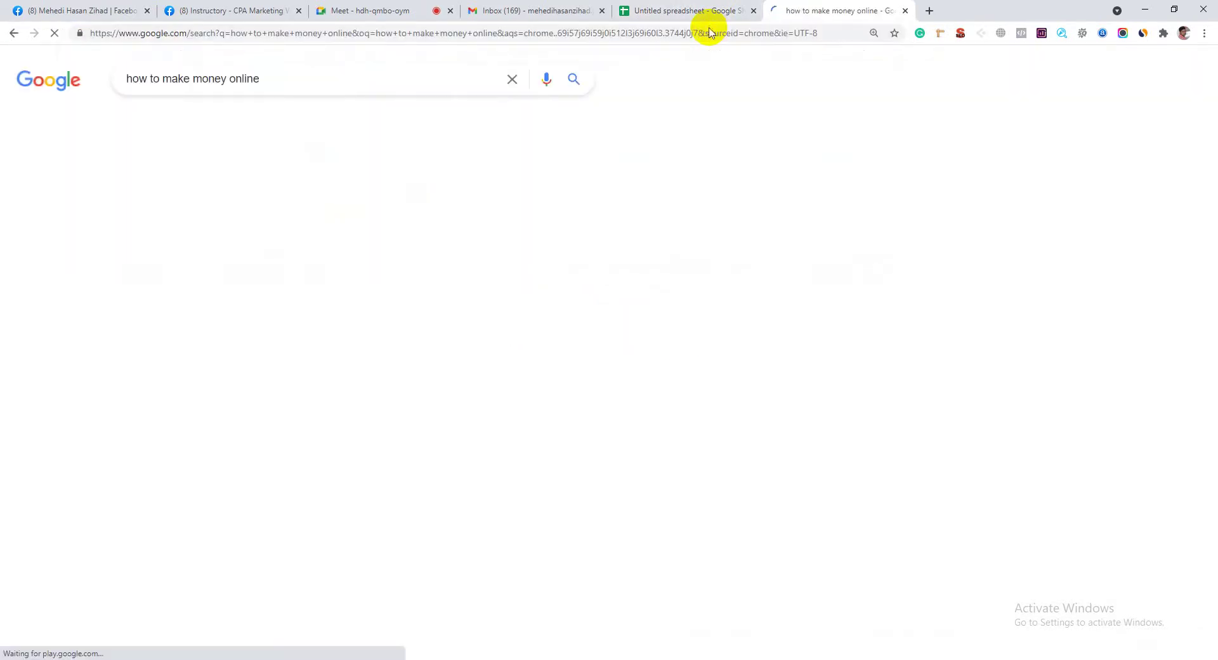
Open the Oberlo article on making money online in its own tab, skim it, and return to the spreadsheet
scroll(218, 266, down, 1)
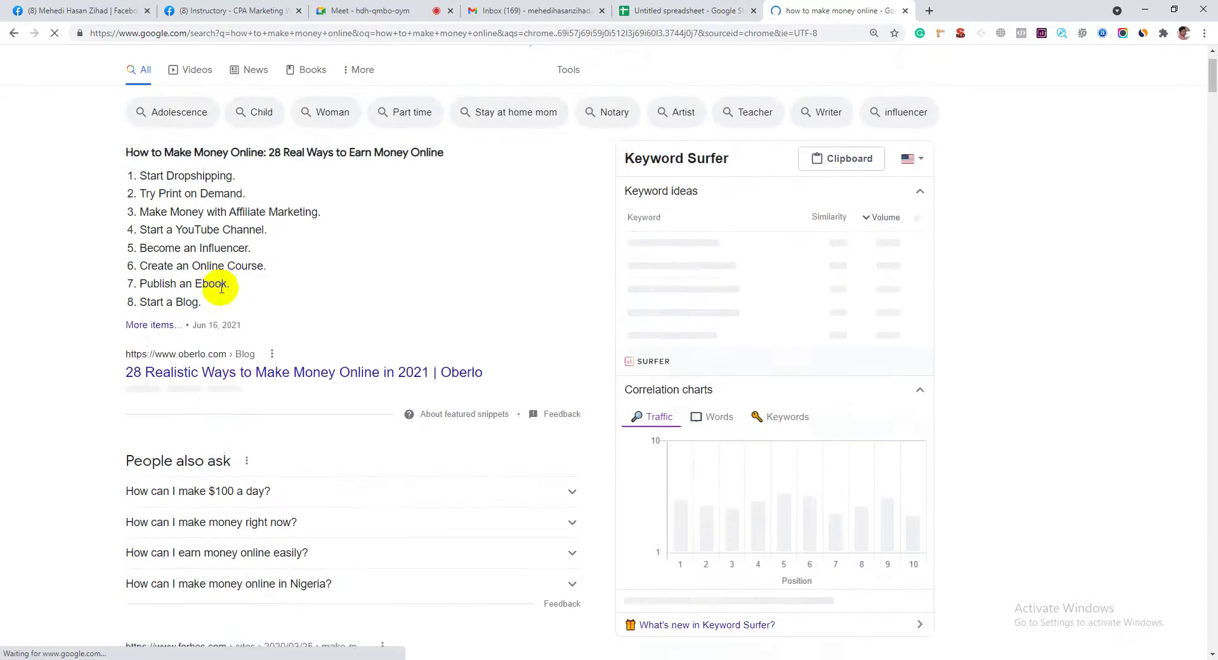
middle_click(235, 378)
click(977, 11)
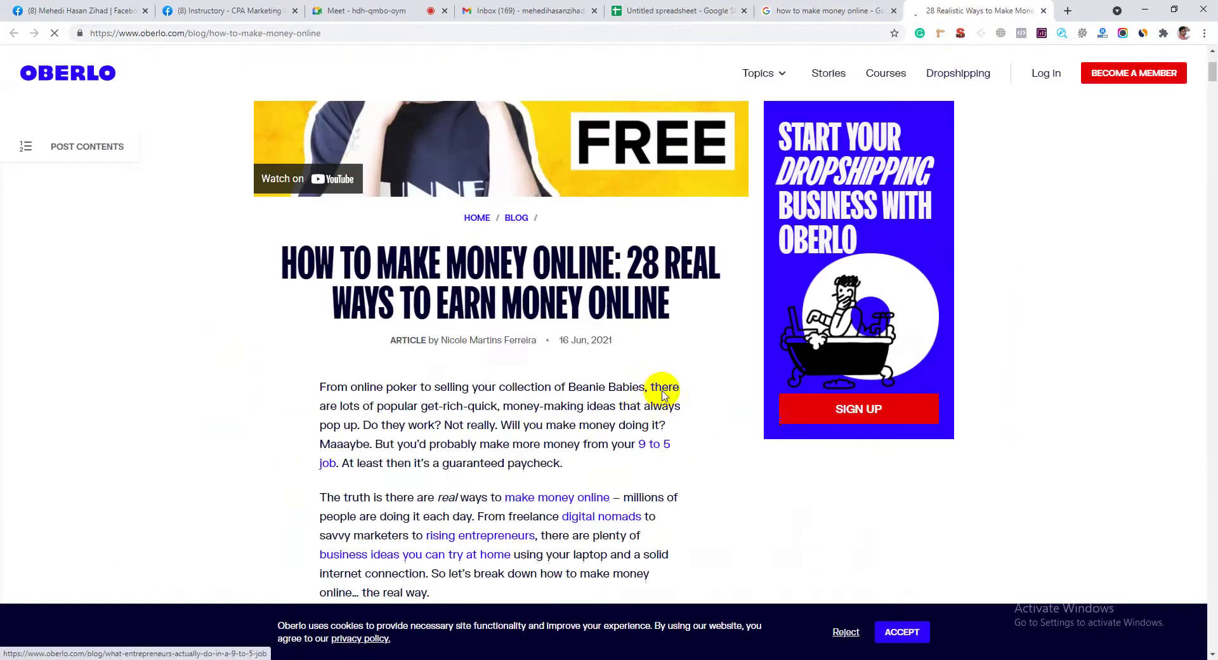
scroll(579, 345, down, 3)
scroll(577, 345, up, 4)
scroll(634, 285, down, 7)
click(863, 11)
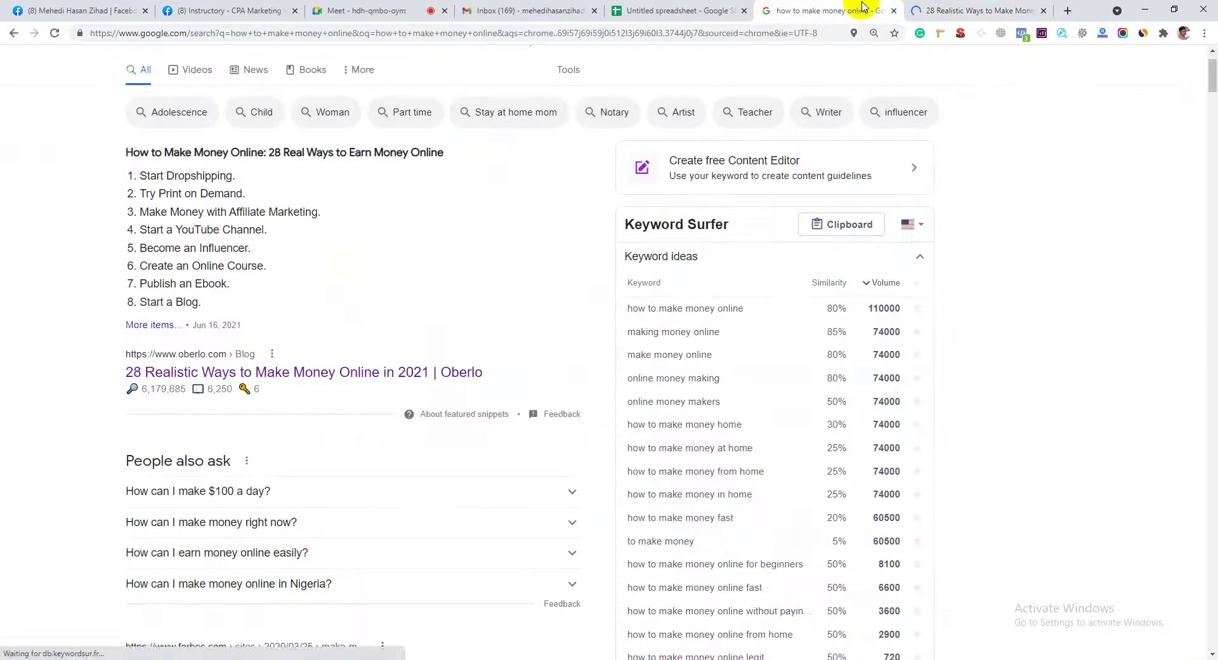
click(670, 6)
click(406, 231)
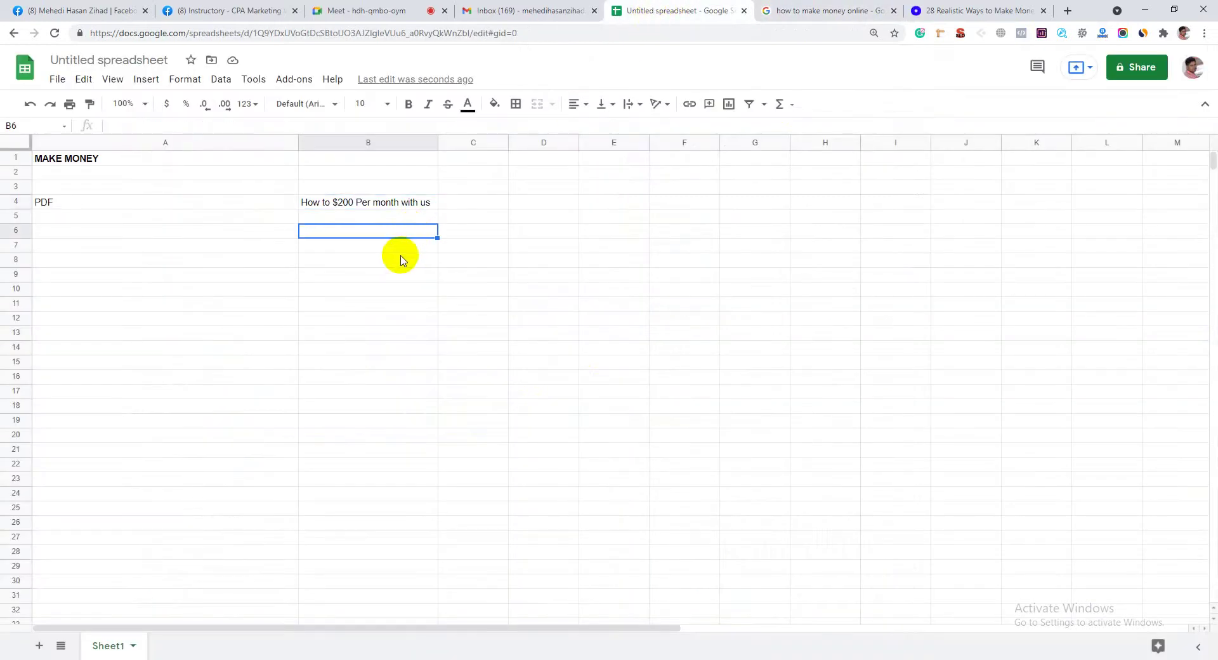
Switch to the Google Meet call, admit the waiting participant, and return to the Google search results
click(390, 10)
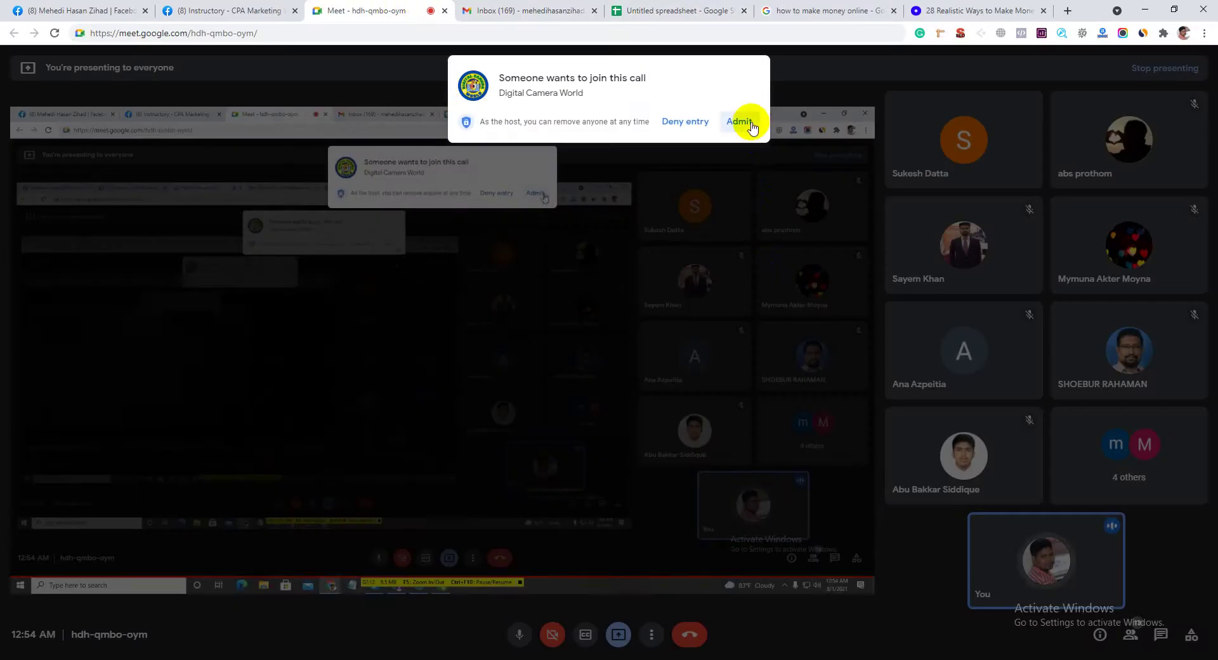
click(739, 127)
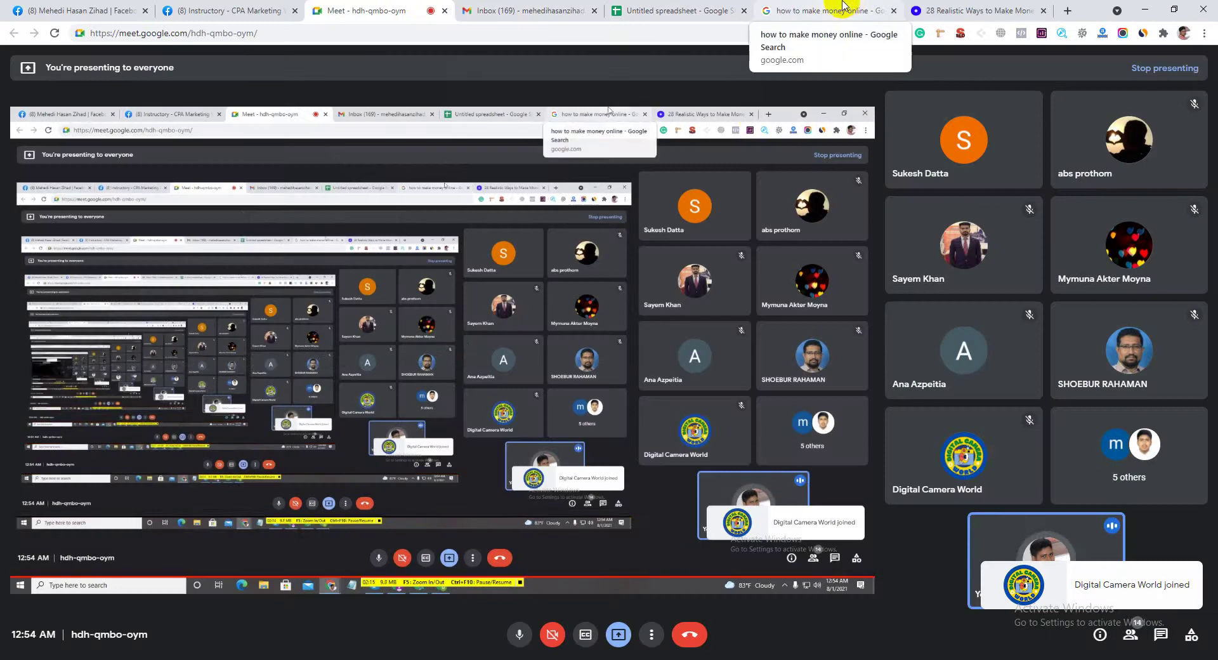
click(841, 7)
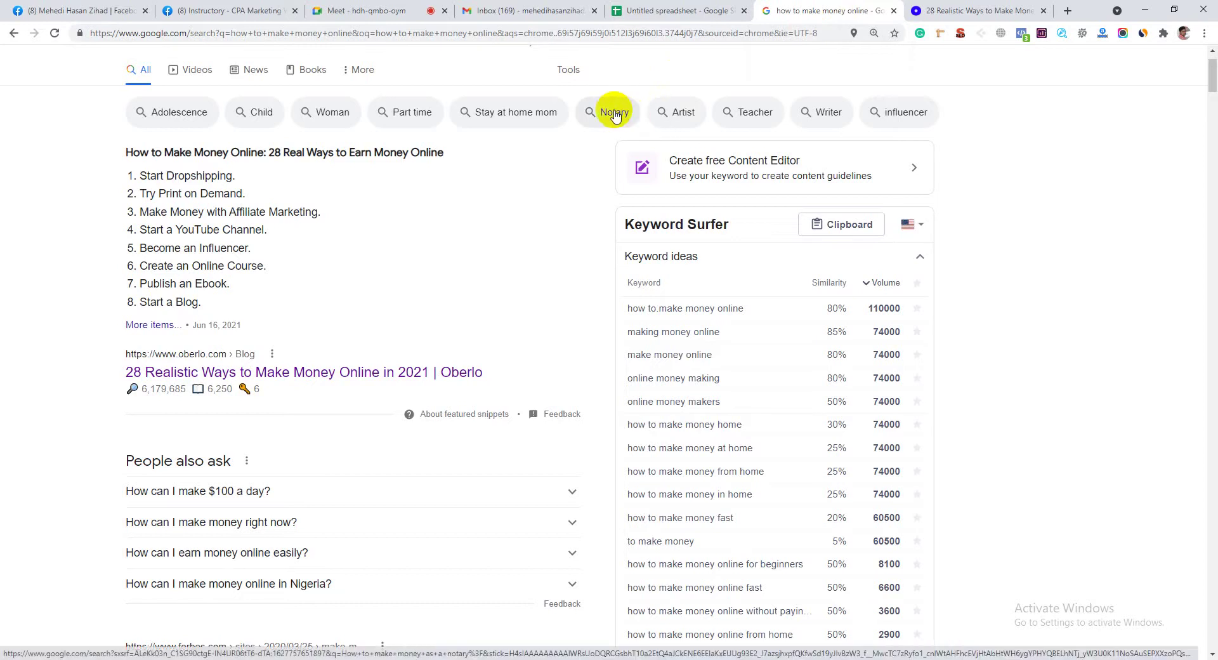
Review the opening of the Oberlo article and compare it with the Google search results
click(938, 7)
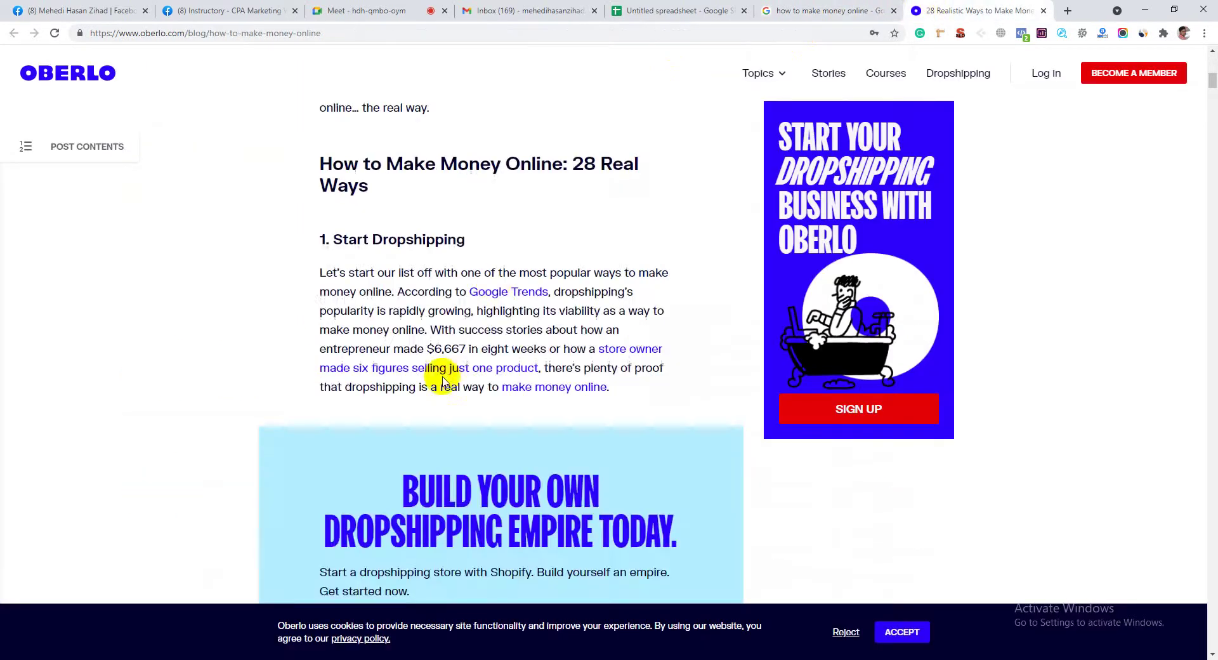
scroll(462, 271, up, 10)
scroll(390, 276, down, 4)
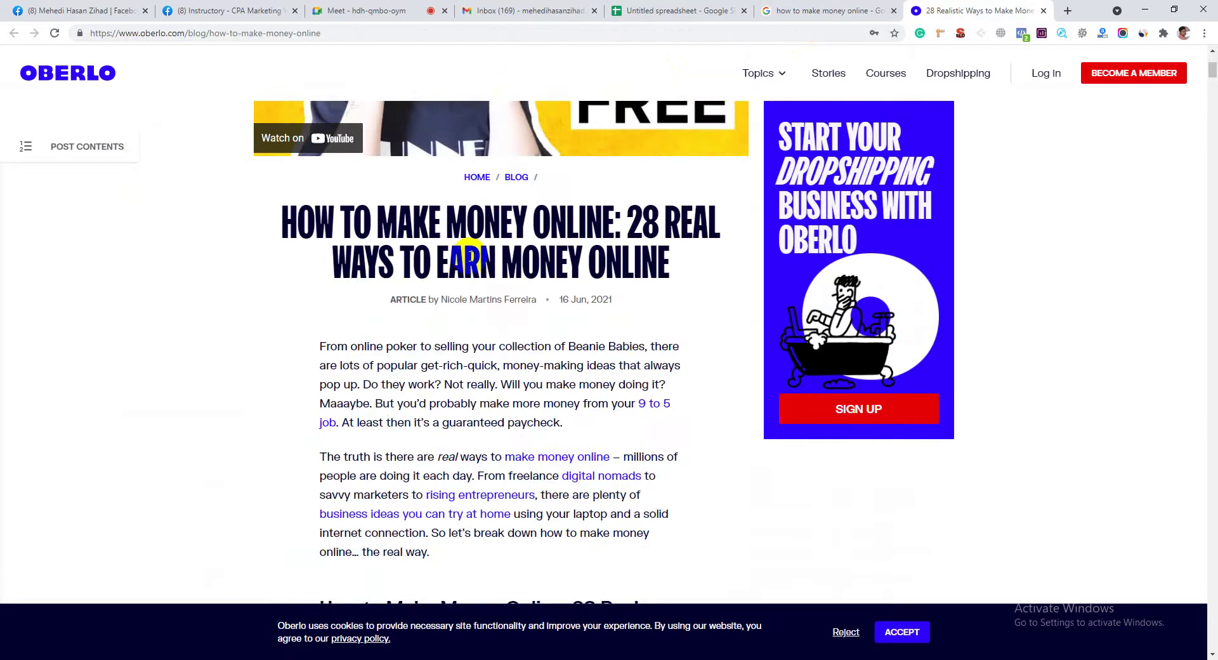
click(845, 6)
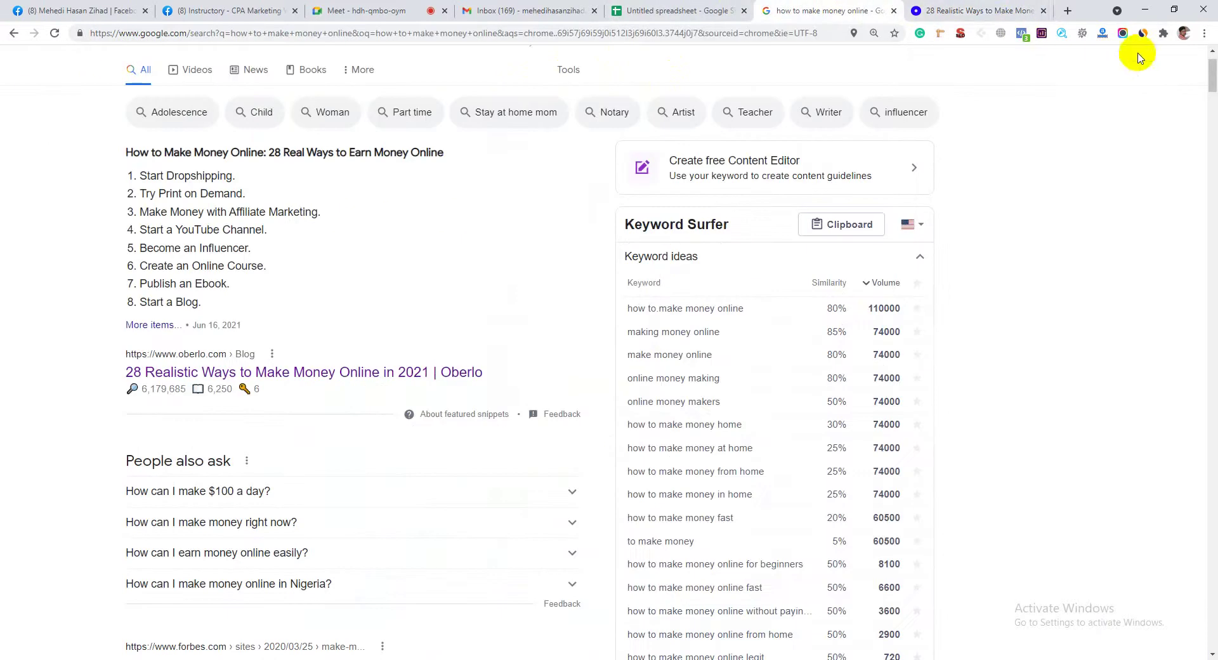
click(961, 11)
Create a blank Google Docs document in a new browser tab
click(1068, 11)
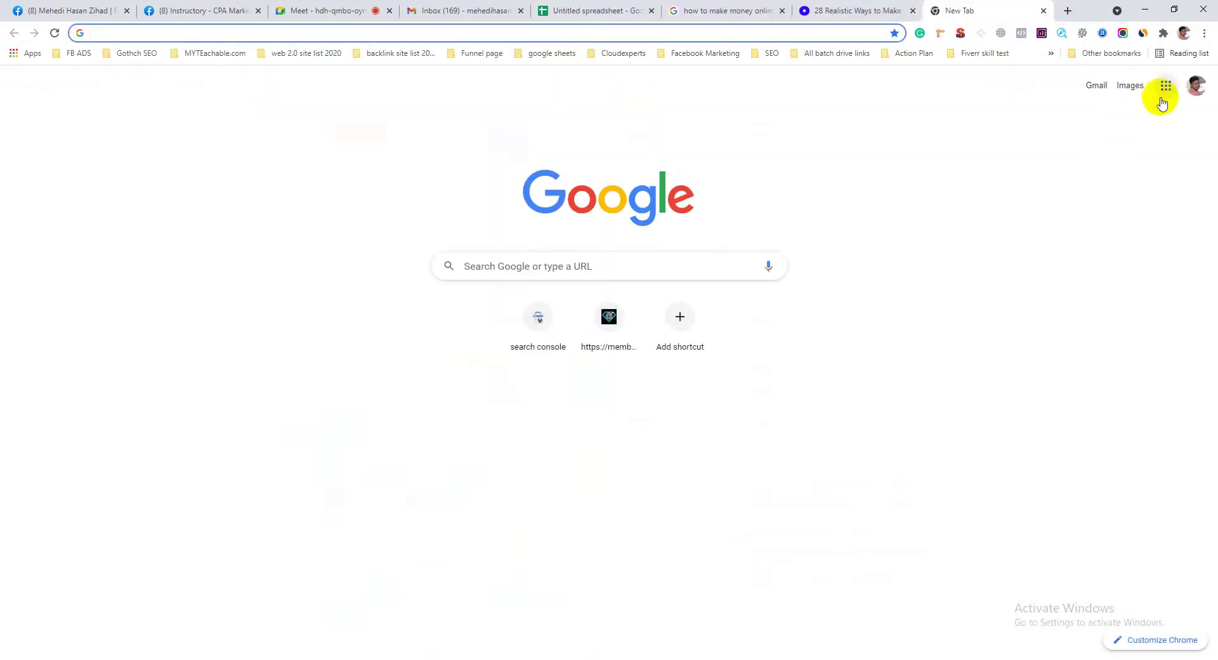
click(1166, 85)
scroll(1156, 306, down, 3)
scroll(1156, 305, down, 1)
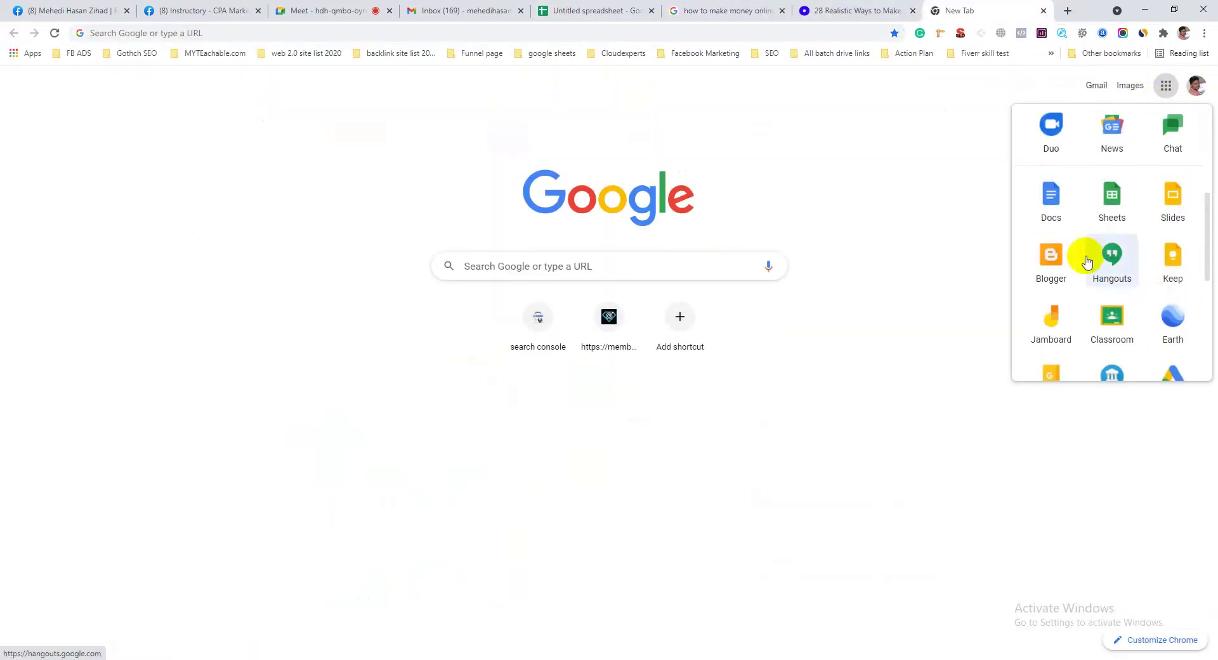
click(1041, 204)
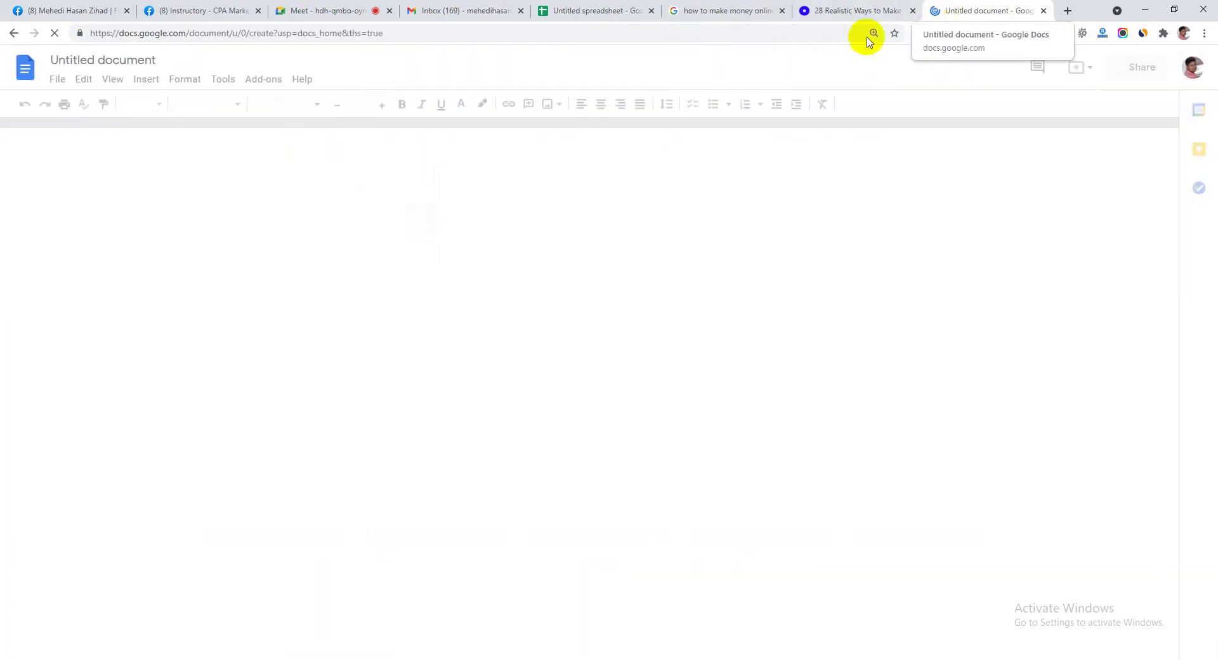
click(850, 7)
click(979, 8)
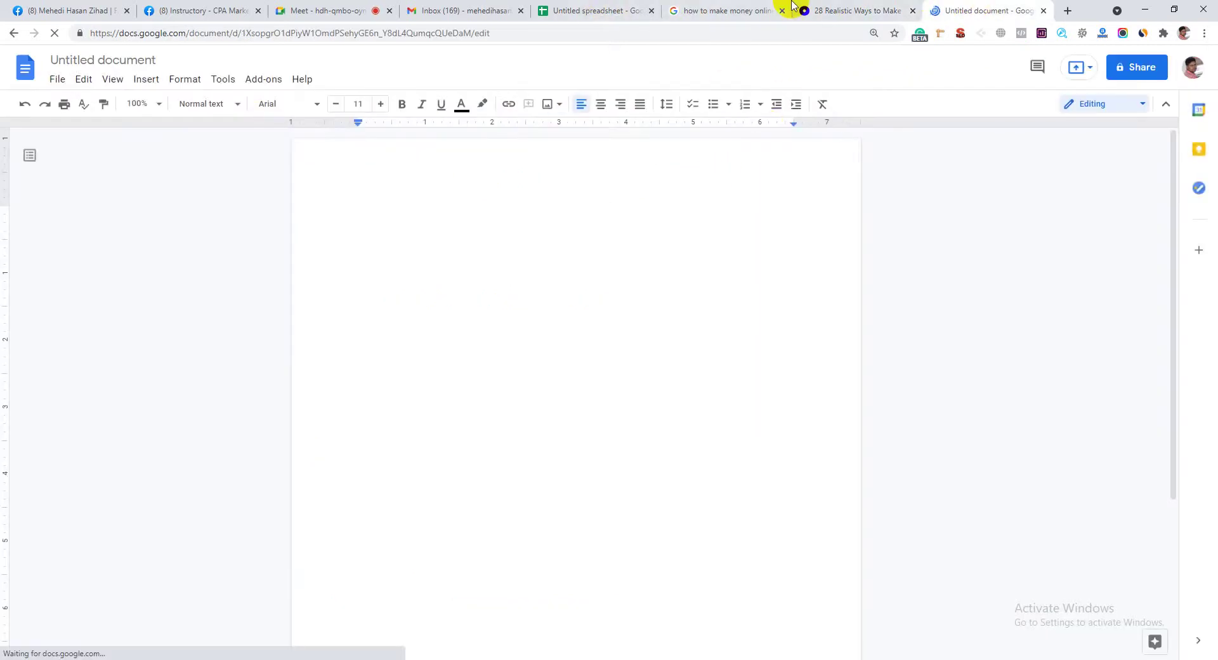
Copy the Oberlo article's title, "How to Make Money Online: 28 Real Ways to Earn Money Online", into the blank document
click(825, 9)
scroll(530, 241, up, 1)
triple_click(552, 283)
key(ctrl+c)
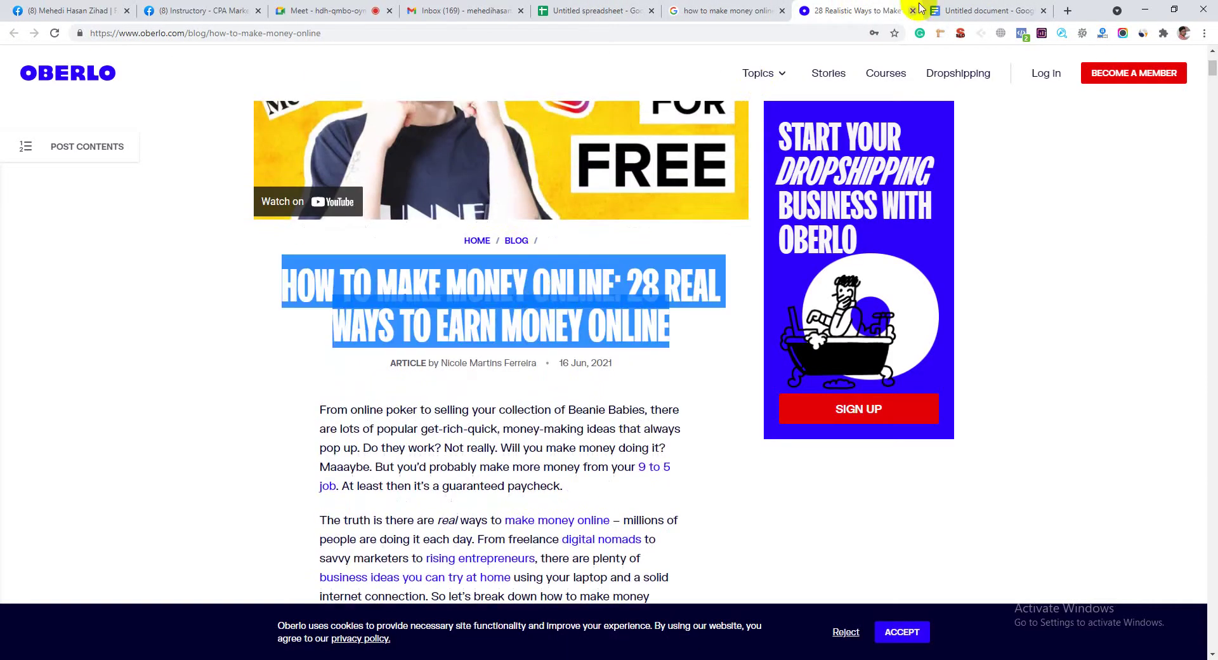
click(979, 10)
key(ctrl+v)
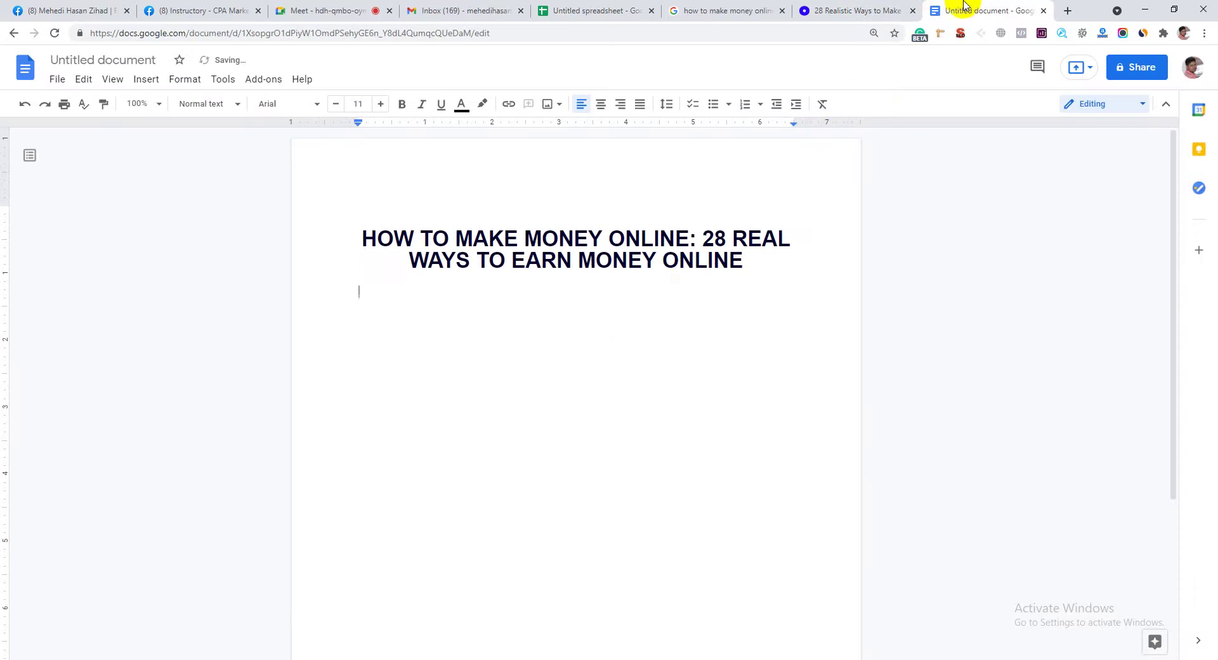
Copy the article's text from the introduction through the first paragraph of "1. Start Dropshipping" into the document below the title
click(856, 9)
scroll(648, 248, down, 3)
click(495, 299)
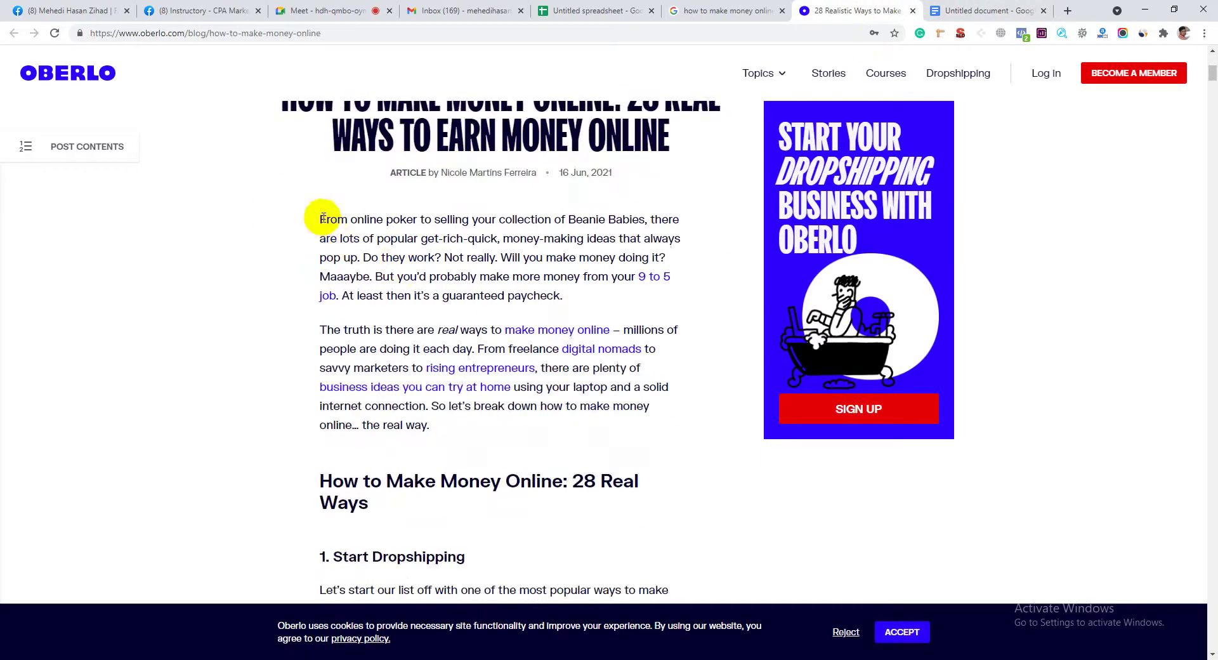
drag(323, 218, 623, 318)
key(ctrl+c)
click(984, 10)
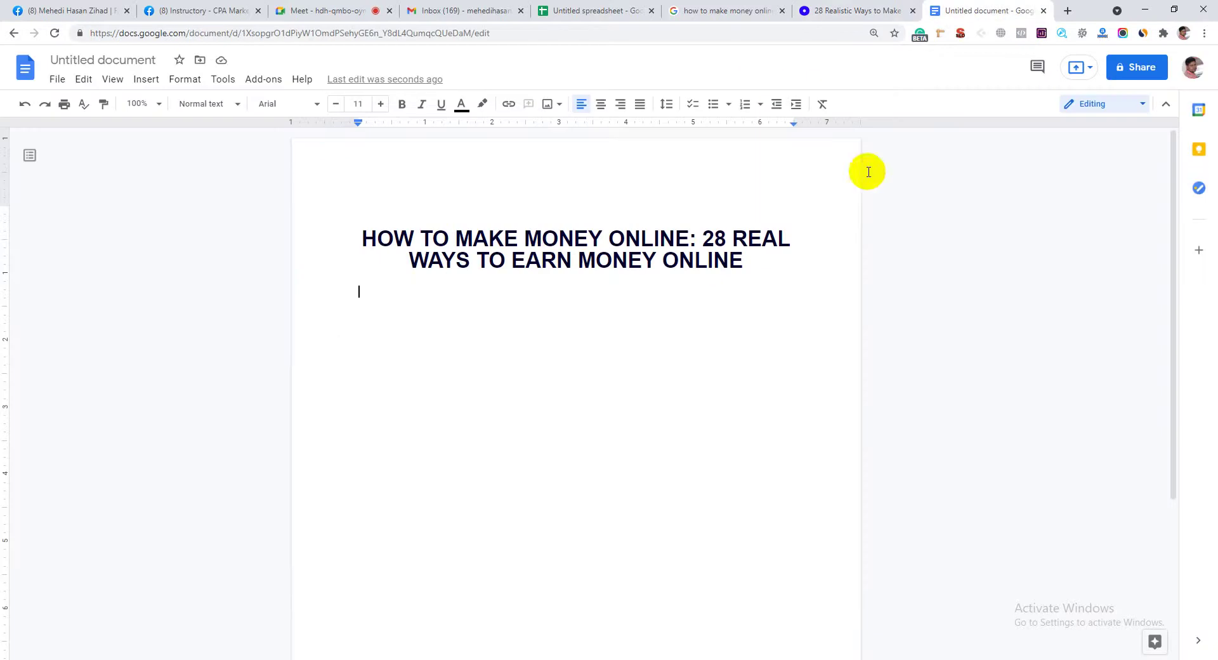
key(ctrl+v)
Add the article's paragraph explaining what dropshipping is to the end of the document
click(851, 10)
scroll(565, 351, down, 7)
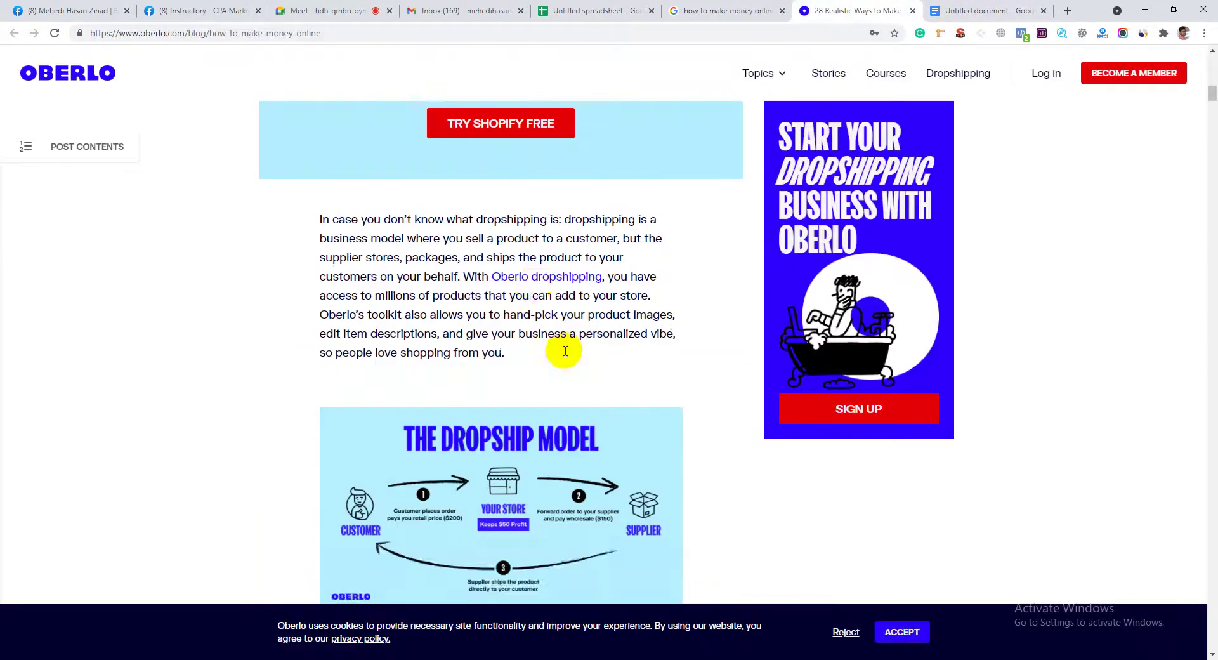
scroll(565, 351, down, 5)
scroll(468, 353, up, 6)
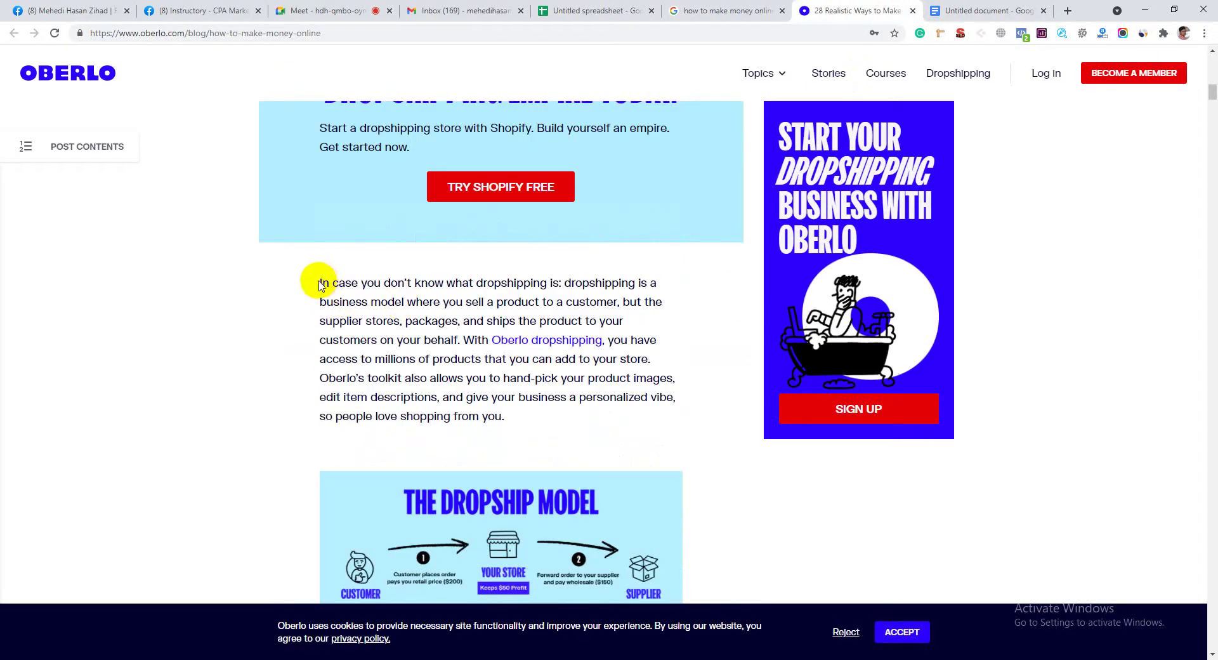
drag(319, 285, 536, 427)
key(ctrl+c)
click(952, 10)
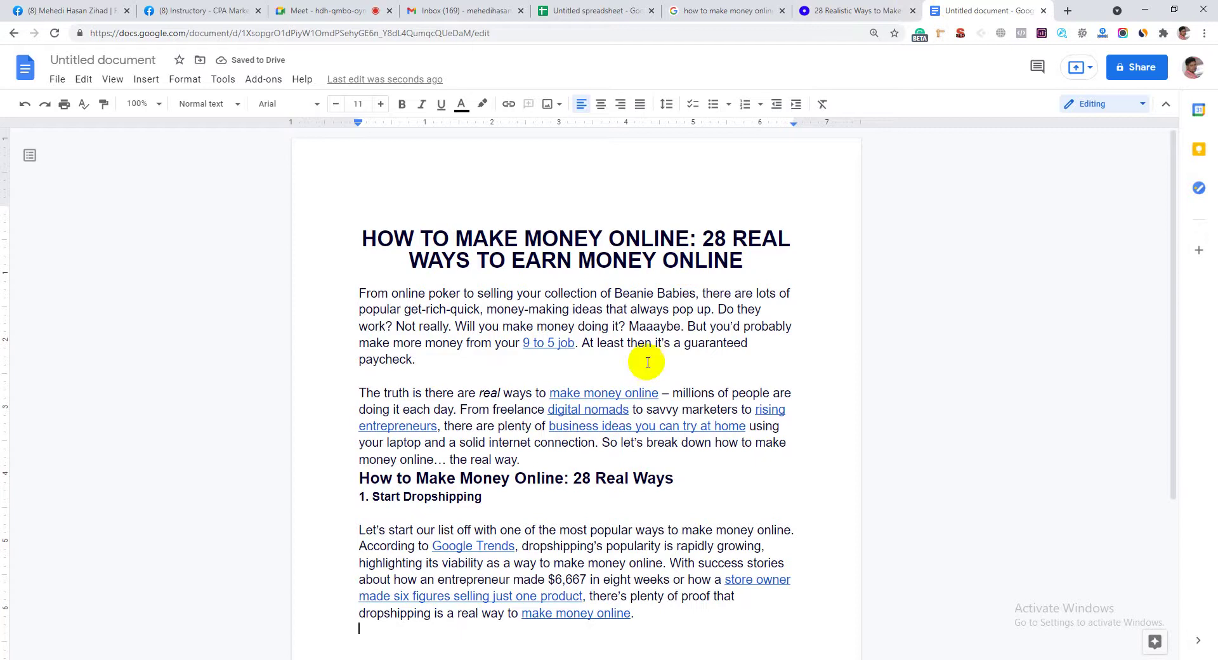
scroll(640, 336, down, 4)
key(ctrl+v)
Copy the closing dropshipping paragraphs and the first two paragraphs of "2. Try Print on Demand" into the document
click(851, 11)
scroll(462, 406, down, 1)
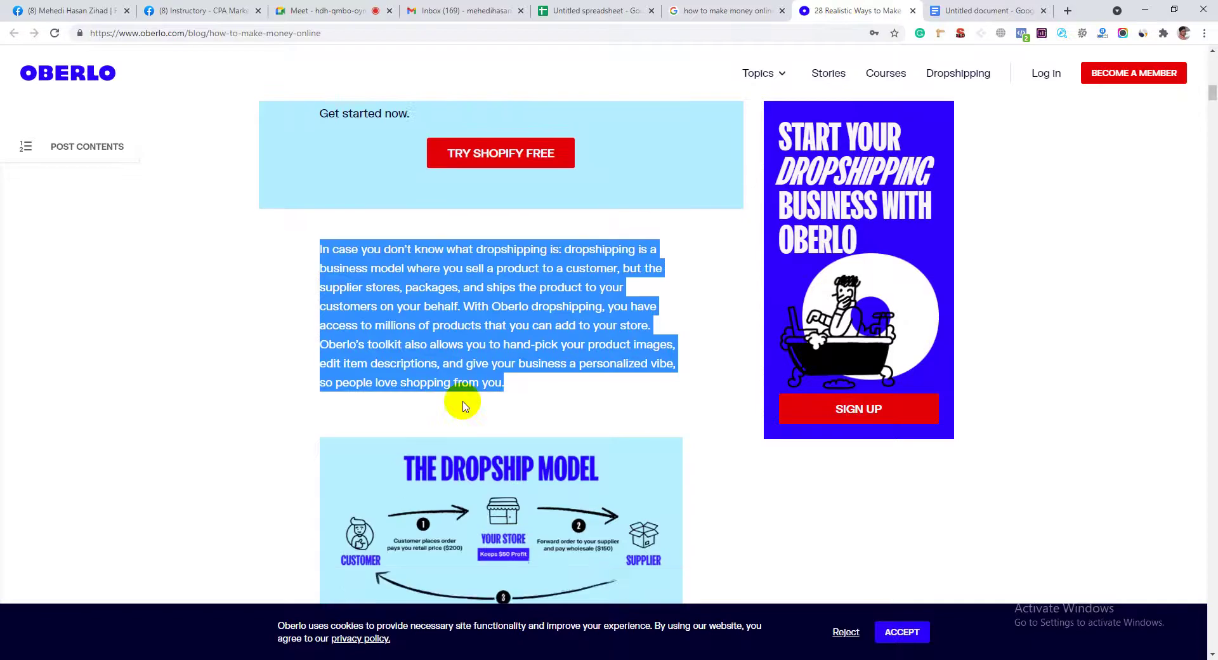
scroll(462, 403, down, 10)
scroll(489, 276, up, 4)
drag(320, 285, 577, 332)
scroll(577, 331, up, 4)
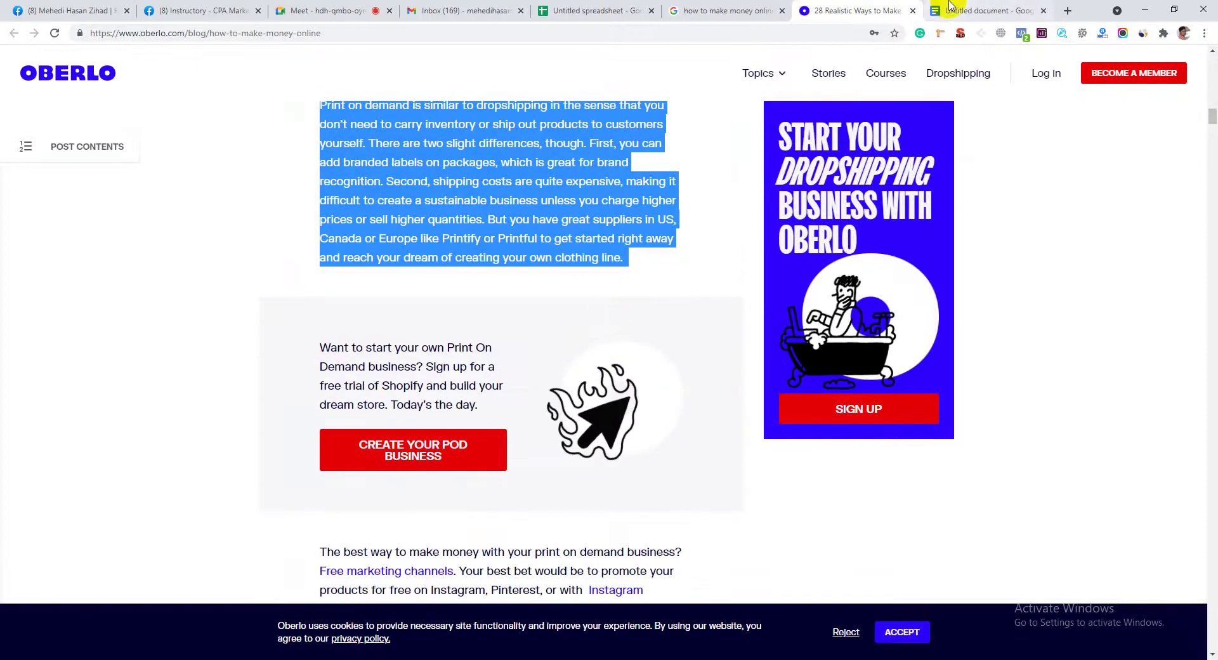
click(983, 11)
key(ctrl+v)
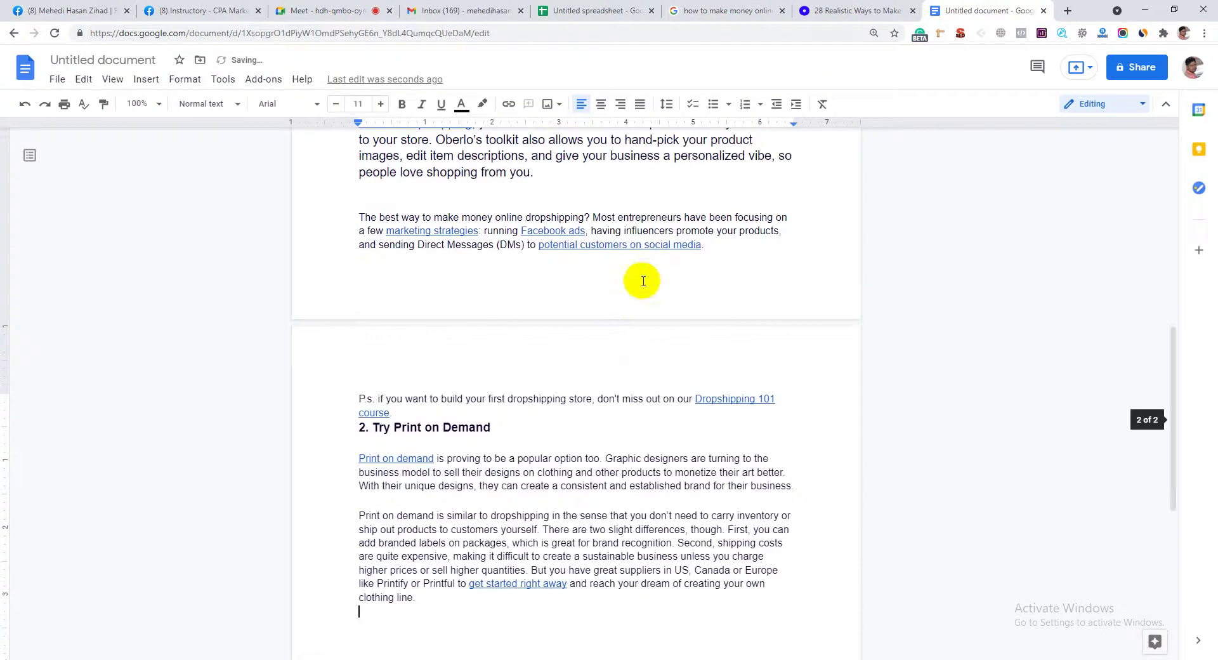
Append the article's last two print on demand paragraphs, from "The best way to make money with your print on demand business?"
click(817, 7)
scroll(467, 343, down, 3)
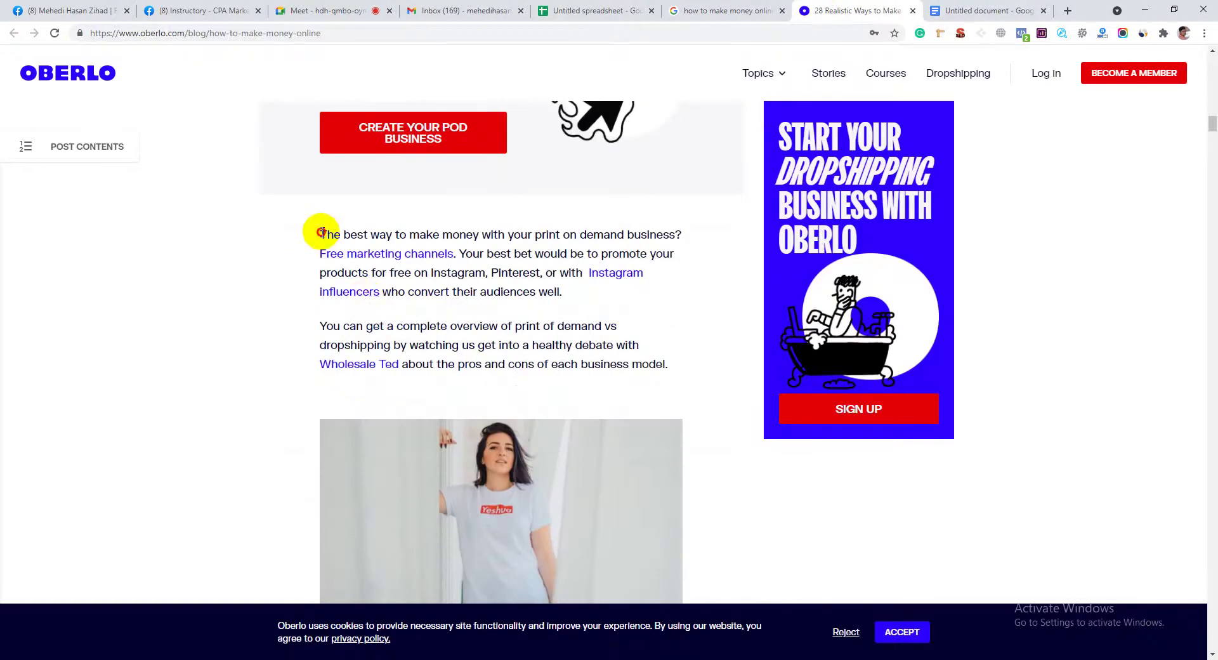
drag(320, 233, 670, 385)
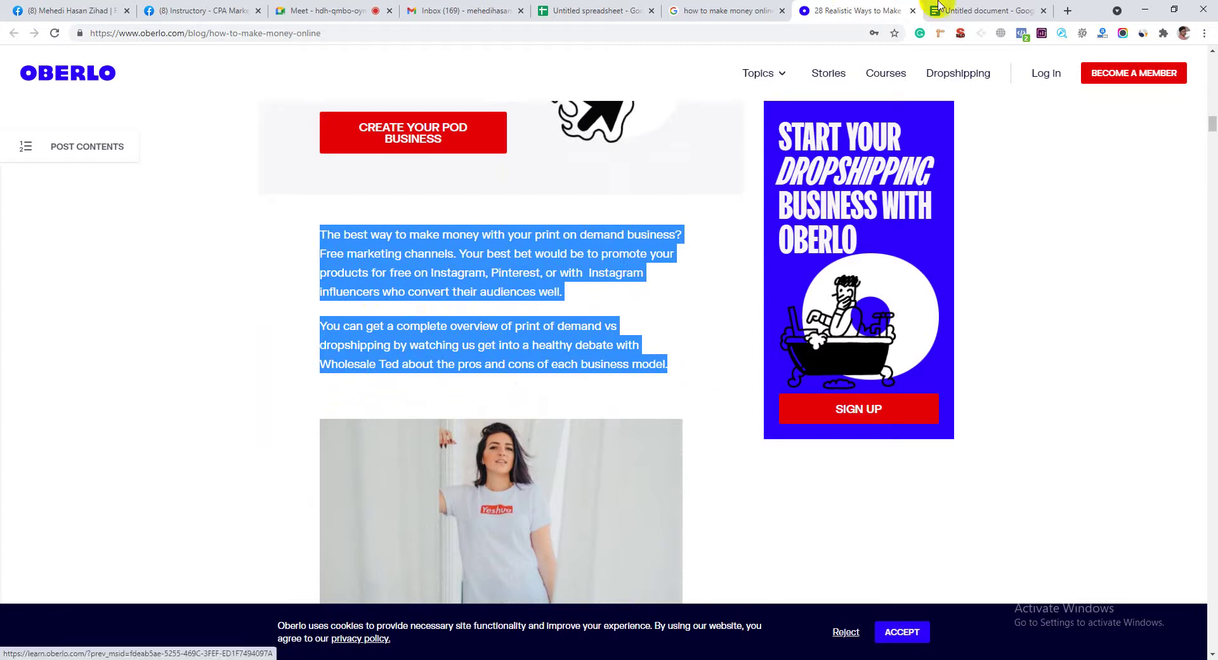
click(980, 11)
scroll(609, 368, down, 6)
key(ctrl+v)
Copy the article's text from "3. Make Money with Affiliate Marketing" through the YouTube channel section into the document
click(888, 9)
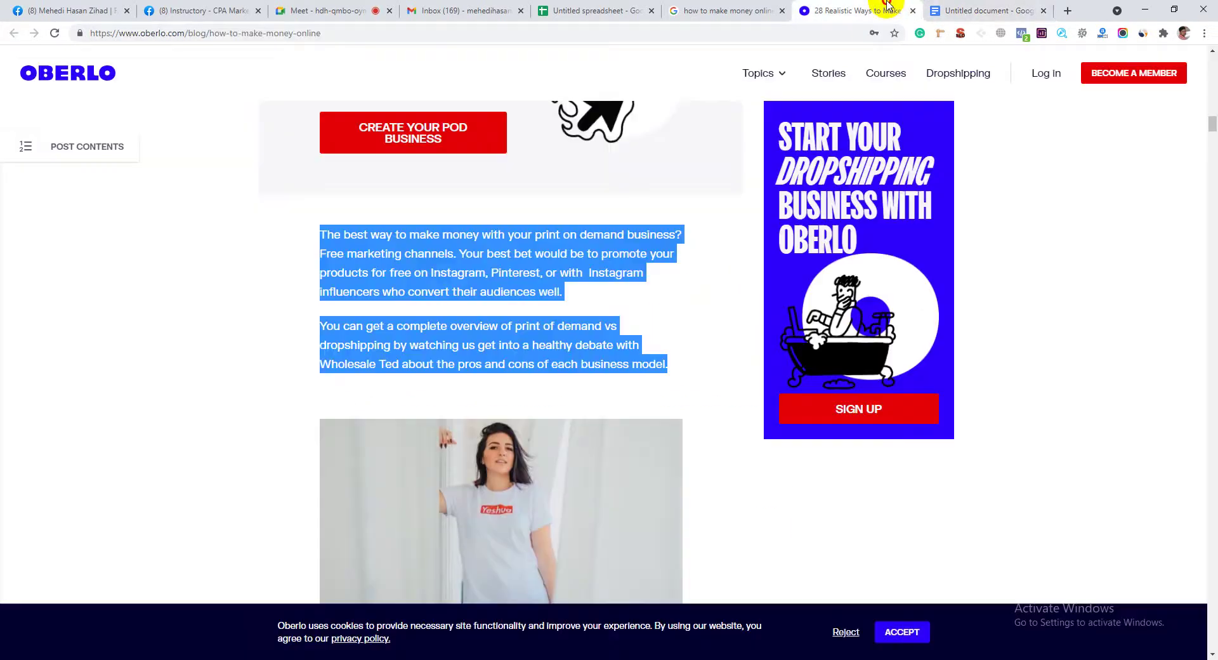
scroll(393, 375, down, 10)
scroll(362, 343, up, 3)
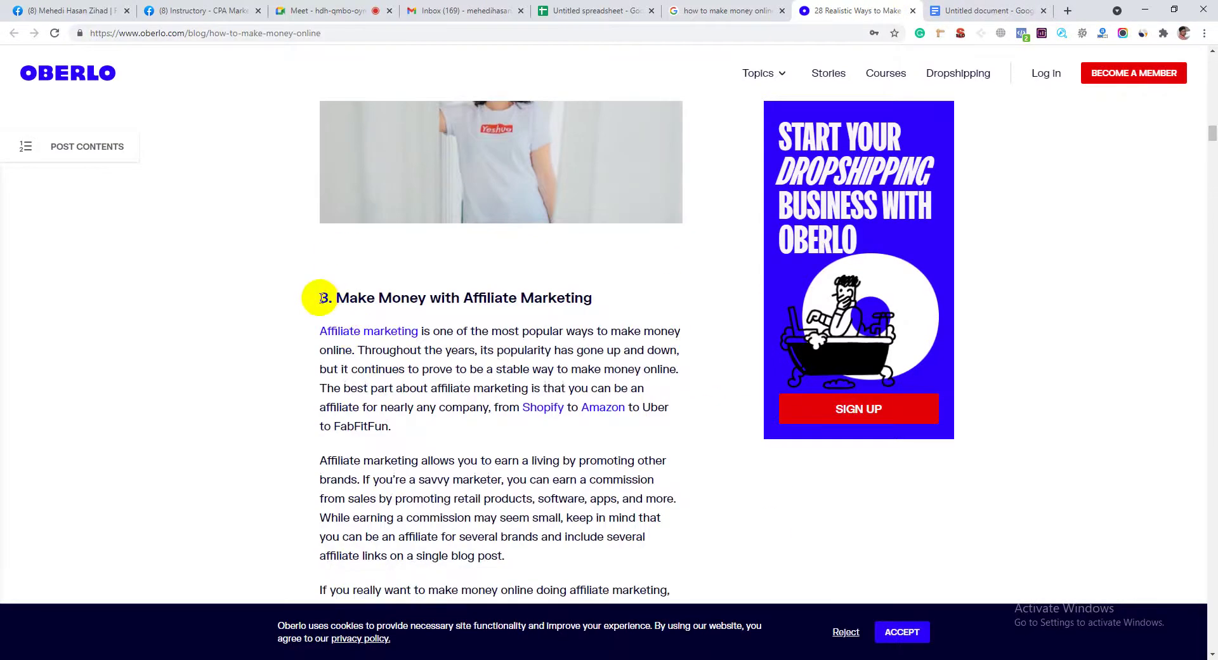
scroll(535, 535, down, 12)
drag(485, 529, 558, 453)
click(933, 9)
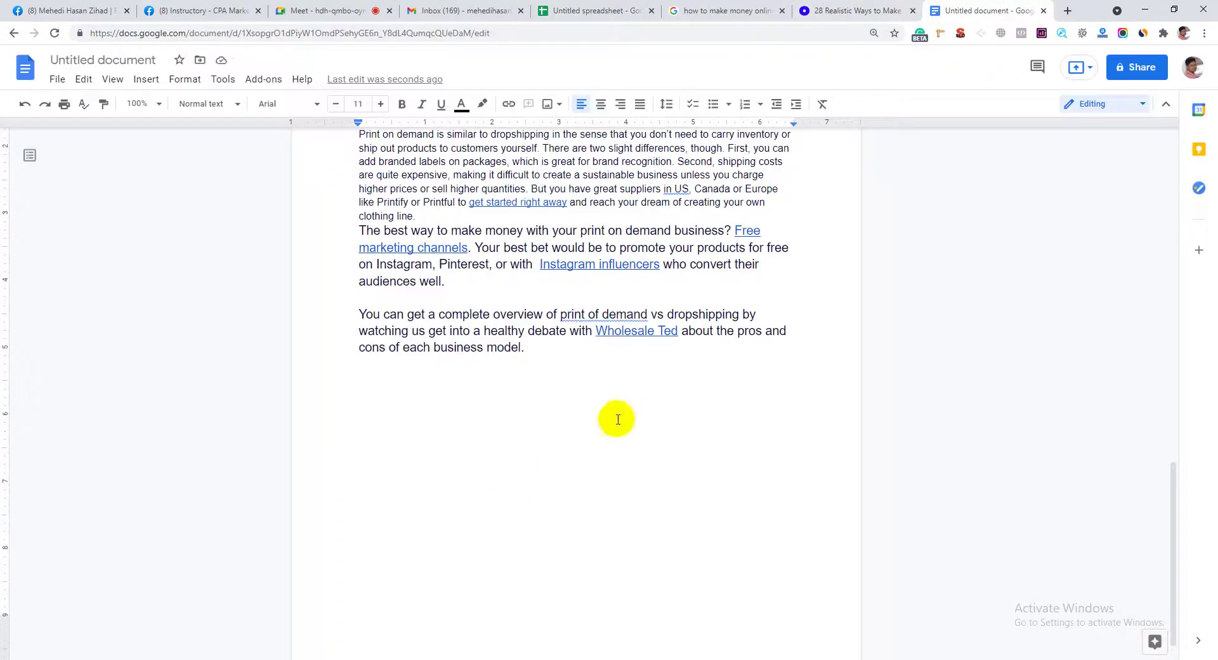
key(ctrl+v)
Copy the sections "5. Become an Influencer" and "6. Create an Online Course" from the article into the document
click(843, 19)
scroll(522, 239, down, 8)
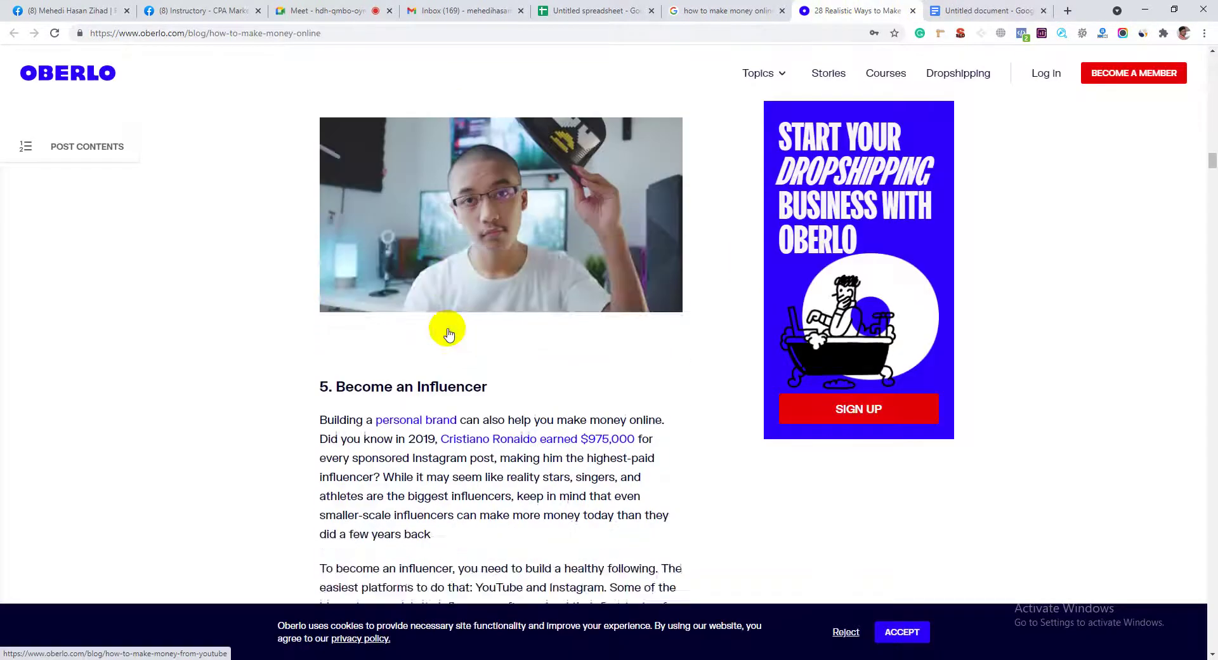
drag(322, 180, 517, 546)
scroll(448, 489, down, 8)
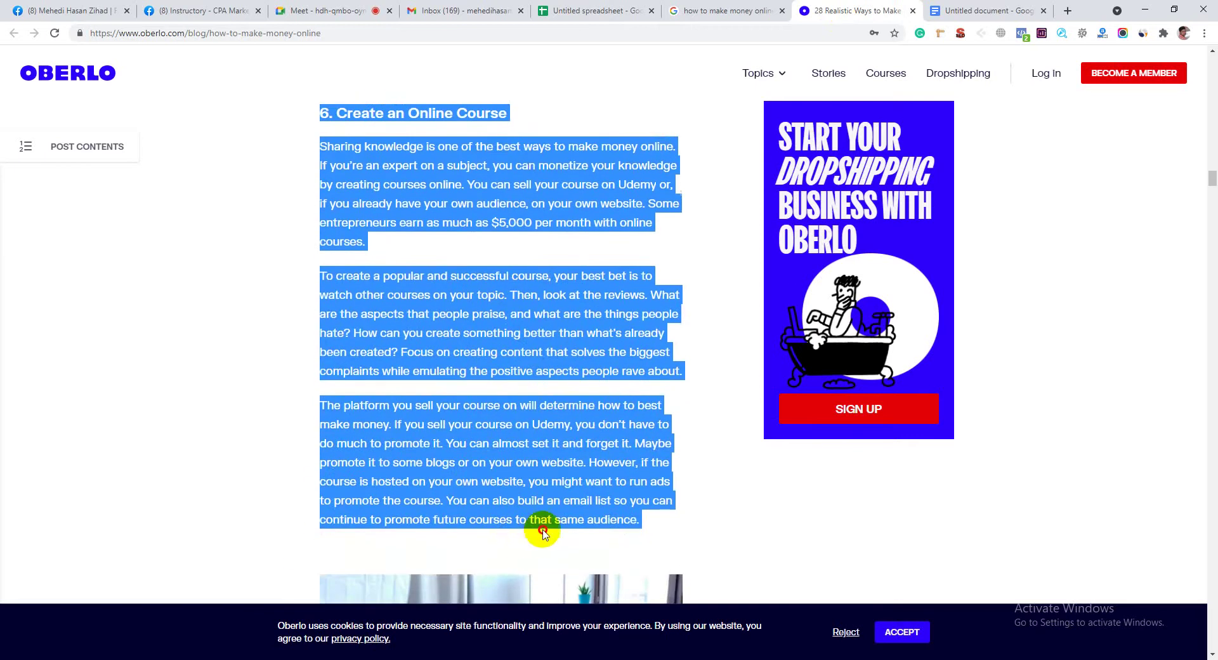
key(ctrl+c)
click(932, 9)
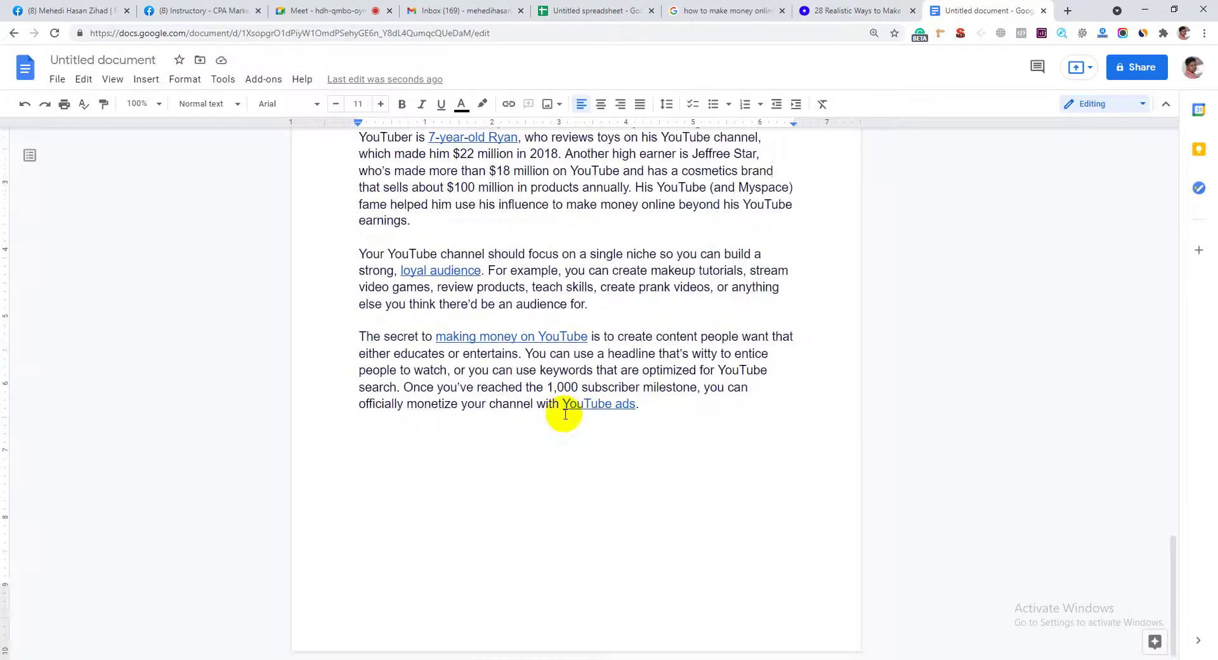
key(ctrl+v)
Copy the article's text from "7. Publish an Ebook" through the blogging section to the end of the document
click(916, 7)
scroll(353, 253, down, 9)
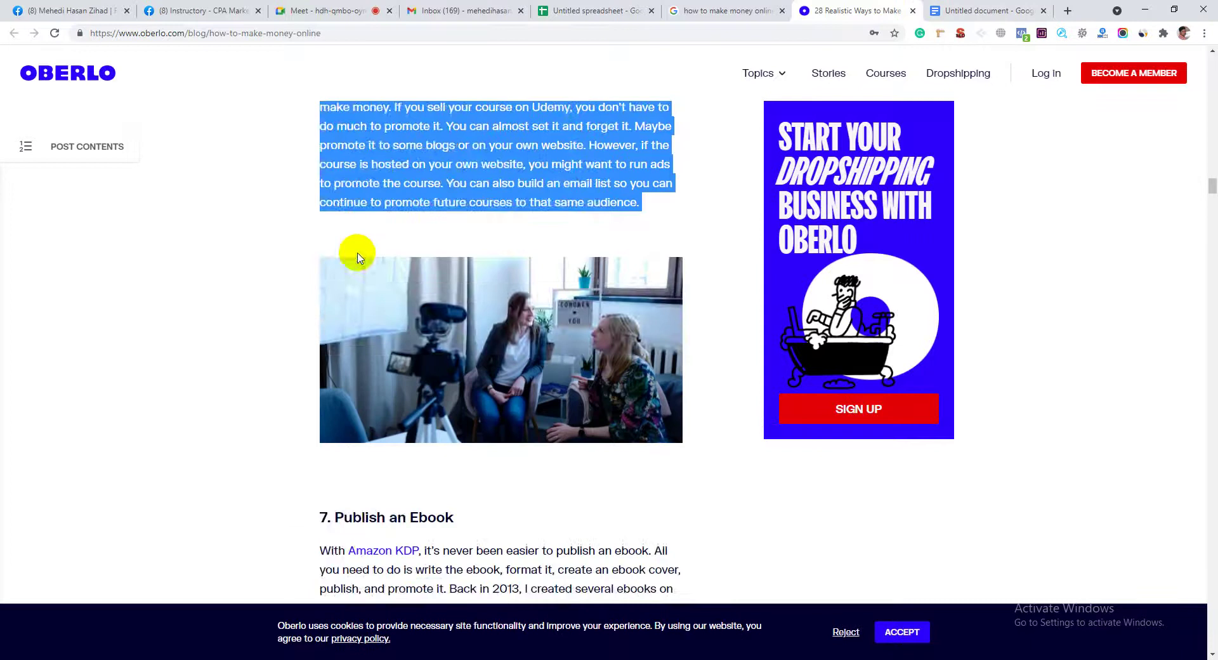
scroll(631, 408, down, 15)
drag(345, 294, 651, 393)
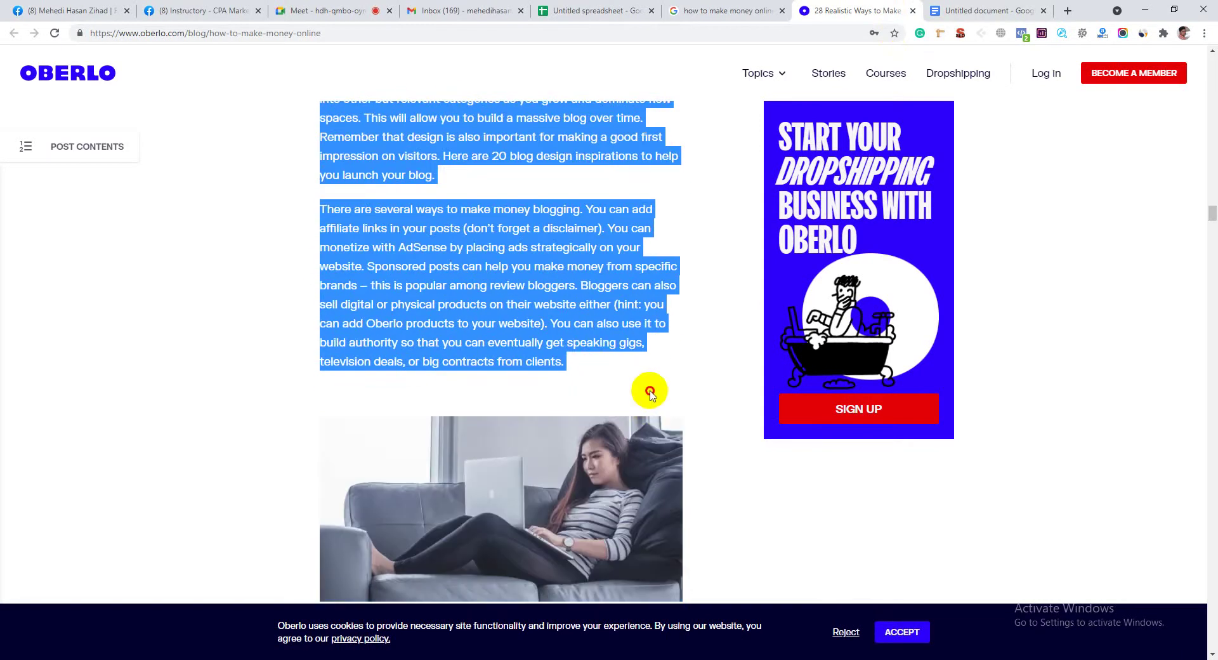
key(ctrl+c)
click(970, 11)
scroll(574, 386, down, 3)
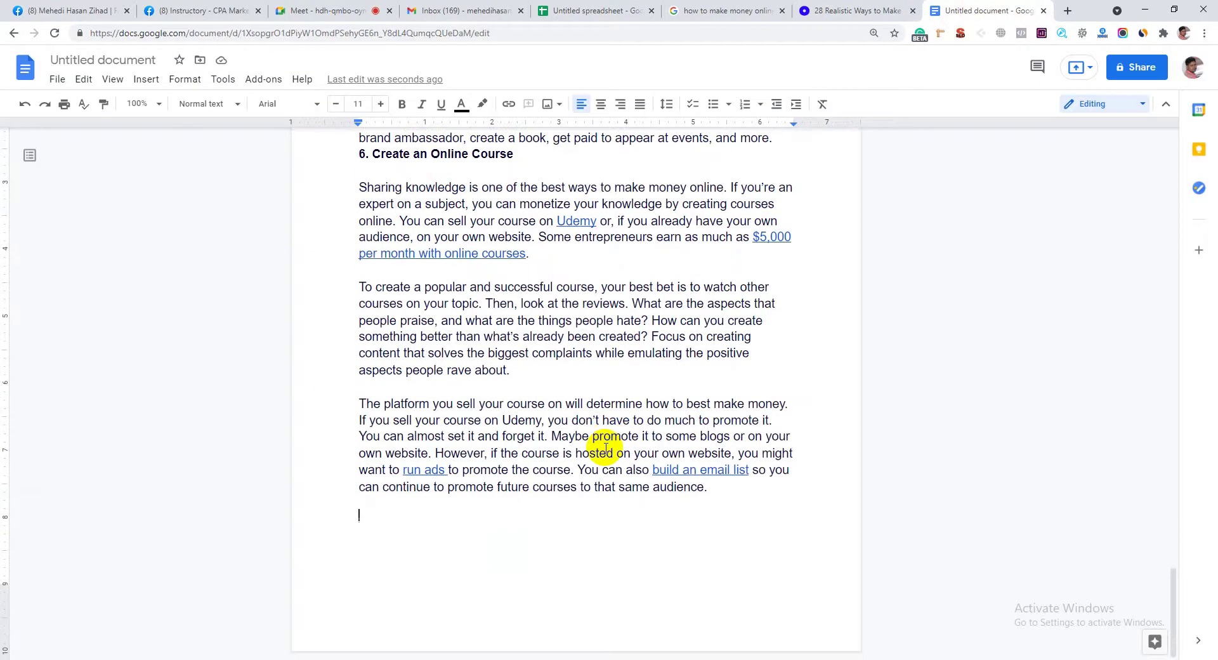
key(ctrl+v)
Append the article's sections "9. Consider Freelancing" and "10. Create an App" to the document
click(856, 11)
scroll(373, 348, down, 8)
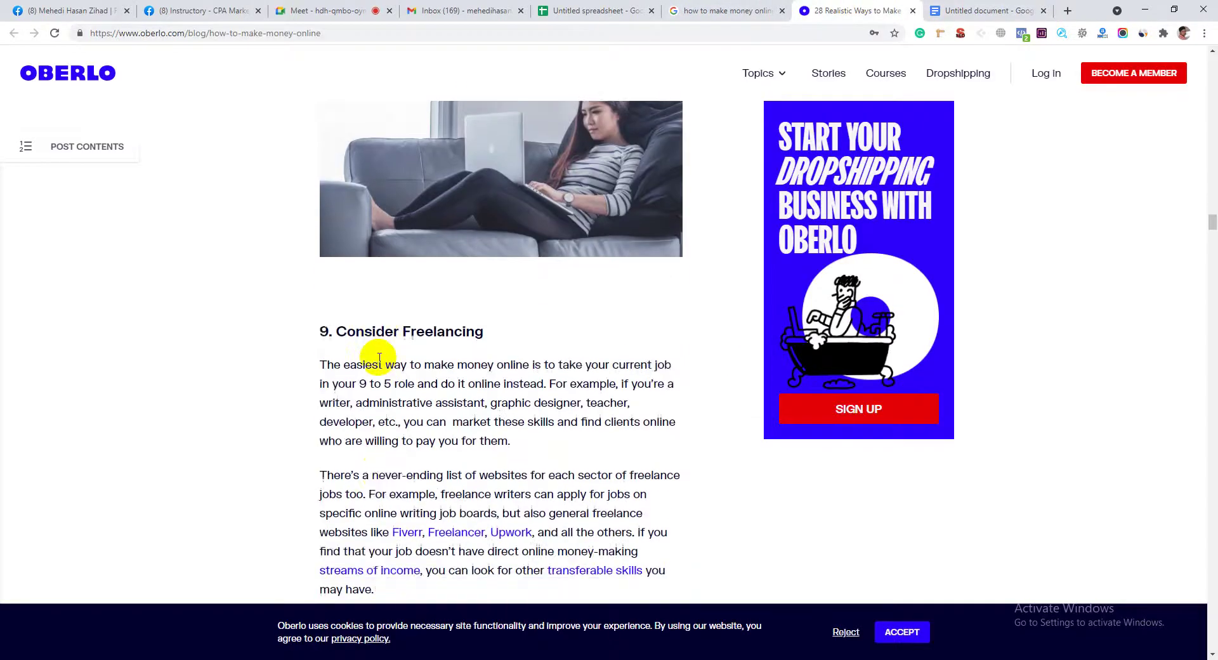
drag(327, 245, 628, 450)
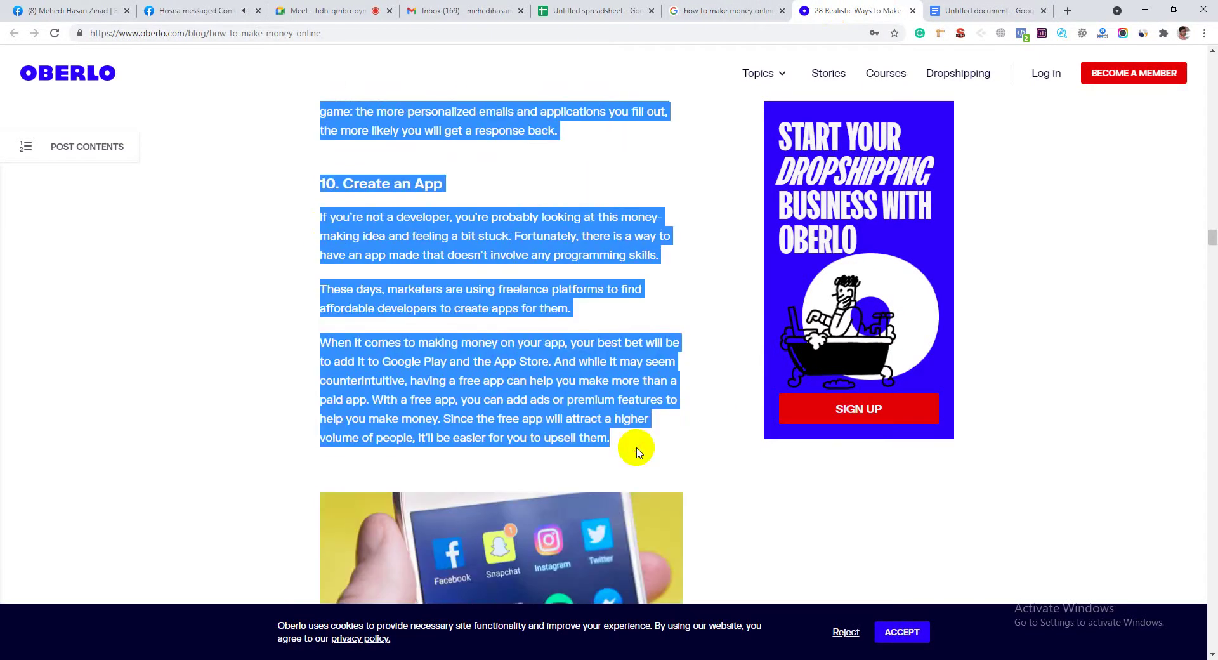
click(990, 10)
scroll(571, 382, down, 8)
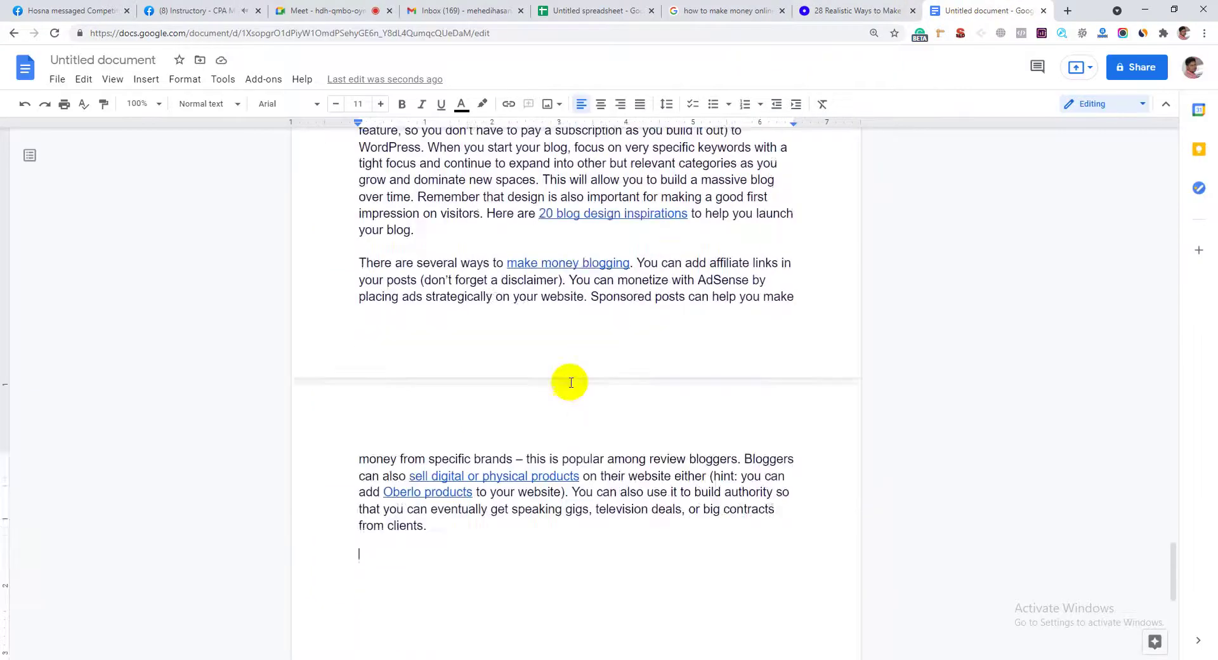
key(ctrl+v)
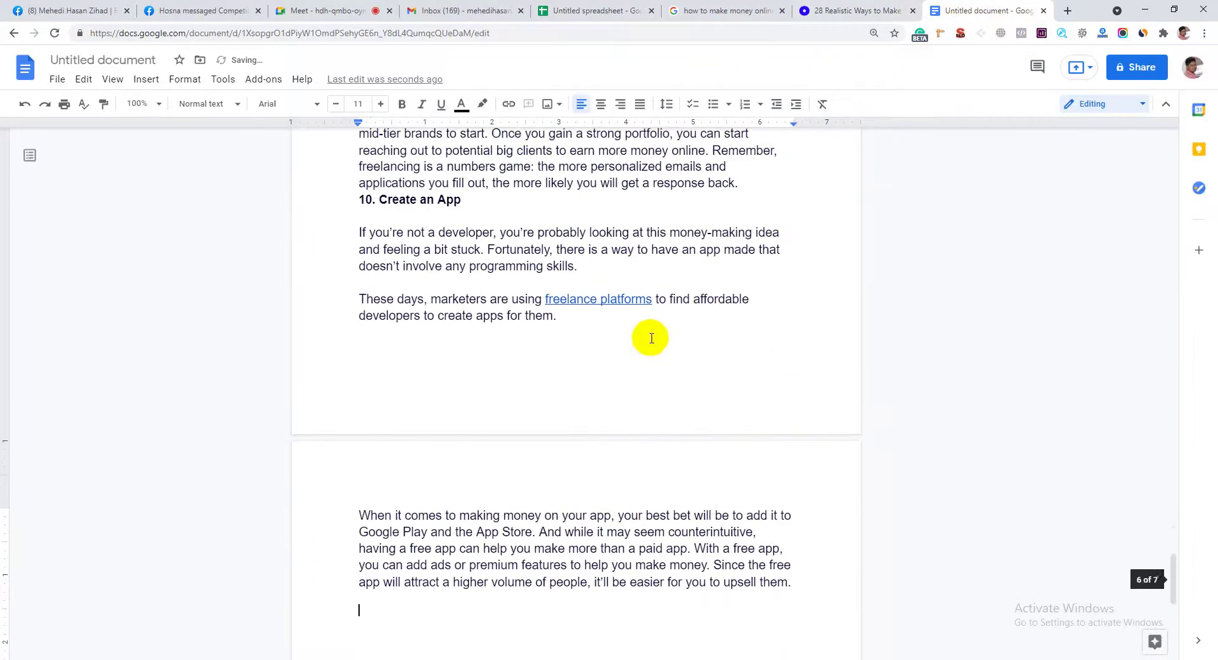
Copy the text of "11. Become a Writer" from the article and paste it after the app section in the document
click(848, 5)
click(587, 326)
scroll(588, 326, down, 8)
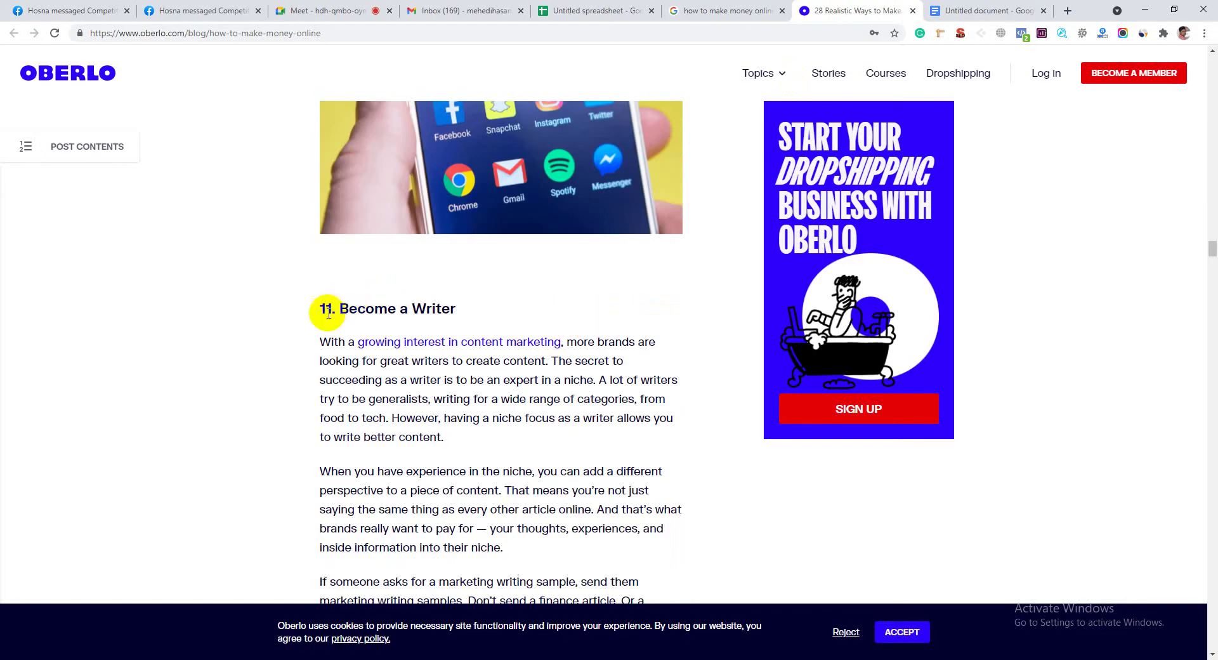
drag(322, 310, 545, 406)
scroll(501, 484, down, 13)
scroll(544, 406, up, 7)
key(ctrl+c)
click(939, 10)
scroll(647, 364, down, 2)
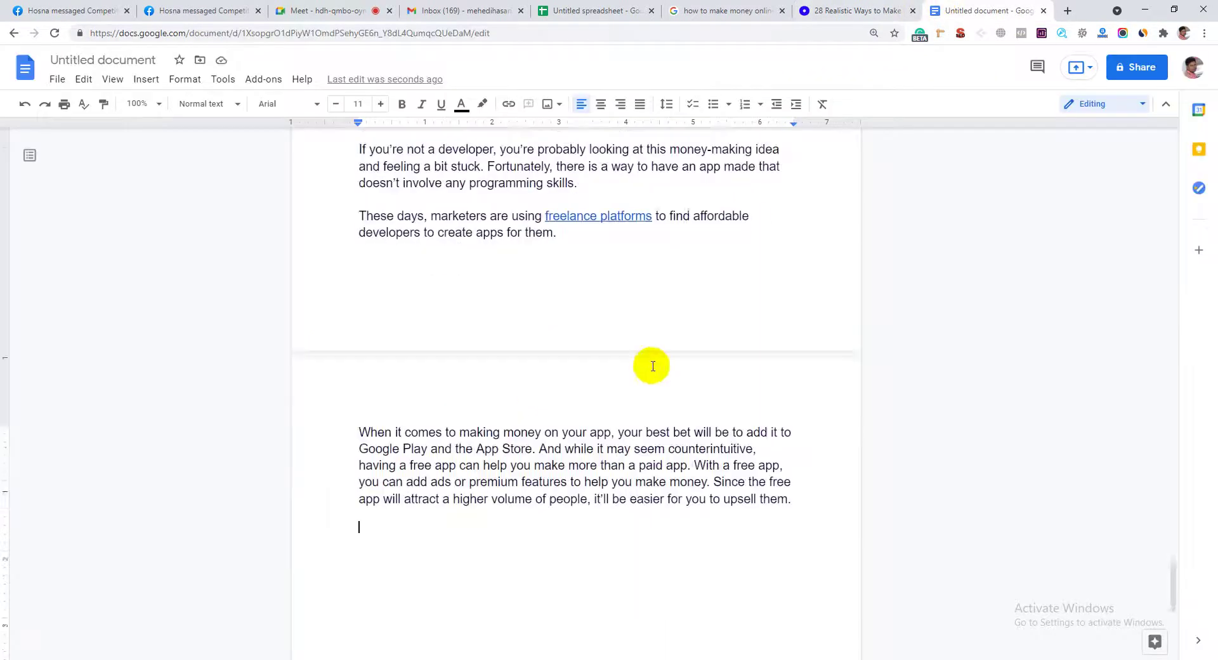
key(ctrl+v)
Compare the end of the article's section "11. Become a Writer" with the end of the document
click(859, 6)
scroll(579, 402, down, 6)
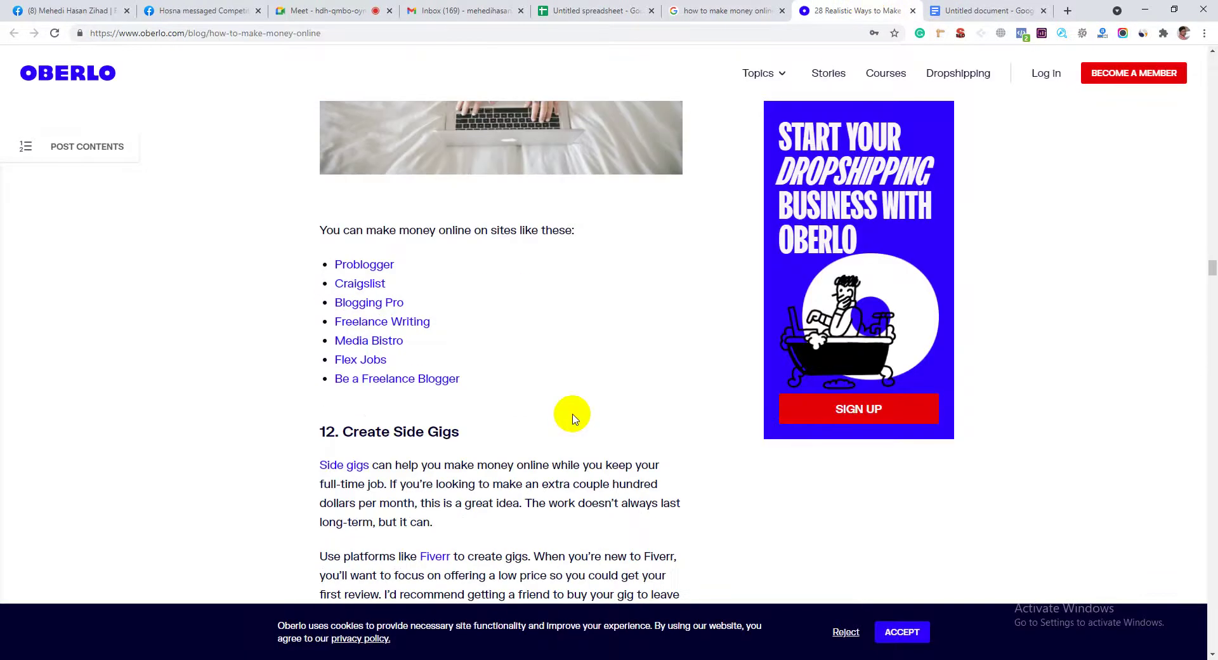
scroll(573, 415, down, 7)
scroll(573, 414, up, 8)
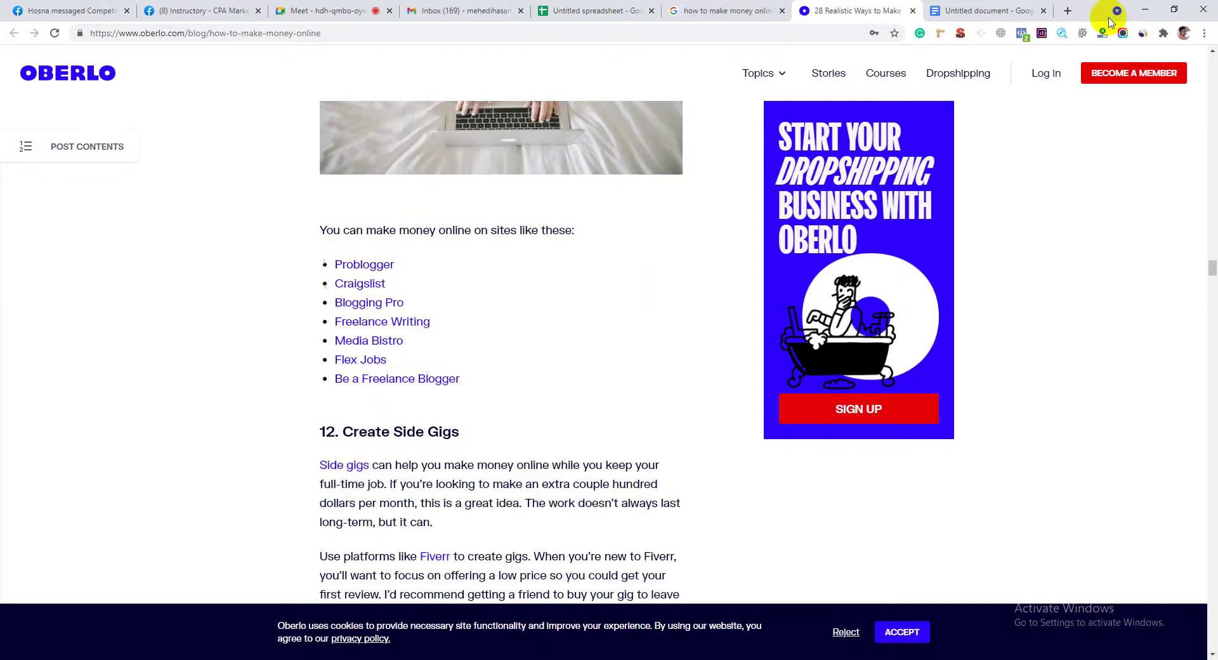
click(990, 10)
scroll(533, 356, down, 2)
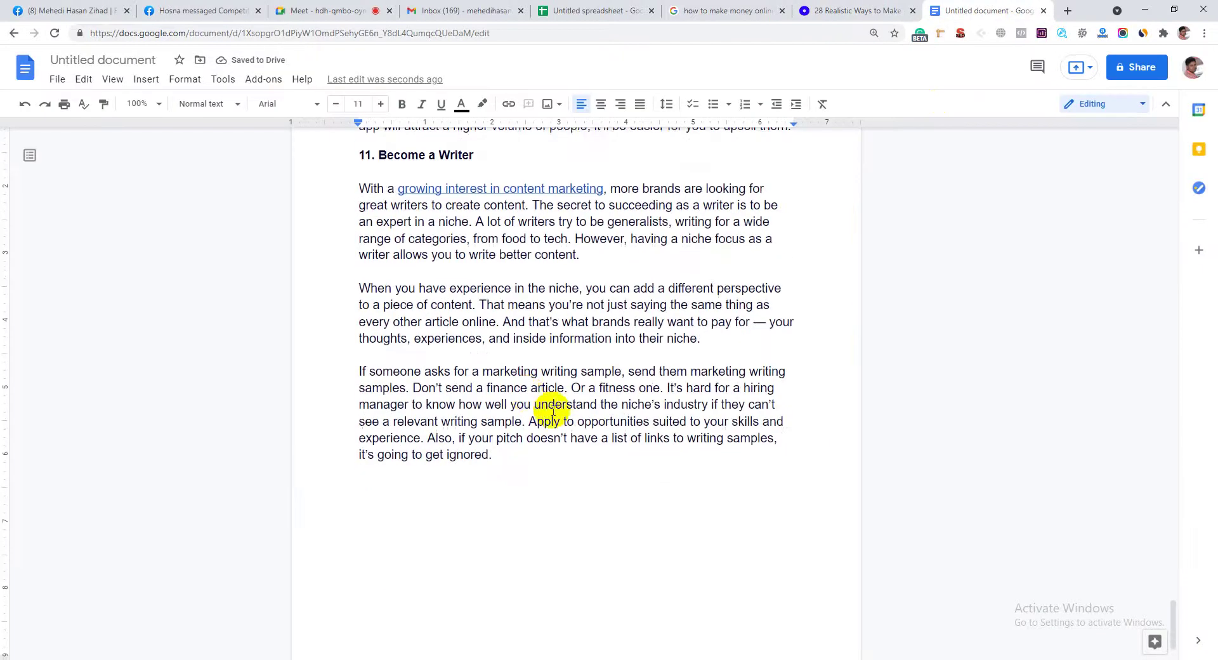
Change the number in the document's main title to 11 and delete the leading words "HOW TO MAKE MONEY ONLINE:"
drag(1173, 614, 1197, 131)
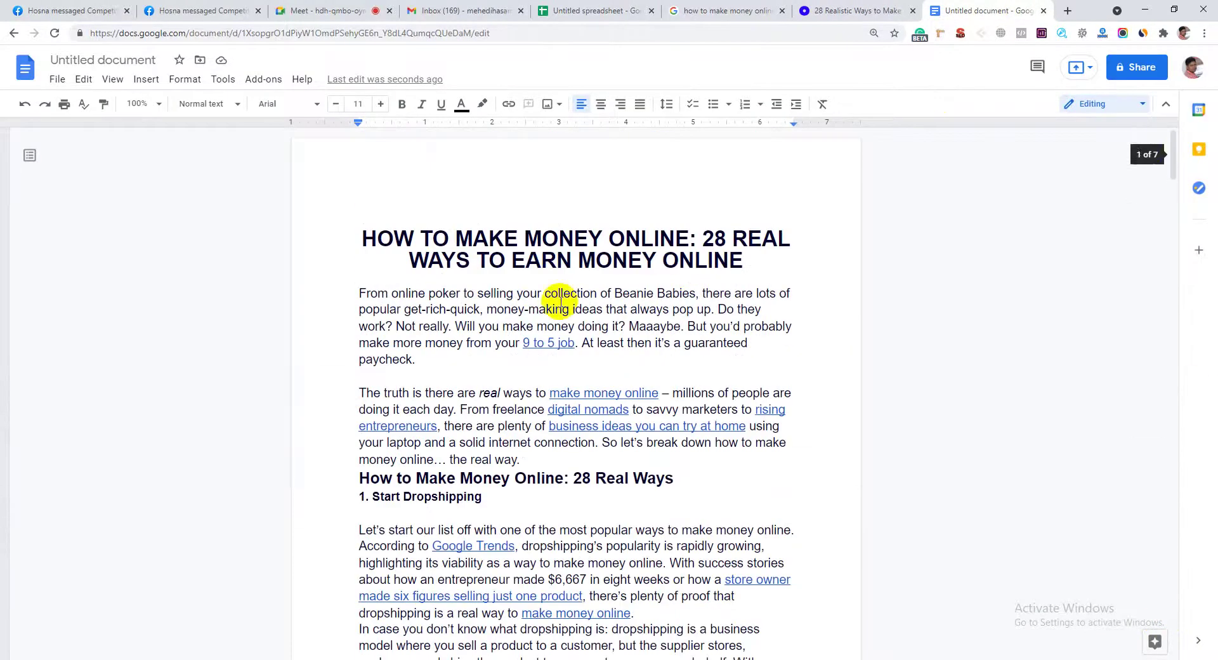
triple_click(430, 239)
click(574, 238)
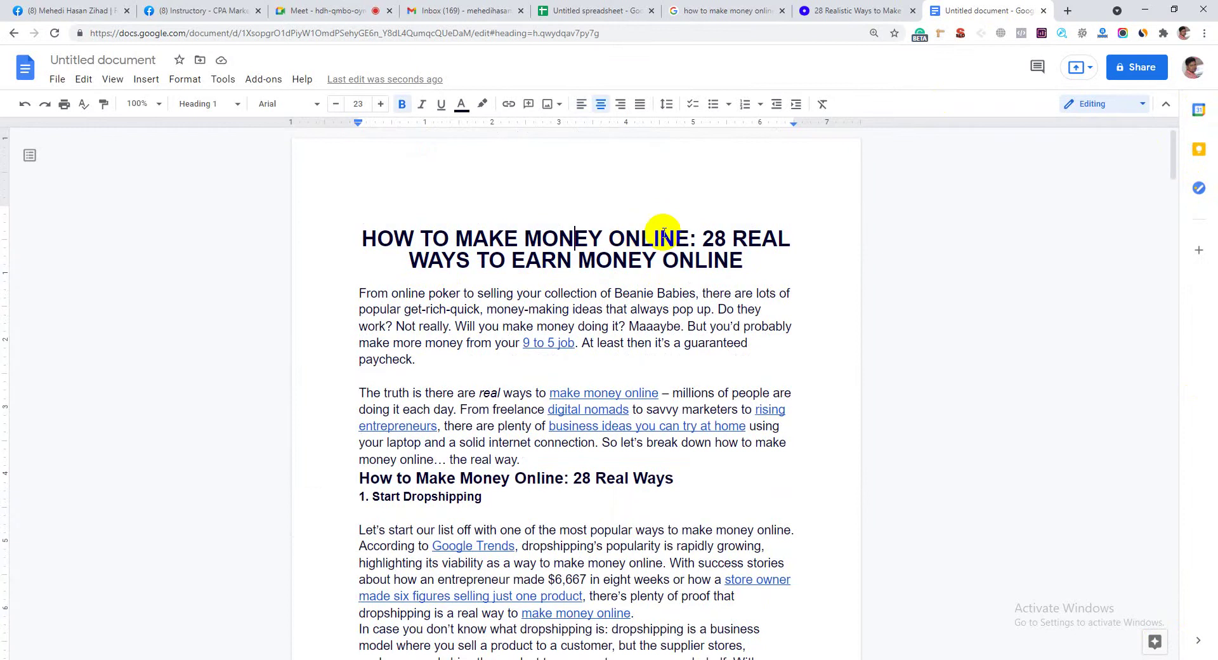
text(11)
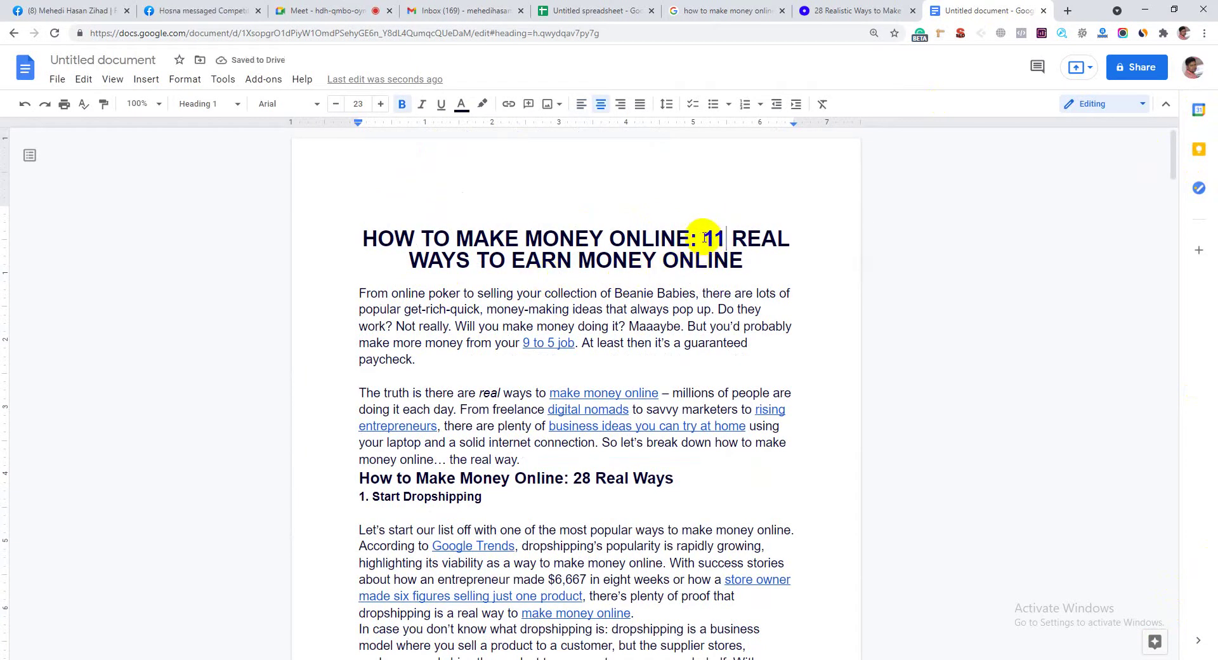
drag(704, 238, 266, 250)
key(BackSpace)
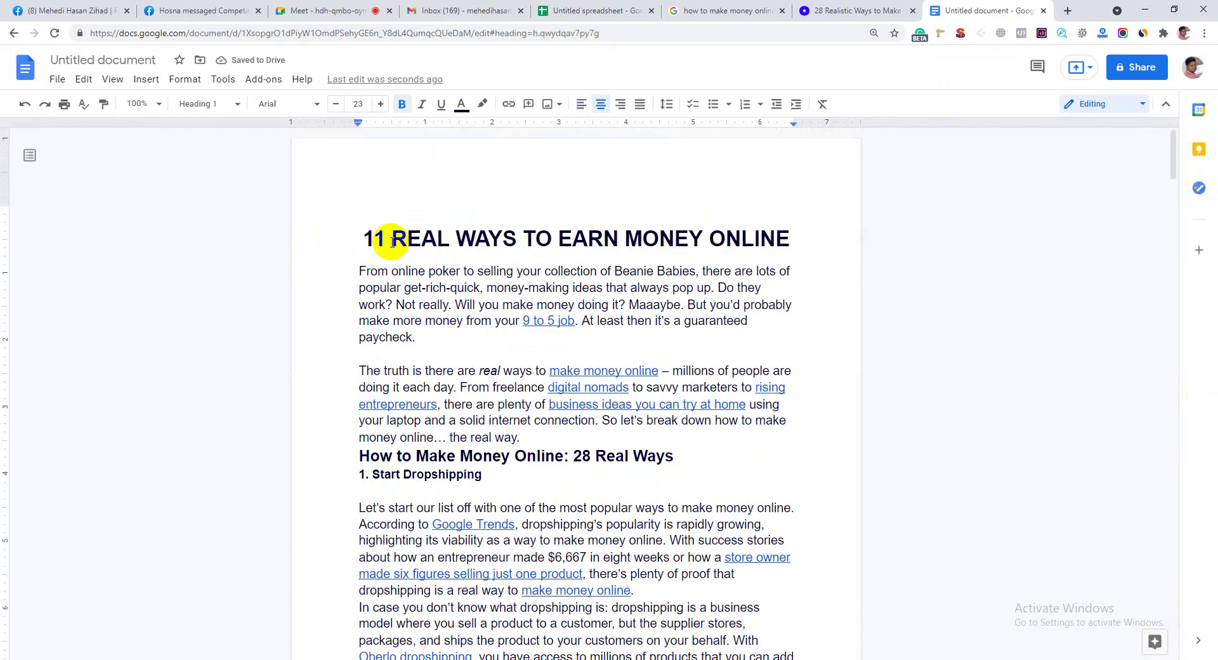
Insert the word "Proven" after the number 11 in the title
click(391, 240)
text(PRove)
key(BackSpace)
key(BackSpace)
key(BackSpace)
key(BackSpace)
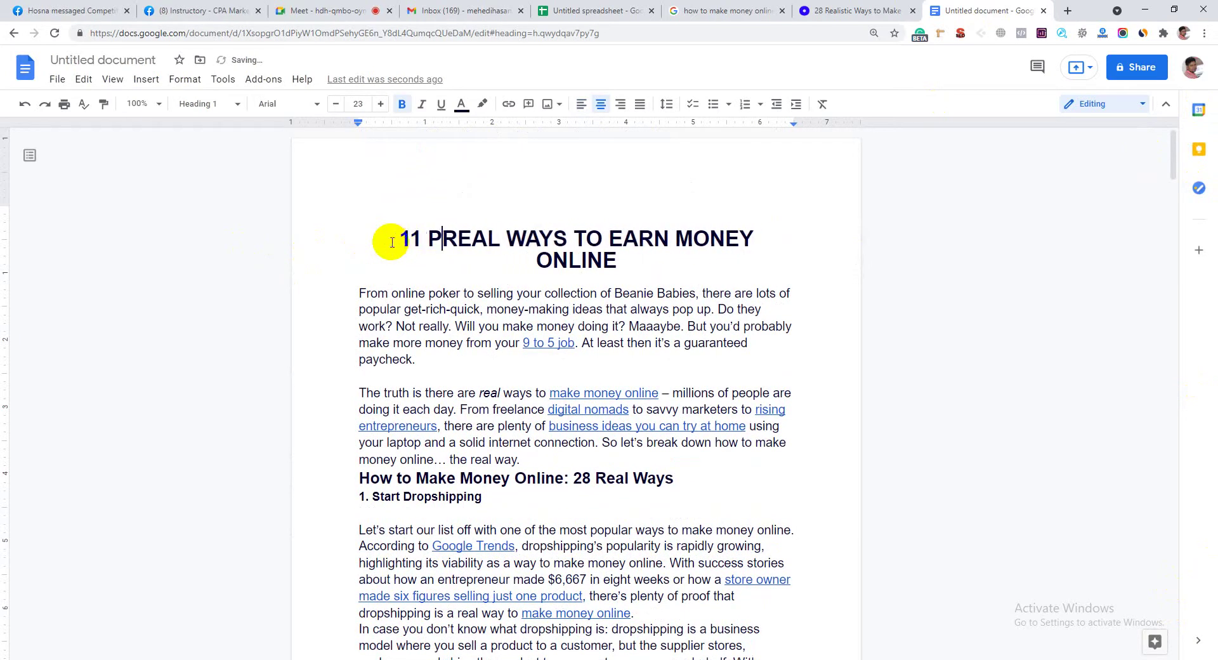
text(roven)
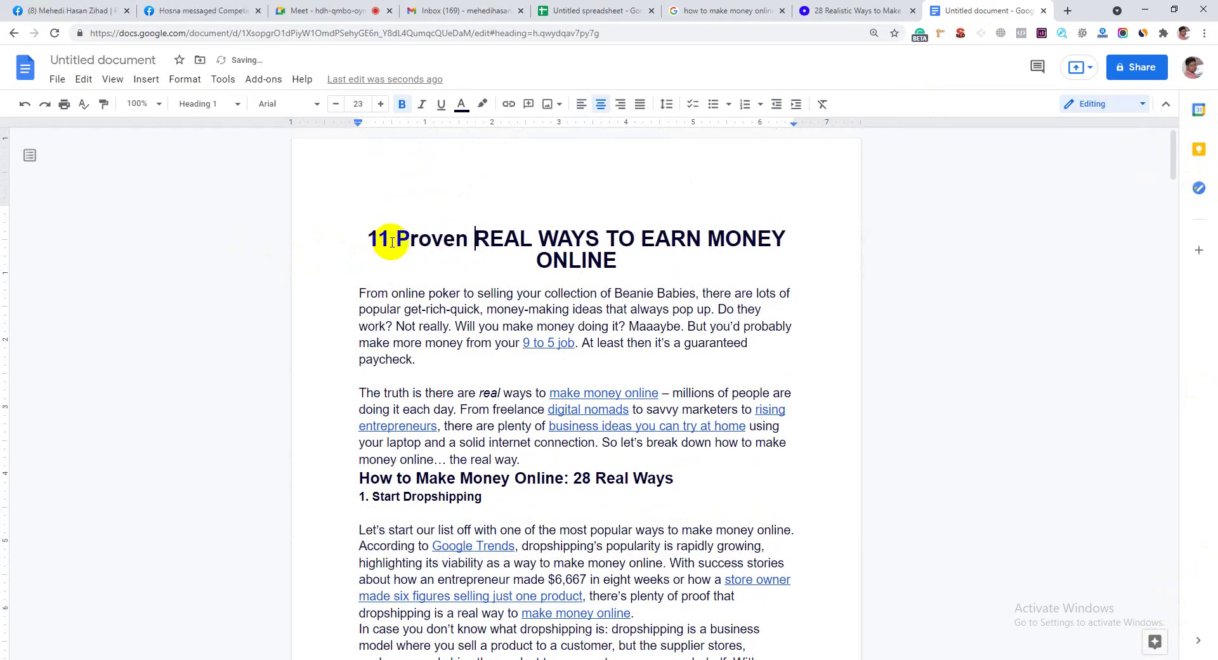
Replace the uppercase "REAL" in the title with "Real" and continue it with "Ways to" in title case
double_click(482, 240)
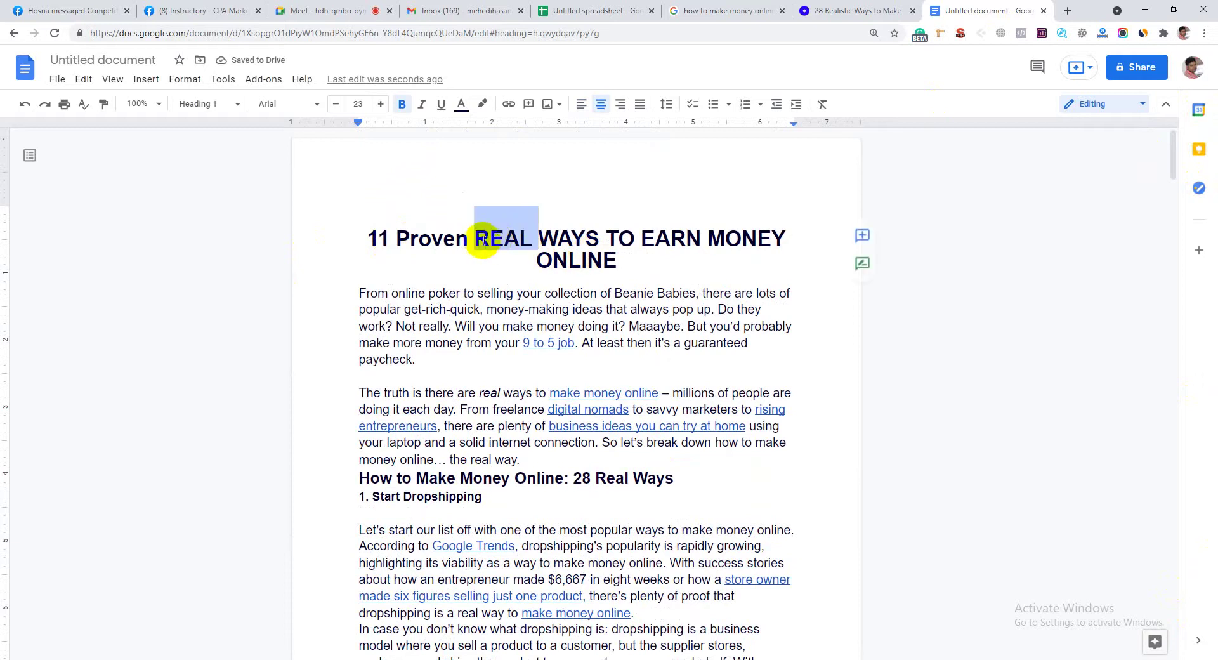
click(479, 236)
drag(532, 240, 489, 240)
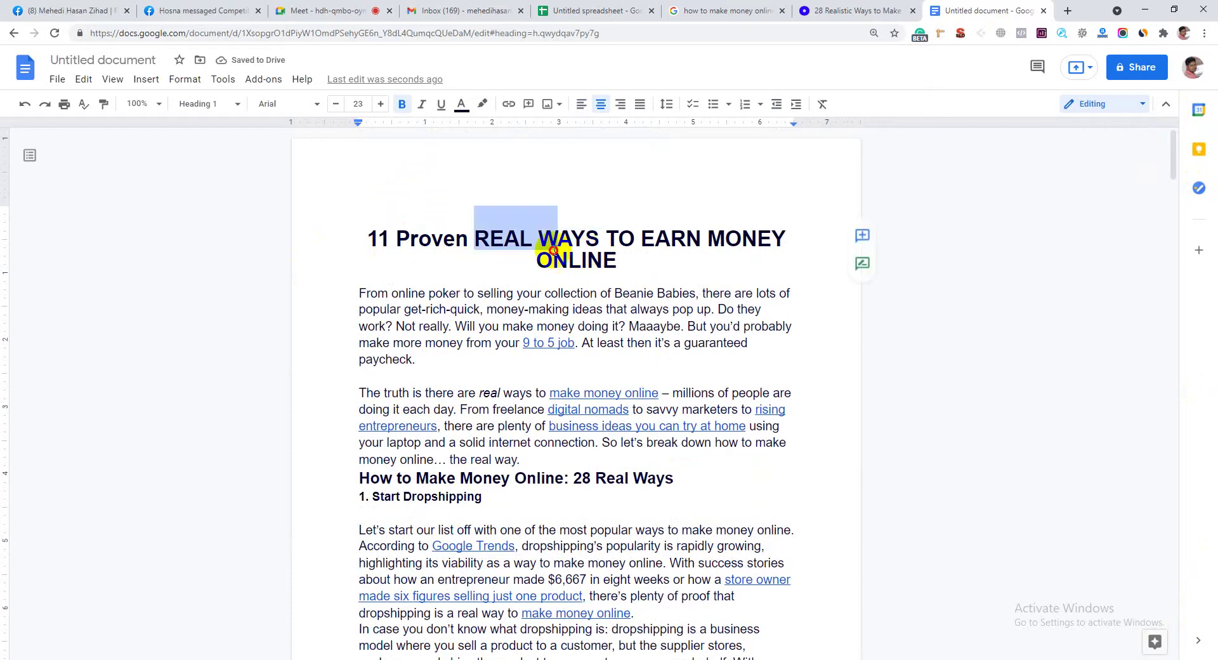
key(BackSpace)
text(eal)
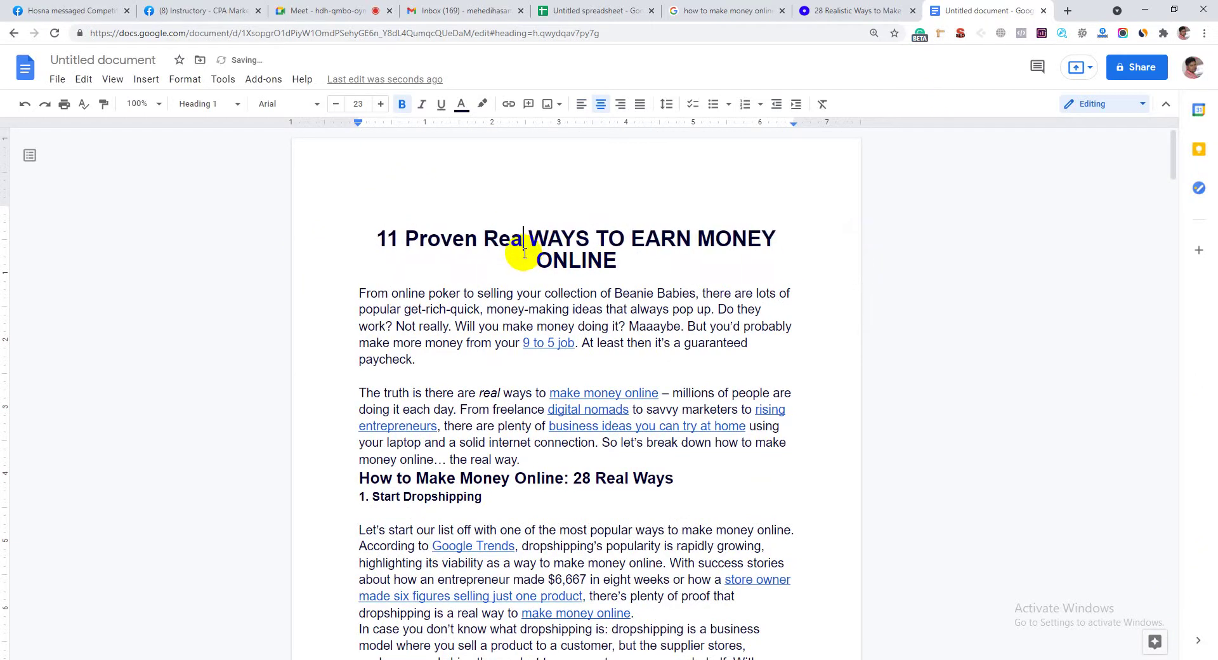
text( Ways to )
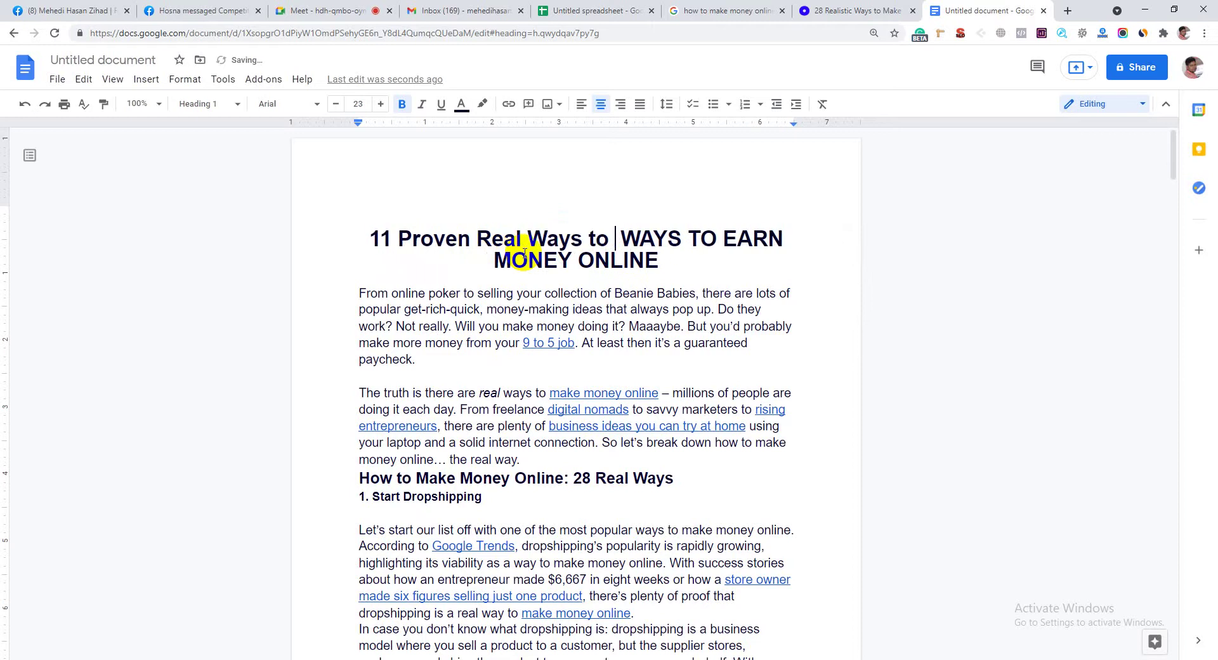
Complete the title with "Earn Money Online" and delete the leftover uppercase "WAYS TO EARN MONEY ONLINE"
text(earn Mo)
key(BackSpace)
key(BackSpace)
key(BackSpace)
key(BackSpace)
key(BackSpace)
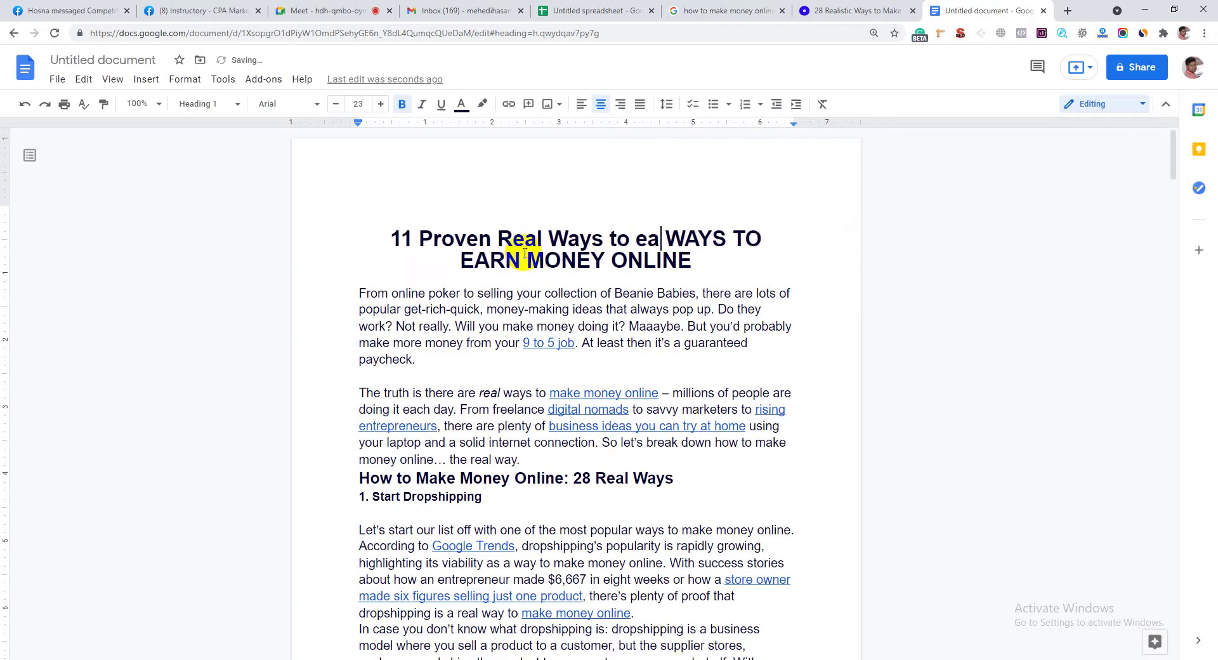
key(BackSpace)
key(BackSpace)
text(Earn Money )
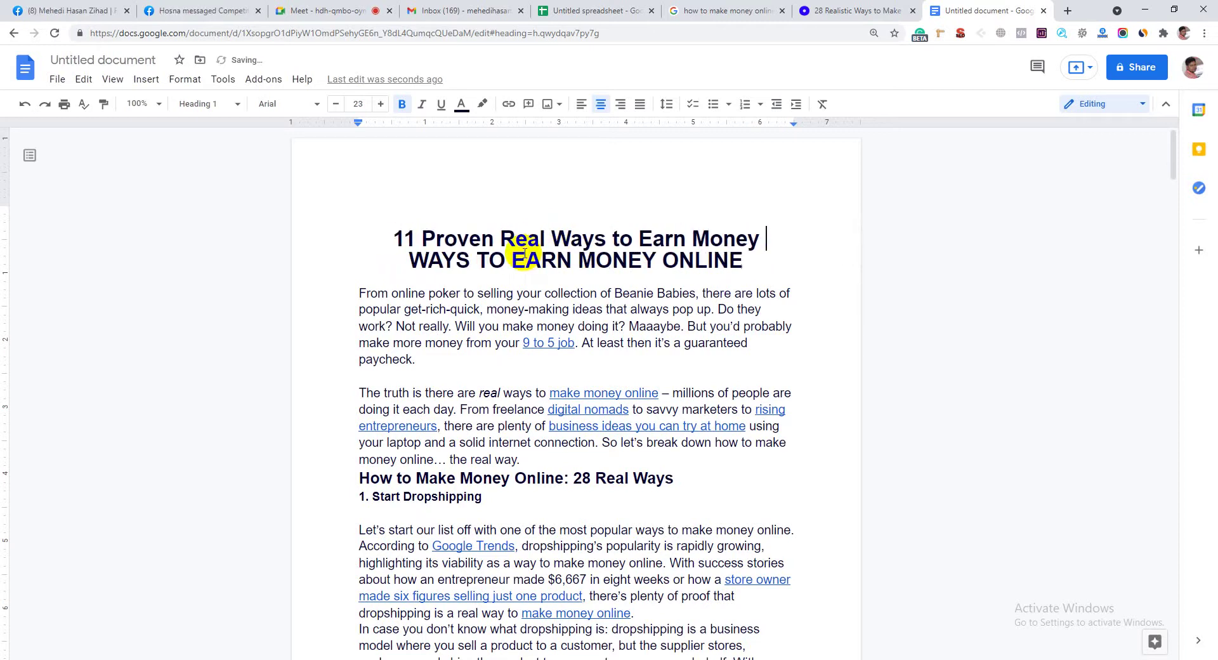
text(Online)
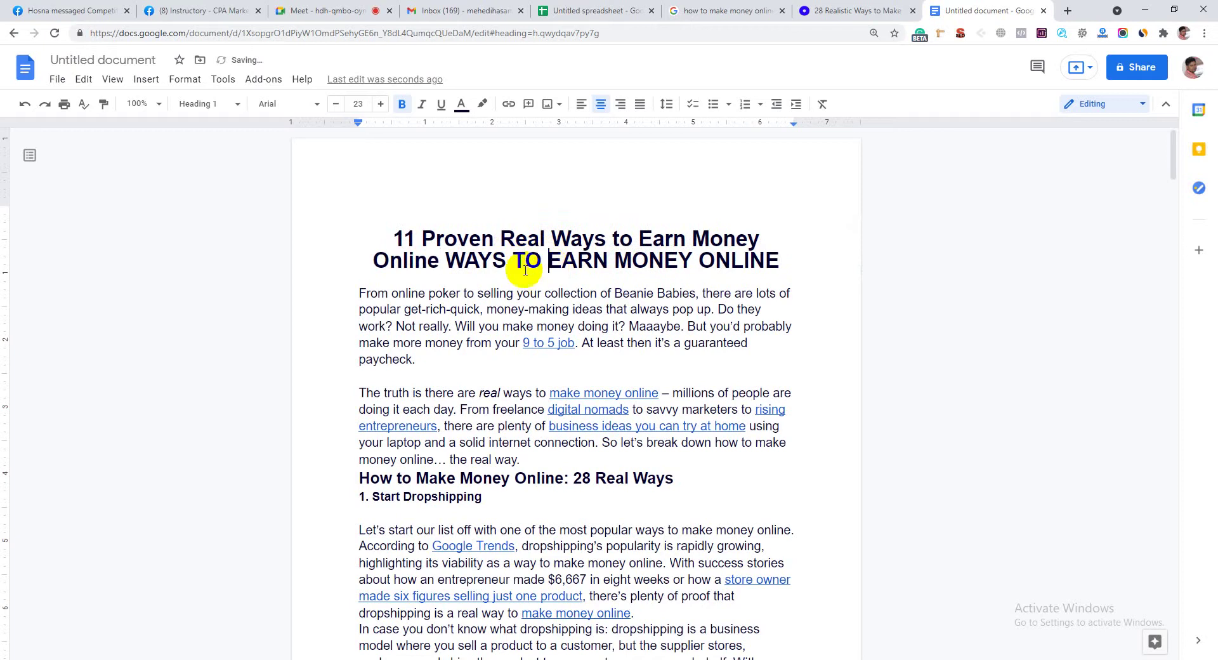
drag(444, 266, 772, 253)
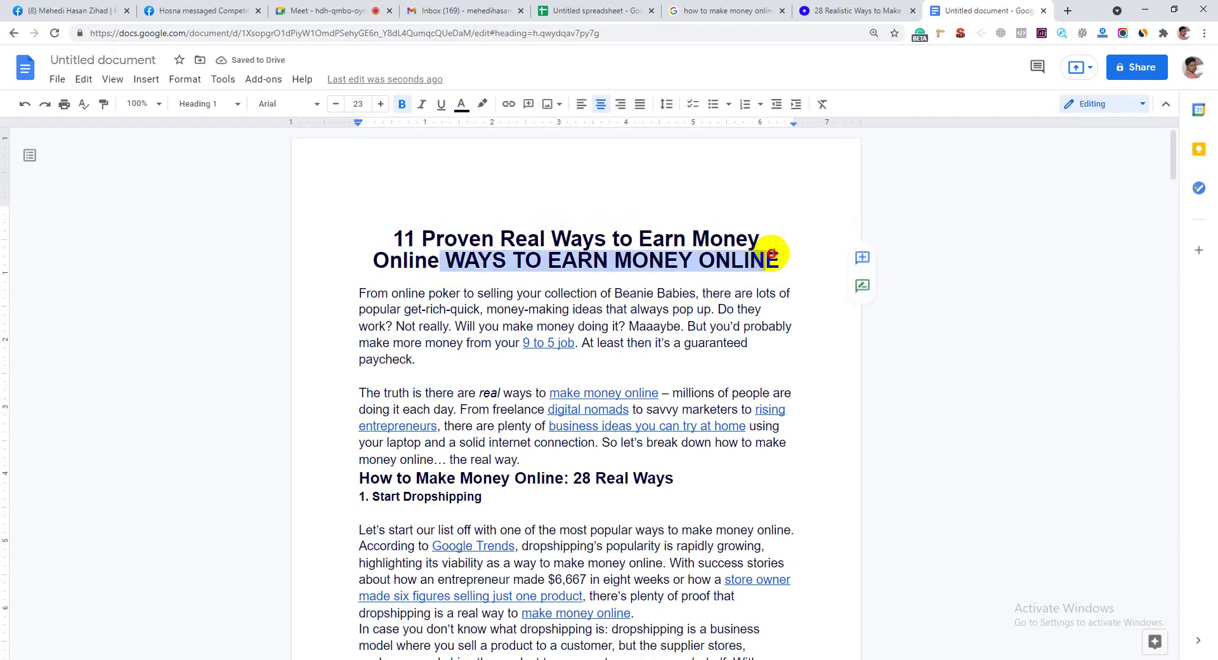
key(BackSpace)
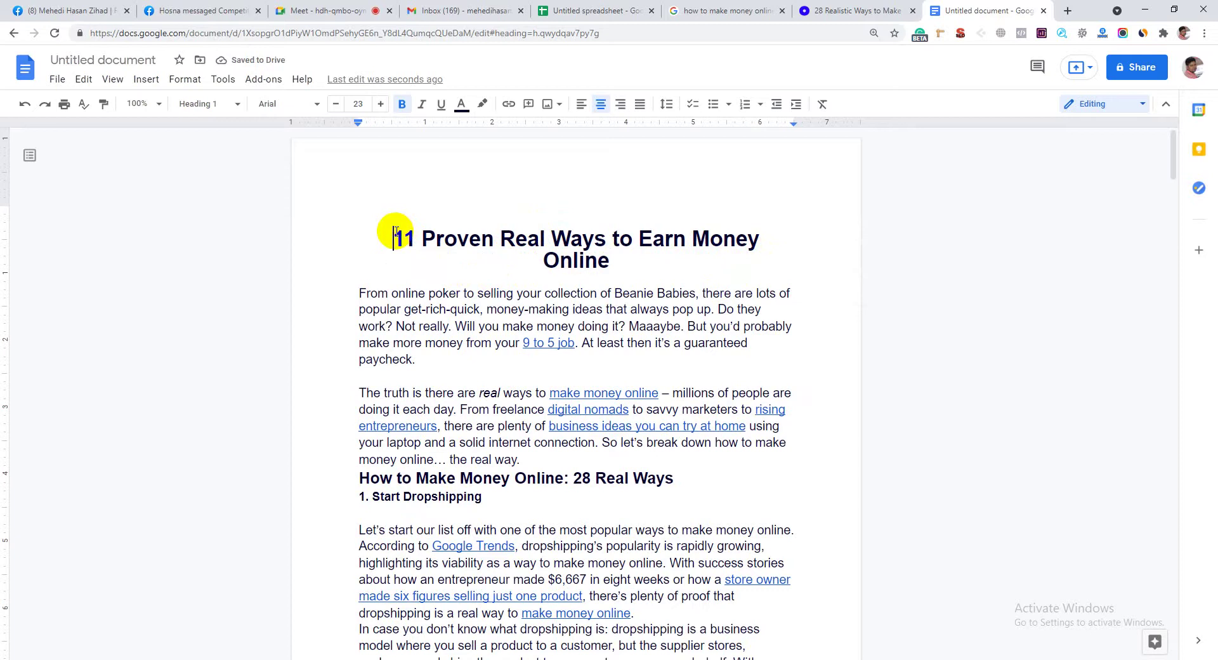
Try left alignment on the title and set it back to centered
key(ctrl+shift+l)
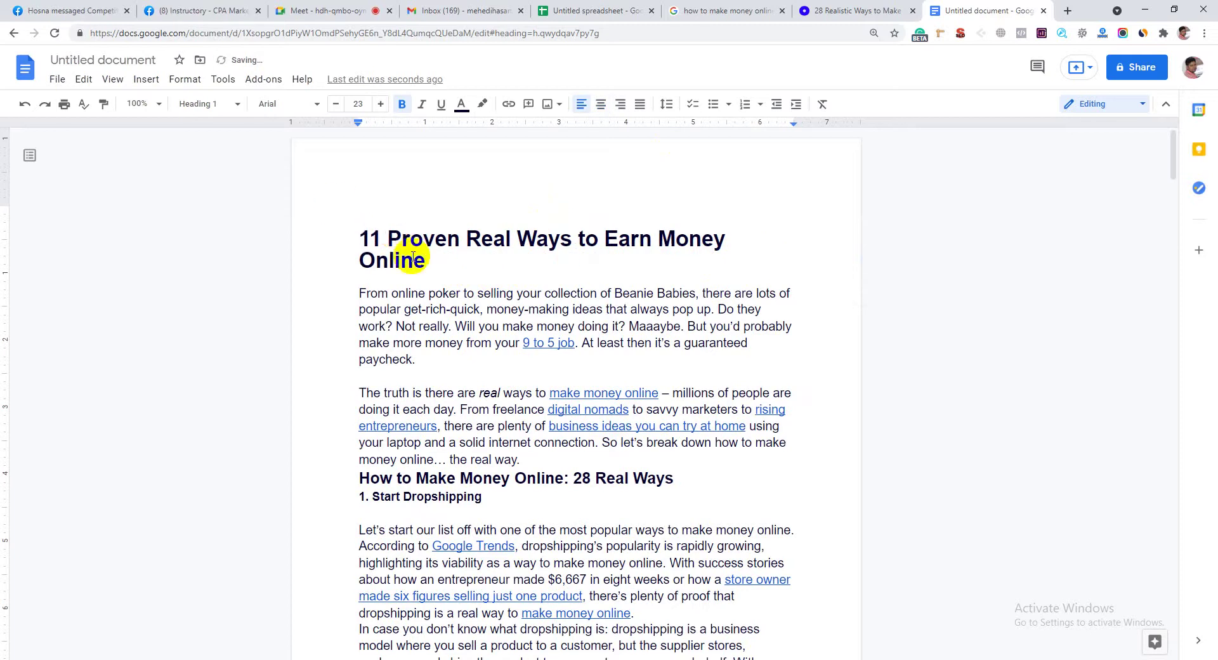
drag(423, 260, 326, 221)
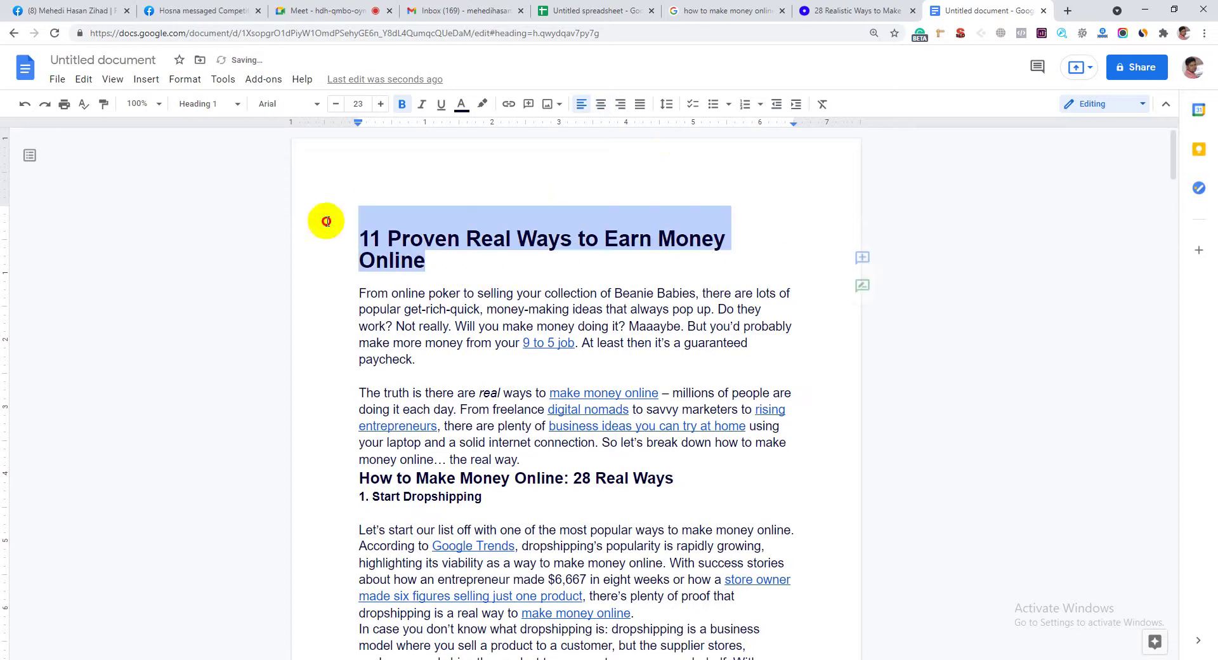
click(601, 103)
click(620, 244)
scroll(621, 266, down, 2)
scroll(621, 267, down, 2)
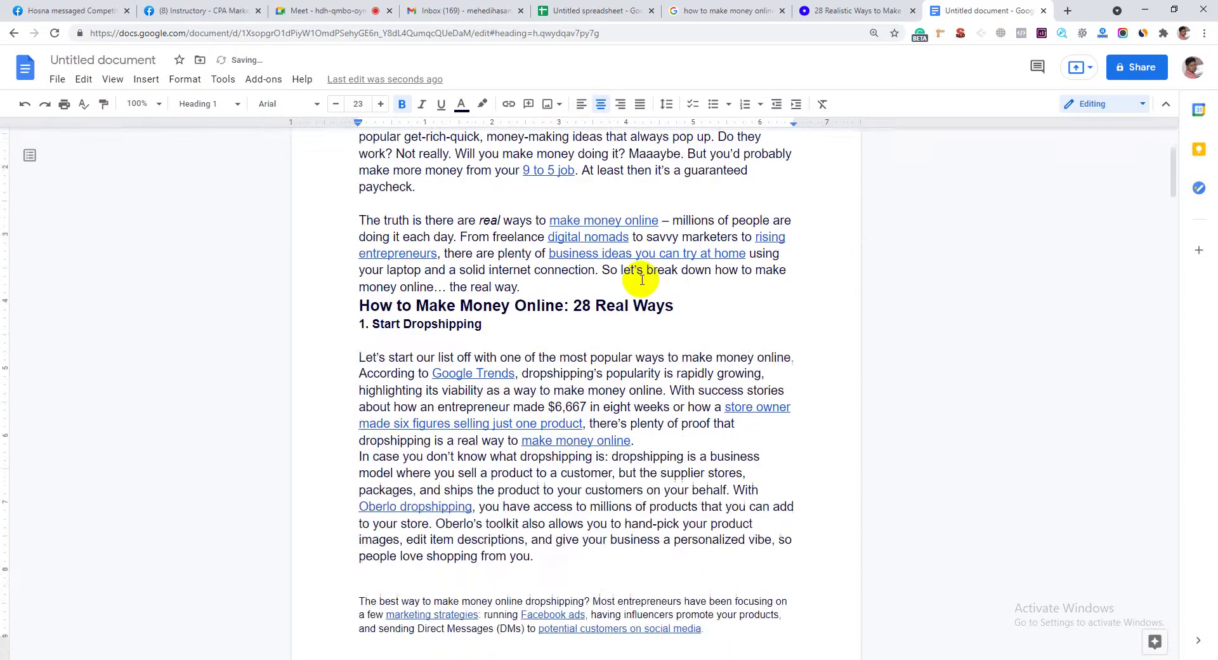
scroll(634, 272, up, 4)
scroll(599, 177, down, 5)
scroll(558, 335, up, 5)
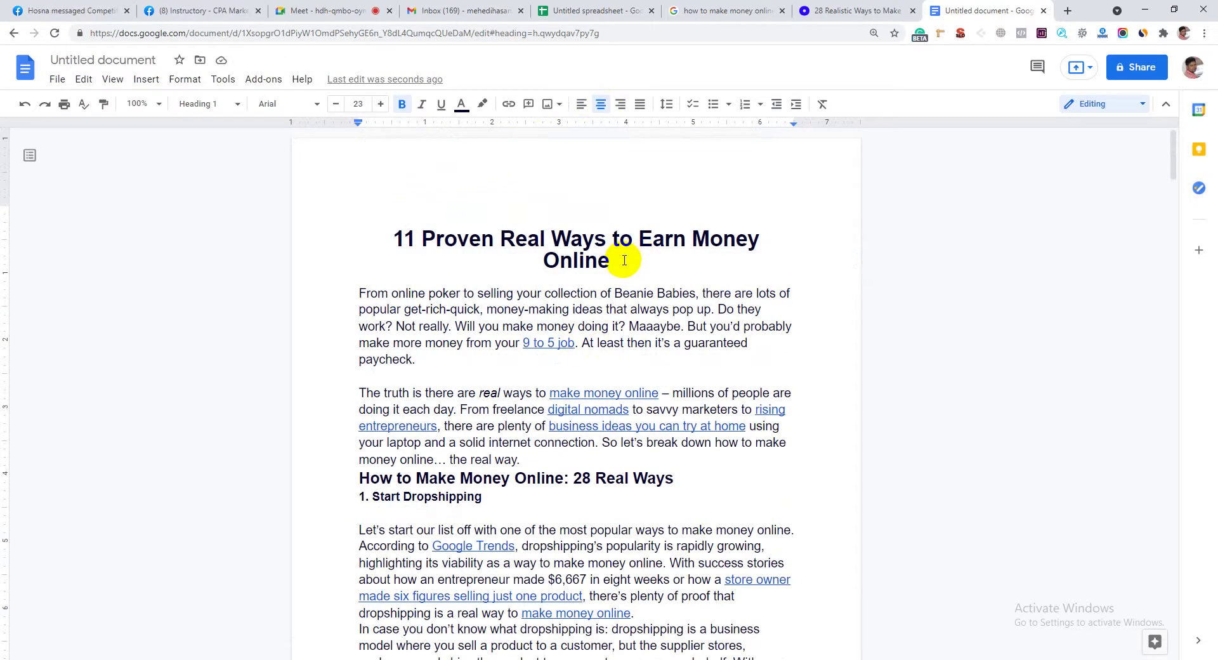
Open Canva in a new browser tab and search its templates for "book cover"
click(1067, 11)
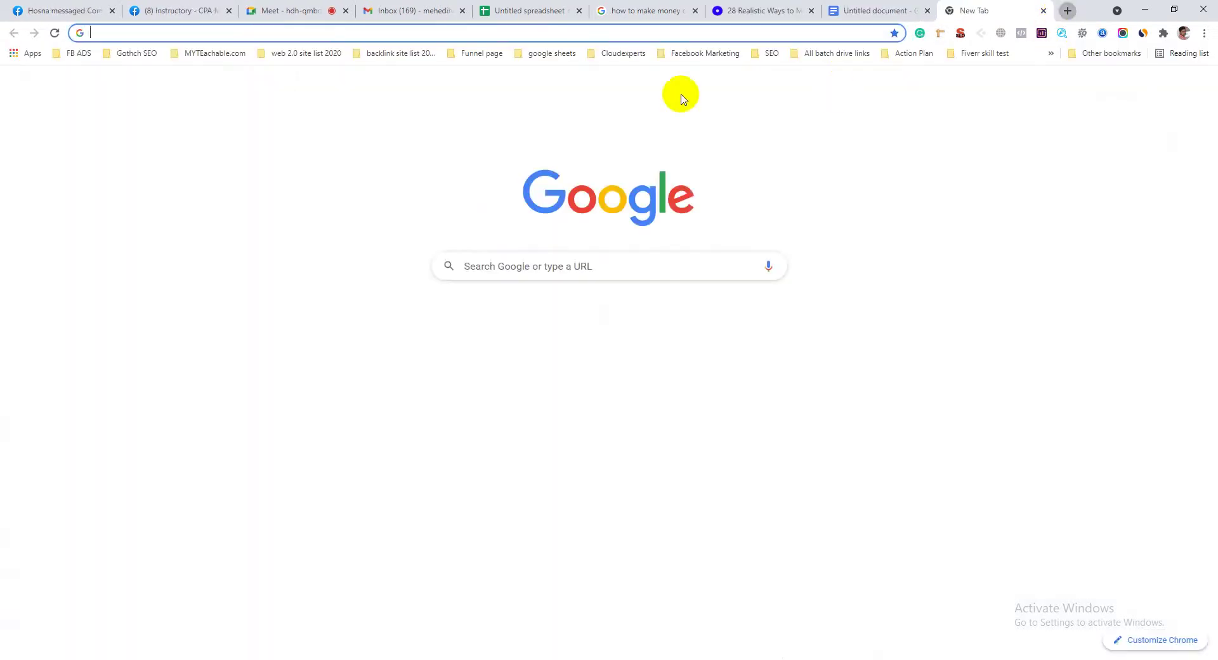
text(canva)
key(Return)
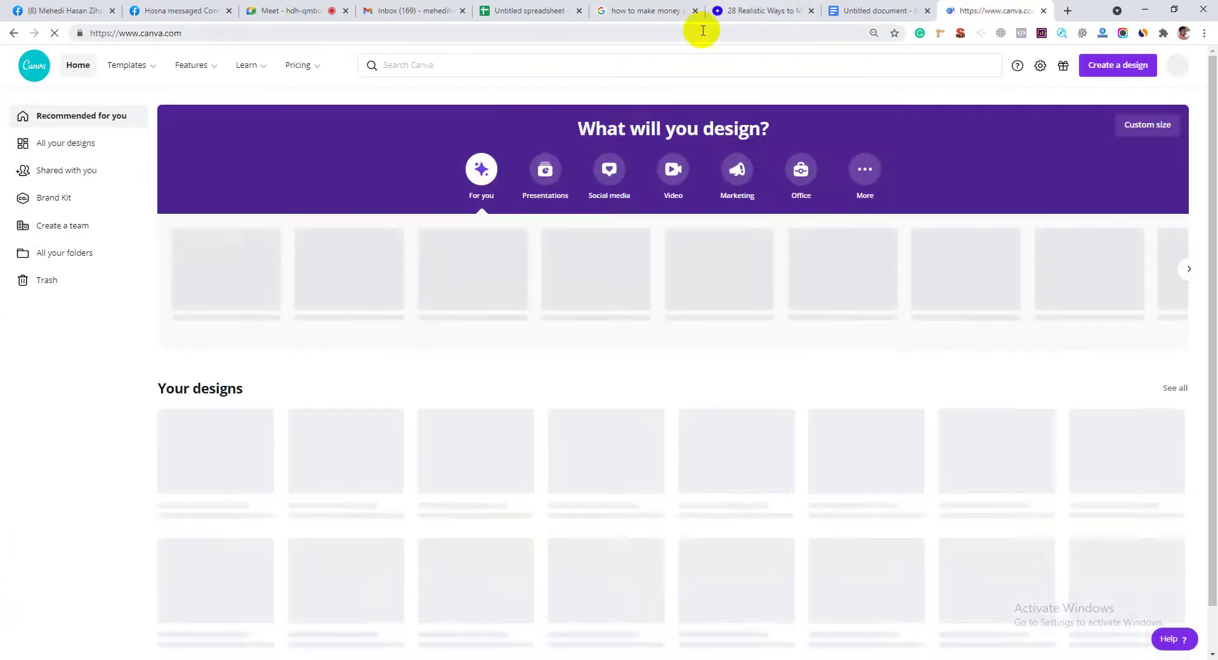
click(559, 55)
text(book)
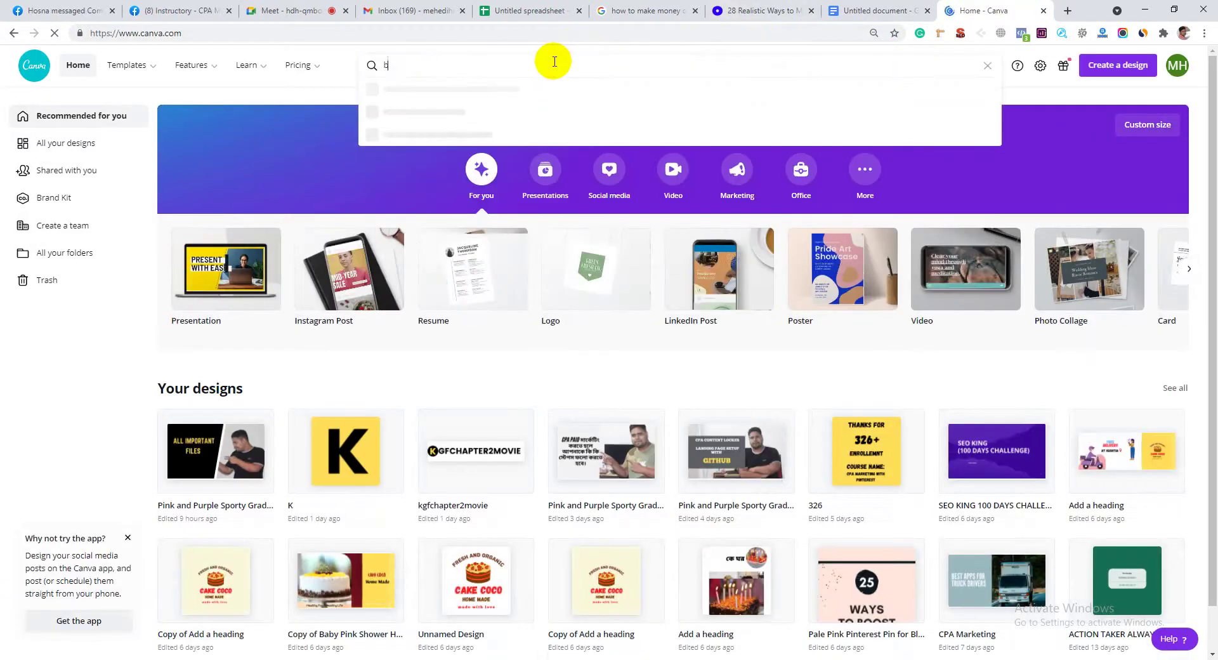
text( cover)
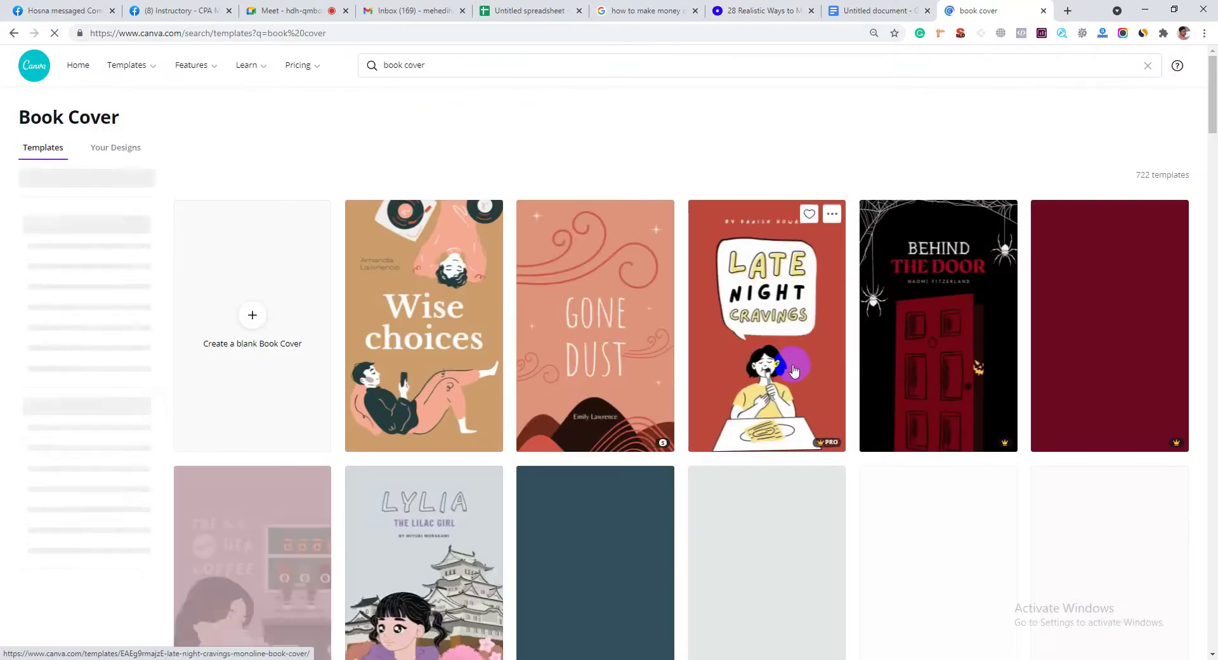
Browse the book cover template results for a design that suits the make-money PDF
scroll(291, 492, down, 10)
scroll(492, 517, down, 10)
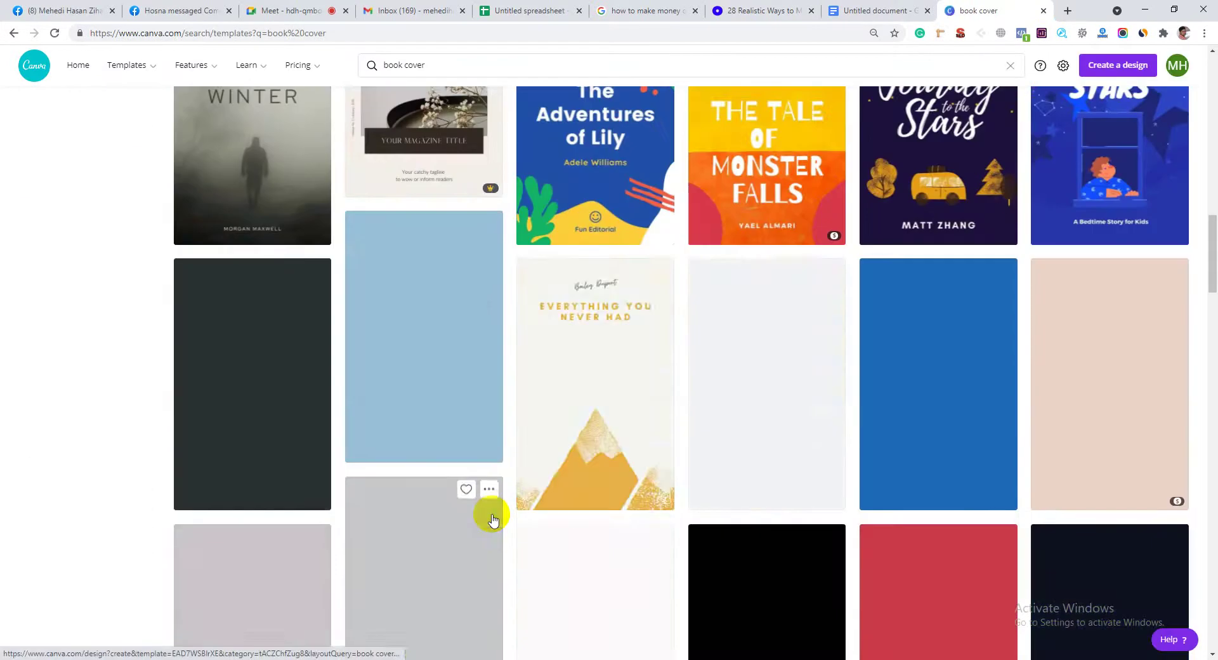
scroll(493, 519, down, 10)
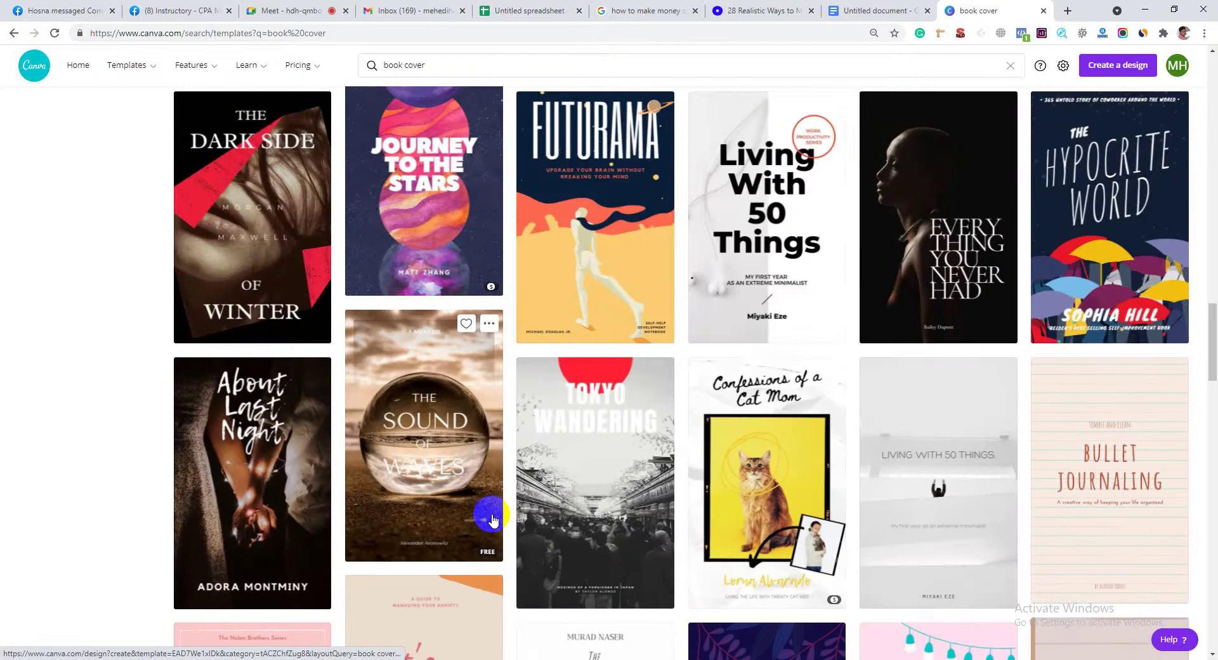
scroll(493, 519, down, 10)
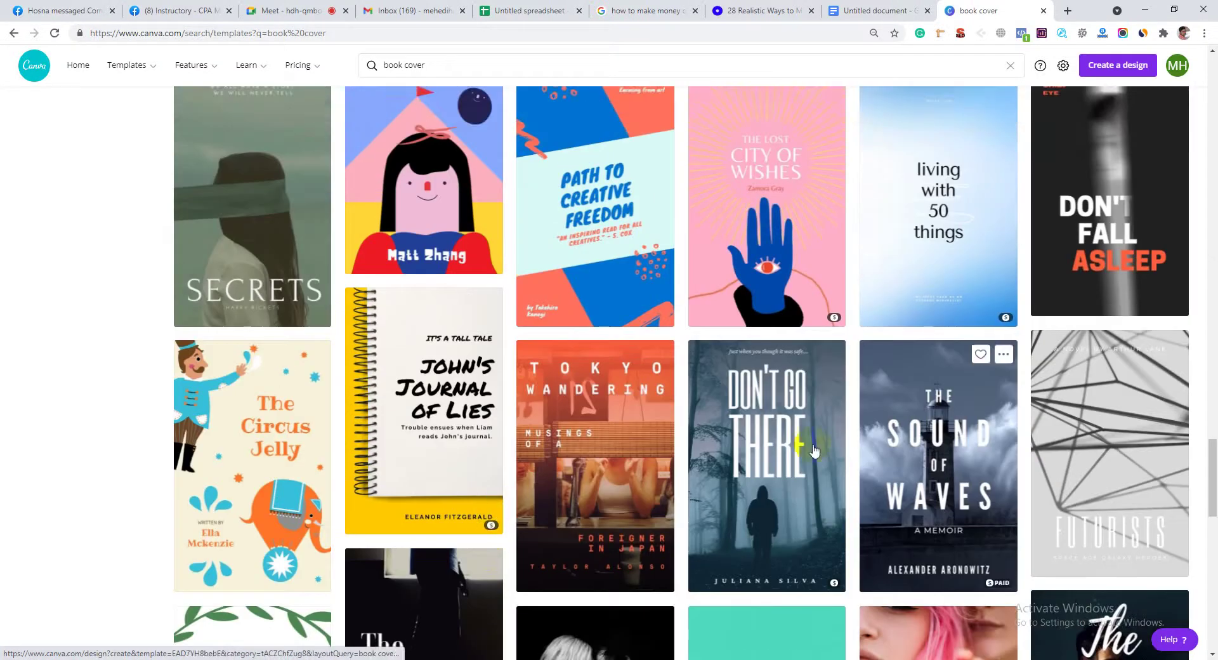
scroll(435, 423, down, 20)
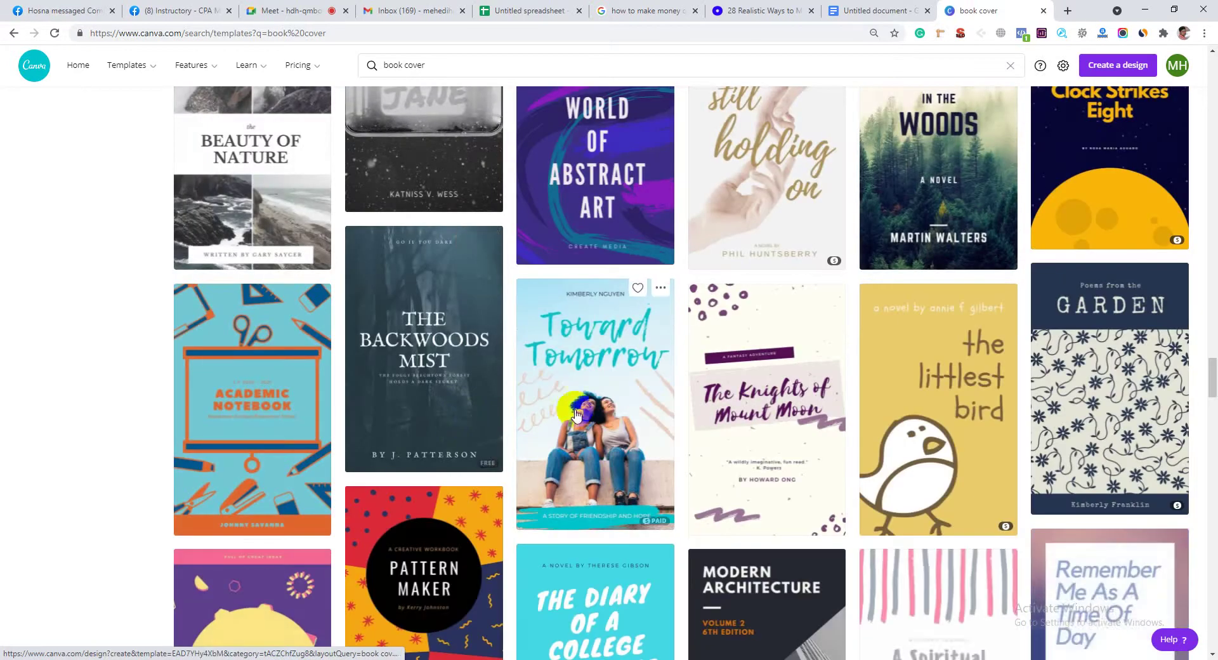
click(1210, 203)
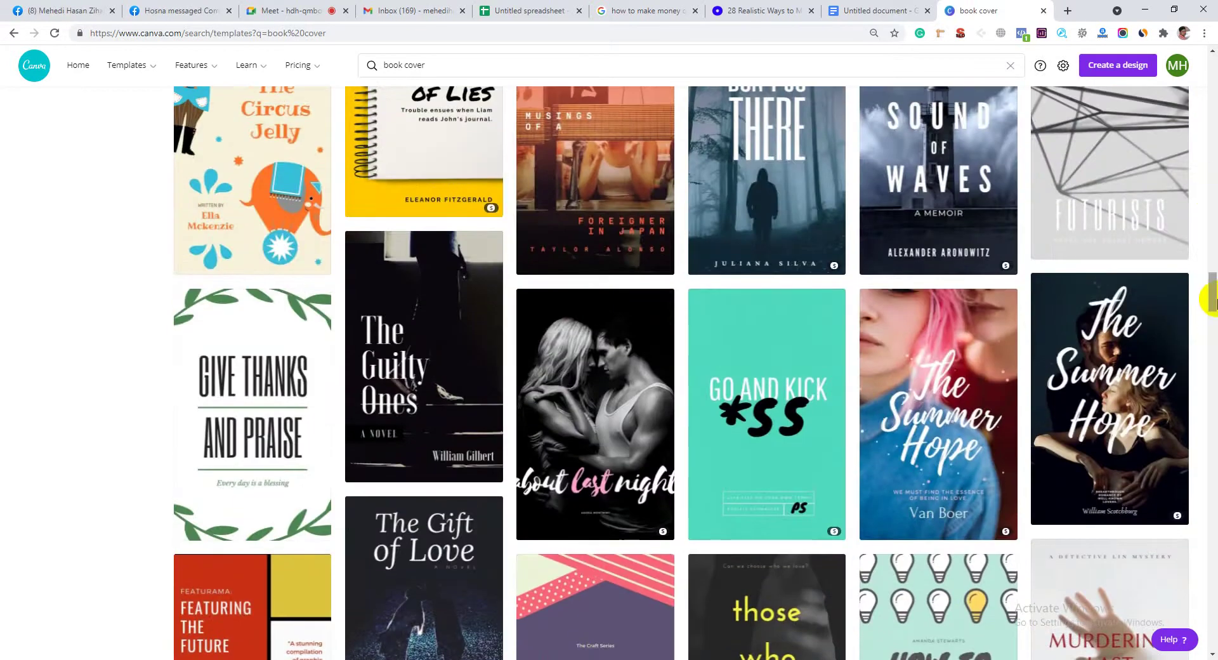
drag(1209, 298, 1212, 590)
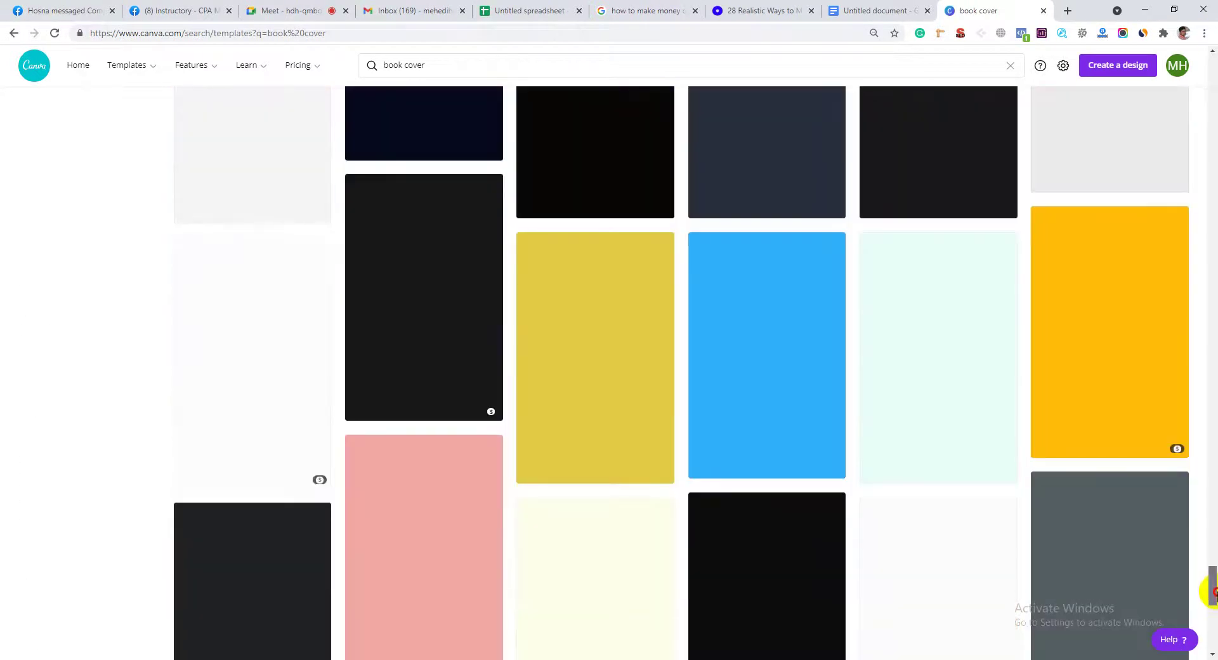
scroll(998, 456, up, 6)
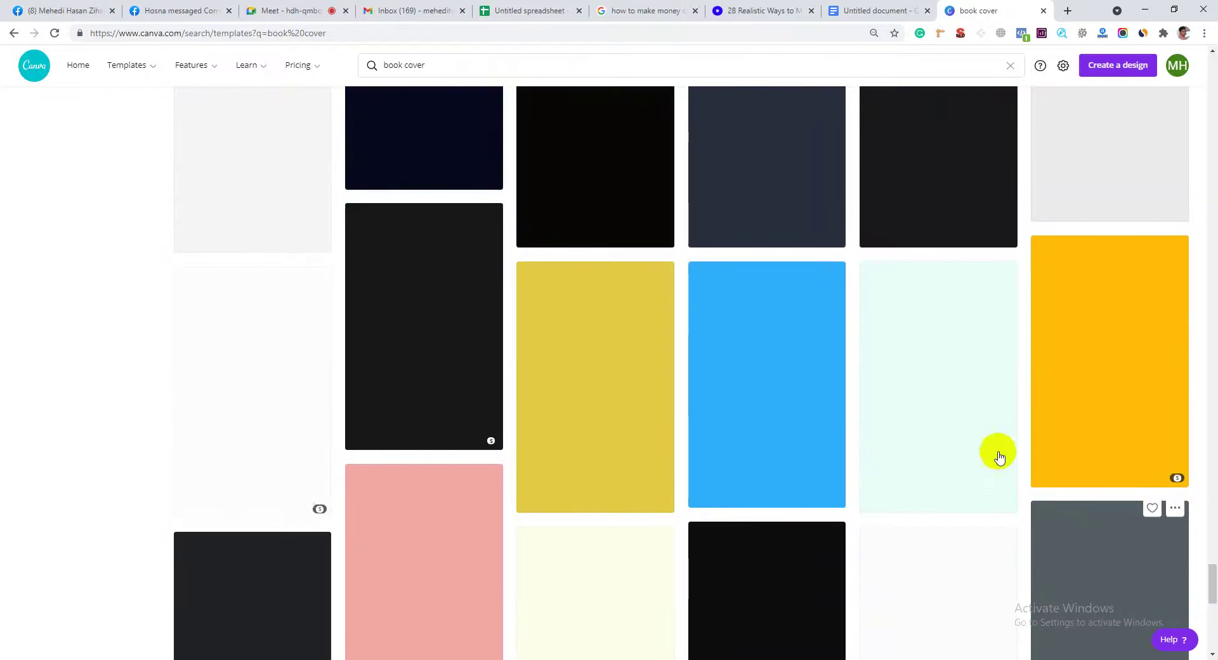
scroll(987, 356, up, 10)
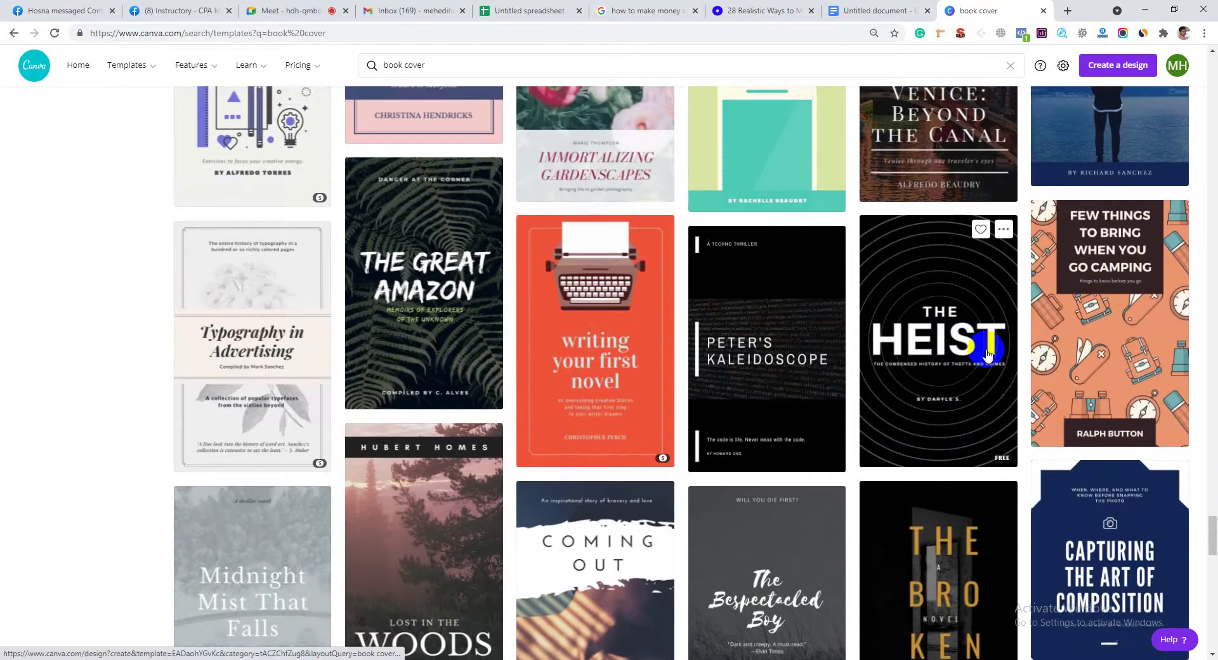
scroll(638, 361, up, 5)
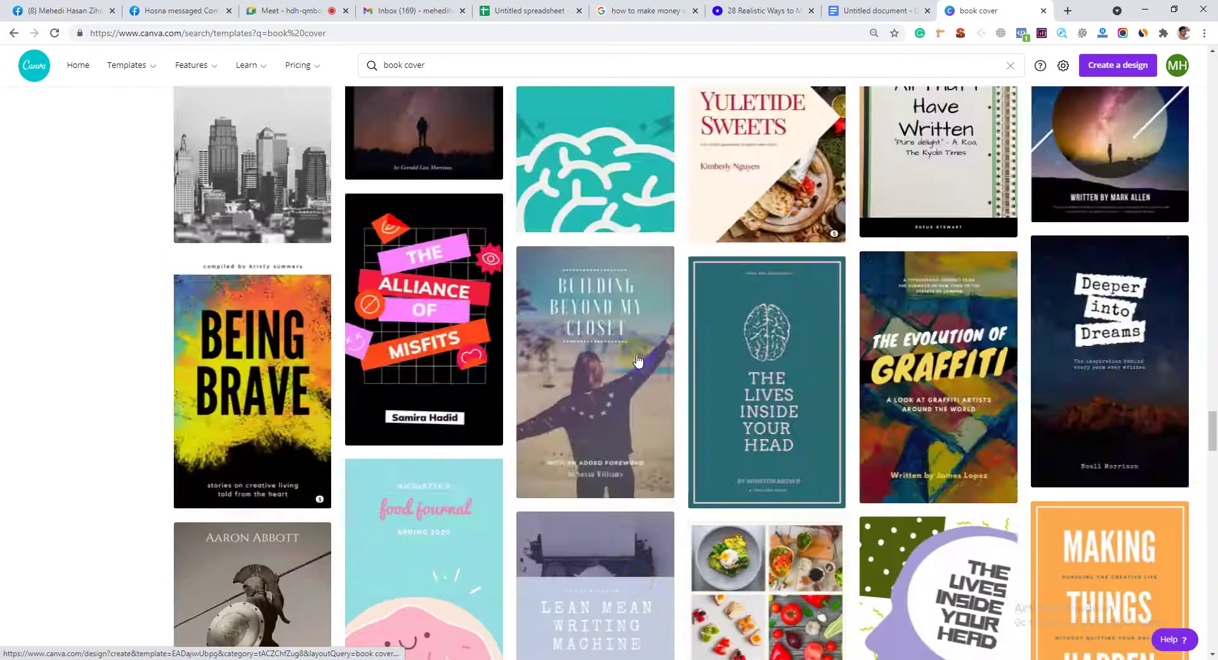
drag(1209, 476, 1213, 69)
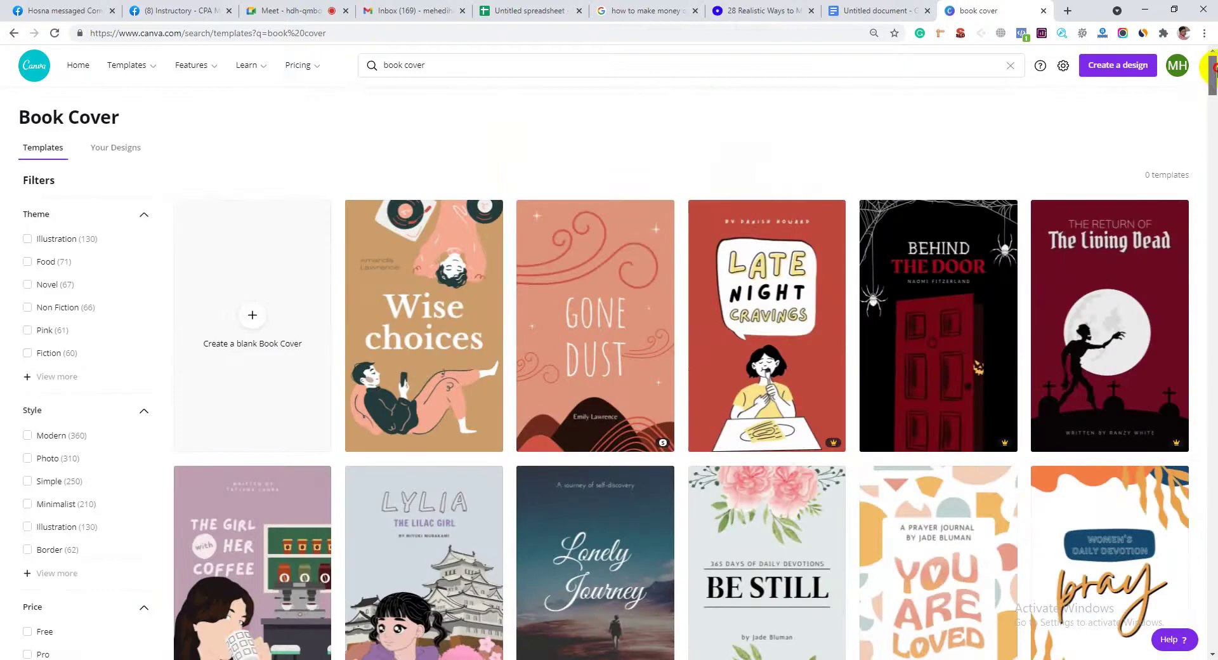
Narrow the template search to Typography Book Cover and look through the designs
click(438, 69)
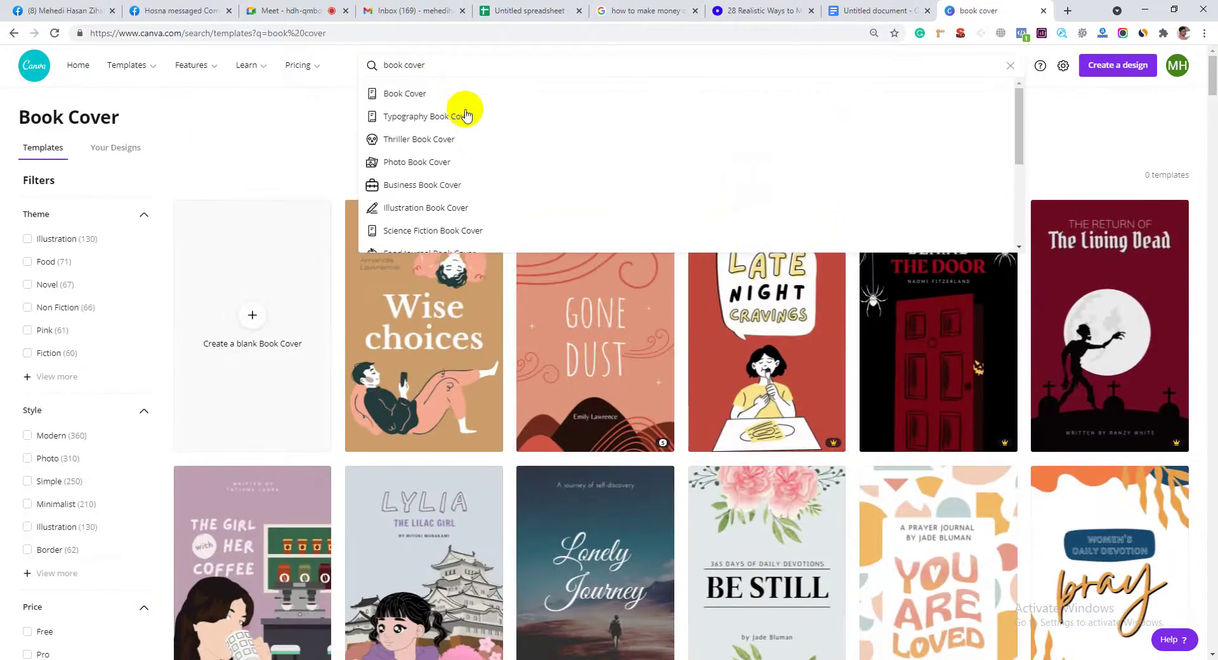
click(468, 116)
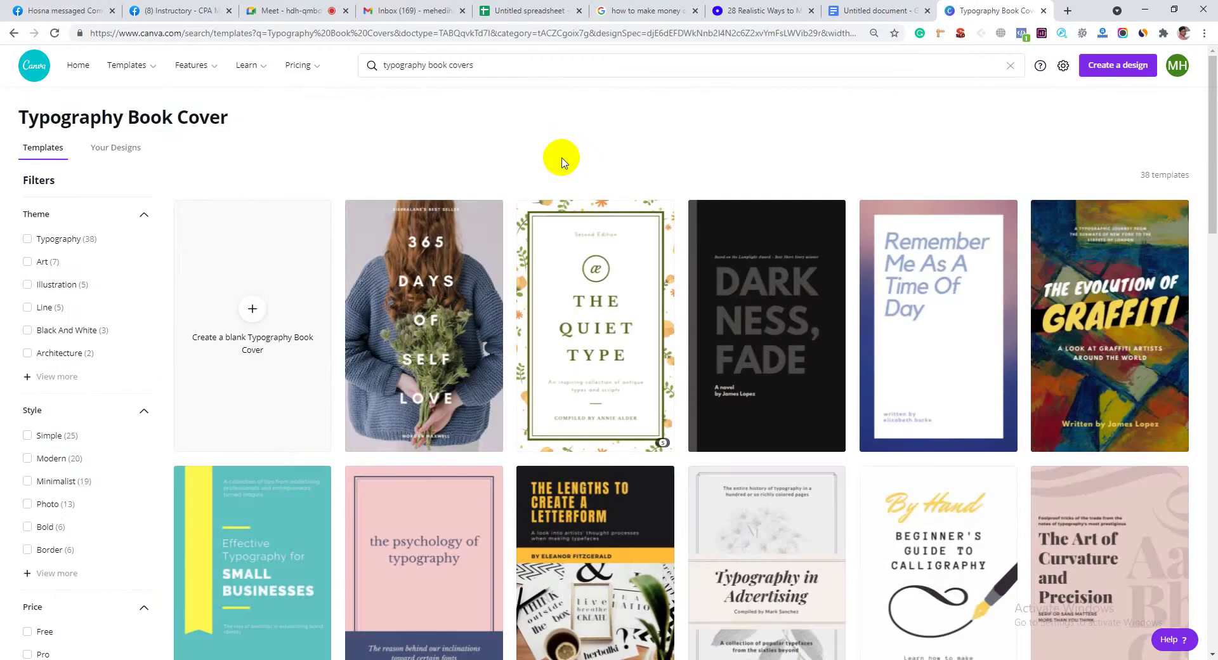
scroll(853, 425, down, 1)
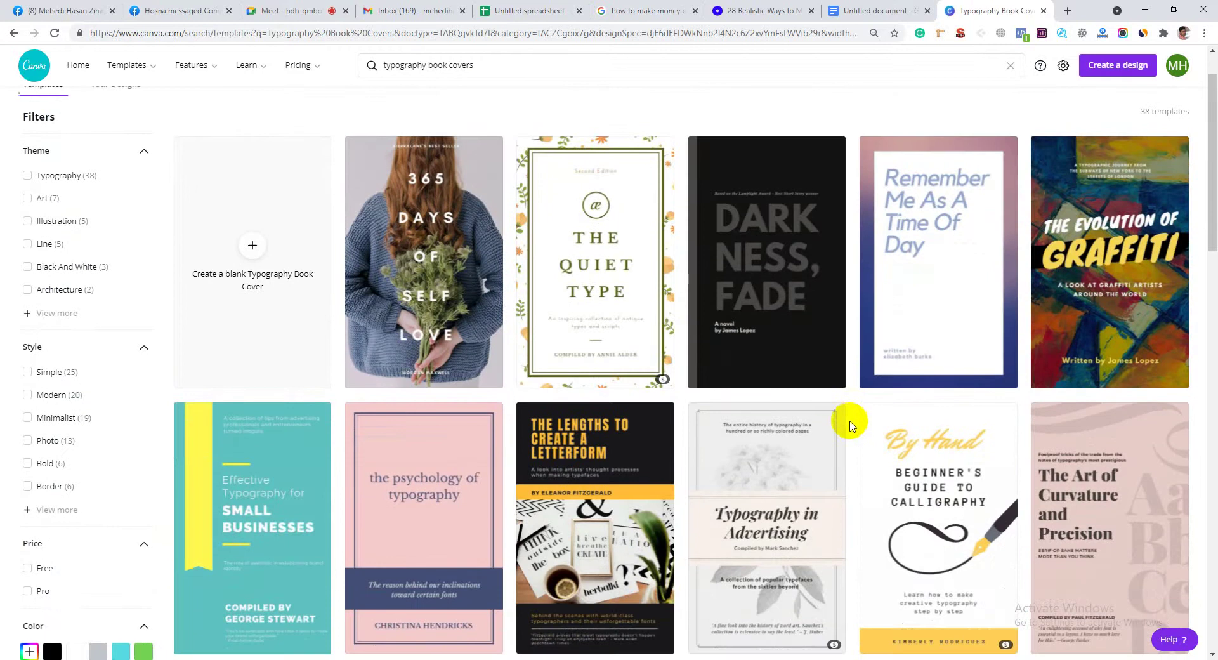
scroll(850, 424, down, 2)
scroll(413, 108, up, 2)
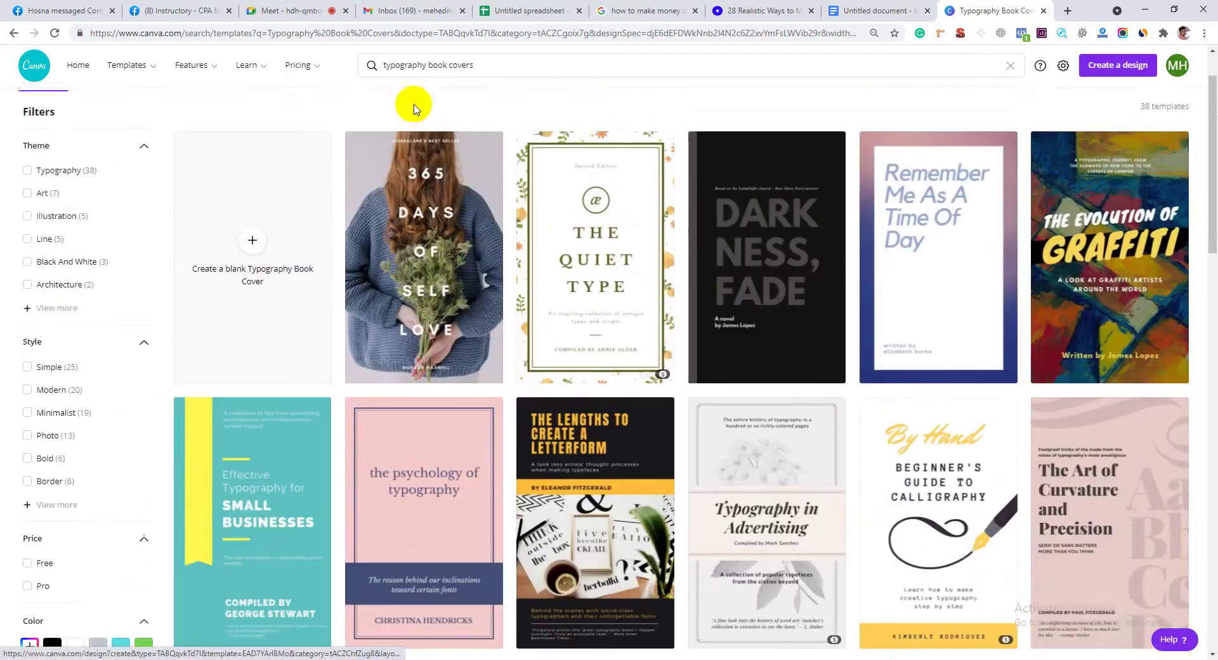
scroll(413, 108, up, 1)
Search the templates for "book template" instead of typography book covers
click(404, 64)
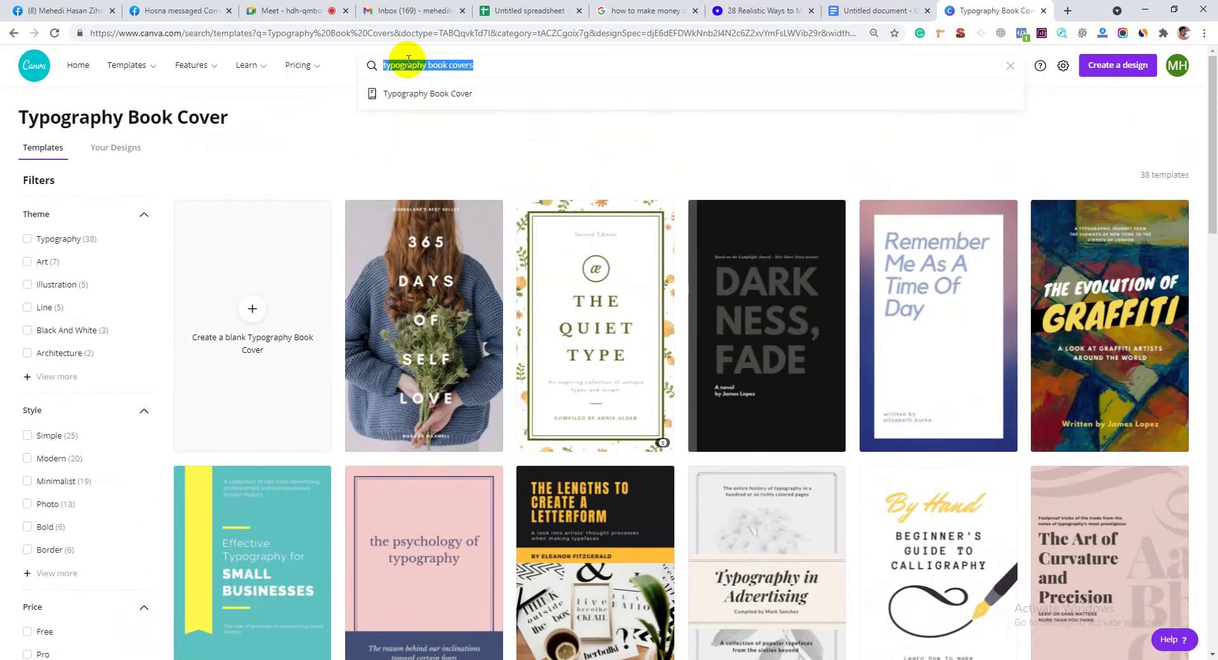
text(book tem)
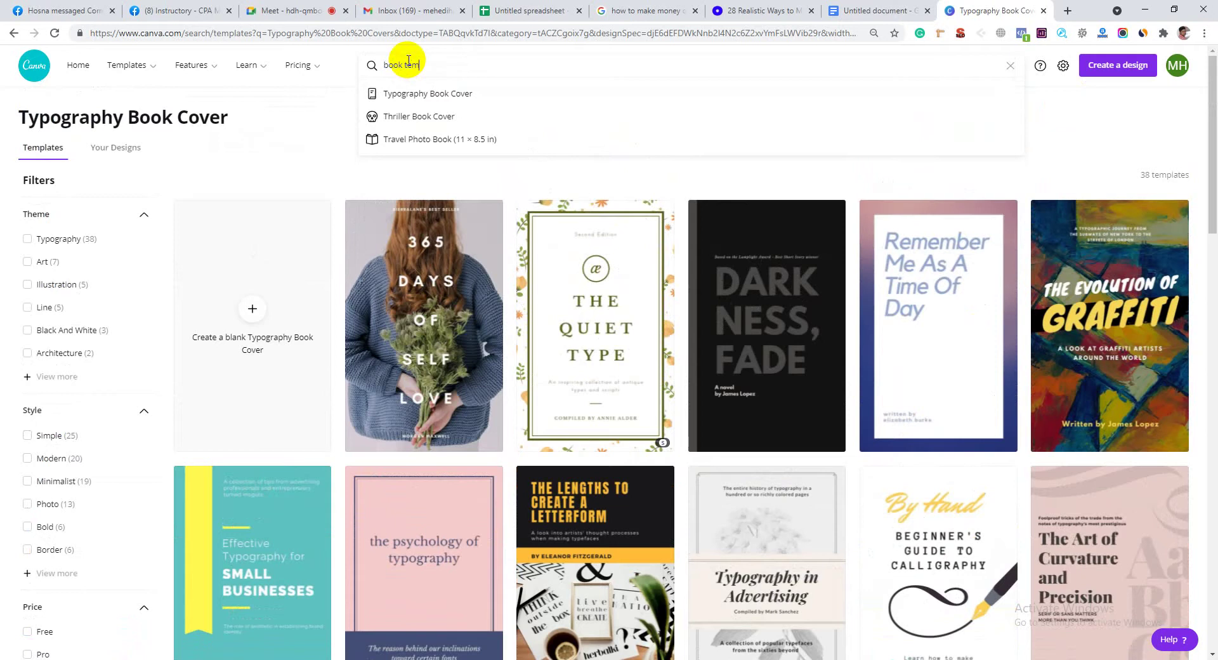
text(plate)
key(Return)
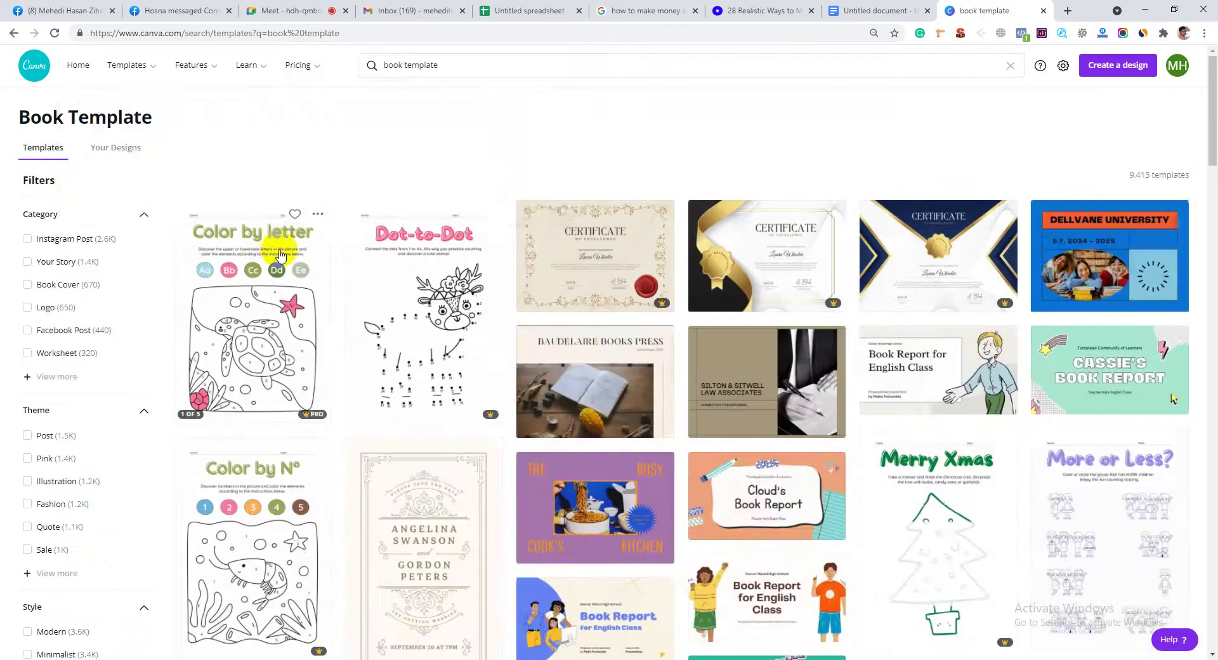
Look through the book template results and open the orange "Cloud's Book Report" presentation template for editing
scroll(427, 448, down, 3)
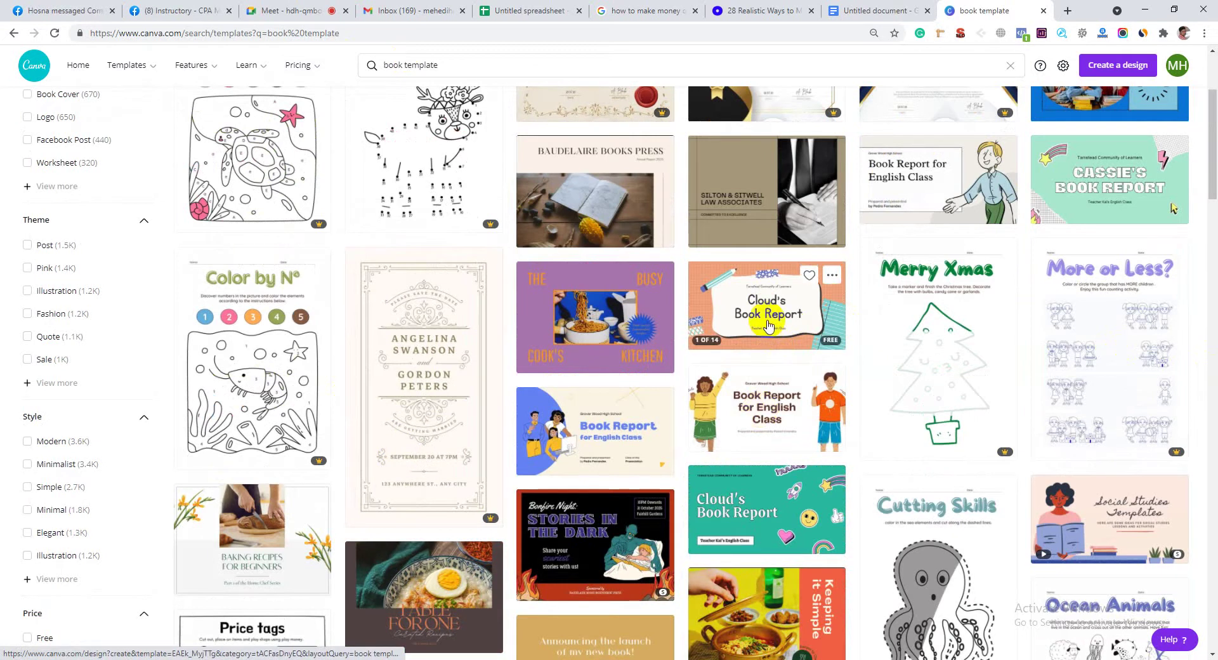
scroll(768, 325, down, 6)
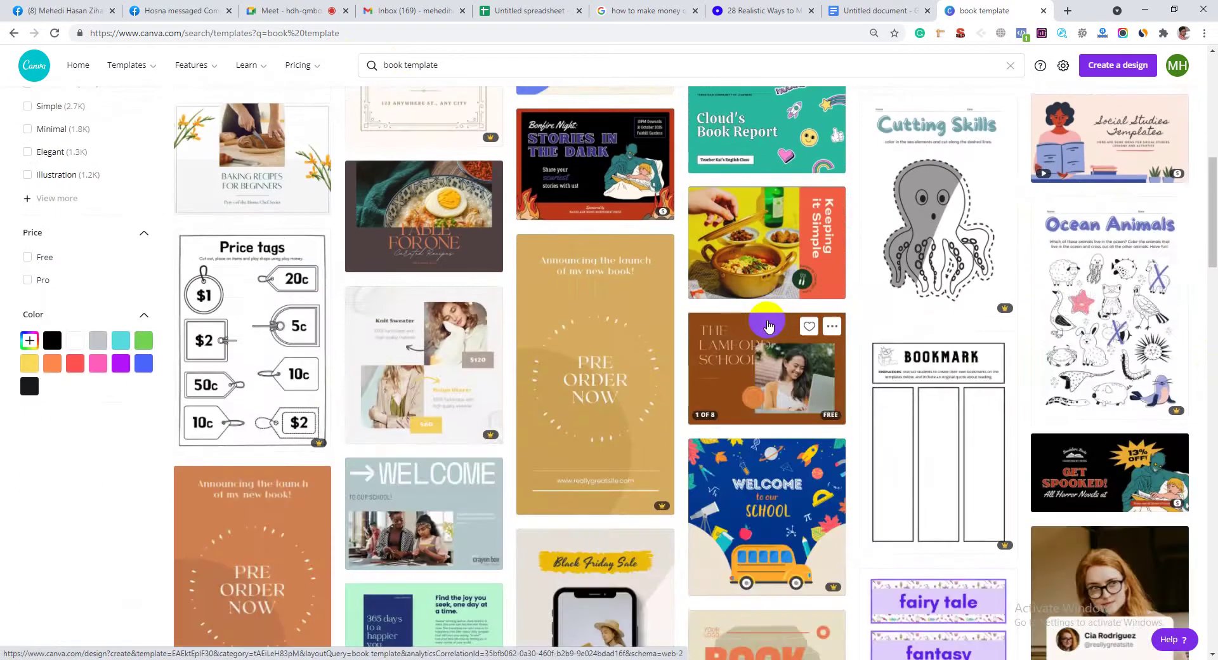
scroll(768, 325, down, 15)
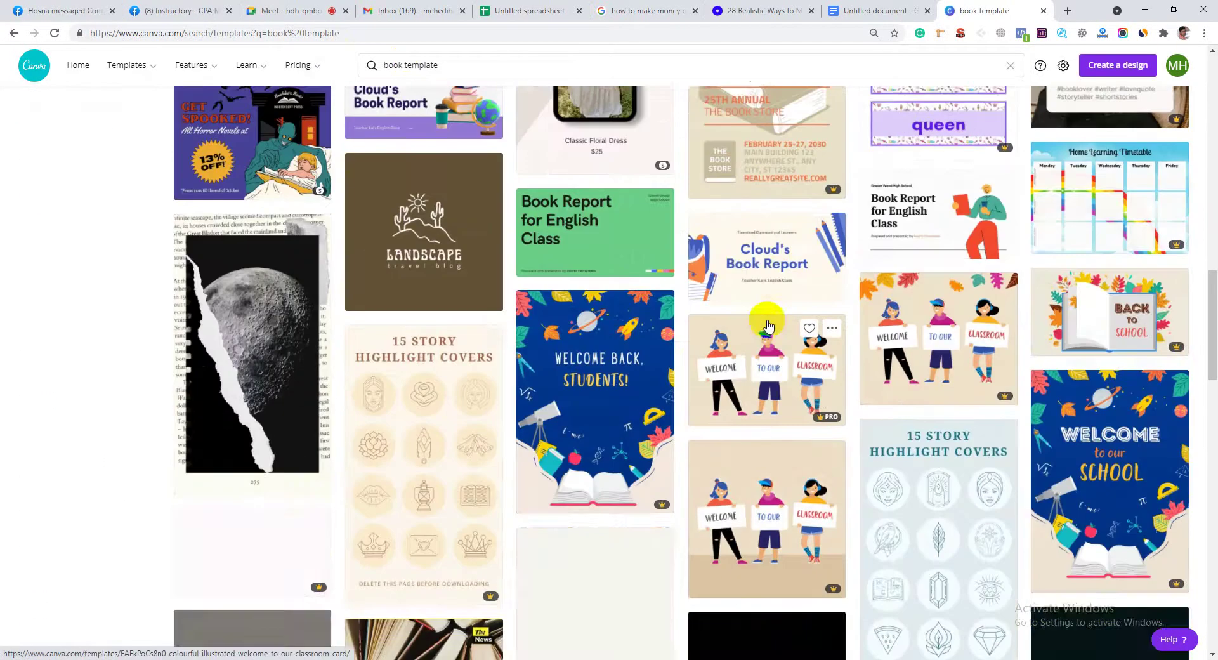
scroll(768, 325, up, 20)
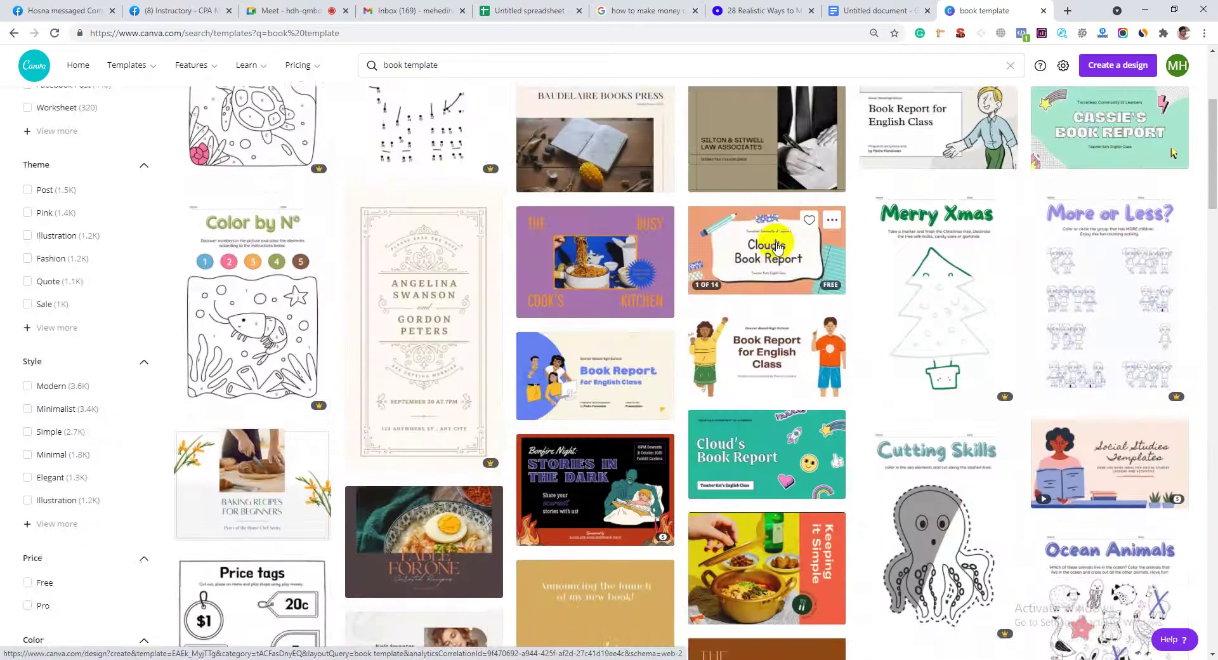
scroll(778, 248, up, 1)
click(757, 324)
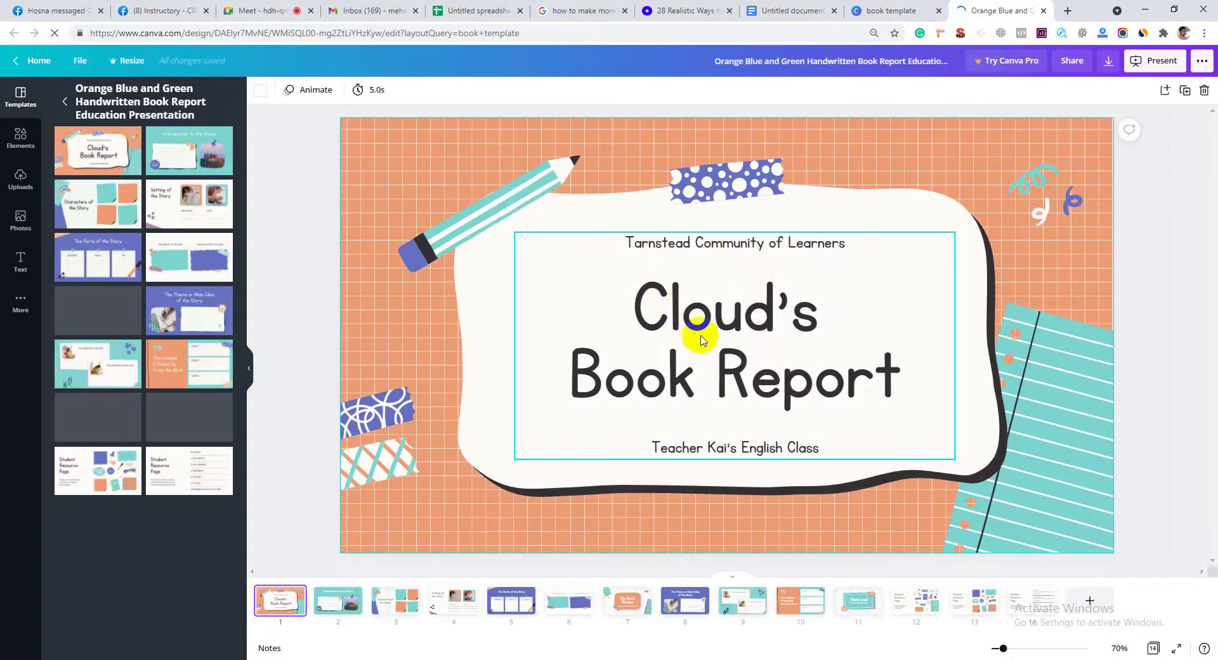
Replace the whole "Cloud's Book Report" headline on the first page with "Make Money Online"
double_click(783, 381)
triple_click(761, 372)
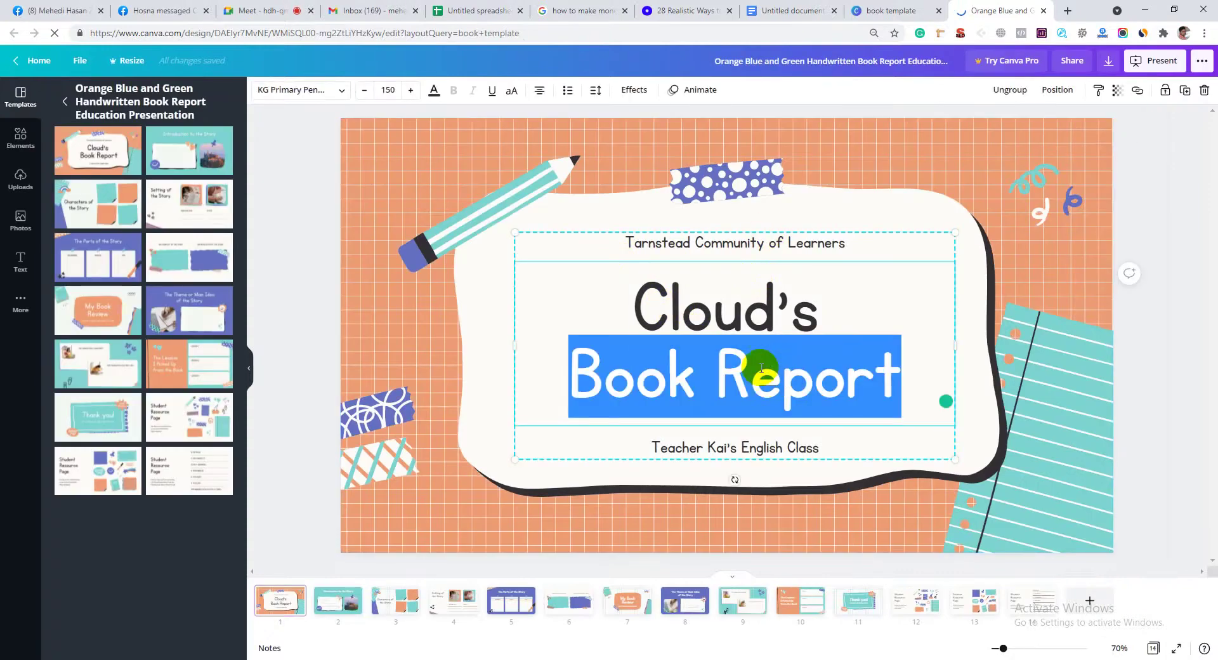
triple_click(729, 318)
drag(753, 363, 752, 363)
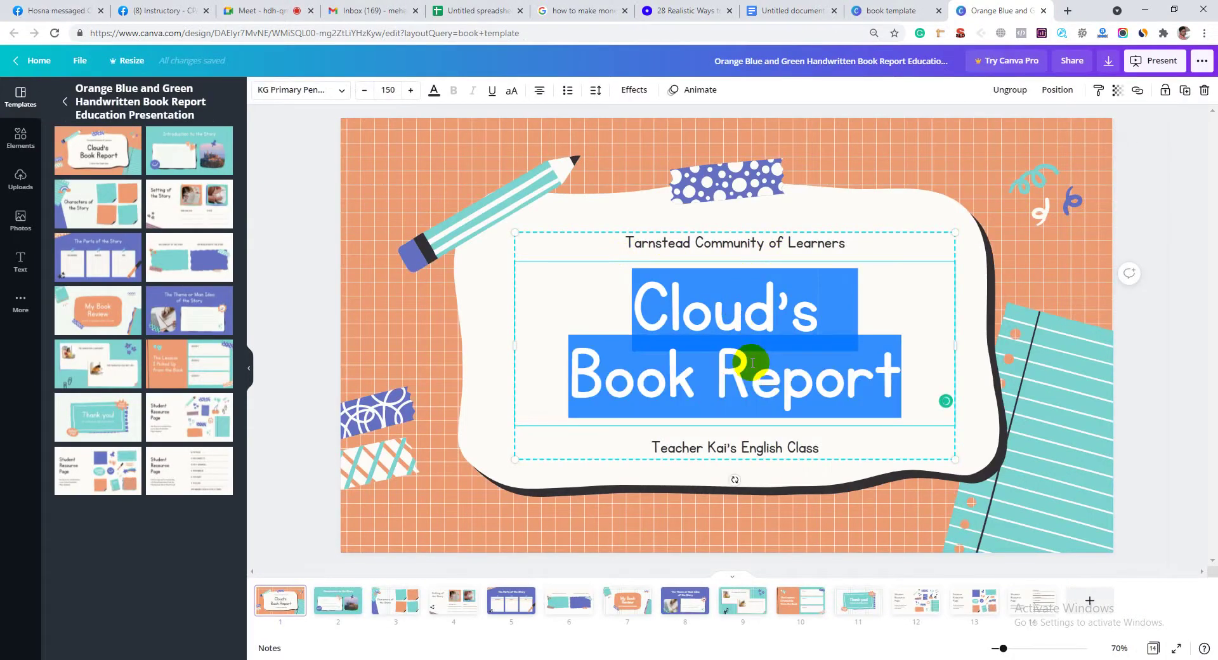
text(Make )
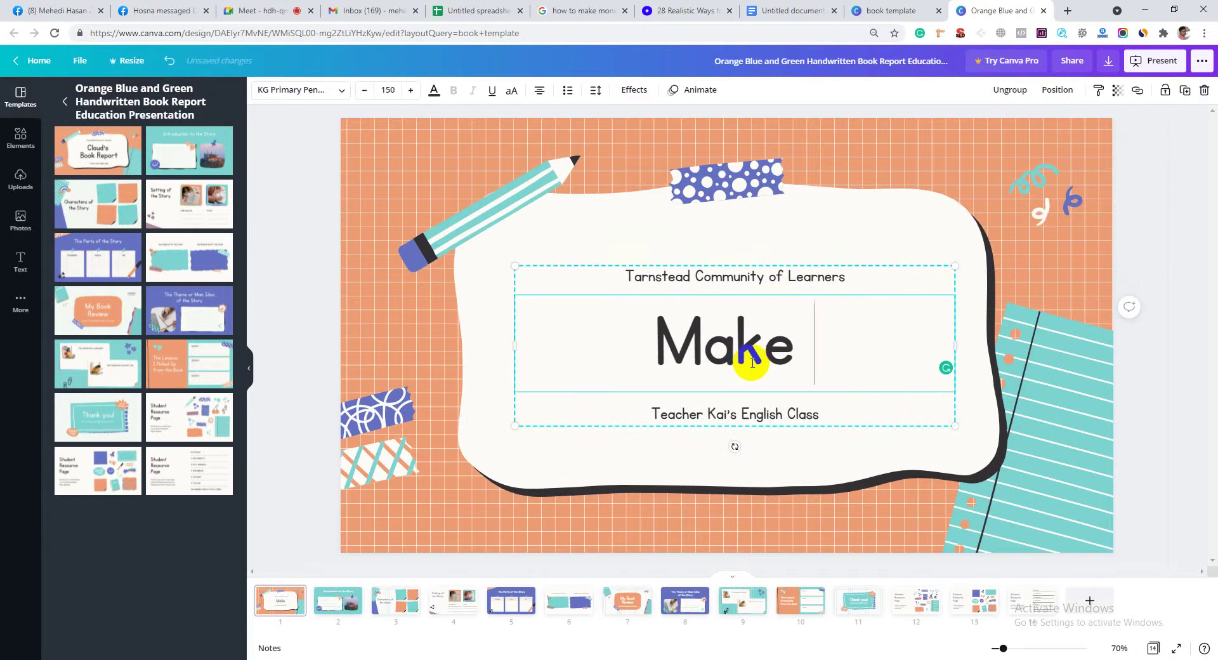
text(Money Online)
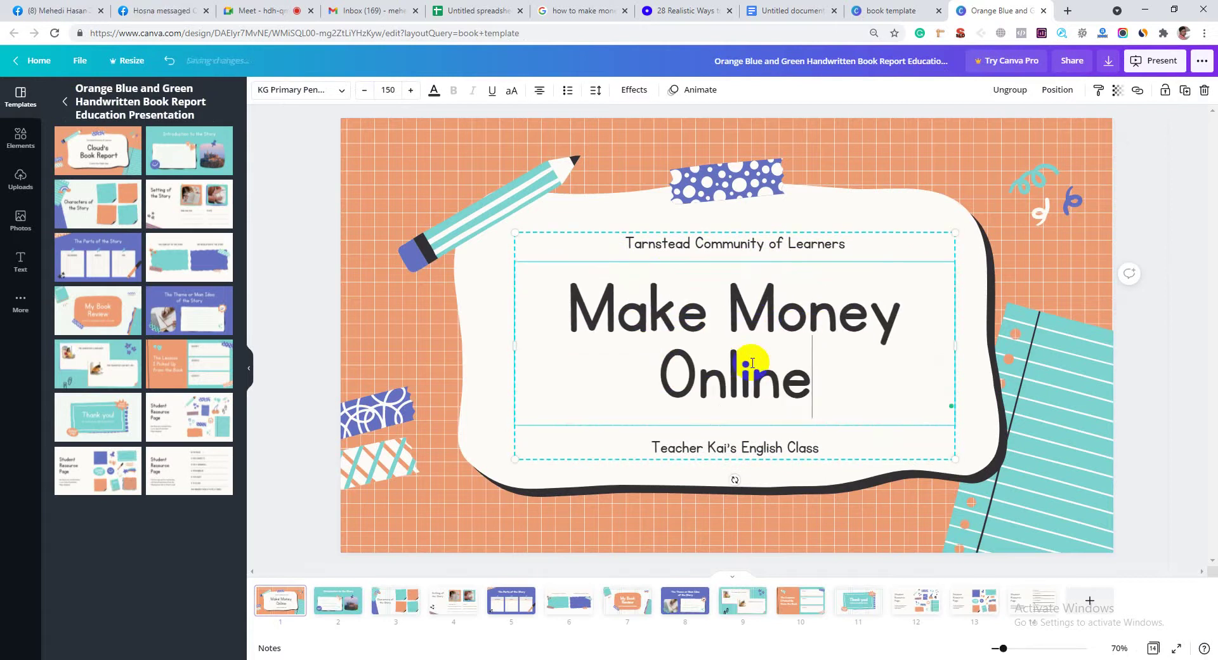
Clear the "Tarnstead Community of Learners" line above the headline
click(756, 249)
click(757, 248)
key(BackSpace)
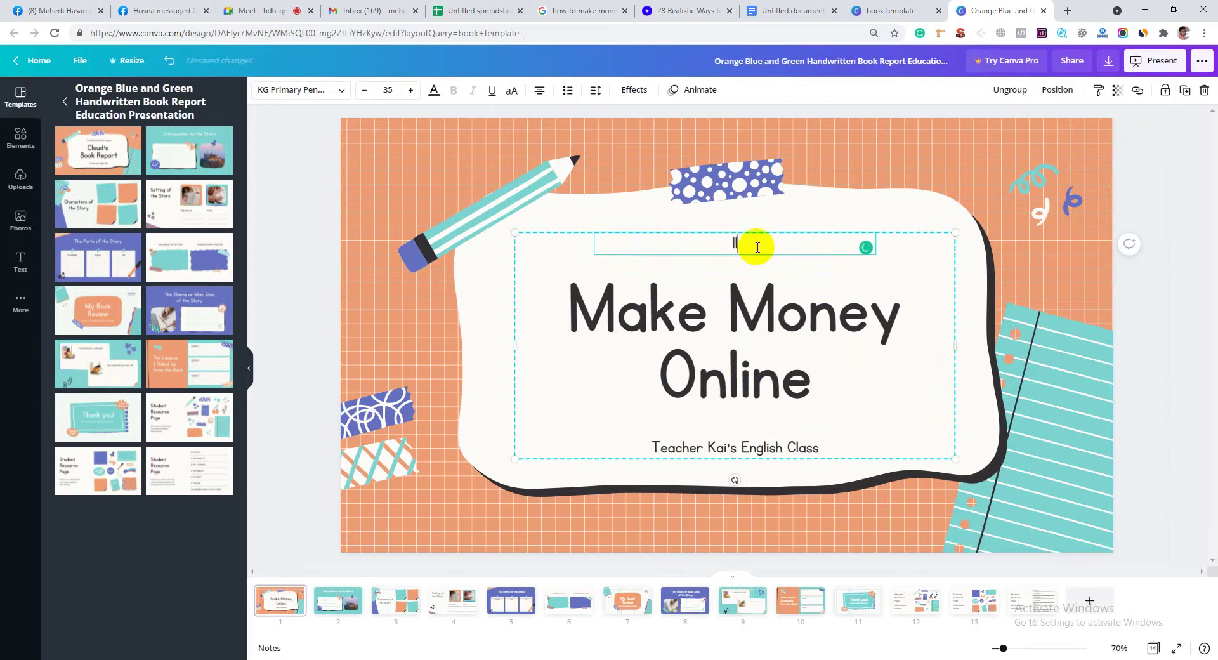
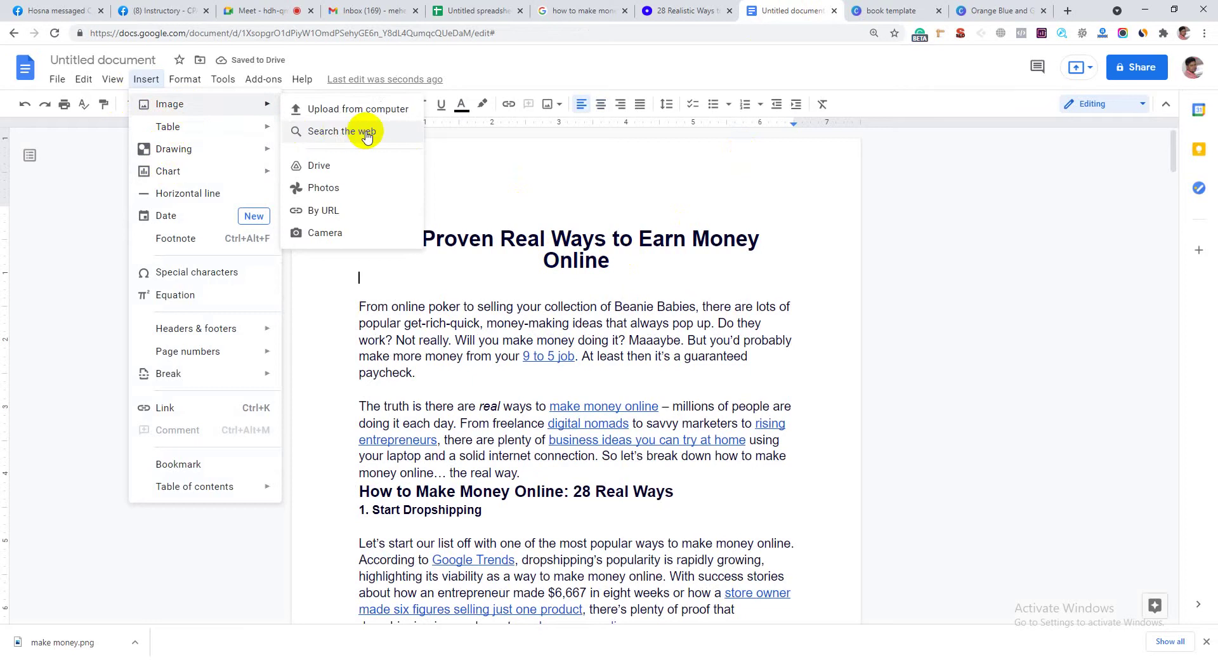
Upload make money.png from the Downloads folder into the Google Docs document, below the title
click(373, 108)
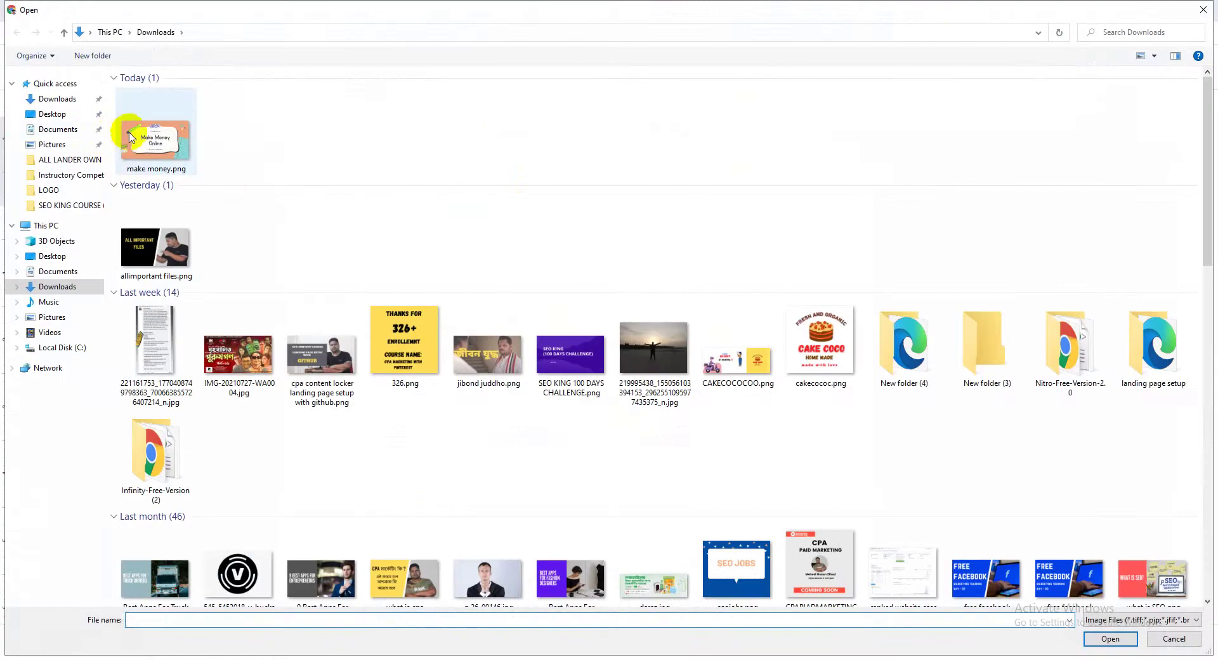
double_click(147, 136)
click(829, 368)
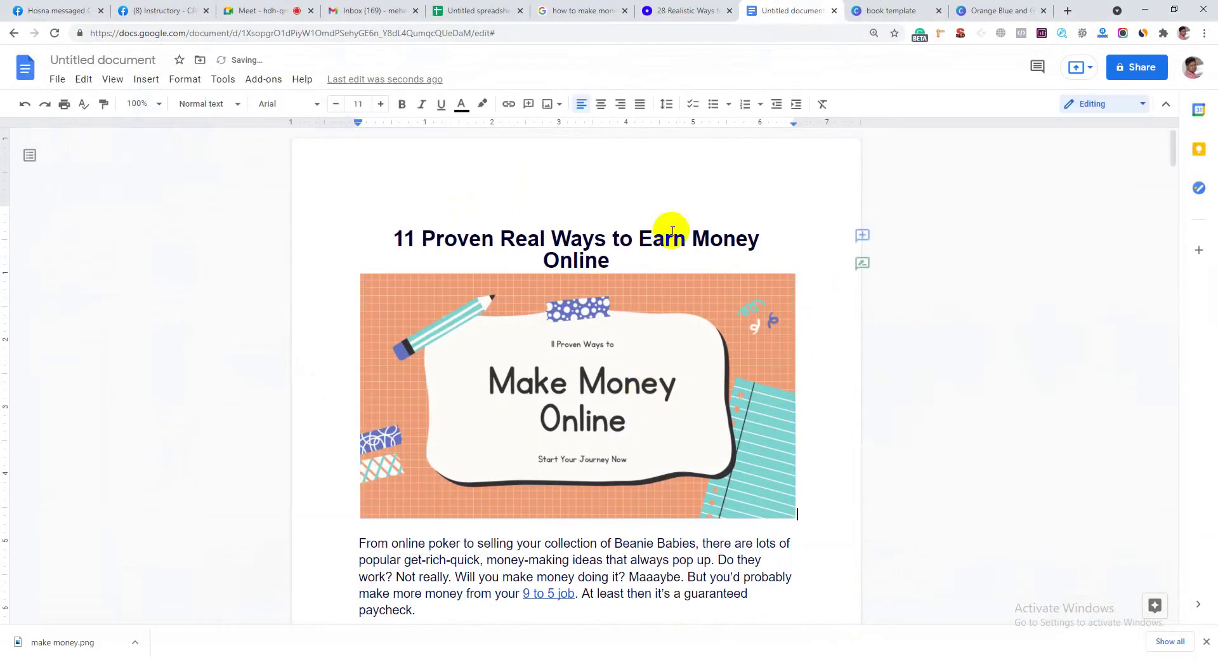
click(45, 82)
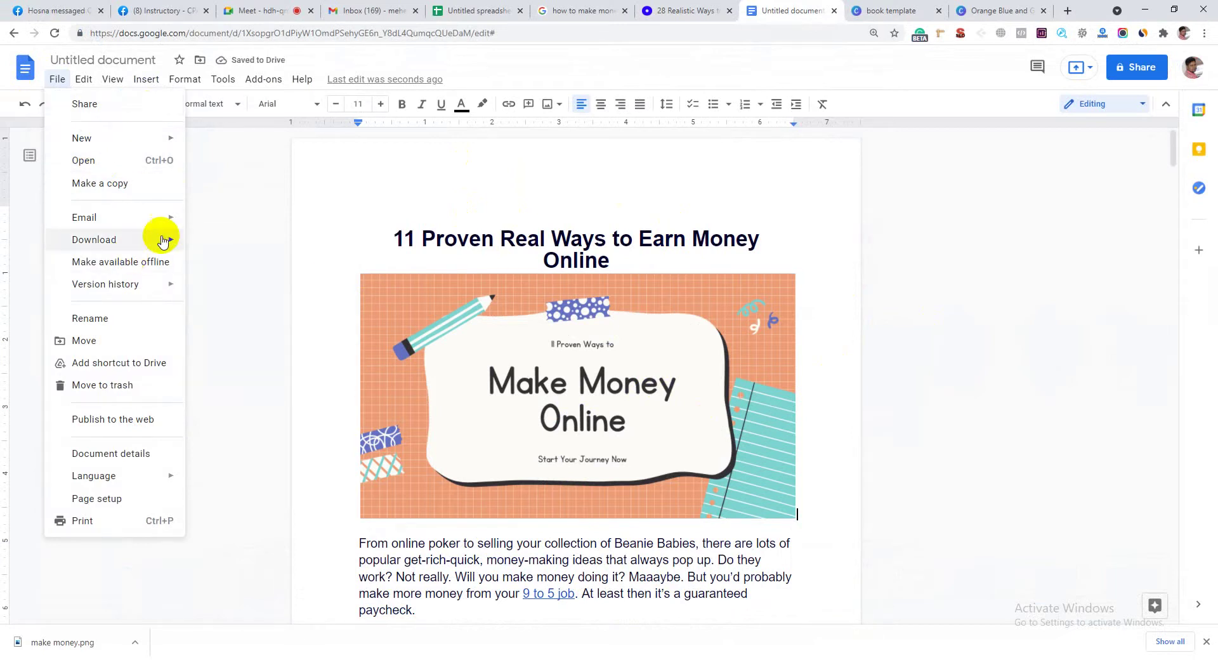
mouse_move(177, 239)
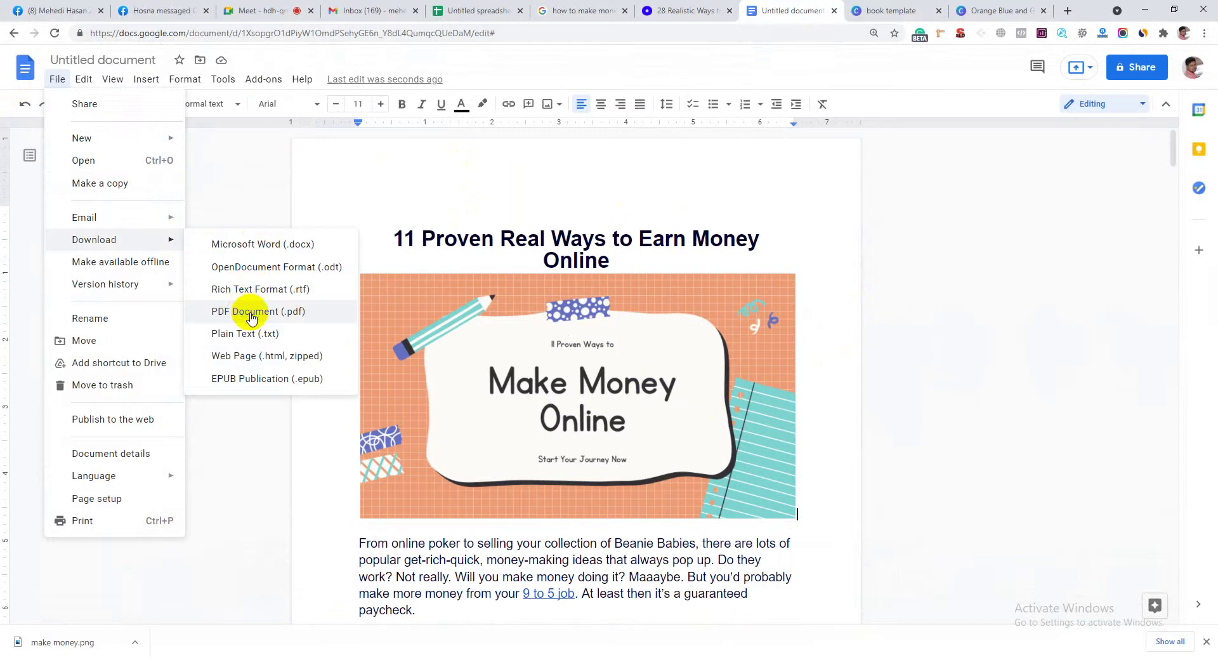
click(239, 172)
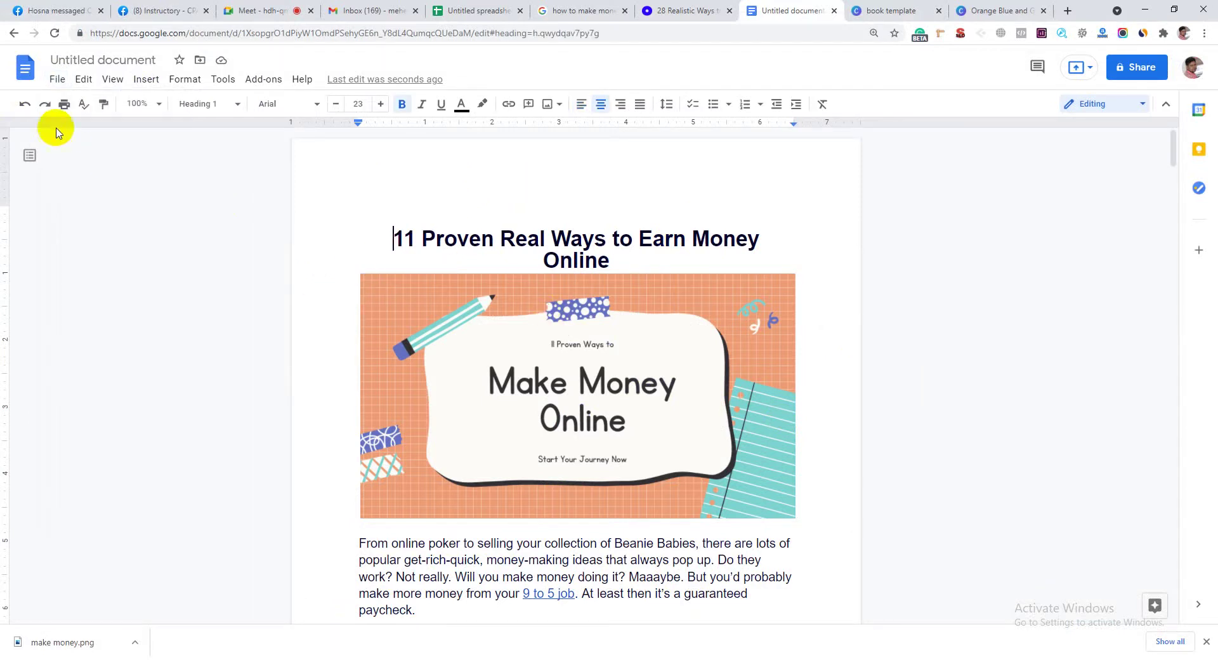
Download the document as a PDF named Make Money.pdf into a new MAKE MONEY folder inside Downloads
click(56, 79)
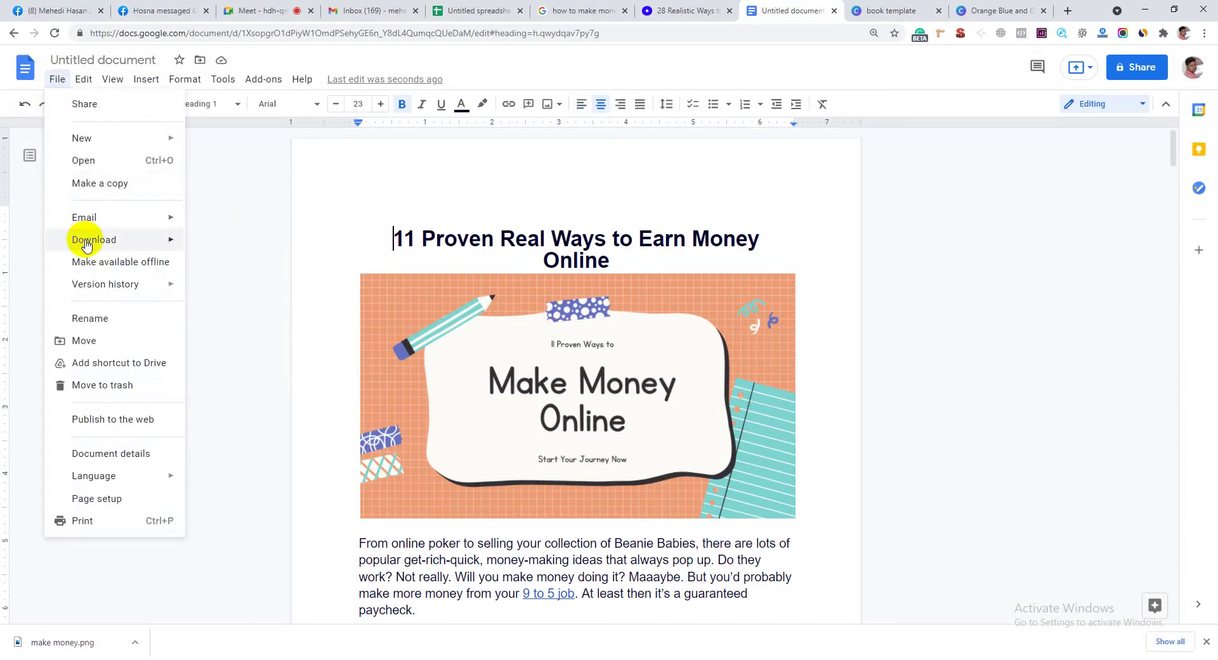
mouse_move(83, 239)
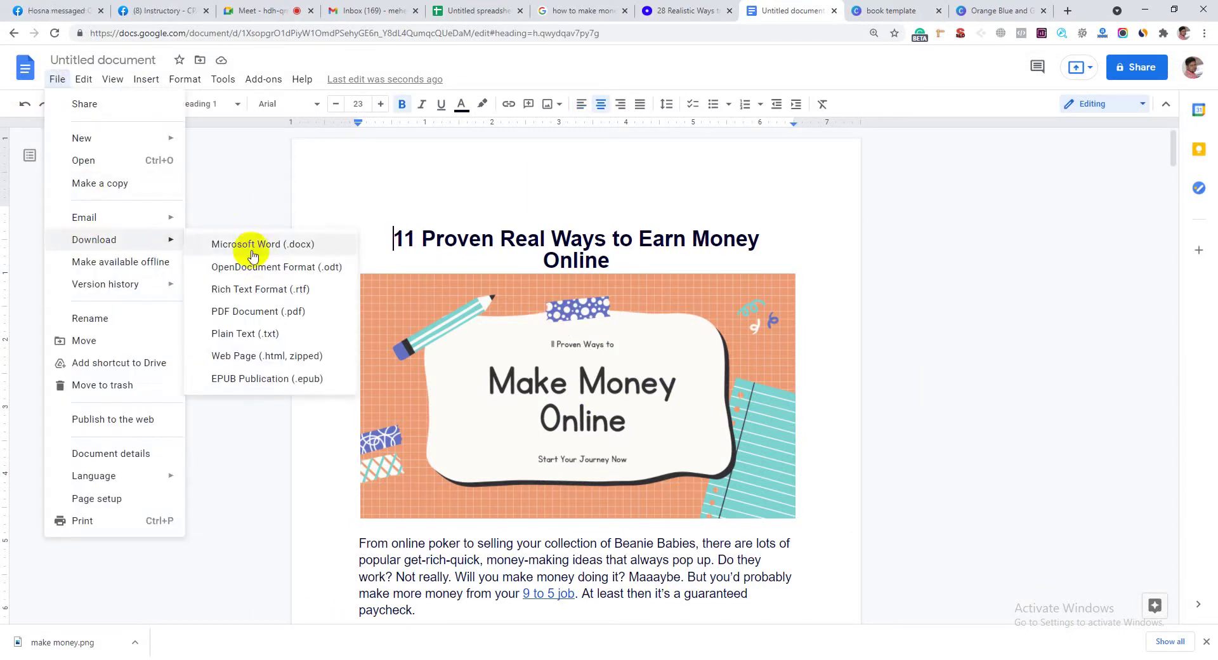
click(262, 314)
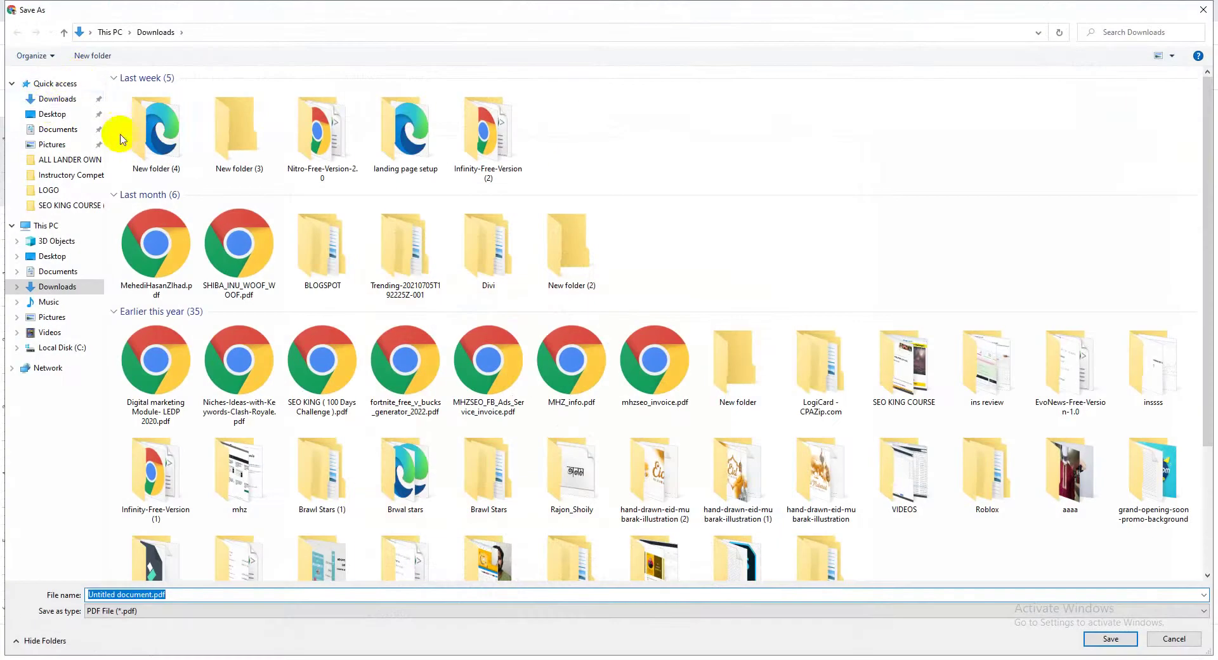
click(95, 100)
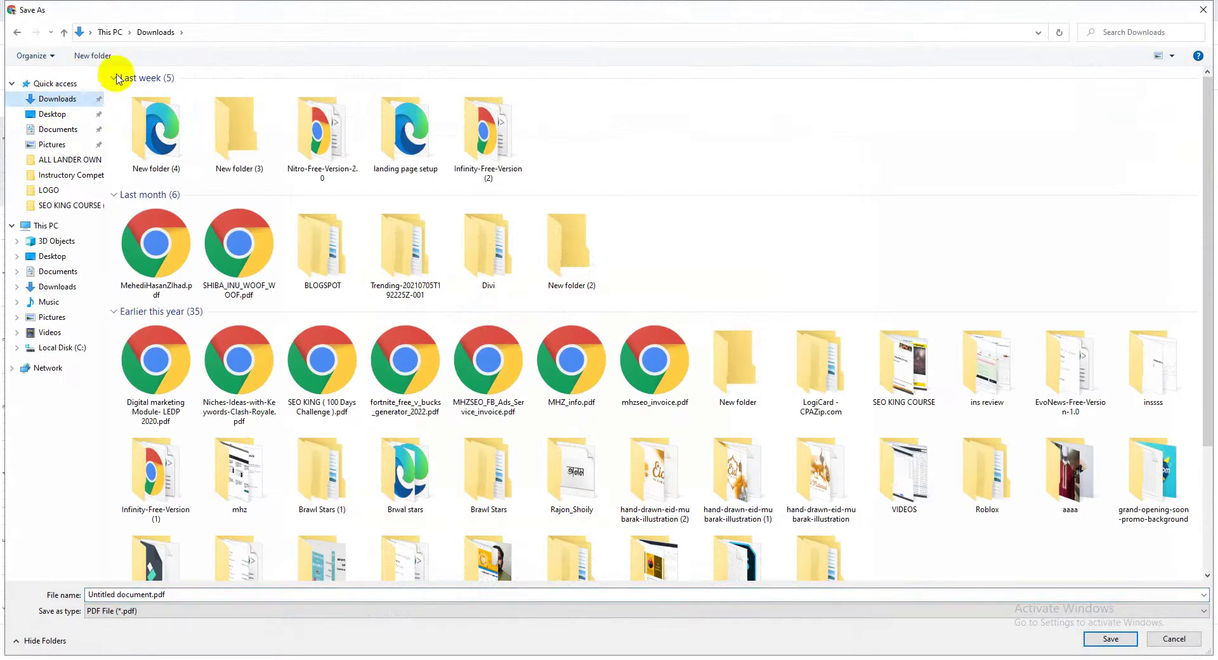
click(101, 55)
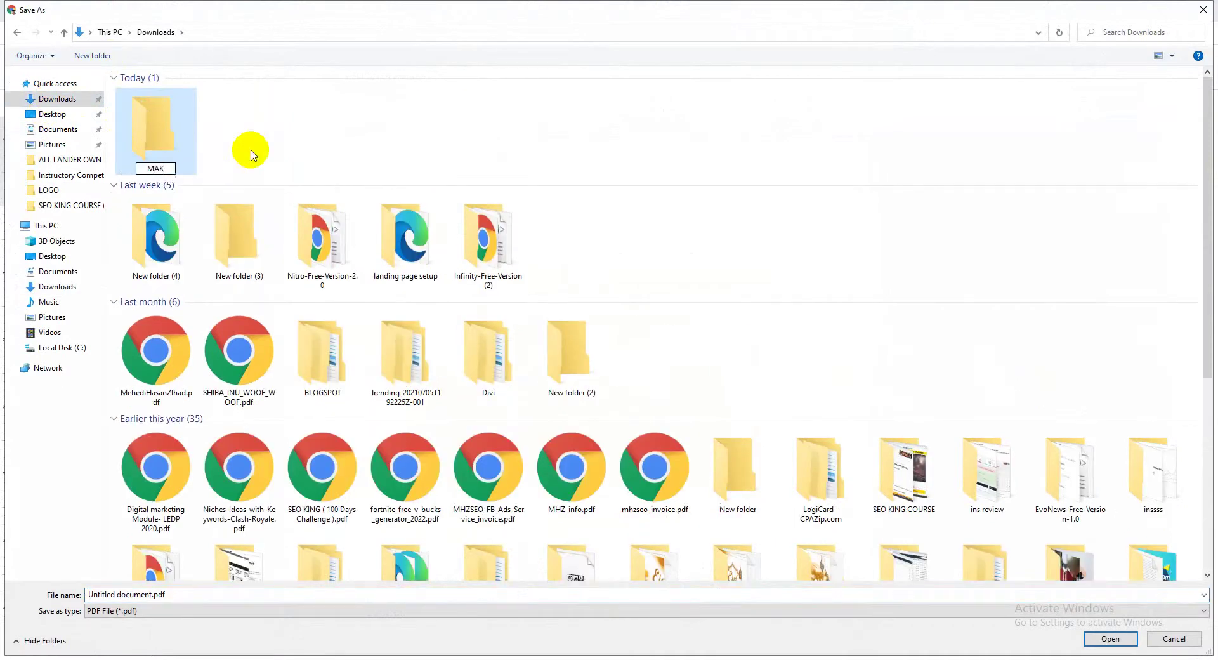
double_click(167, 136)
click(158, 593)
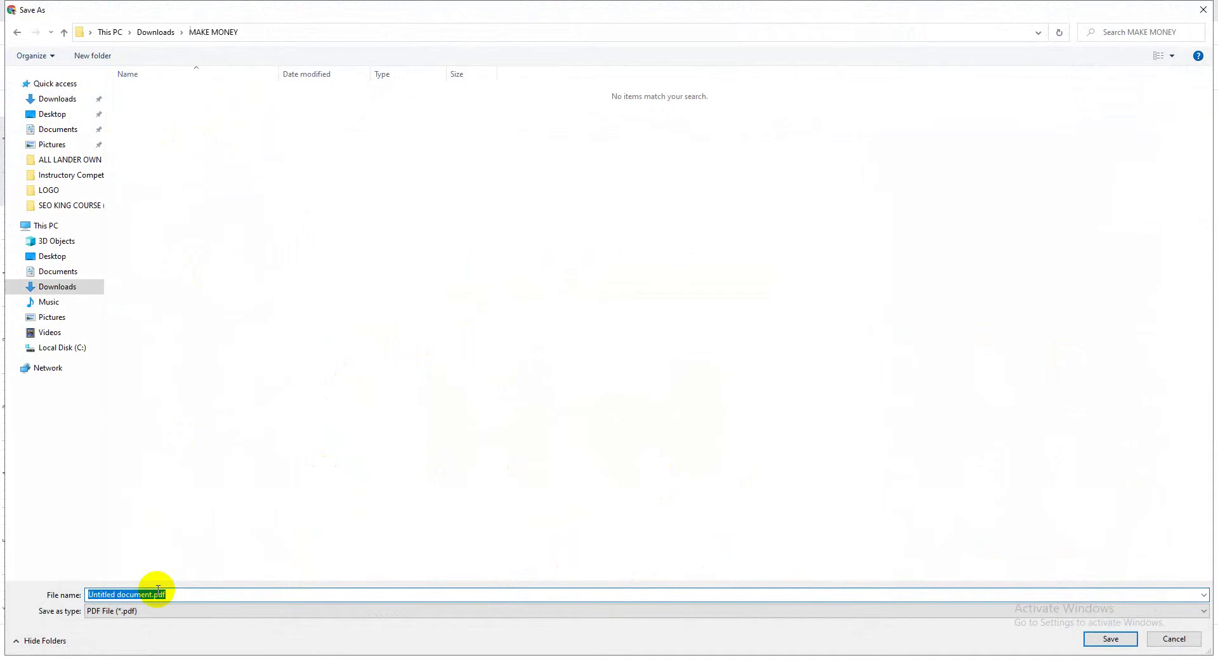
key(Return)
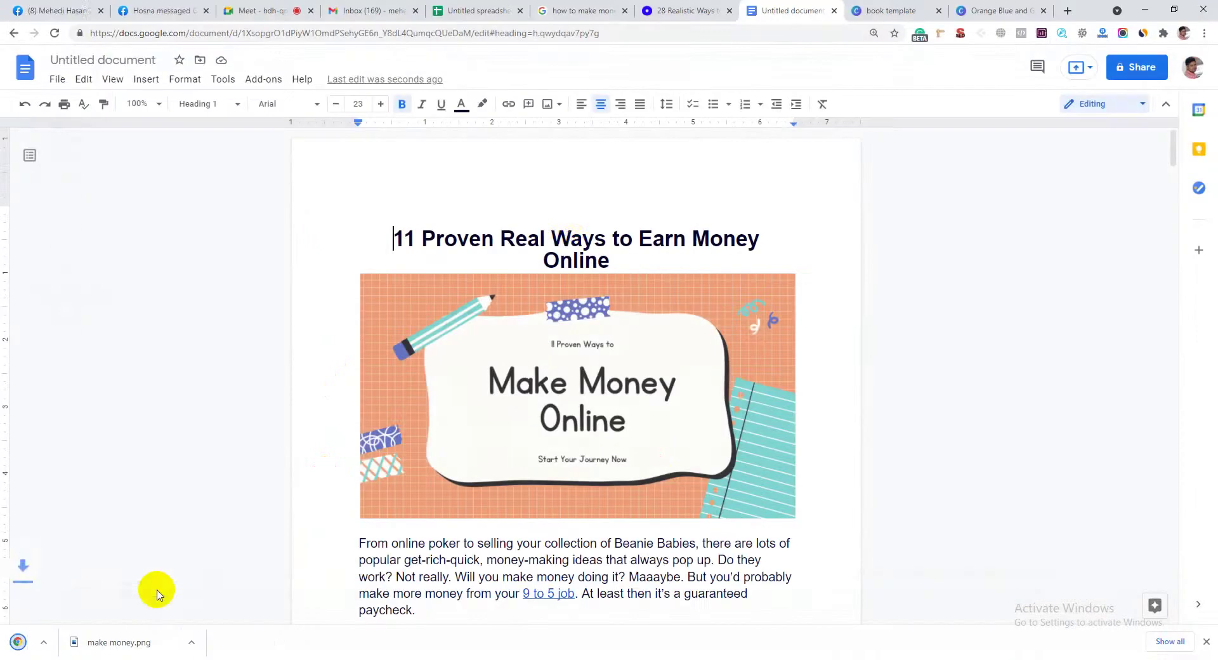
Rename the Google Docs file as "11 Proven Real Ways to Earn Money Online"
click(571, 238)
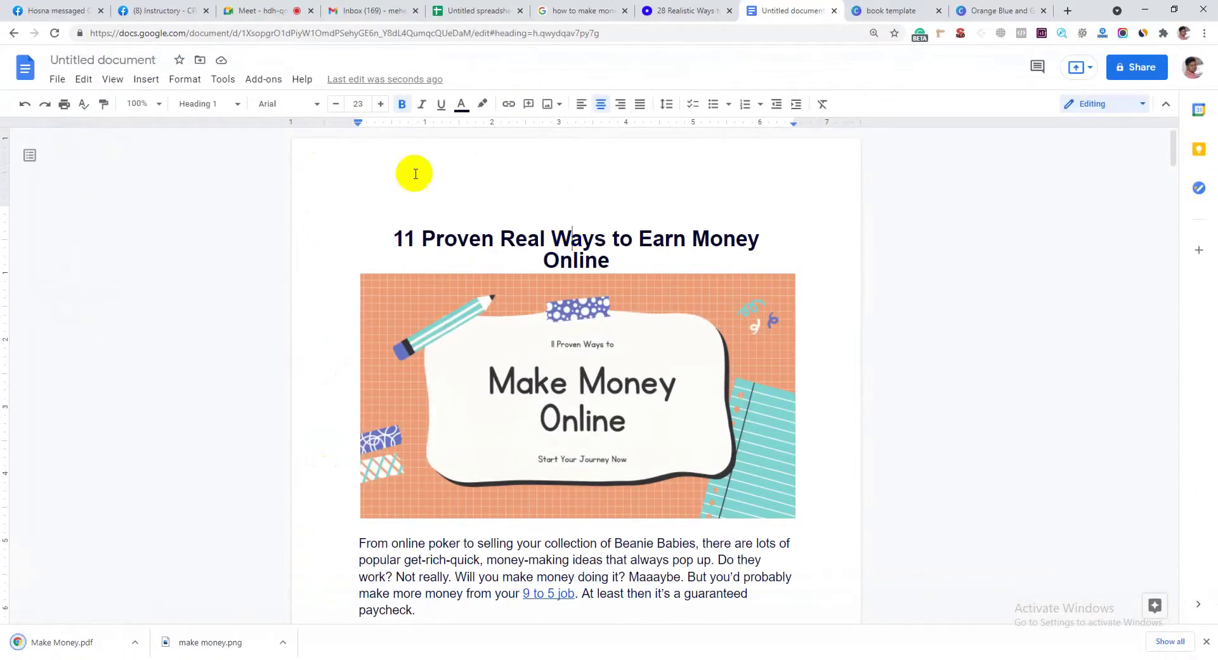
click(105, 60)
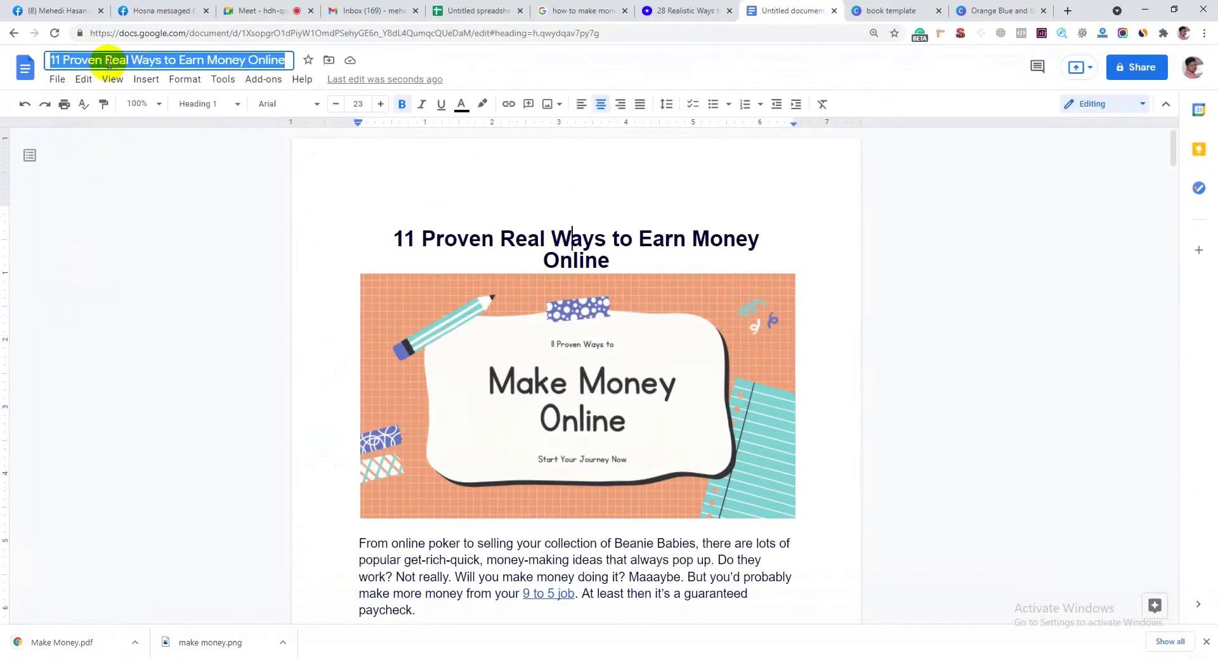
triple_click(512, 239)
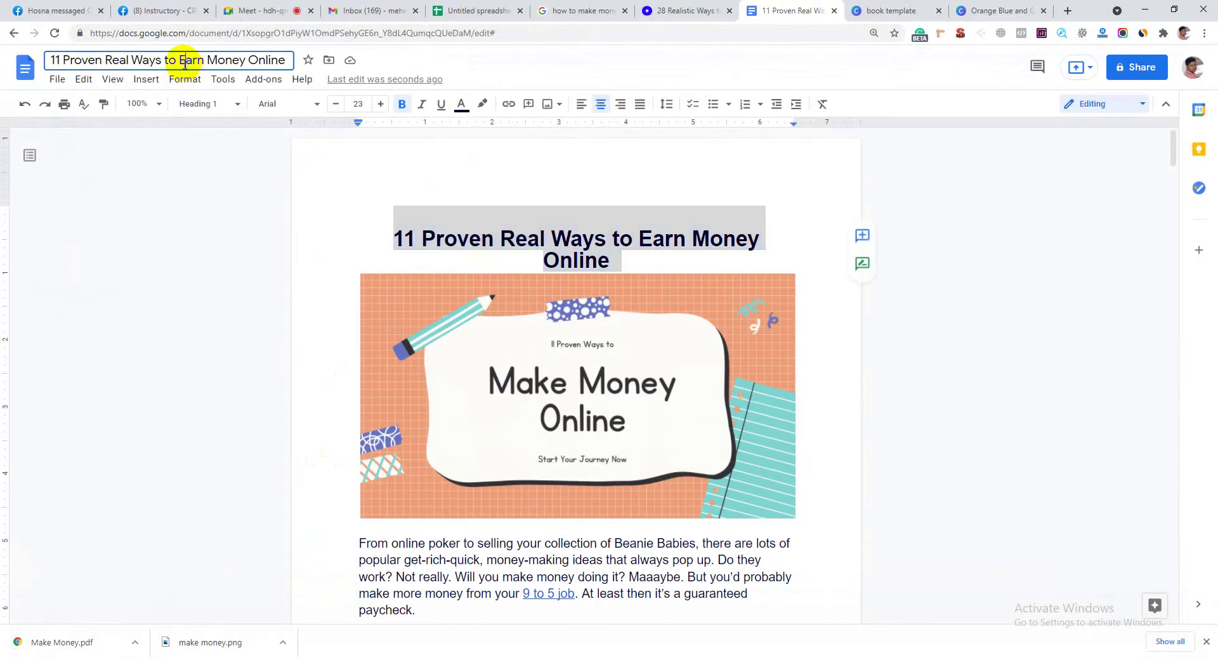
click(247, 208)
key(End)
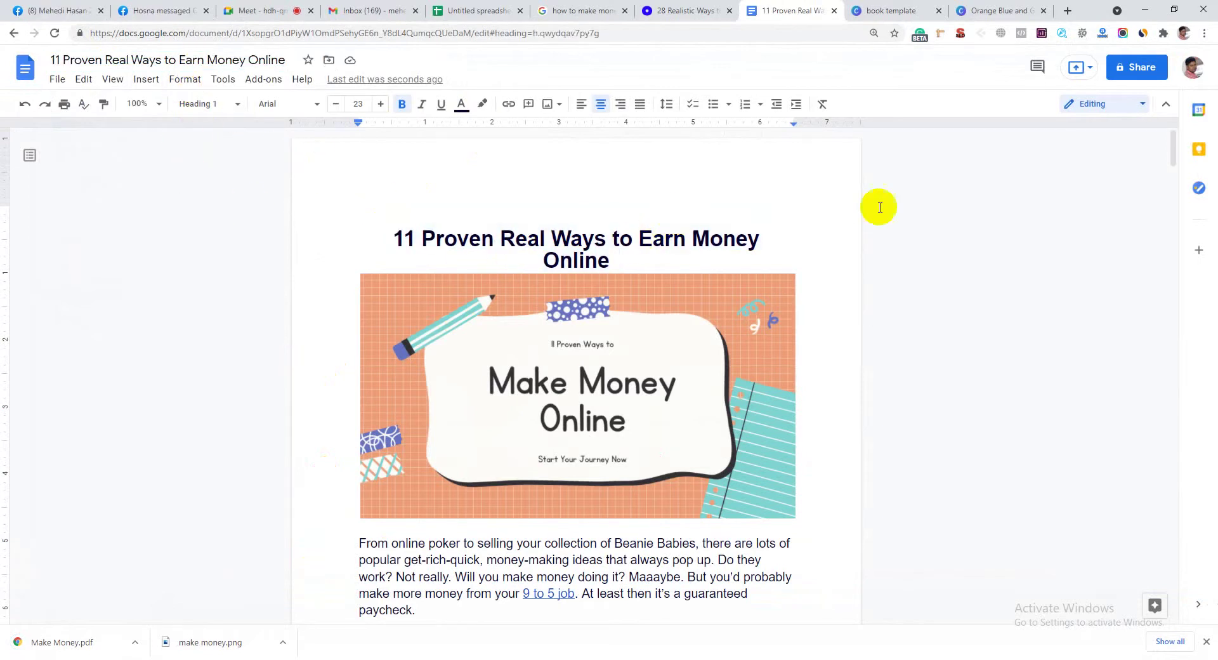
Insert an empty line between the document's heading and the cover image
scroll(469, 365, down, 20)
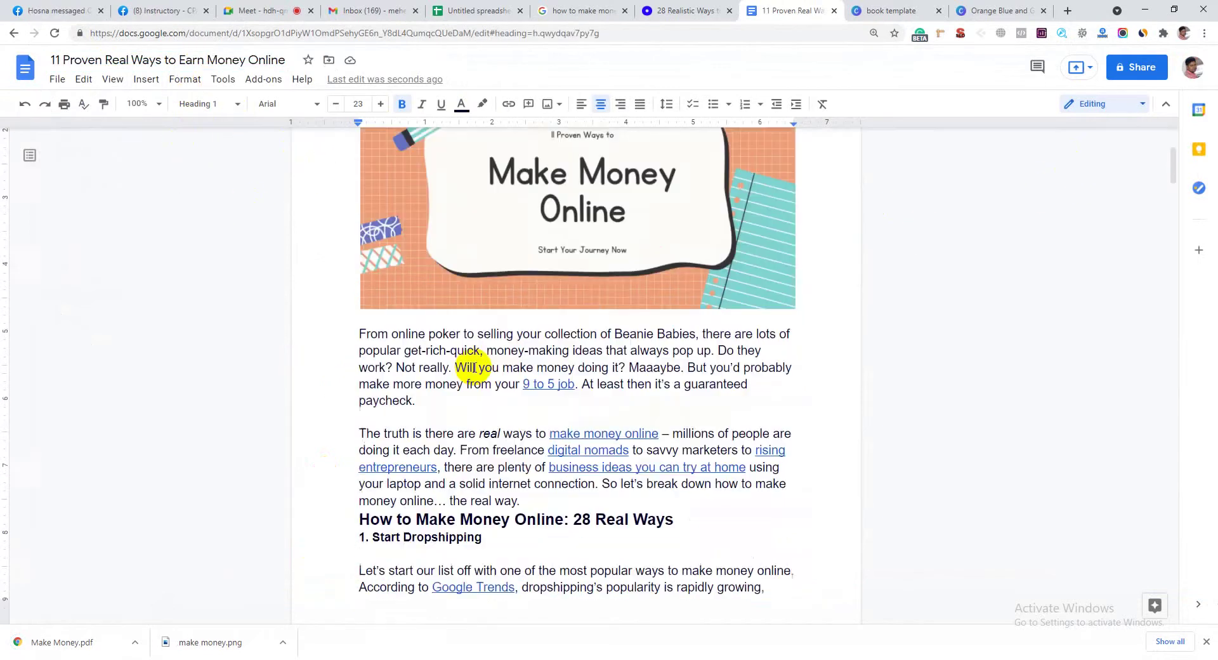
scroll(567, 374, up, 20)
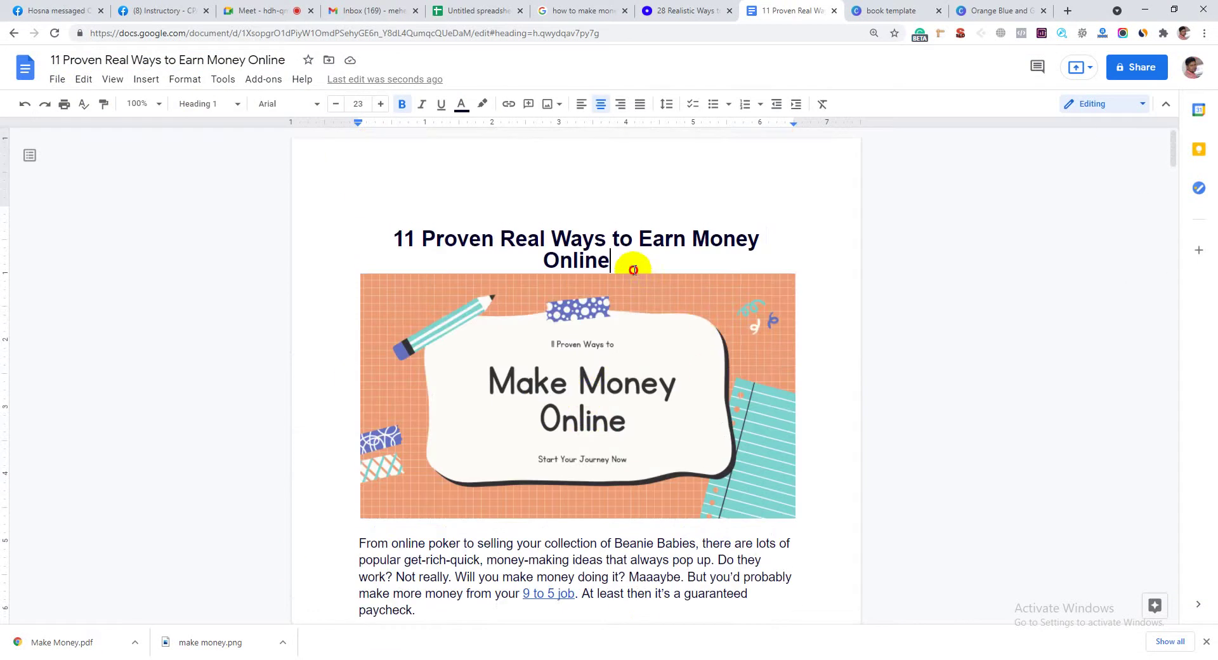
key(Return)
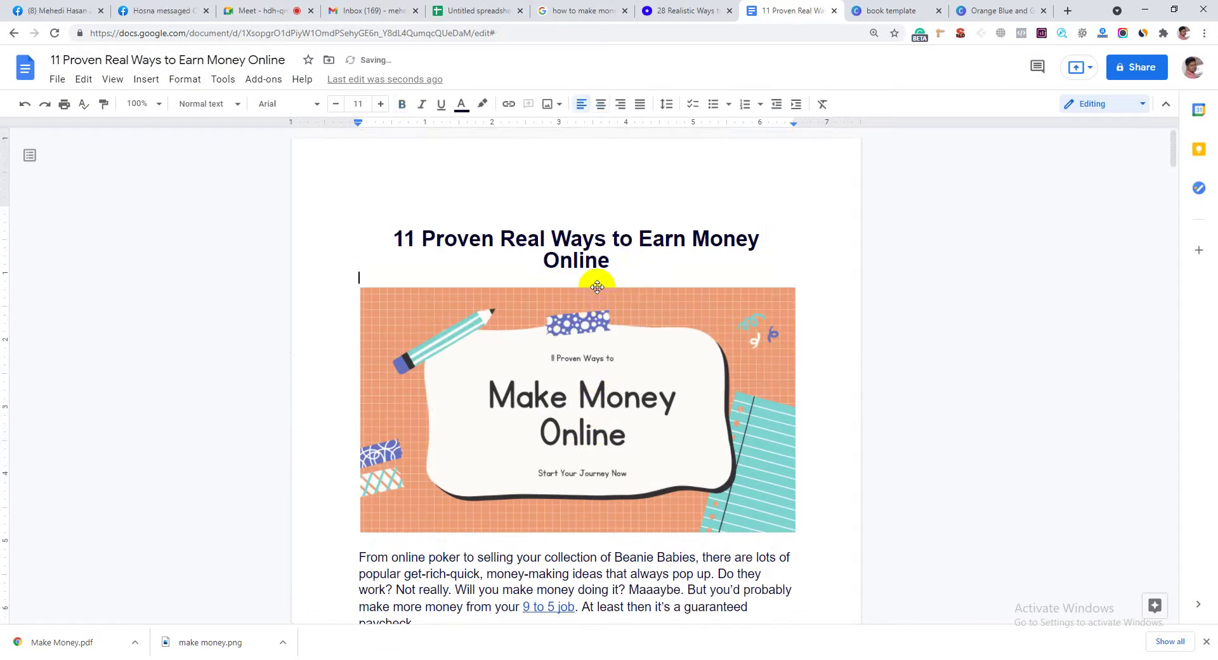
Review the layout and numbered sections of the whole article, ending back at the title
scroll(597, 287, down, 3)
scroll(598, 286, up, 3)
scroll(636, 341, down, 20)
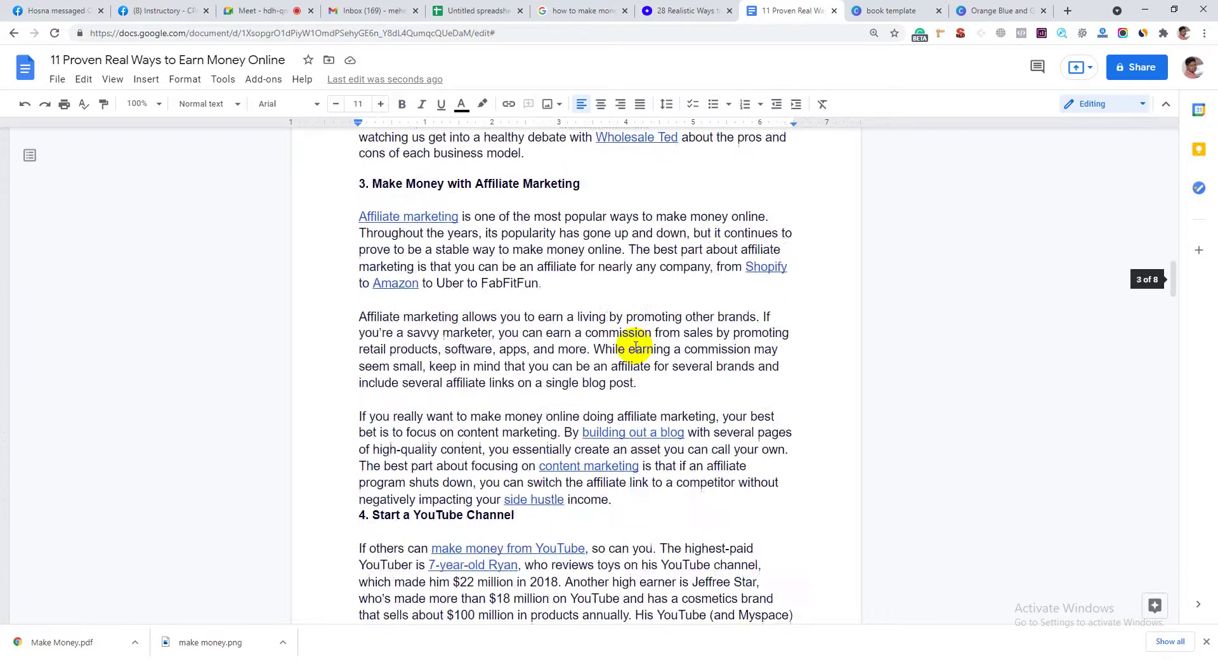
scroll(637, 346, down, 12)
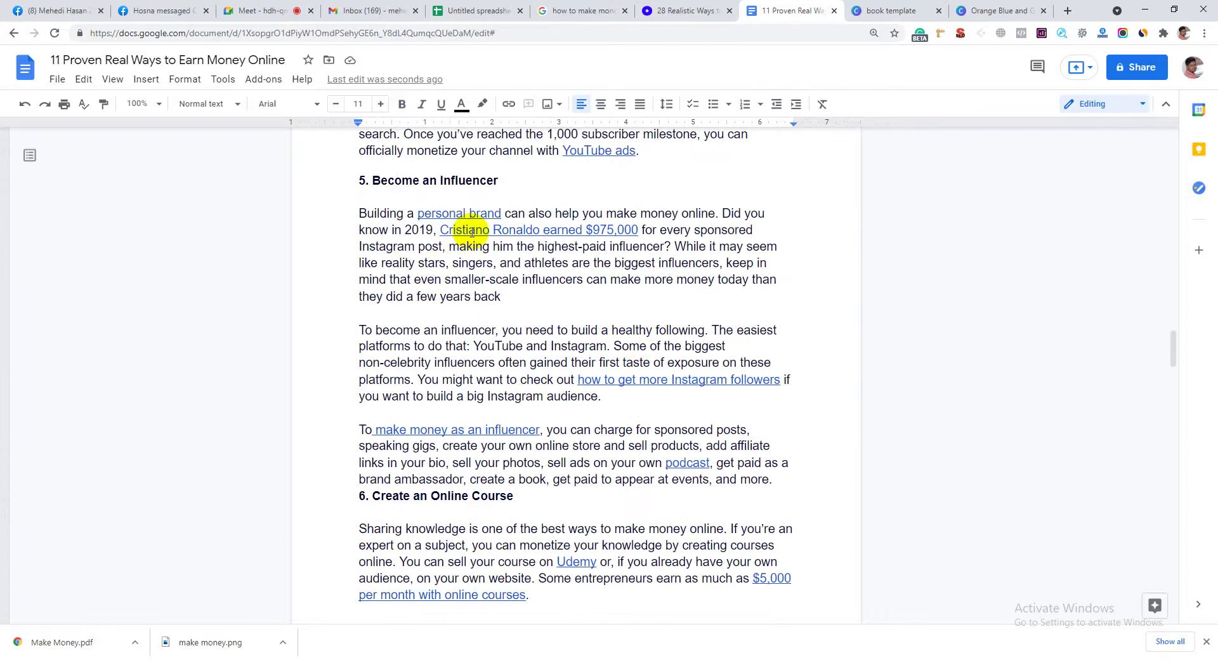
scroll(486, 217, down, 4)
scroll(486, 217, down, 11)
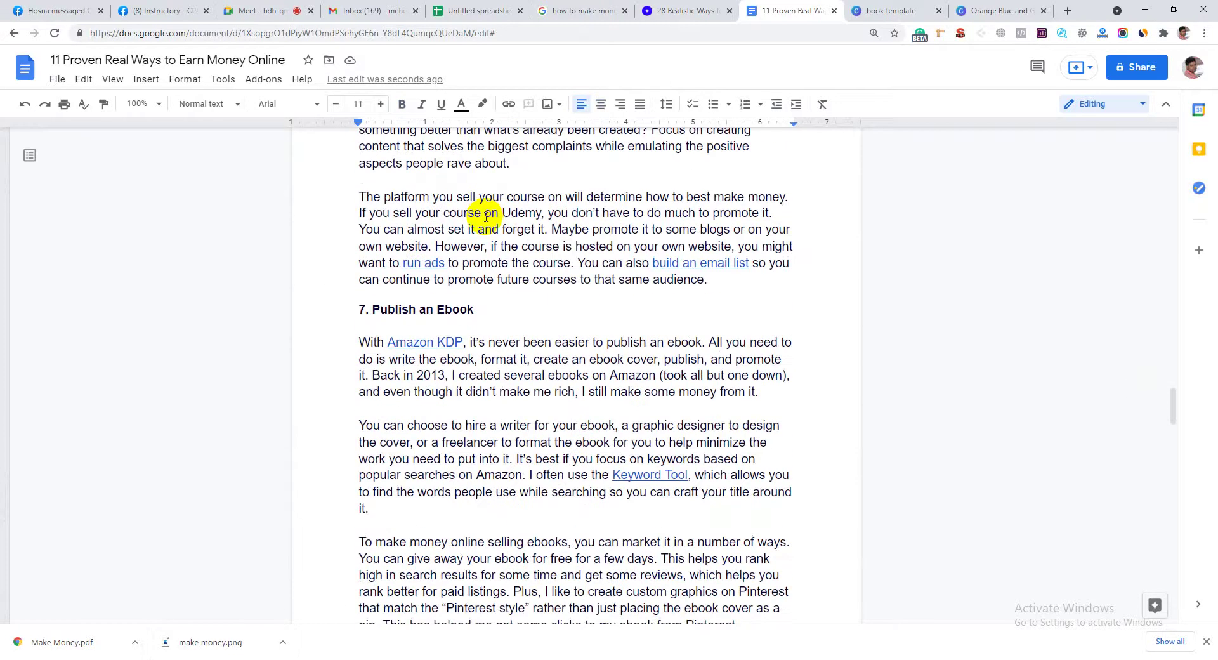
scroll(486, 218, down, 7)
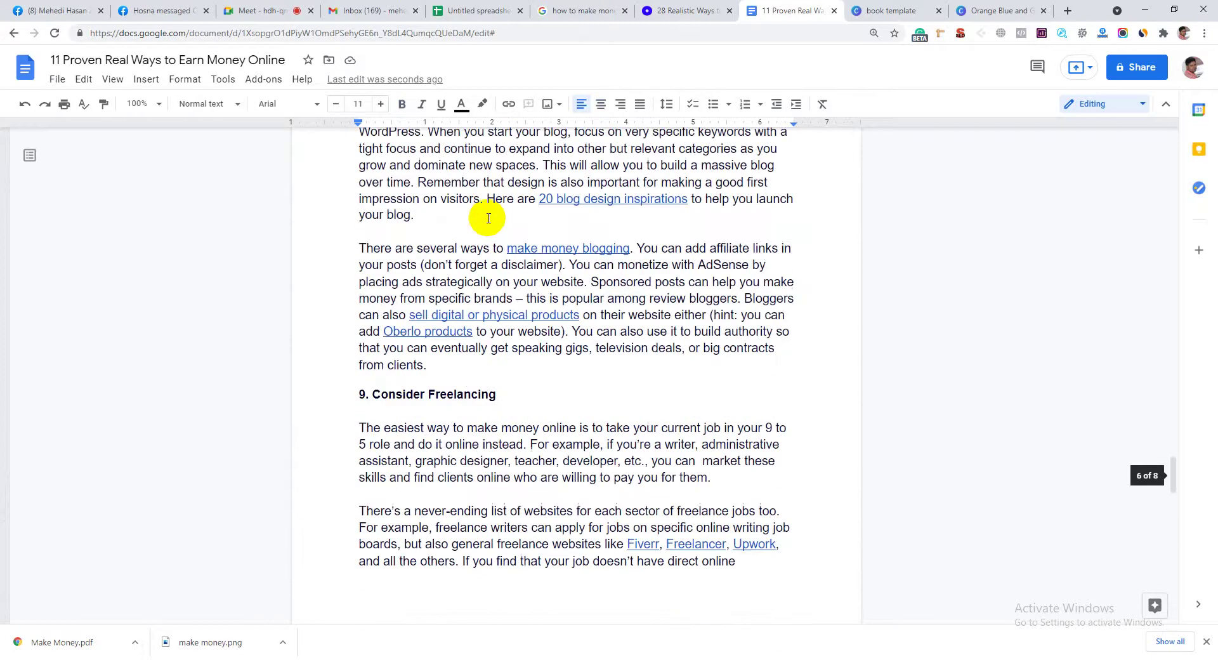
scroll(523, 224, up, 20)
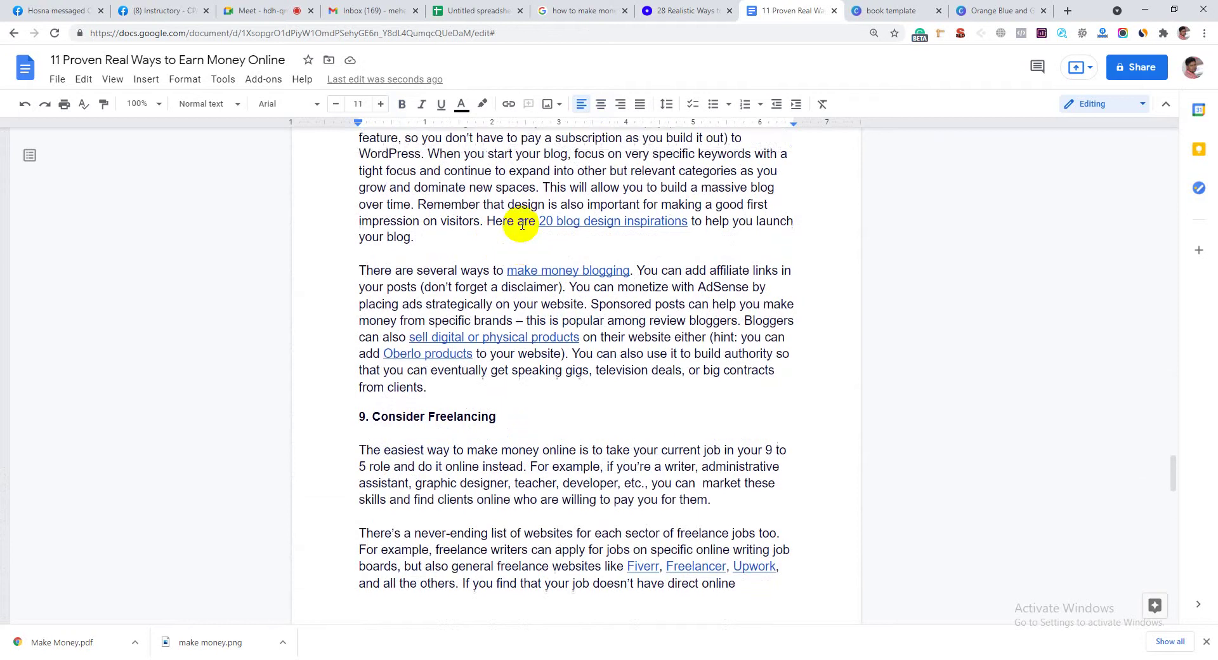
scroll(522, 224, up, 20)
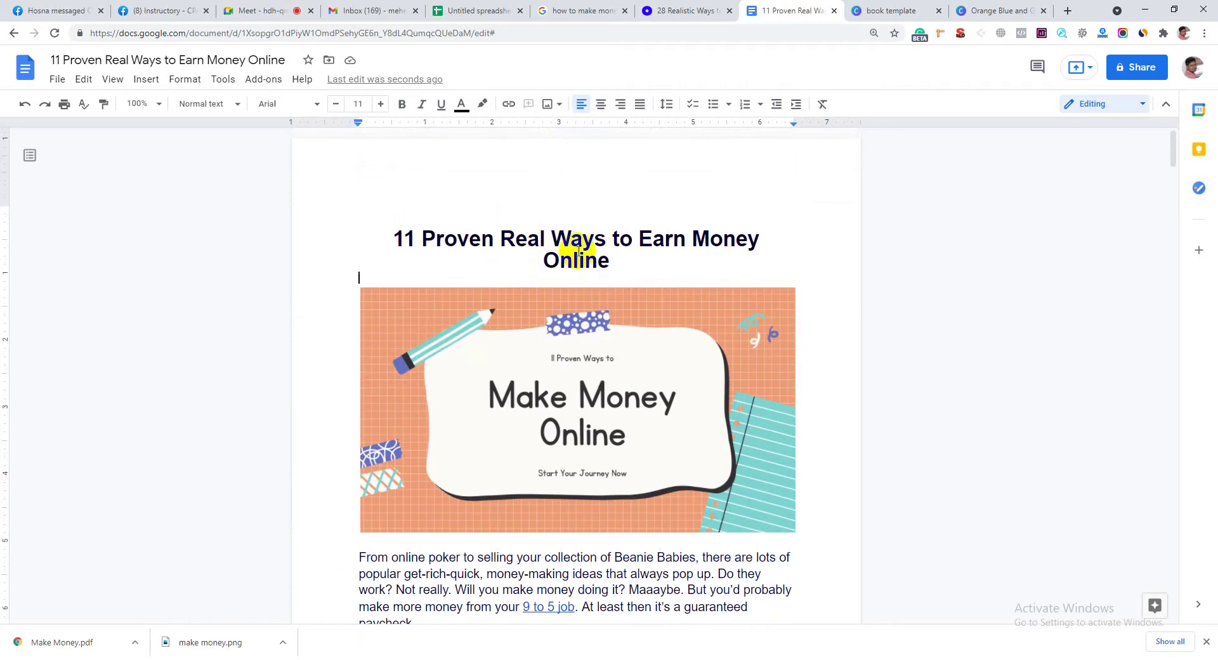
Open the OGAds members dashboard in a new tab and examine its statistics, announcements and account options
click(239, 9)
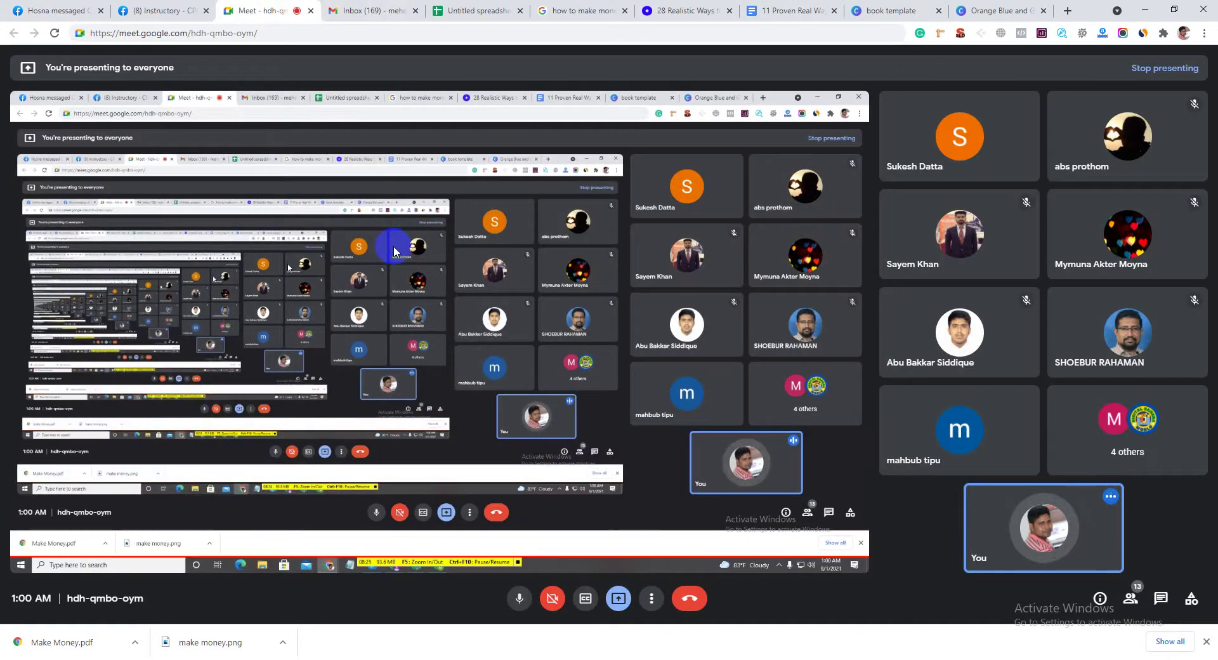
click(953, 7)
click(1067, 10)
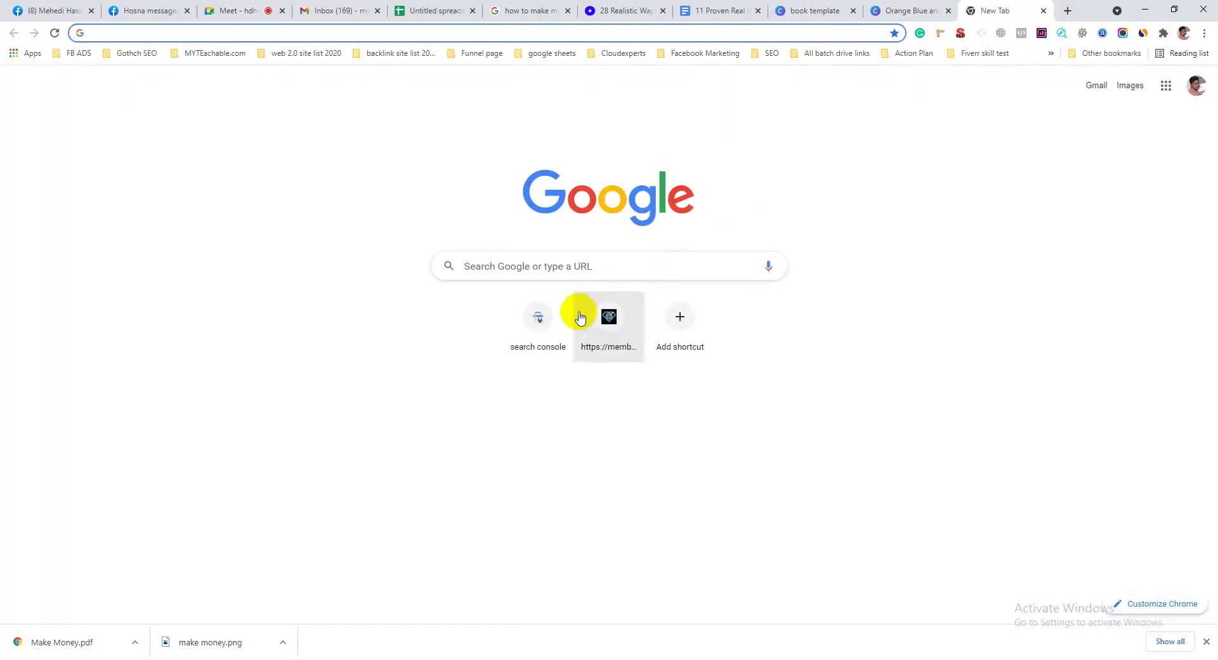
click(613, 299)
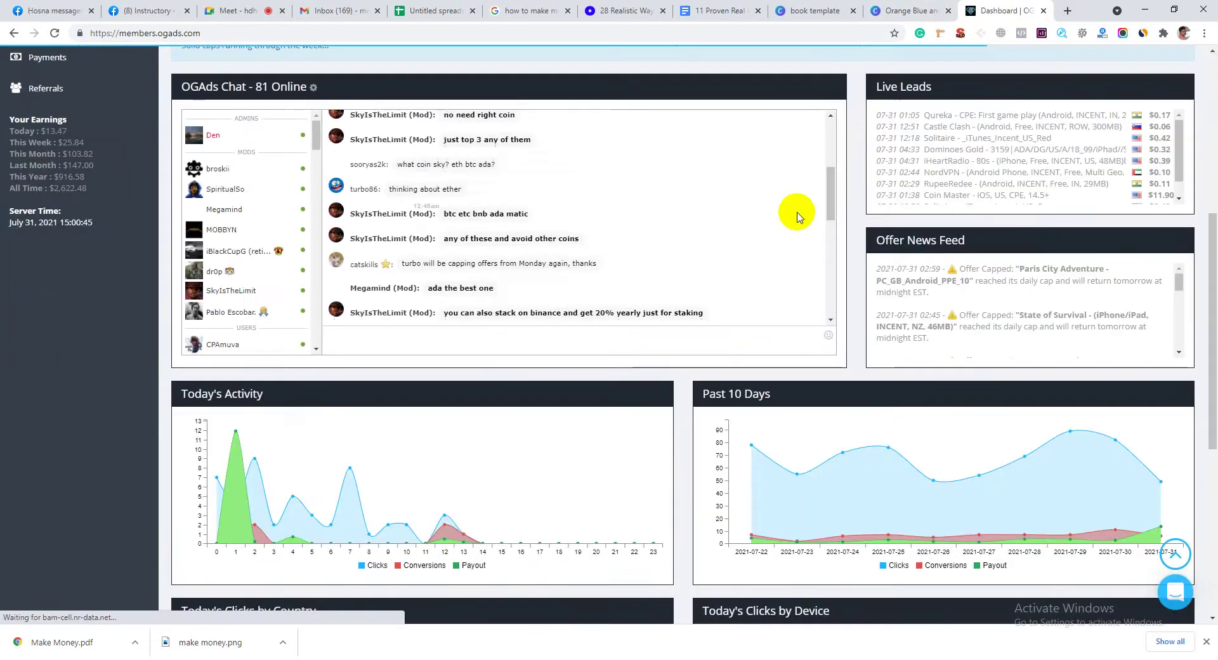
scroll(844, 202, up, 6)
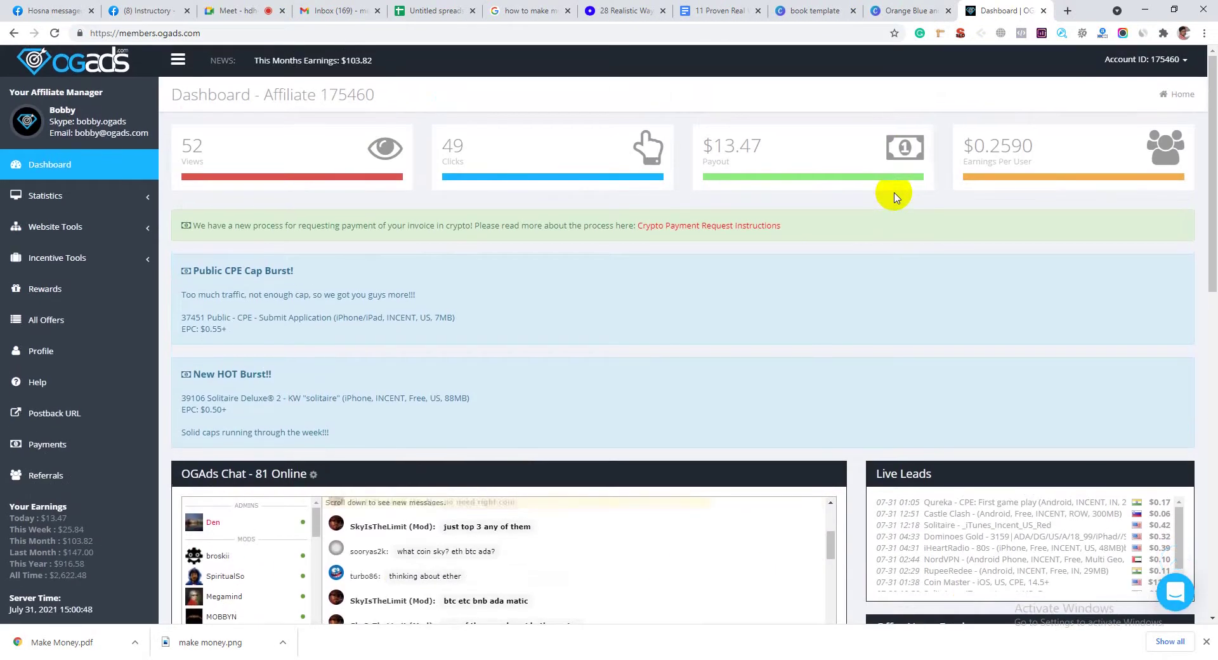
scroll(854, 203, down, 1)
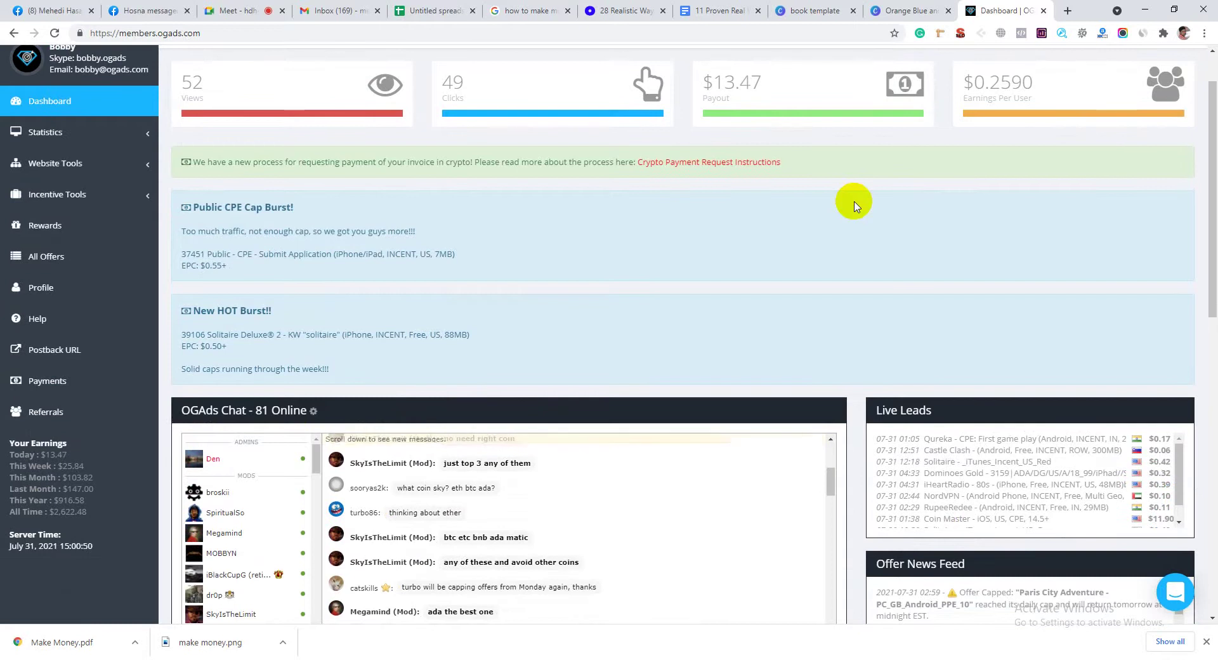
scroll(854, 203, up, 1)
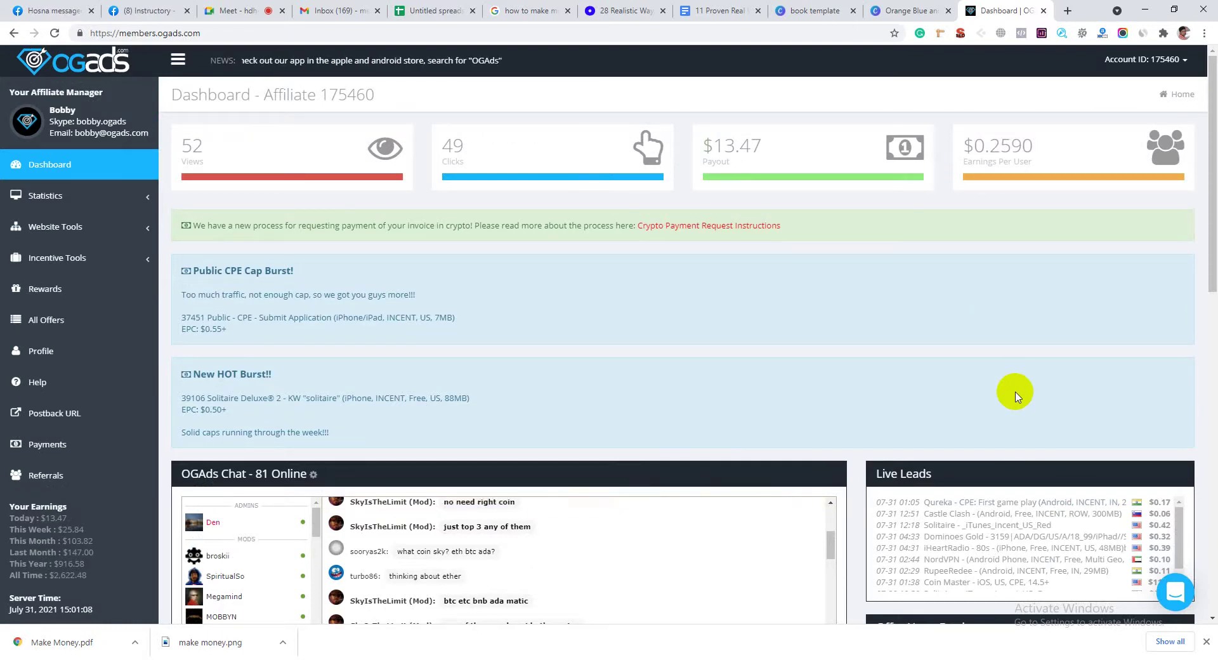
click(1142, 59)
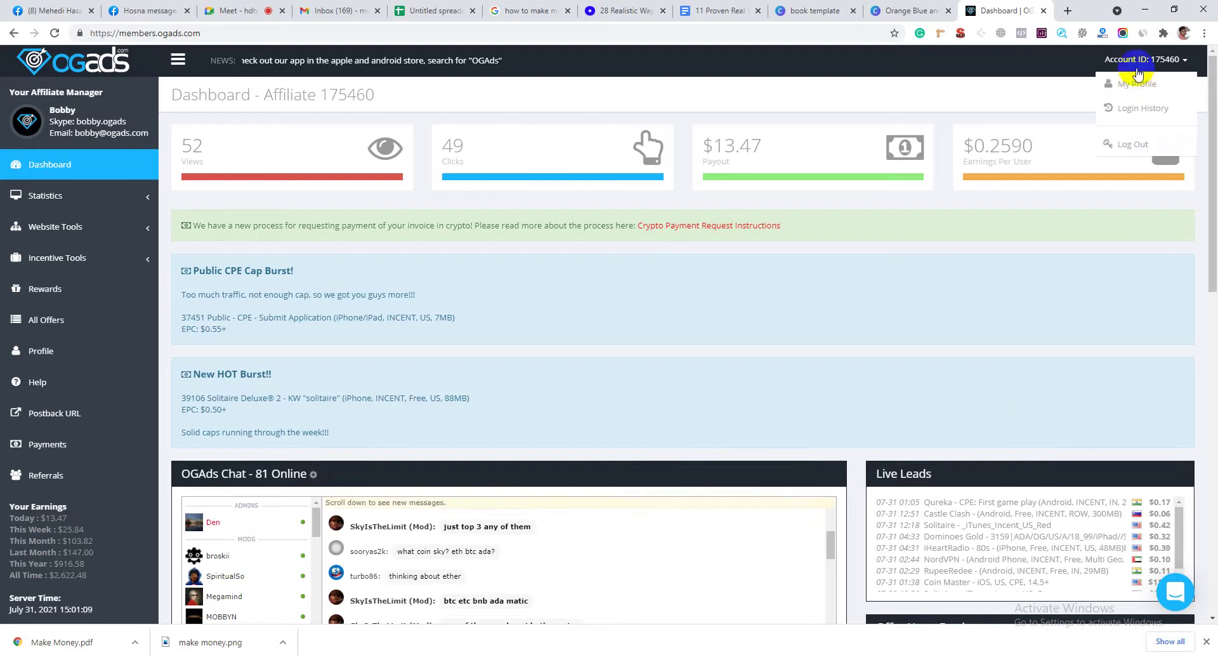
Open the cpagrip.com home page in another new tab
click(1067, 11)
click(918, 13)
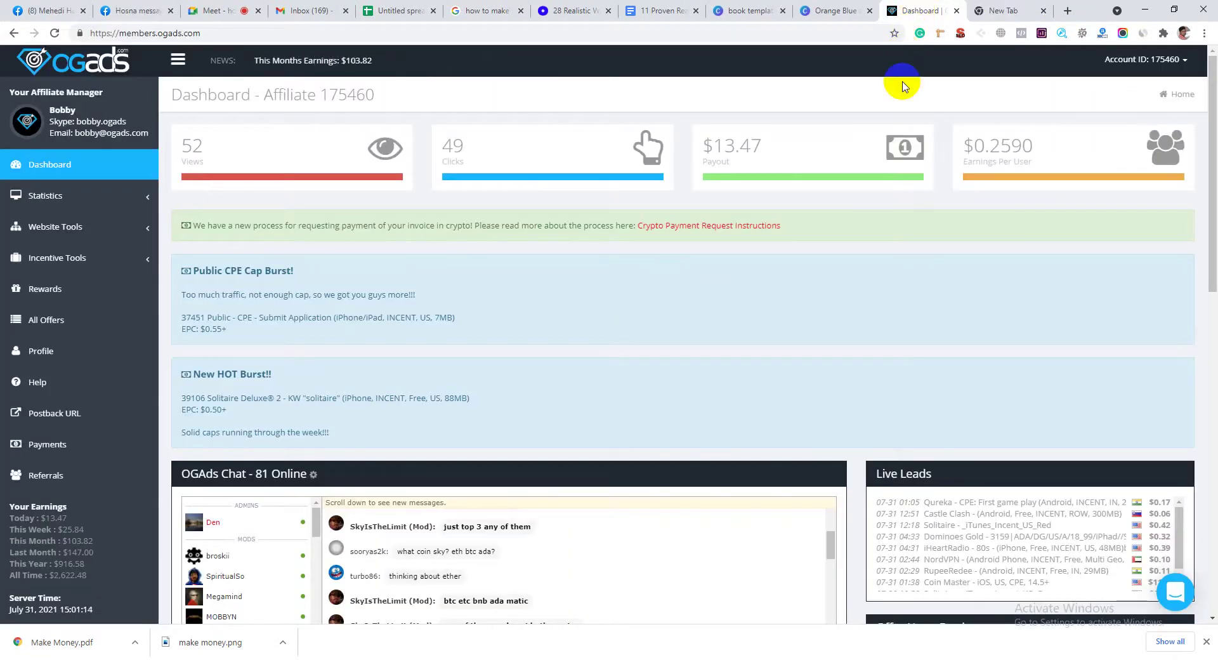
click(1009, 10)
click(935, 11)
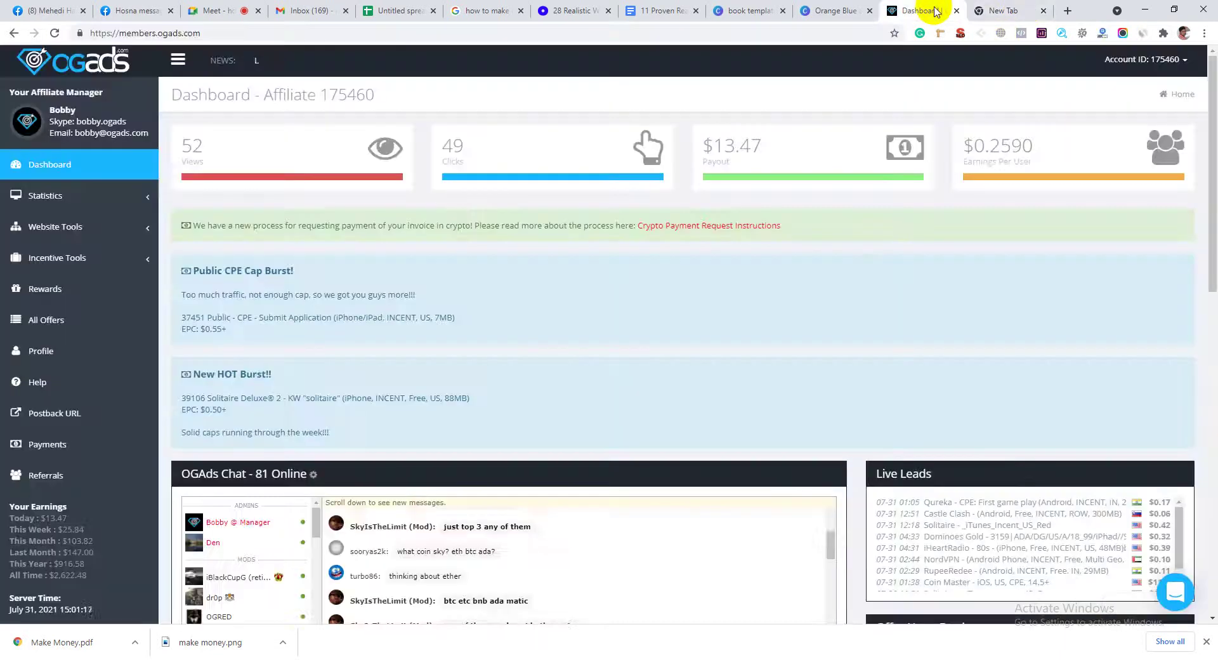
click(1001, 6)
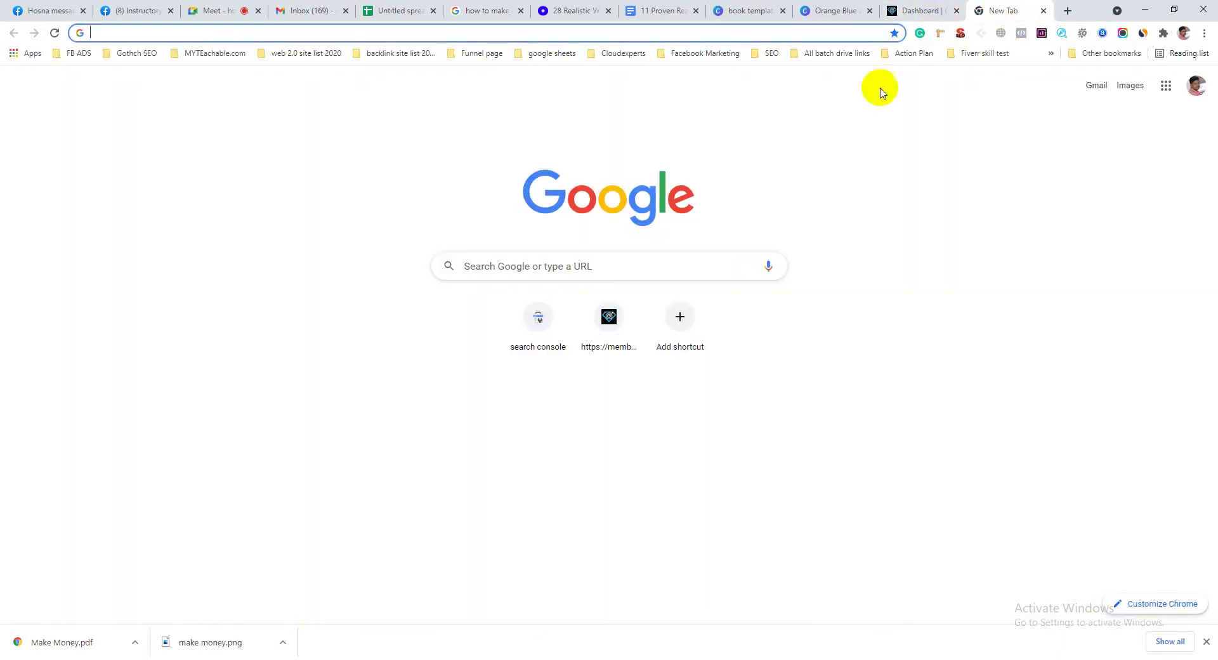
click(907, 10)
click(975, 6)
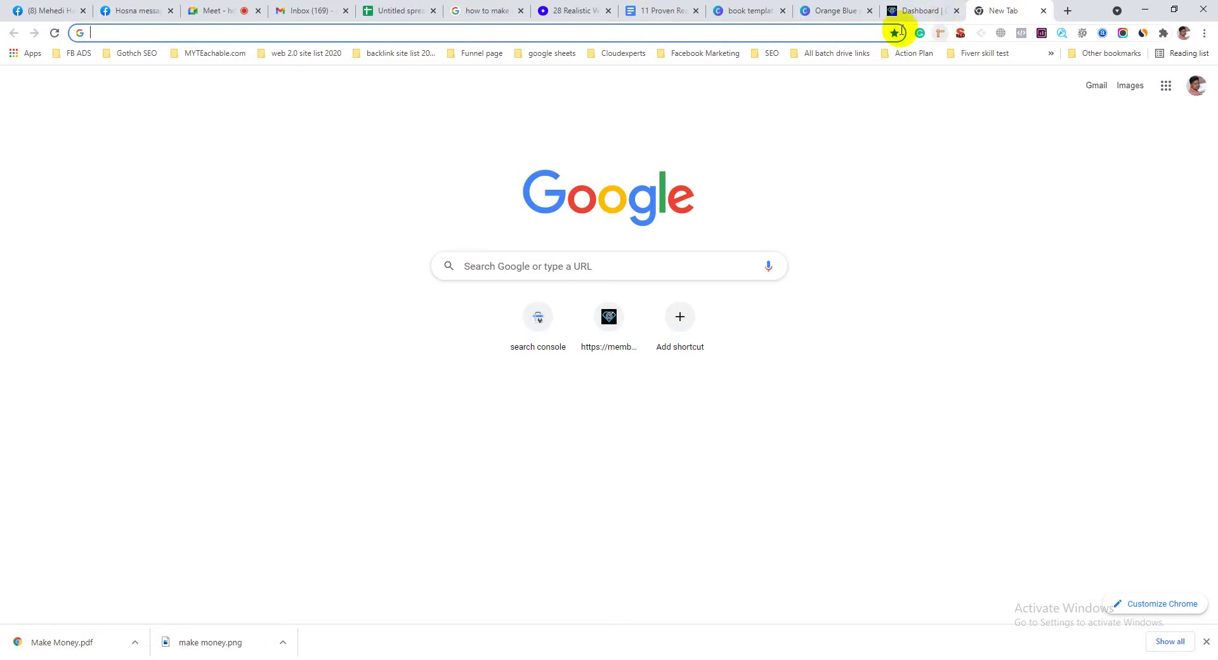
click(923, 3)
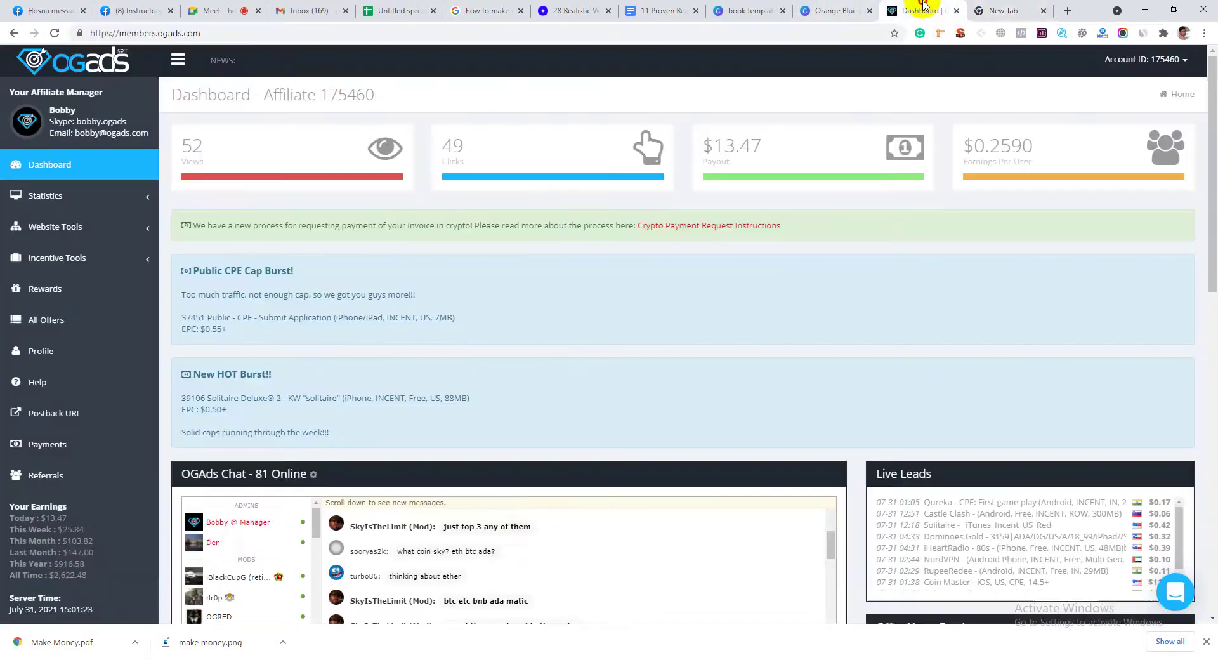
click(982, 6)
text(cpag)
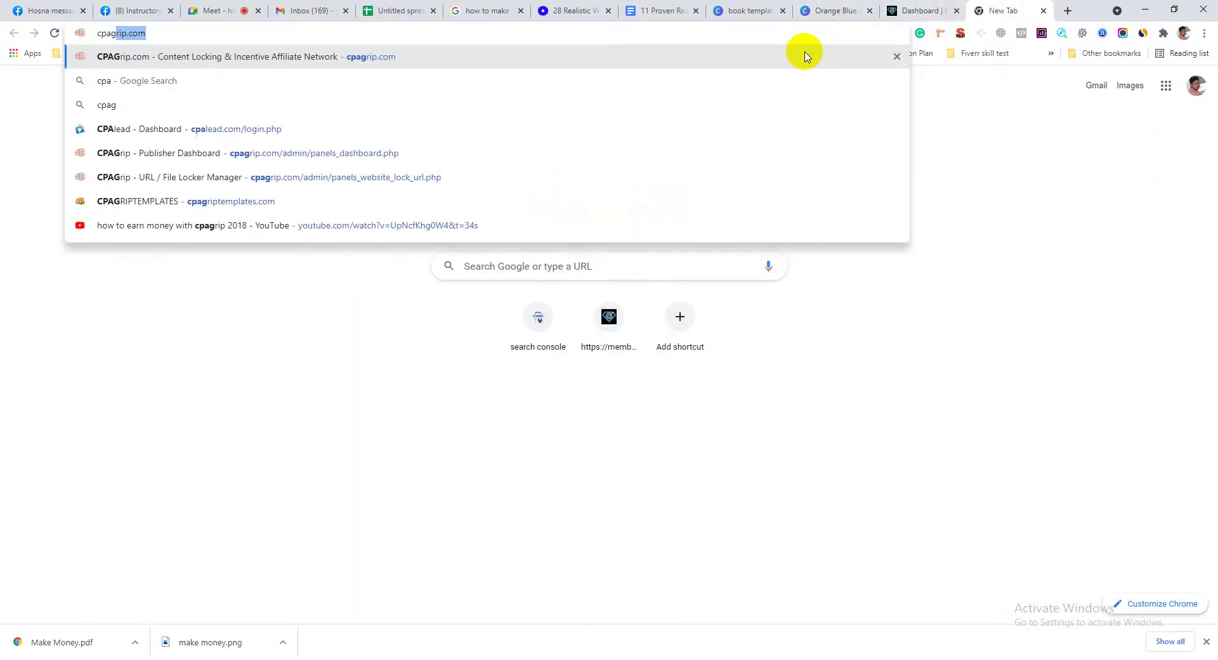
key(Return)
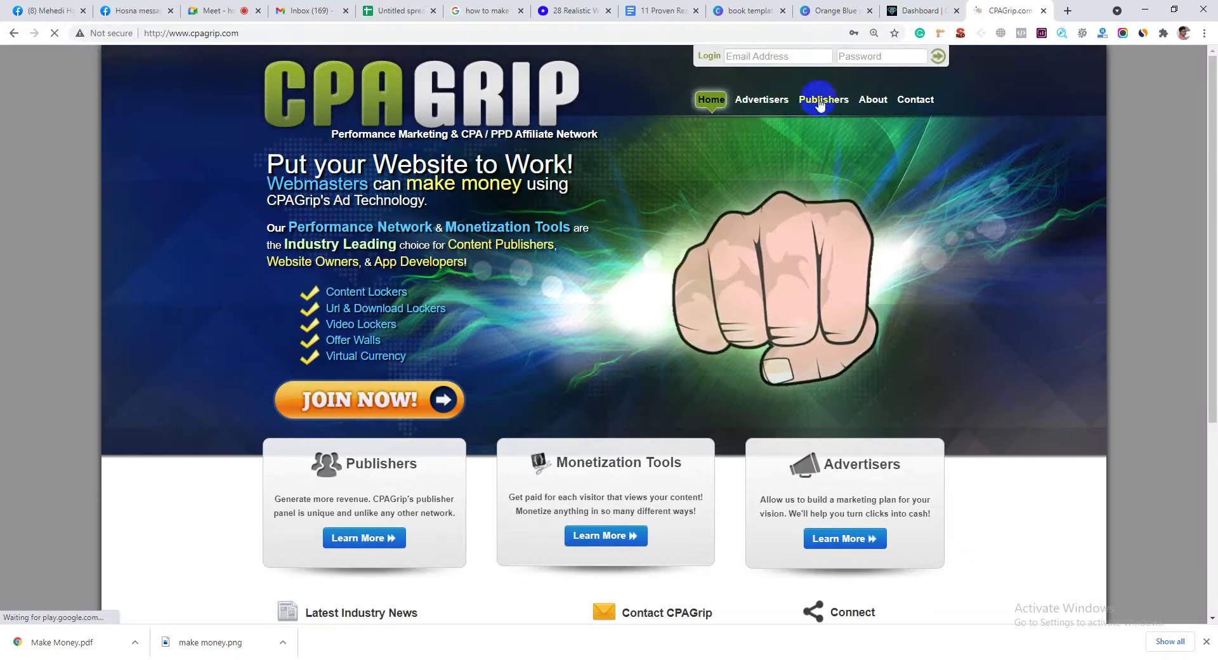
Fill the CPAGrip login with the saved account e-mail and password and submit it
click(783, 58)
click(793, 89)
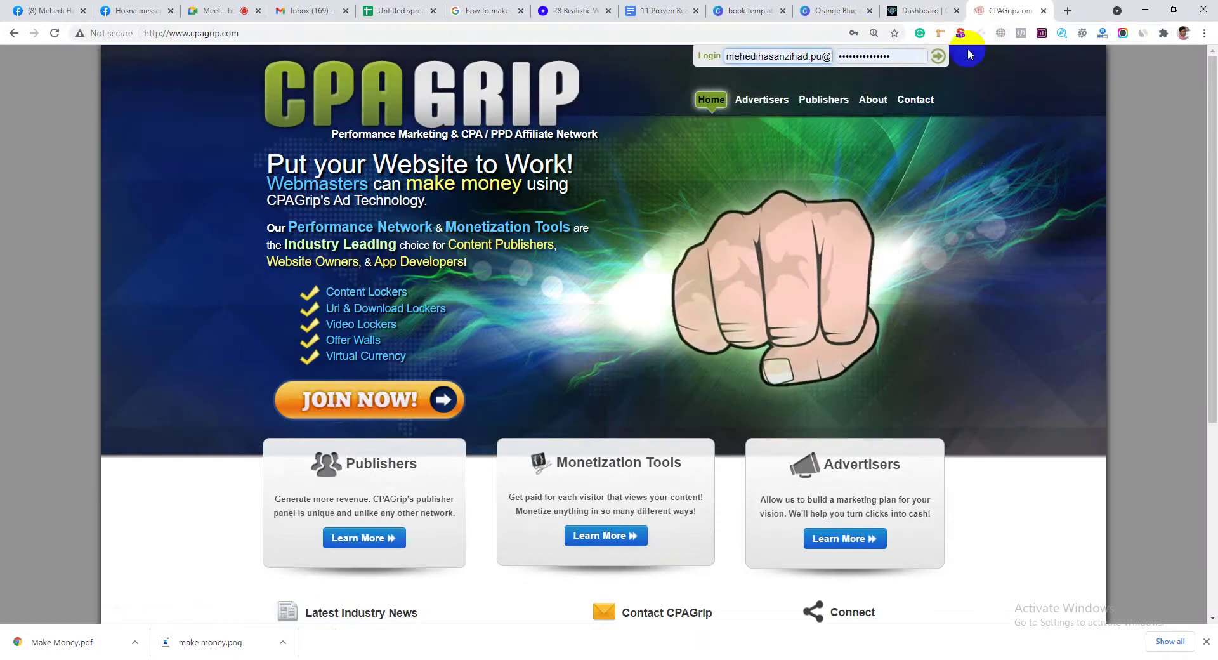
click(941, 57)
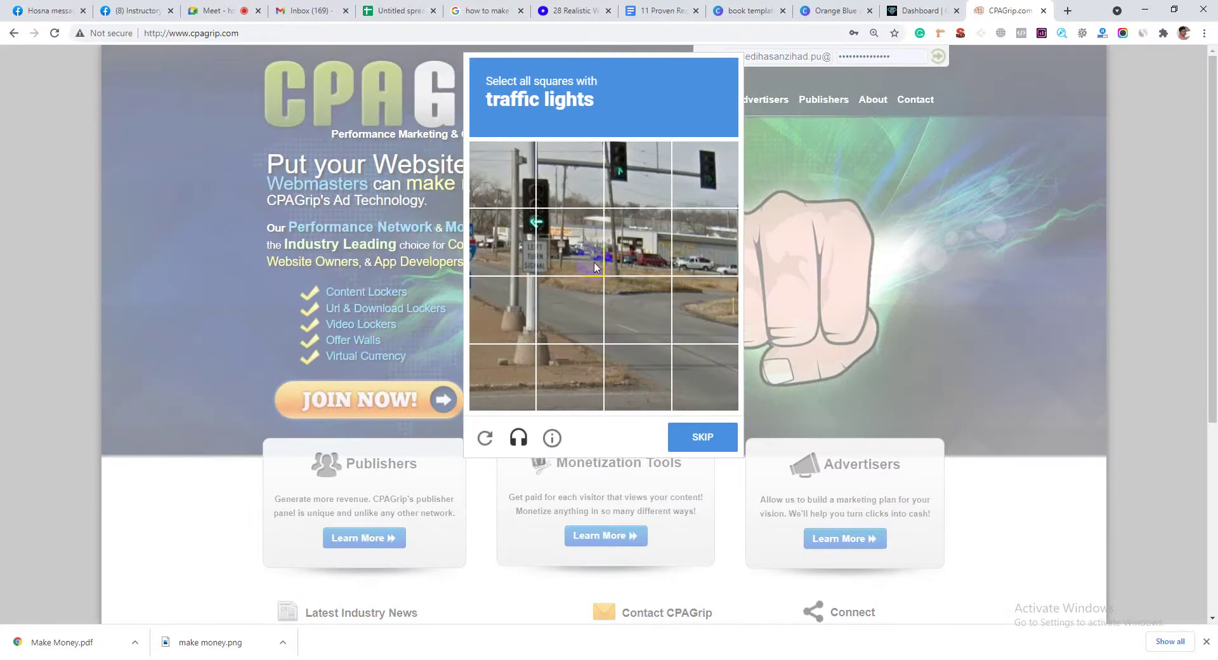
Complete the login captcha by selecting every square that contains traffic lights and verifying the selection
click(558, 197)
click(528, 232)
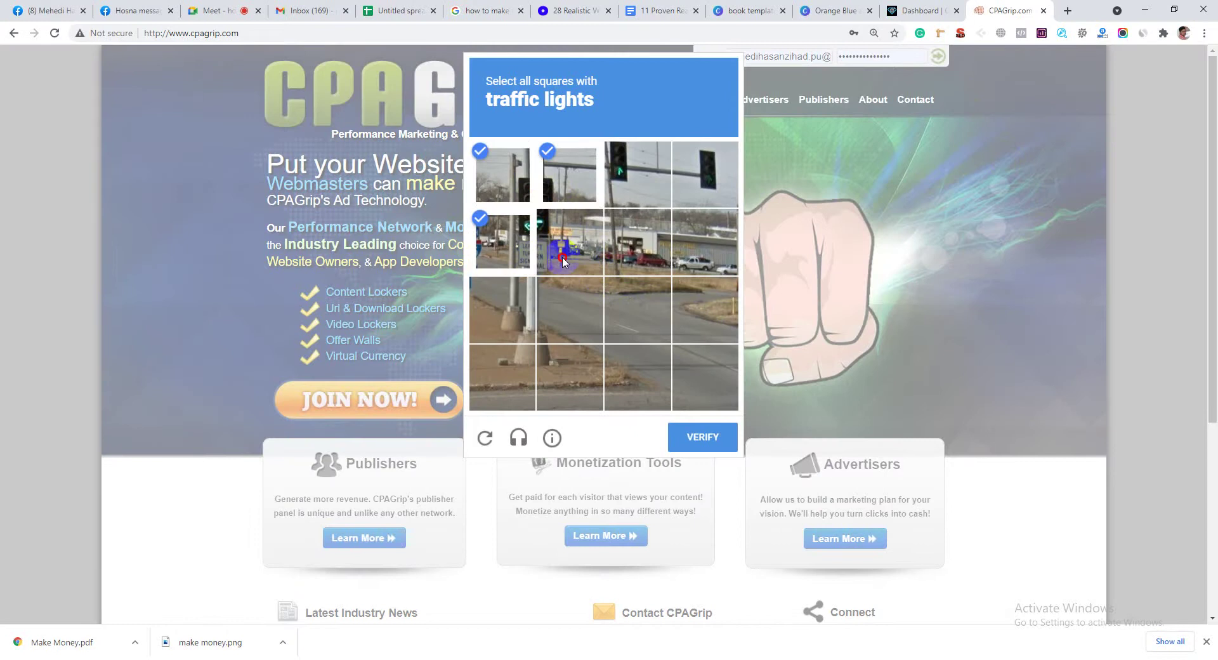
click(638, 193)
click(707, 177)
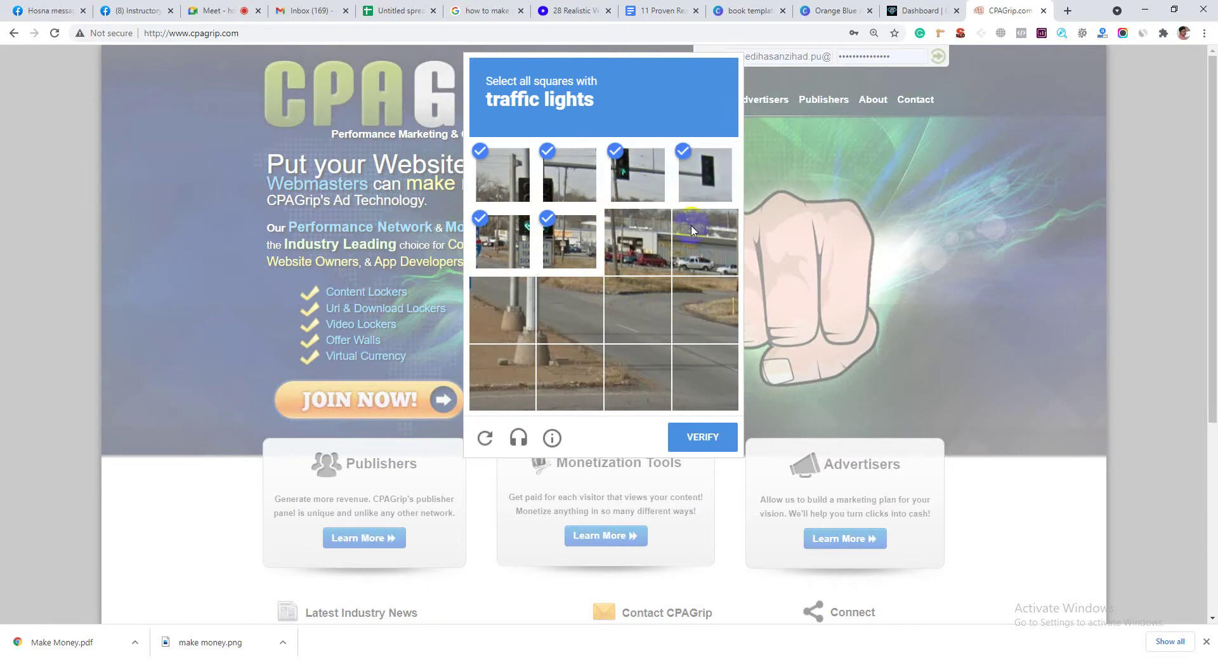
click(692, 446)
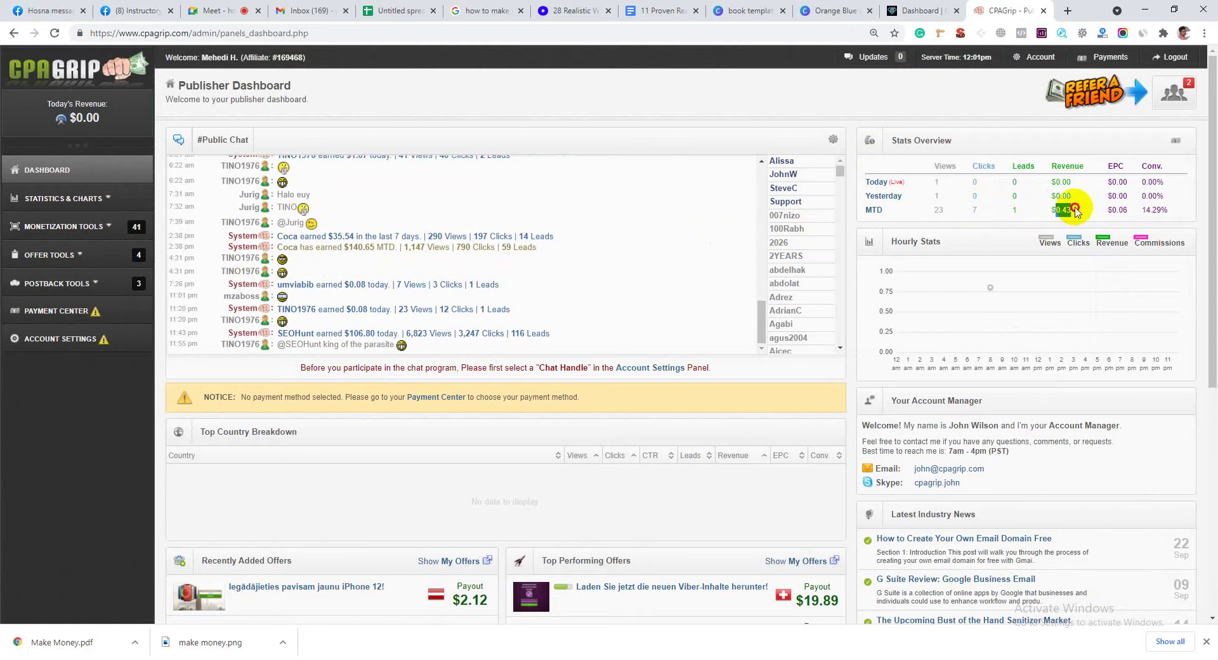
Look over the publisher dashboard and open the URL / File Lockers manager from the monetization tools
scroll(975, 304, down, 2)
scroll(977, 317, up, 2)
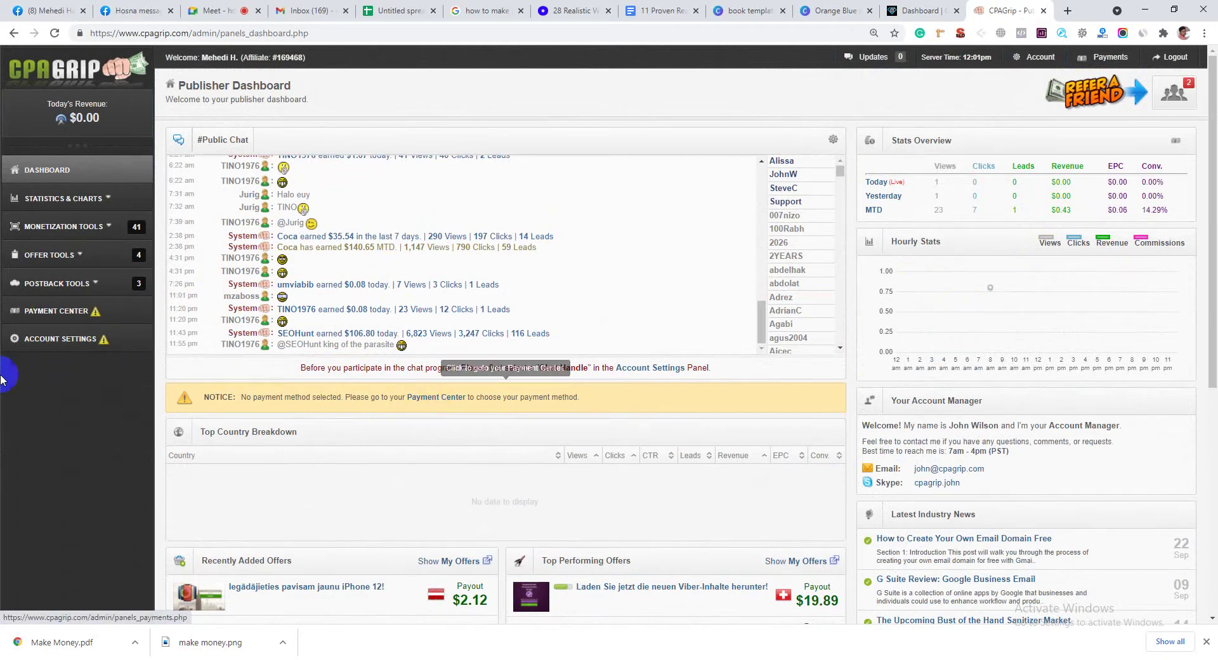
click(83, 233)
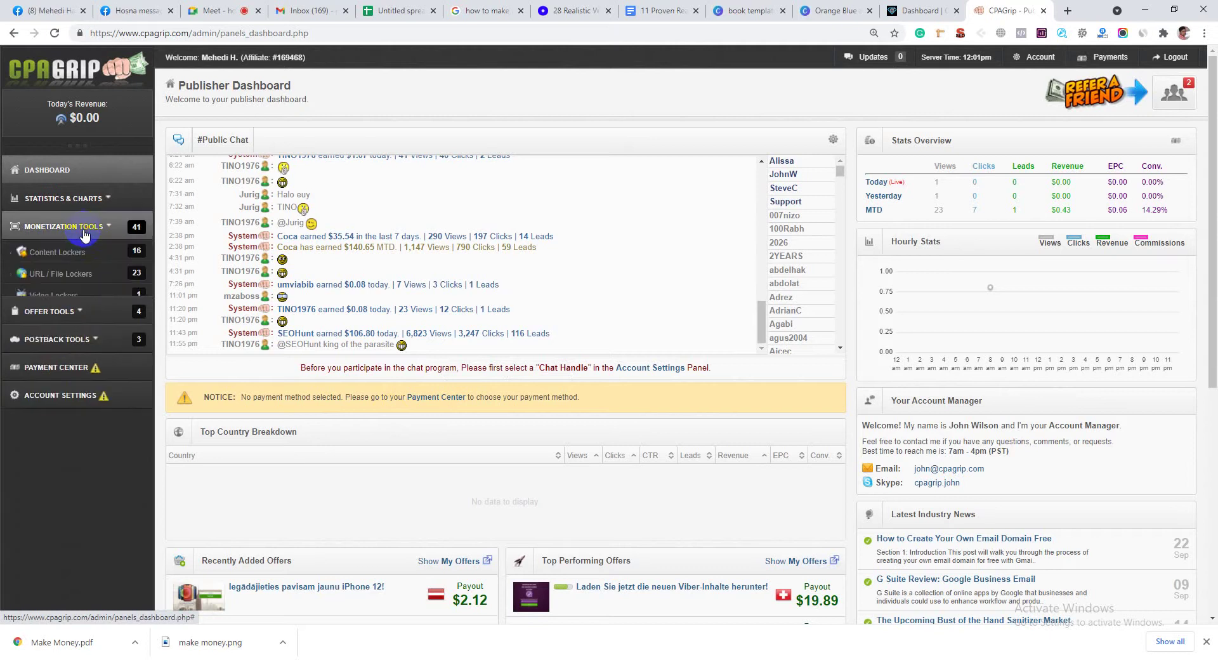
click(70, 276)
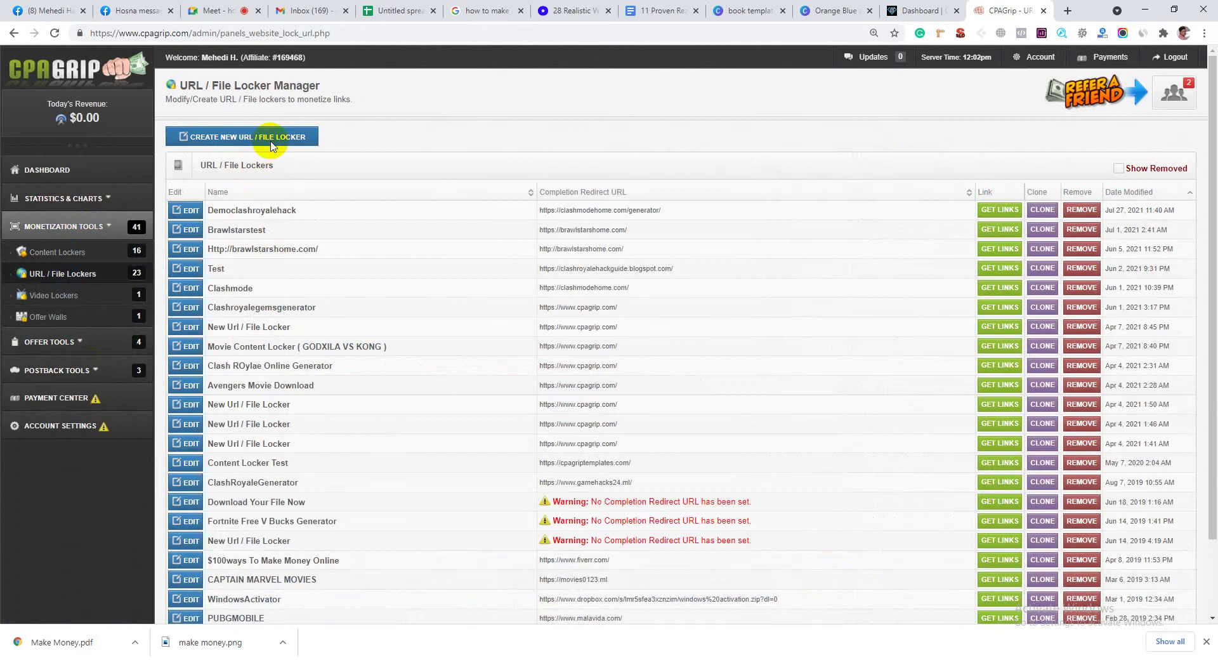
Start a new URL / File locker, agree to the Terms of Service, and look through the default locker preview
click(271, 145)
click(682, 487)
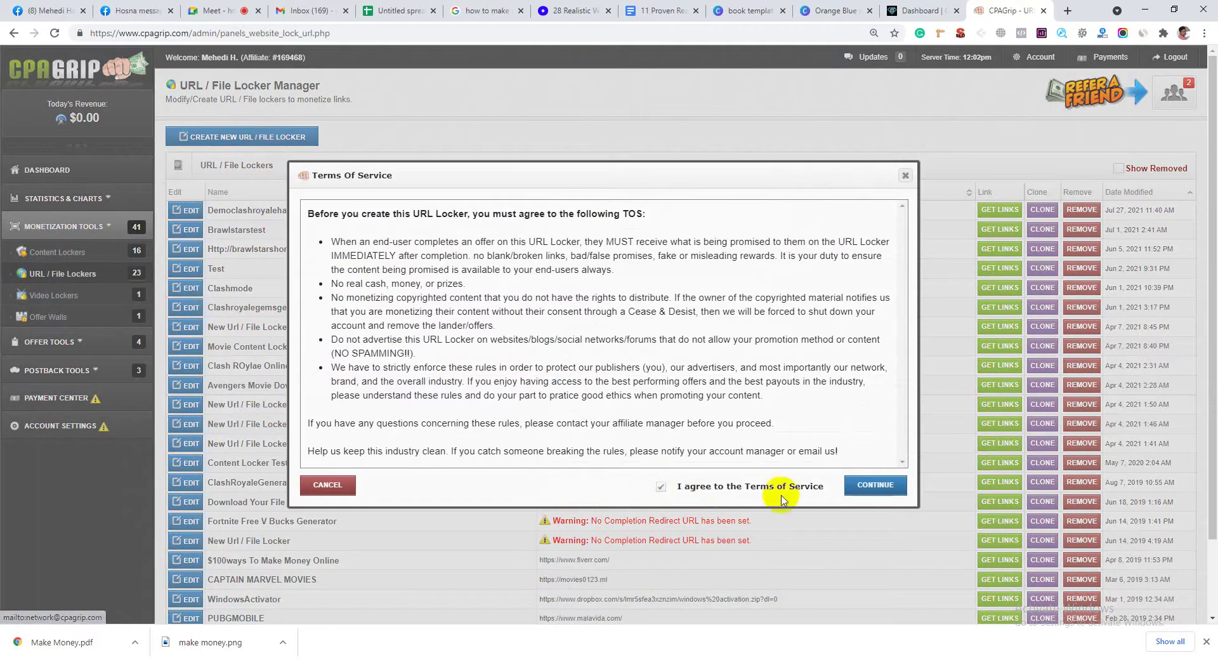
click(868, 485)
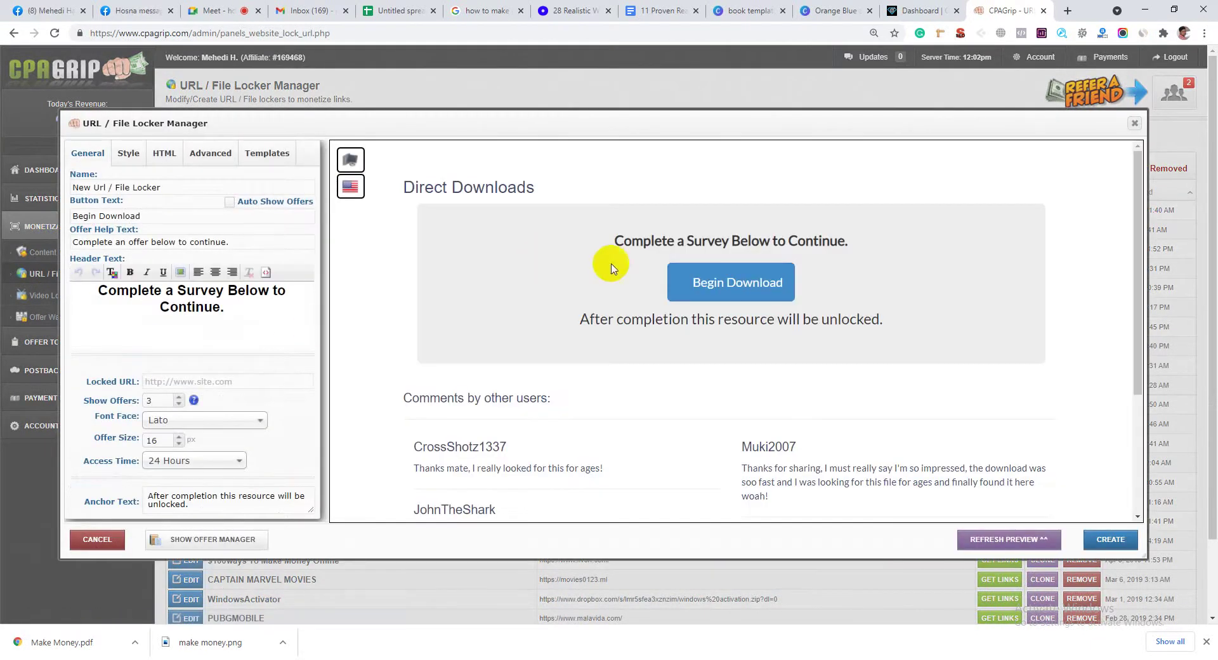
scroll(593, 266, down, 3)
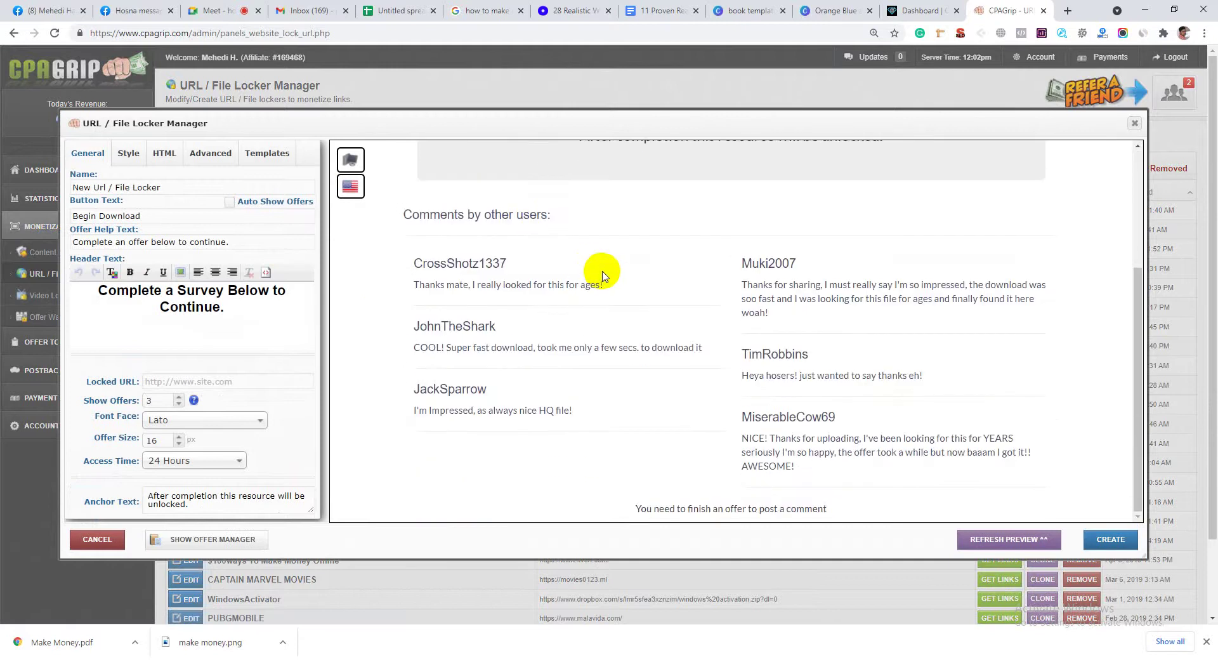
scroll(599, 272, up, 3)
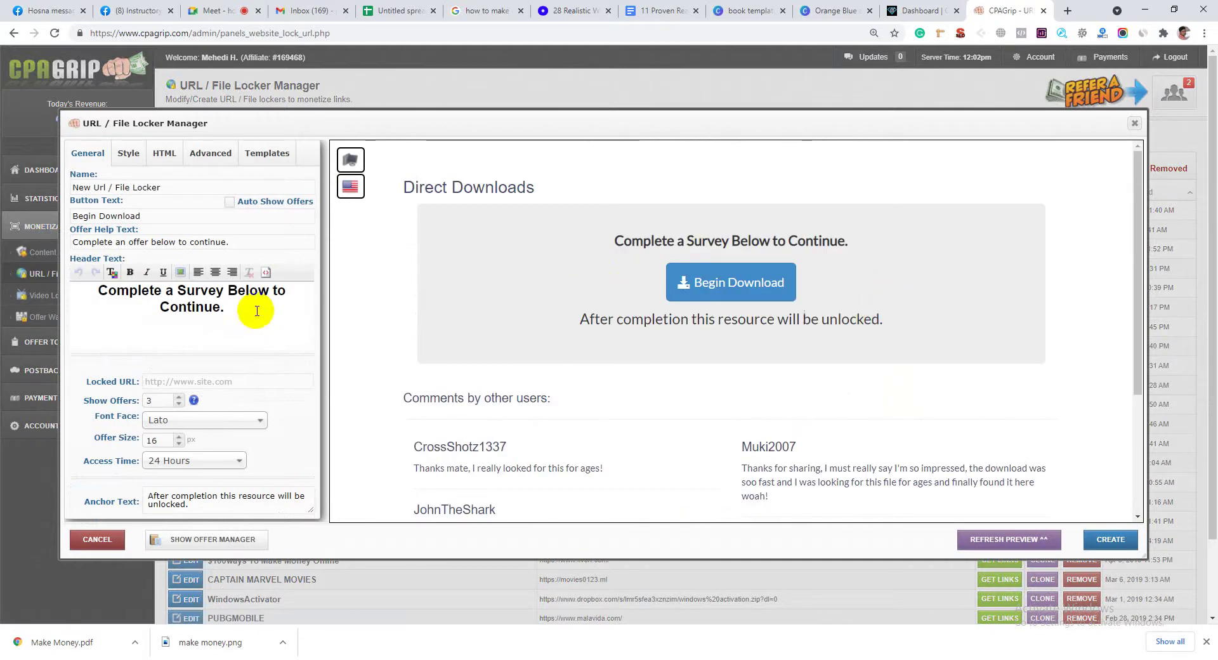
scroll(628, 456, down, 3)
scroll(740, 442, up, 1)
scroll(741, 443, up, 2)
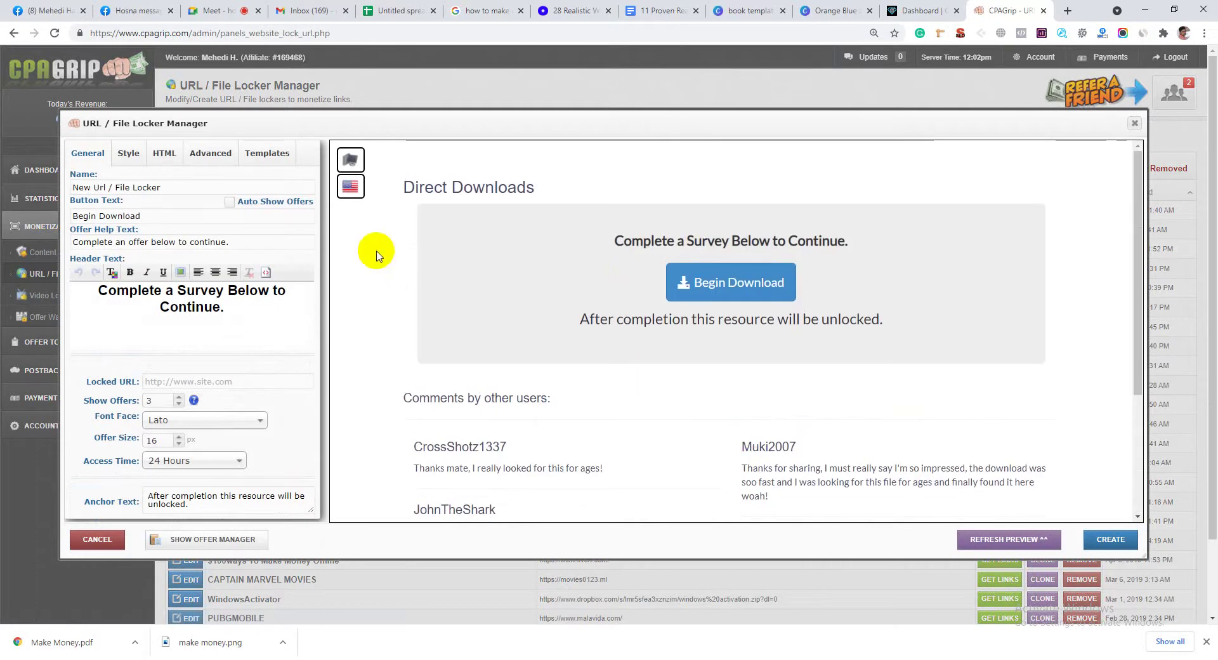
Browse the locker templates and apply the Cloud Download template to the new locker
click(269, 154)
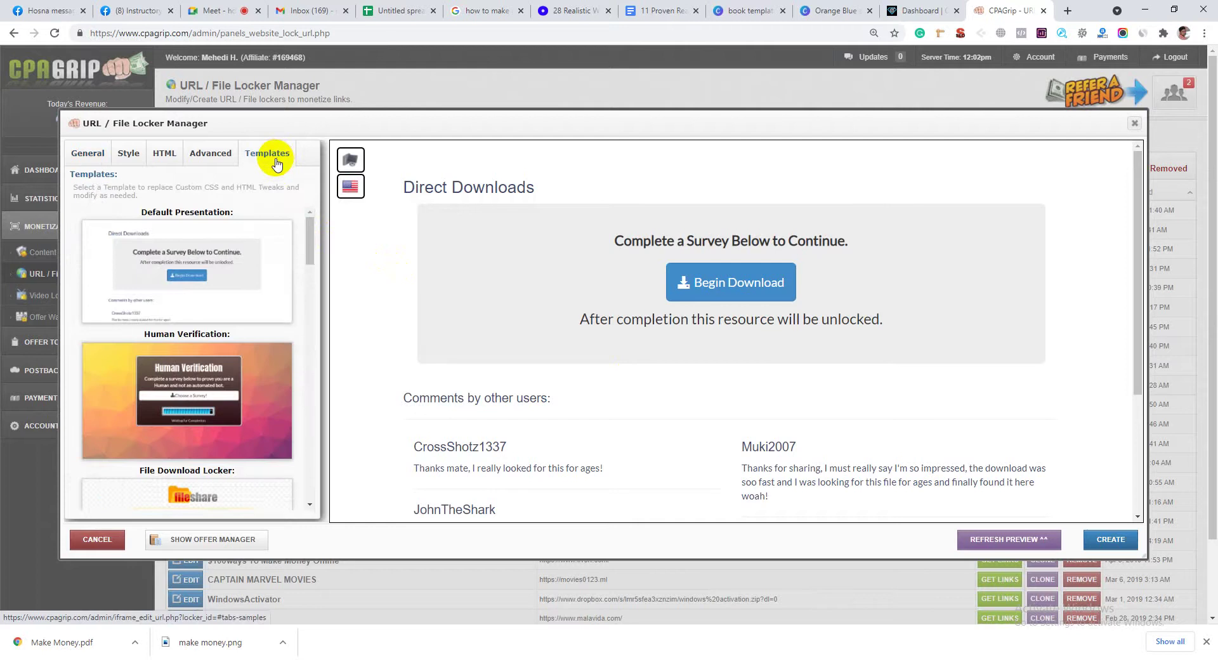
scroll(226, 356, down, 3)
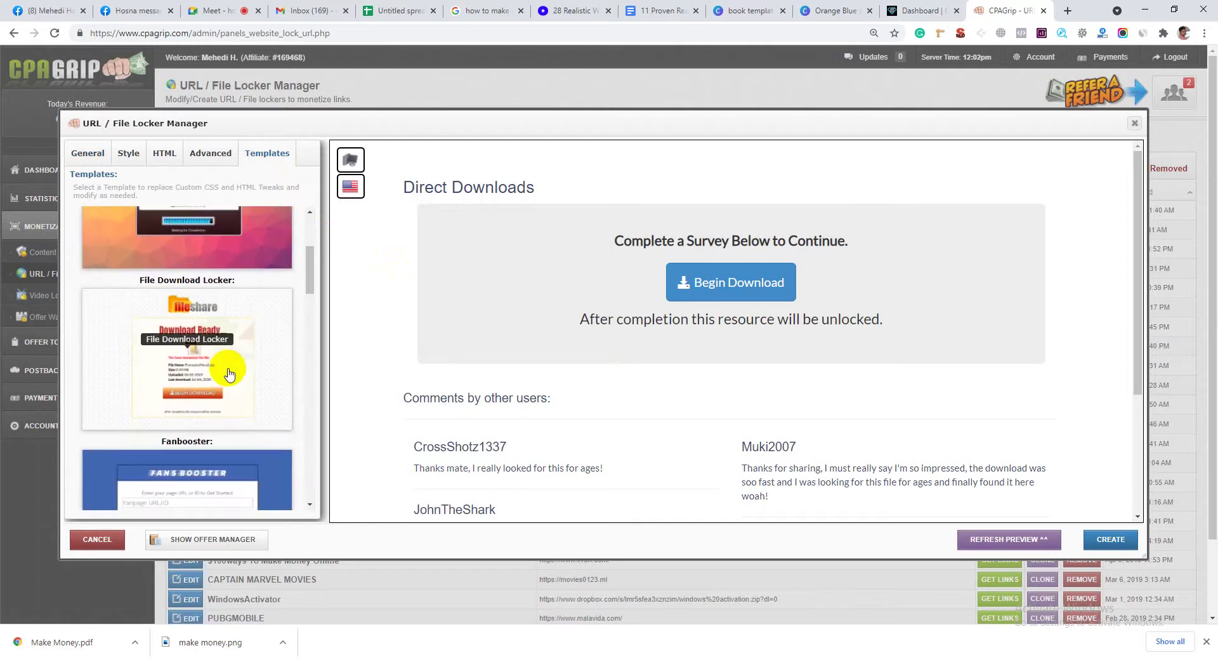
scroll(254, 280, down, 4)
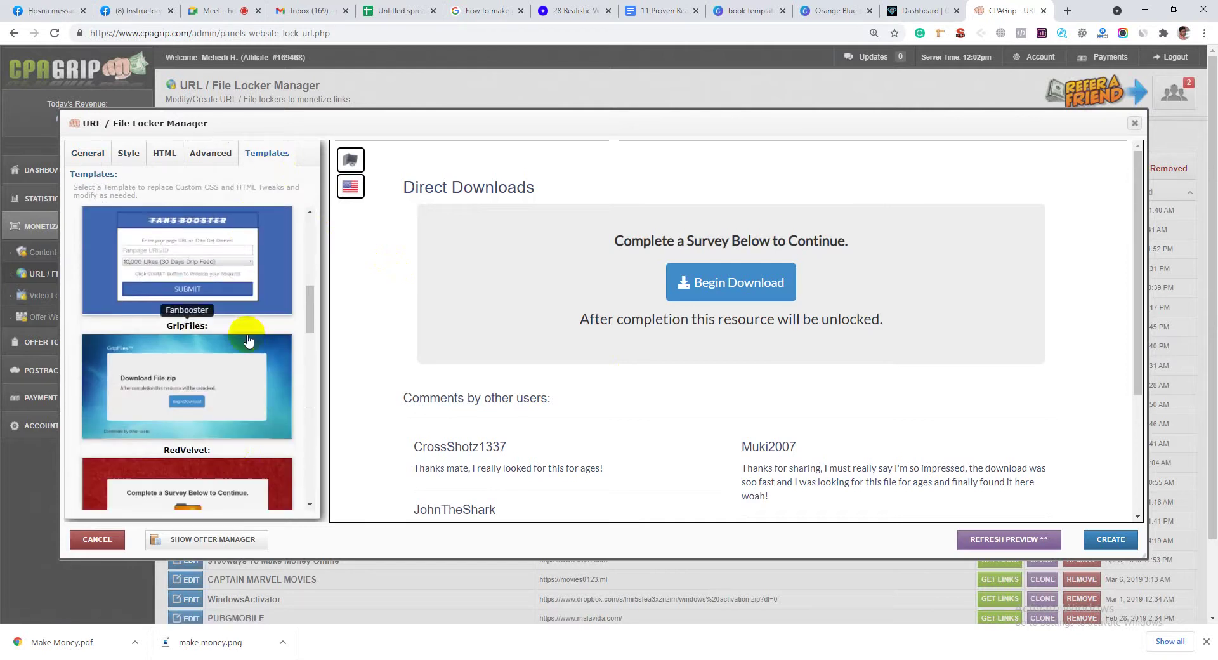
scroll(238, 365, down, 1)
scroll(231, 380, up, 2)
scroll(216, 400, down, 2)
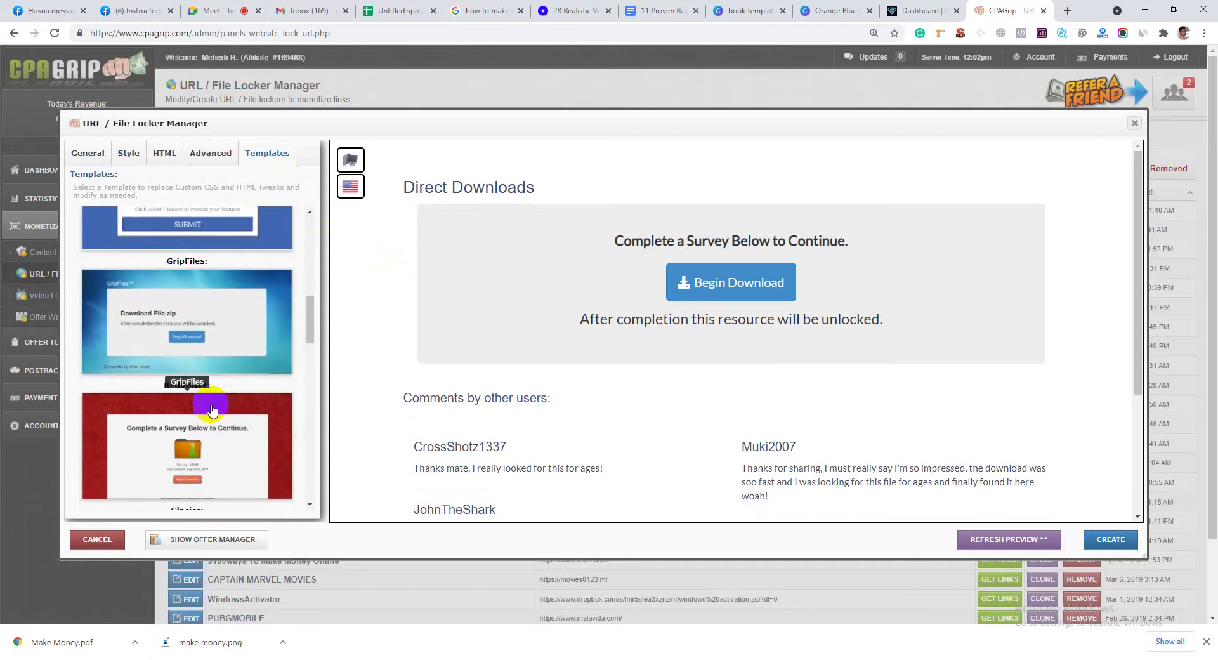
scroll(212, 409, down, 4)
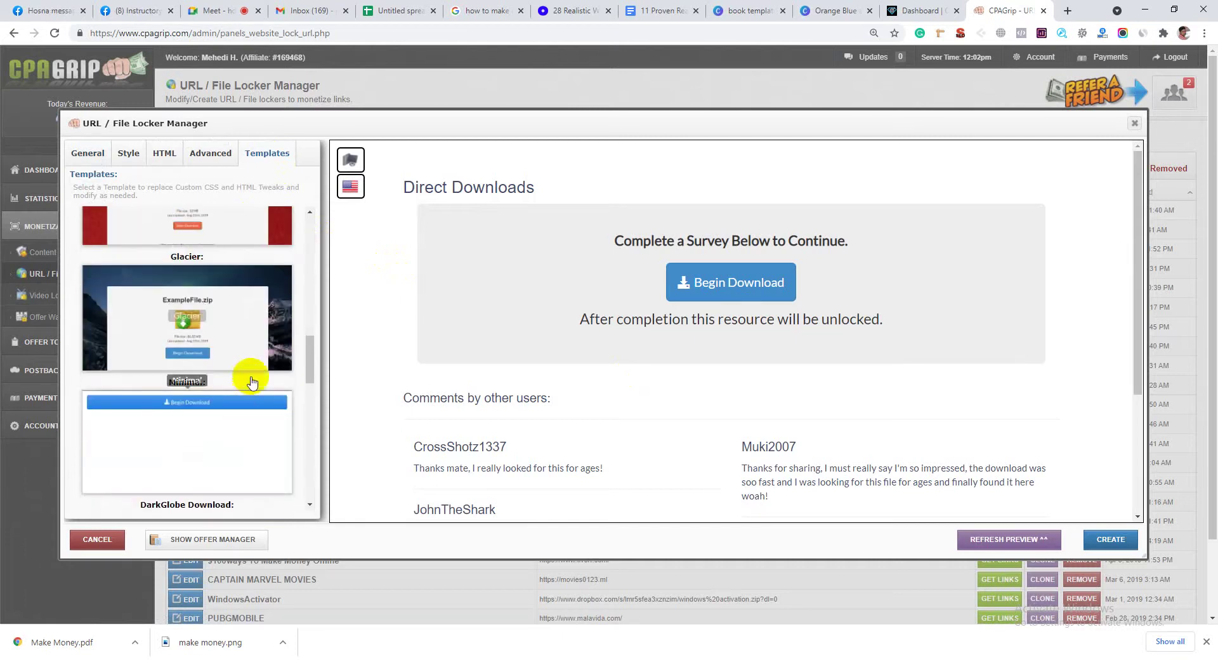
scroll(254, 355, down, 2)
scroll(265, 327, down, 1)
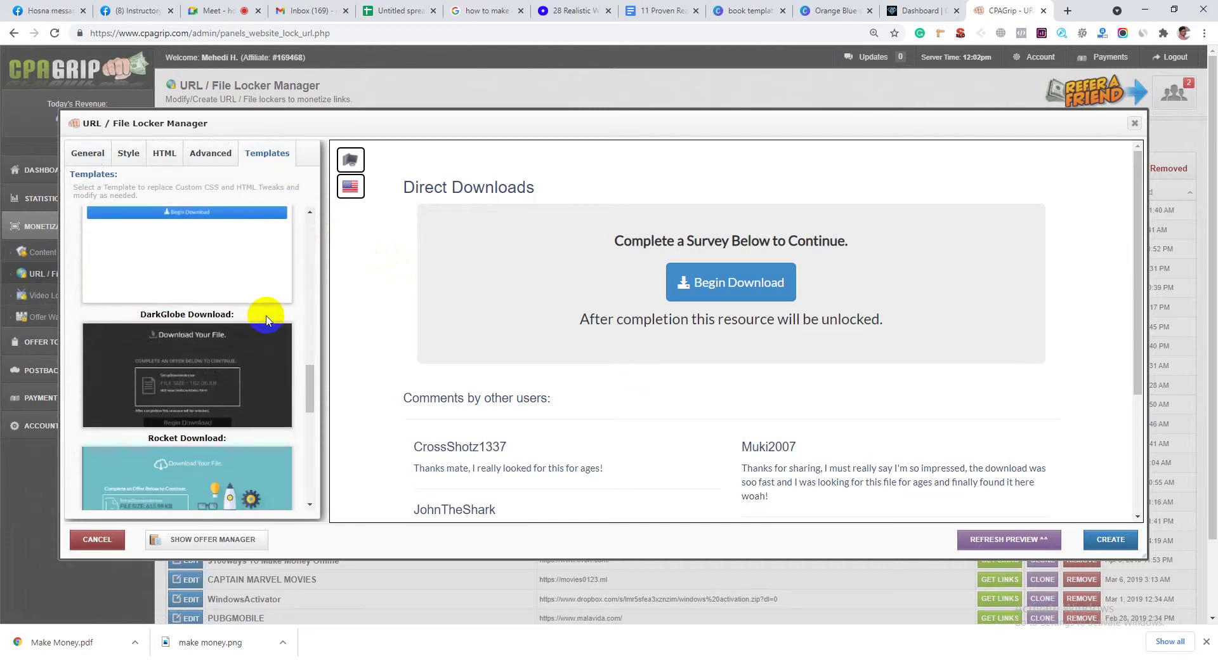
scroll(266, 320, down, 5)
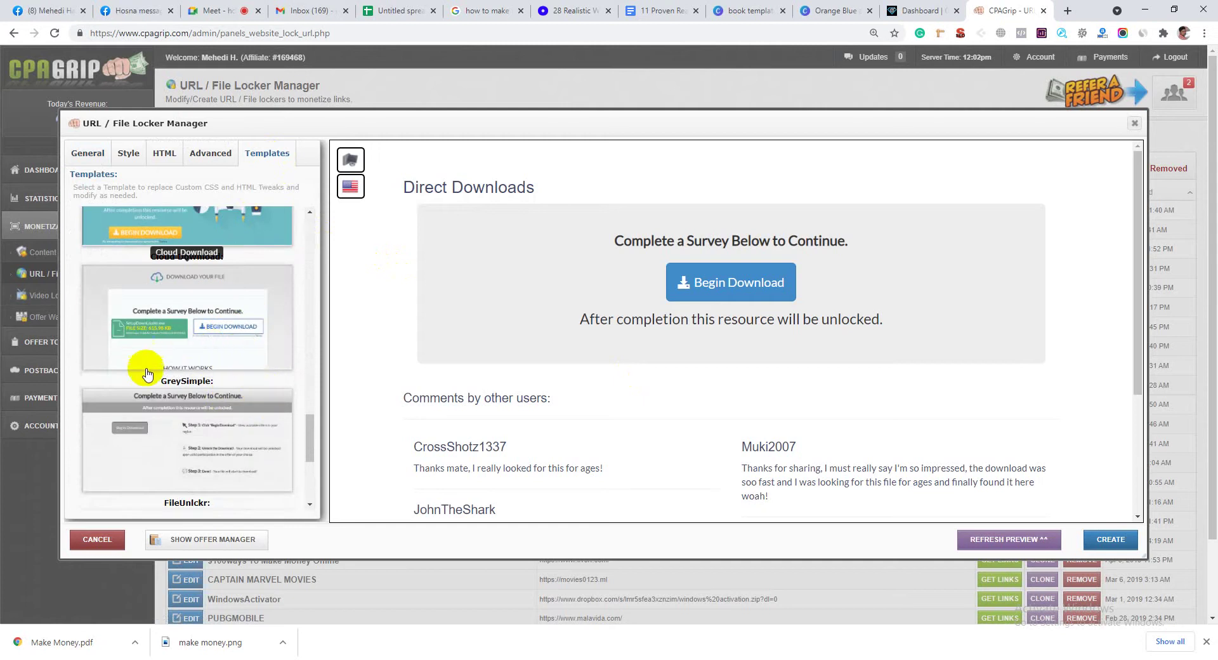
click(211, 336)
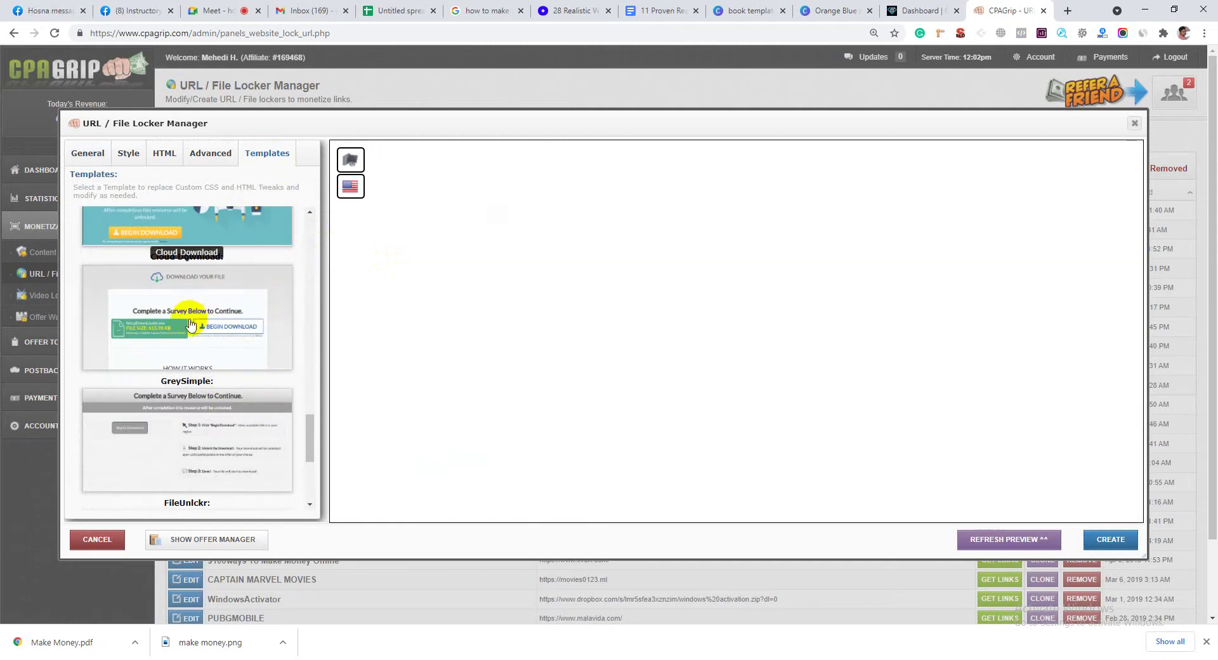
Examine the Cloud Download preview, including its download section, the how-it-works instructions and the user comments
scroll(667, 348, down, 8)
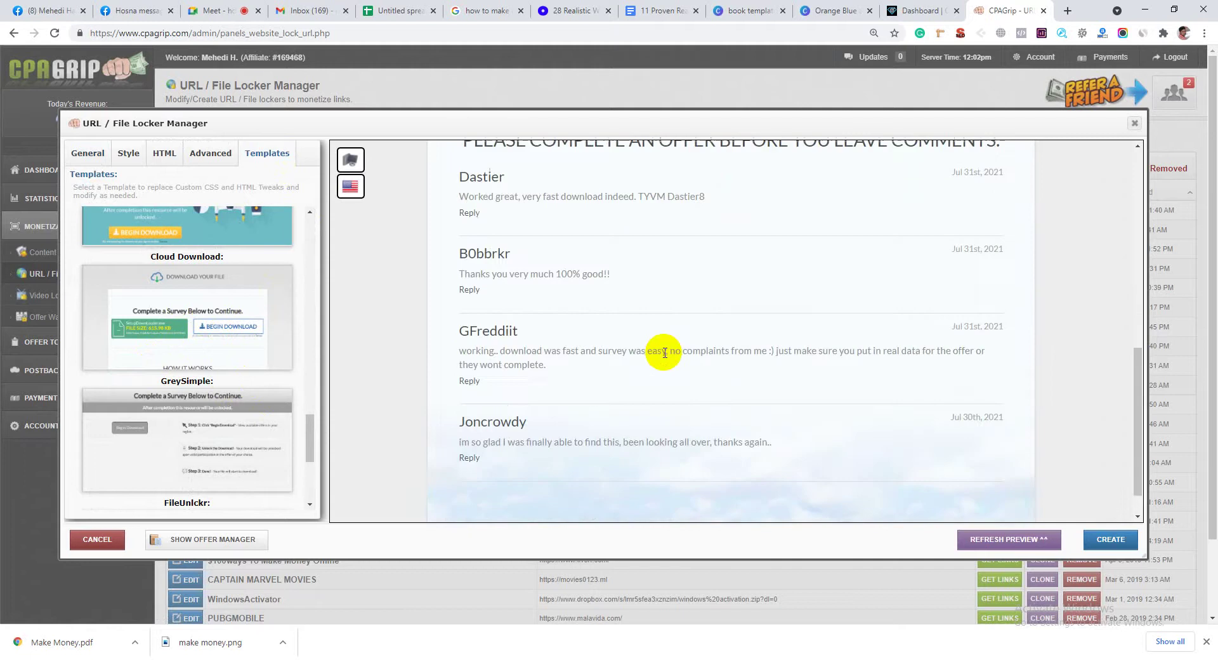
scroll(665, 353, up, 2)
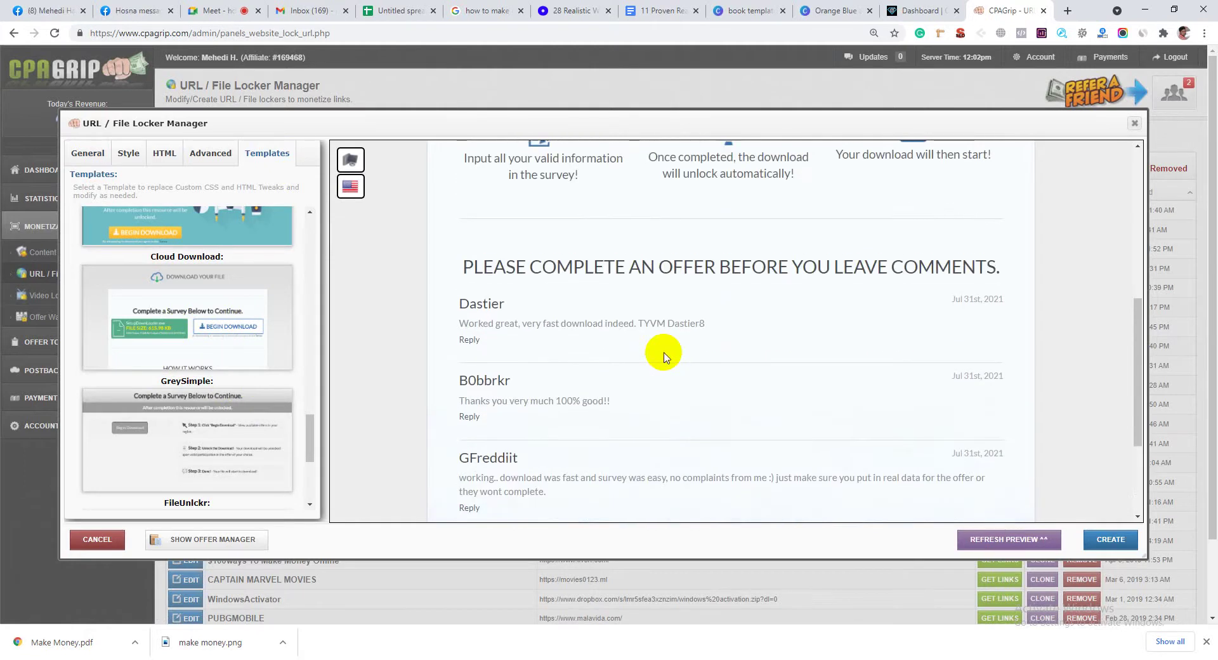
scroll(664, 356, down, 4)
scroll(660, 348, up, 10)
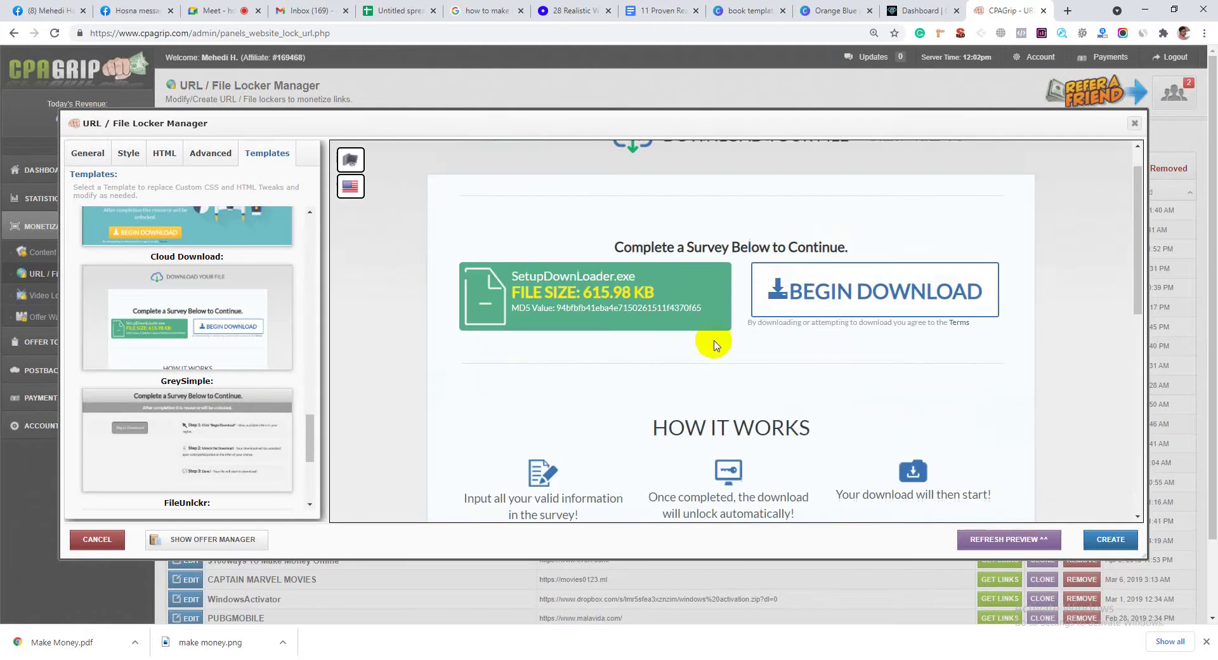
scroll(647, 478, up, 1)
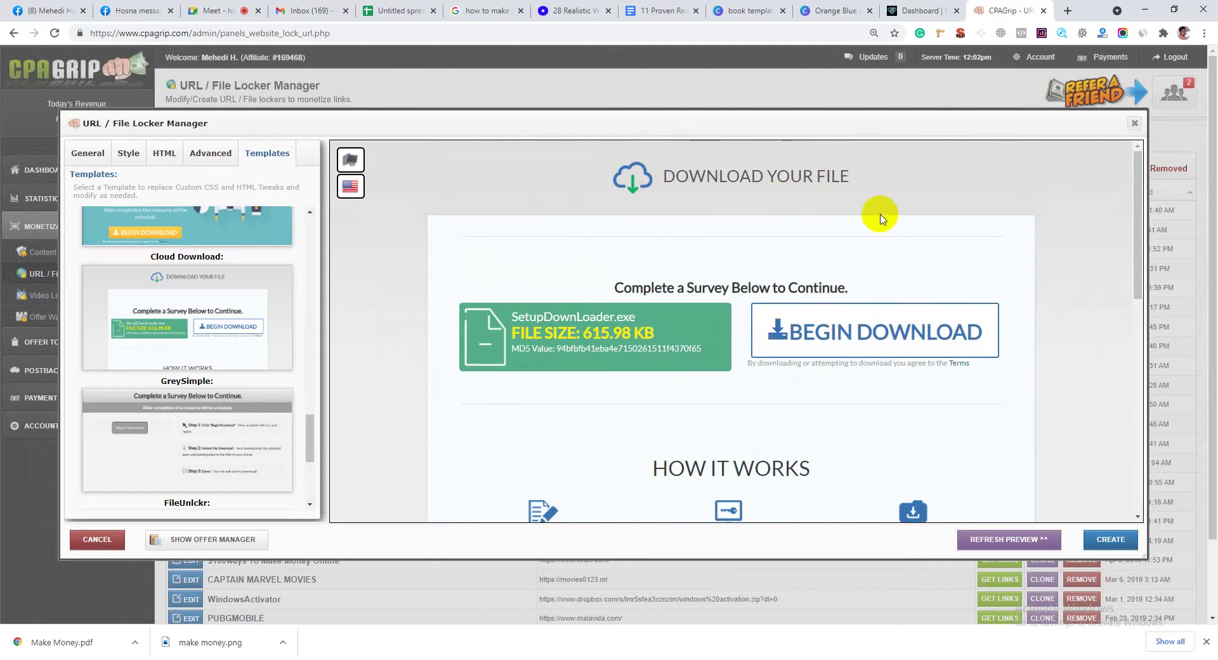
scroll(872, 229, down, 1)
scroll(790, 317, down, 2)
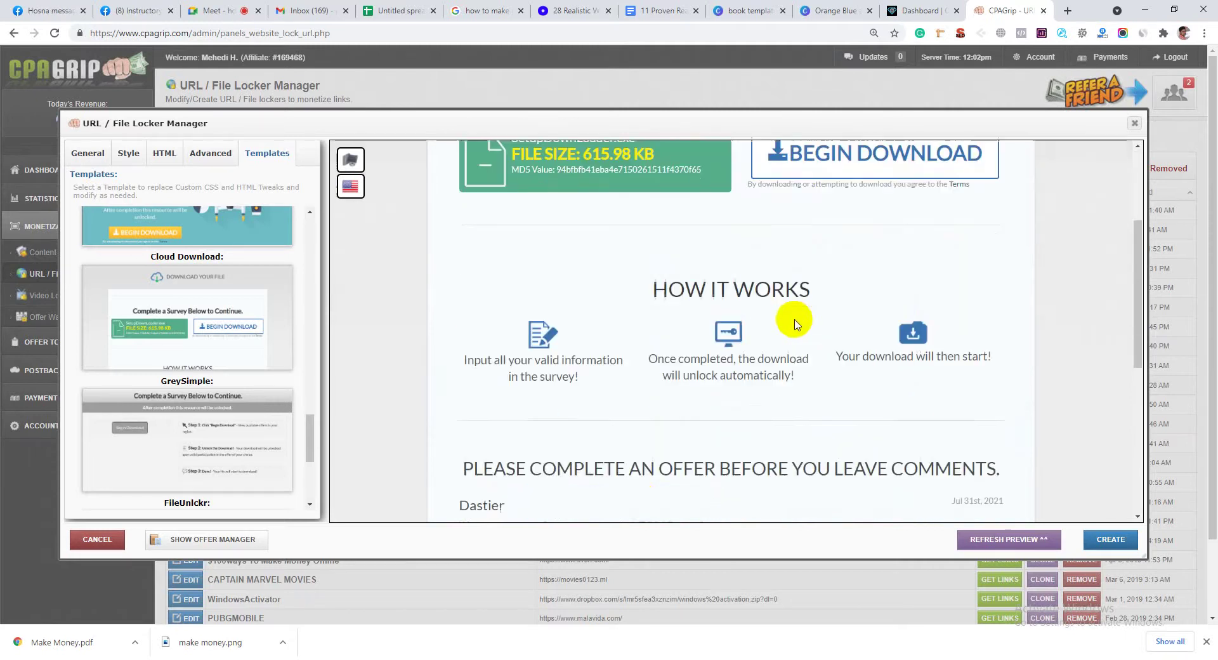
scroll(660, 346, down, 2)
scroll(698, 318, down, 1)
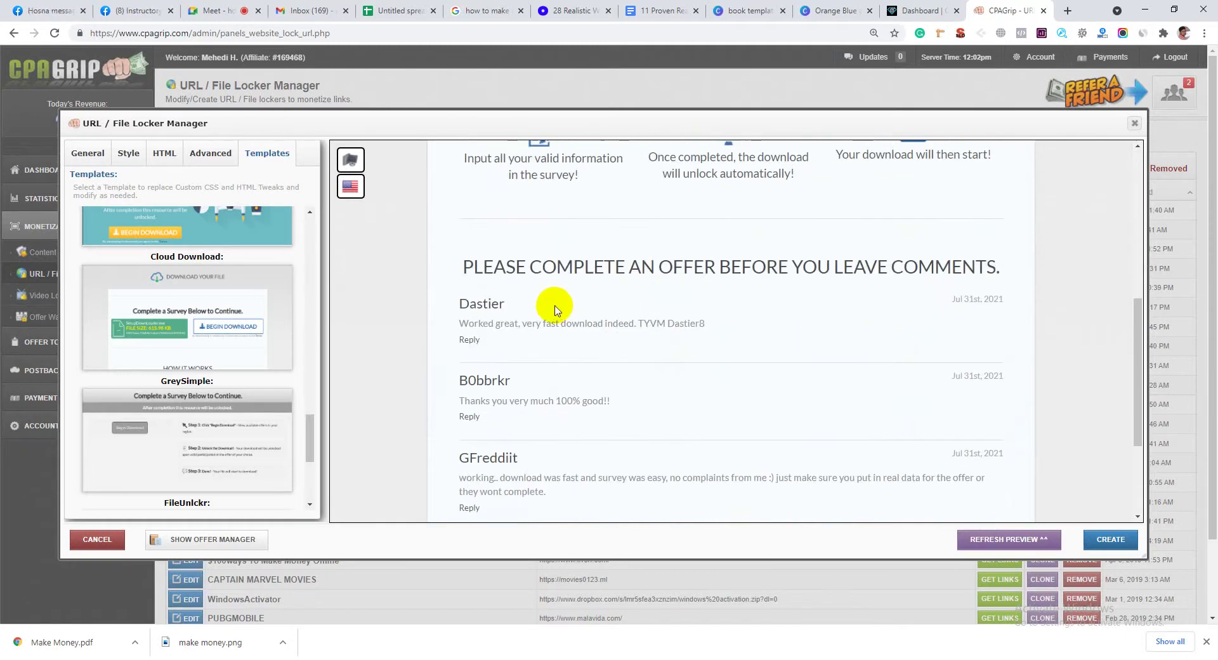
drag(606, 267, 770, 269)
click(436, 339)
scroll(463, 395, down, 2)
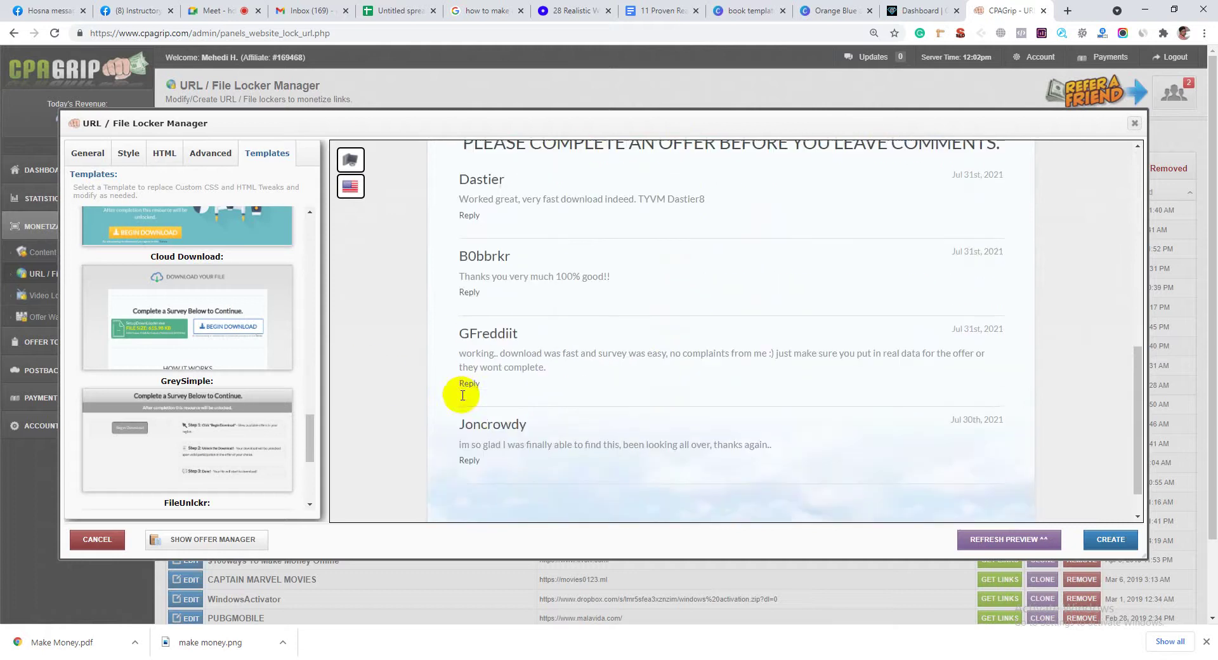
scroll(501, 384, down, 1)
scroll(527, 444, up, 3)
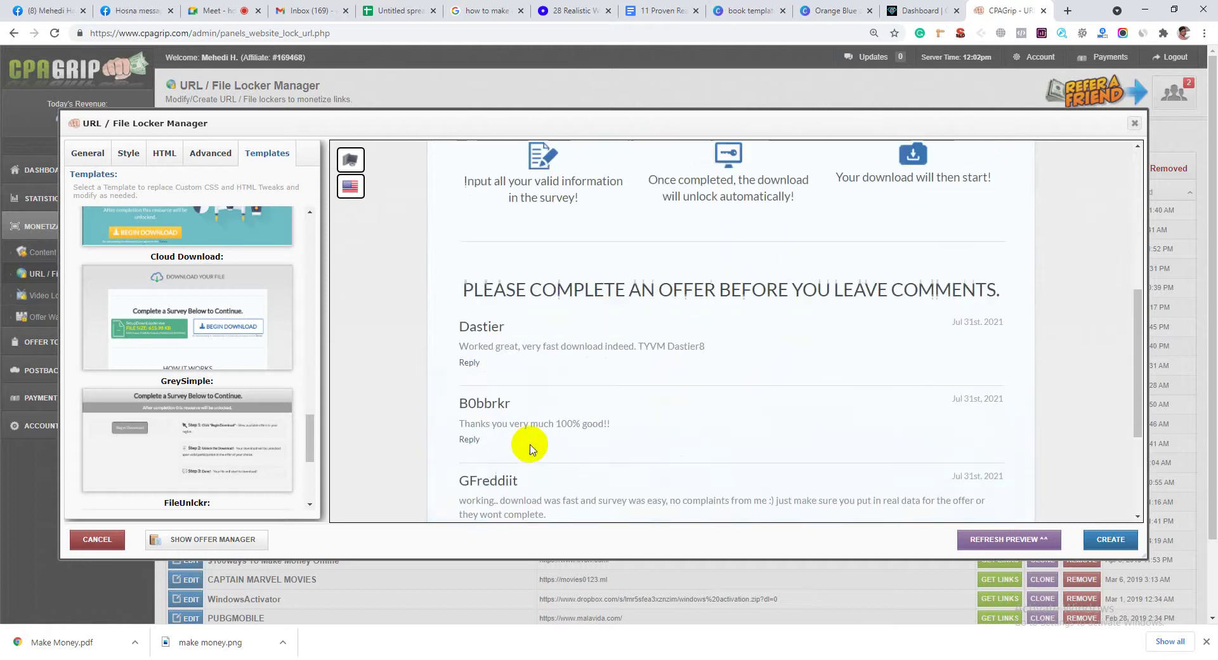
scroll(633, 358, up, 6)
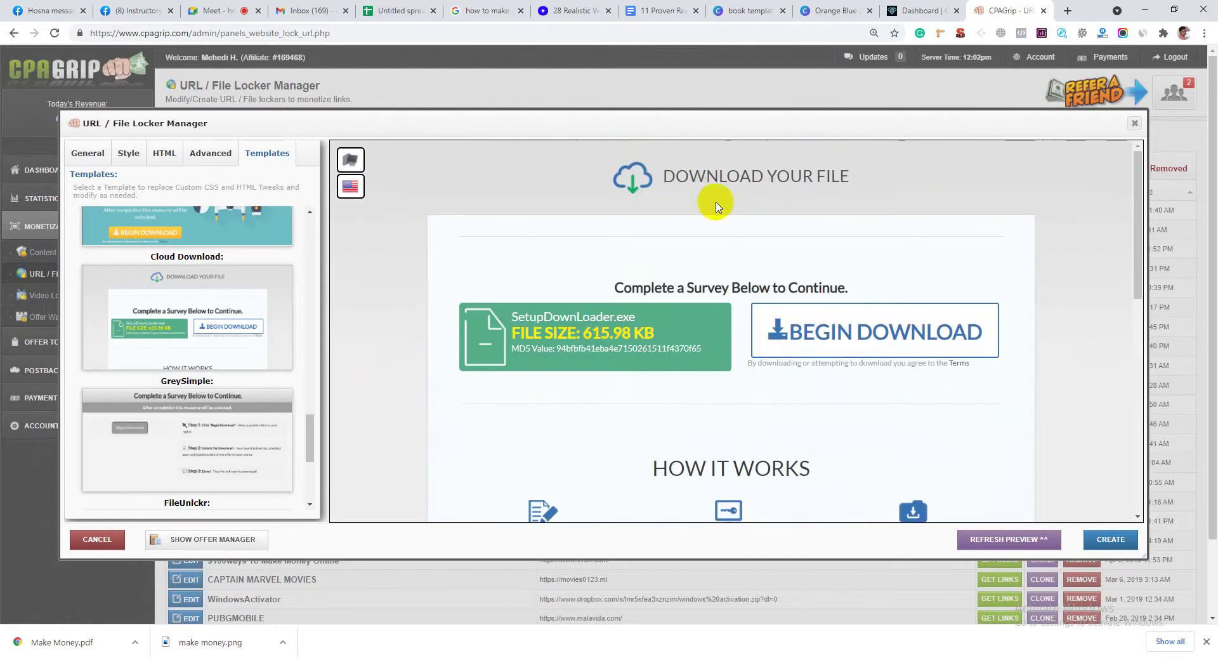
Compare the remaining locker templates without changing the chosen one, and return to the locker's general settings
scroll(103, 345, down, 4)
scroll(184, 381, down, 2)
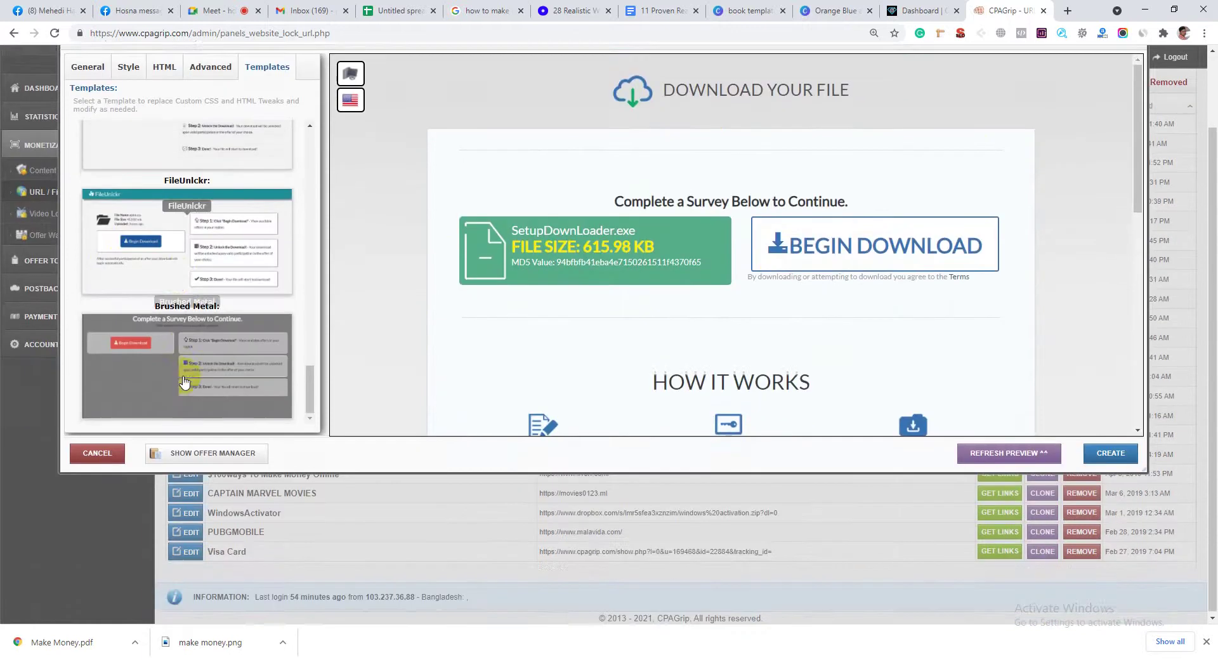
scroll(209, 342, up, 4)
scroll(216, 327, up, 2)
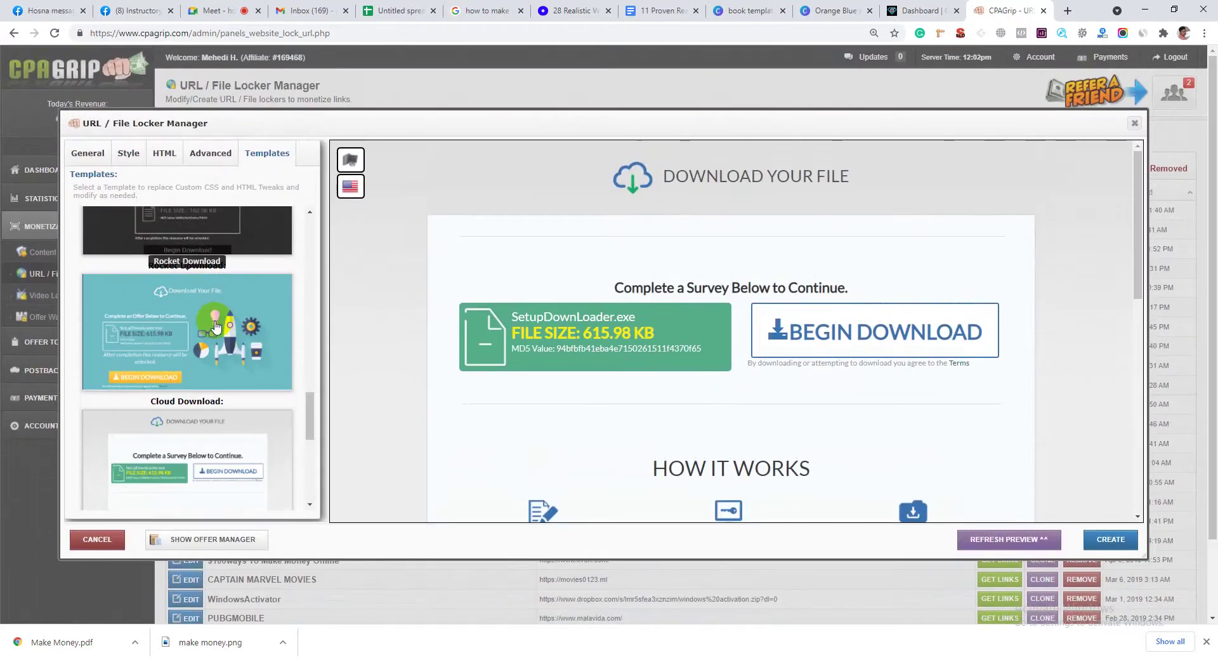
scroll(203, 381, down, 5)
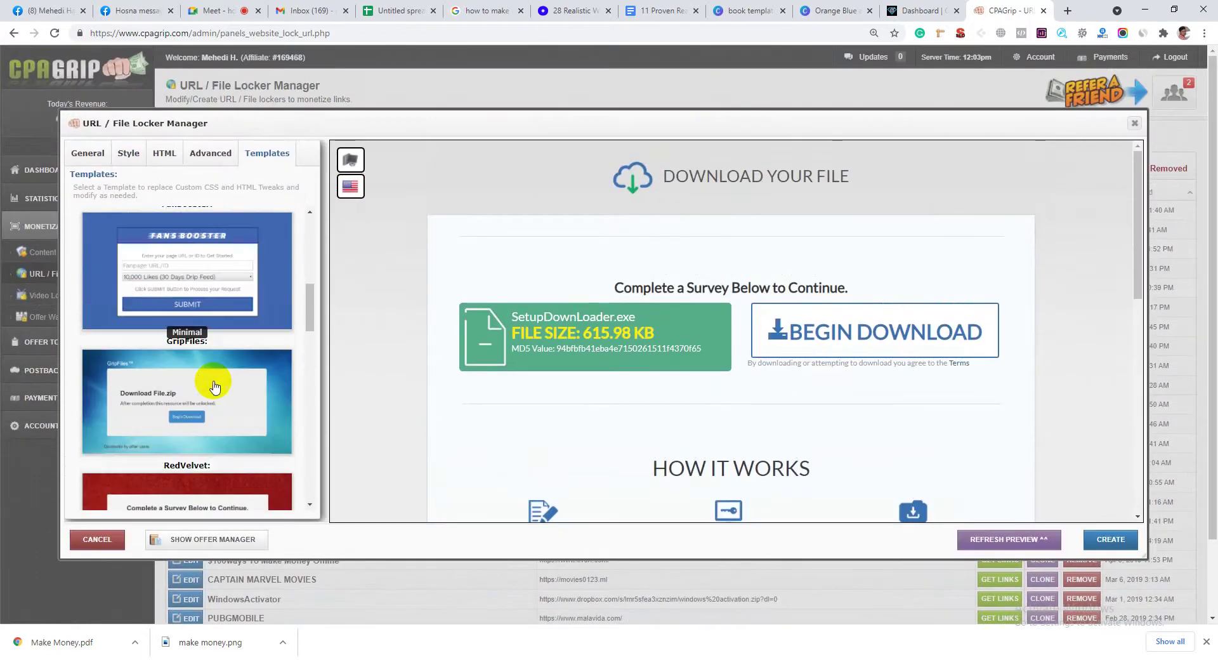
scroll(213, 387, up, 7)
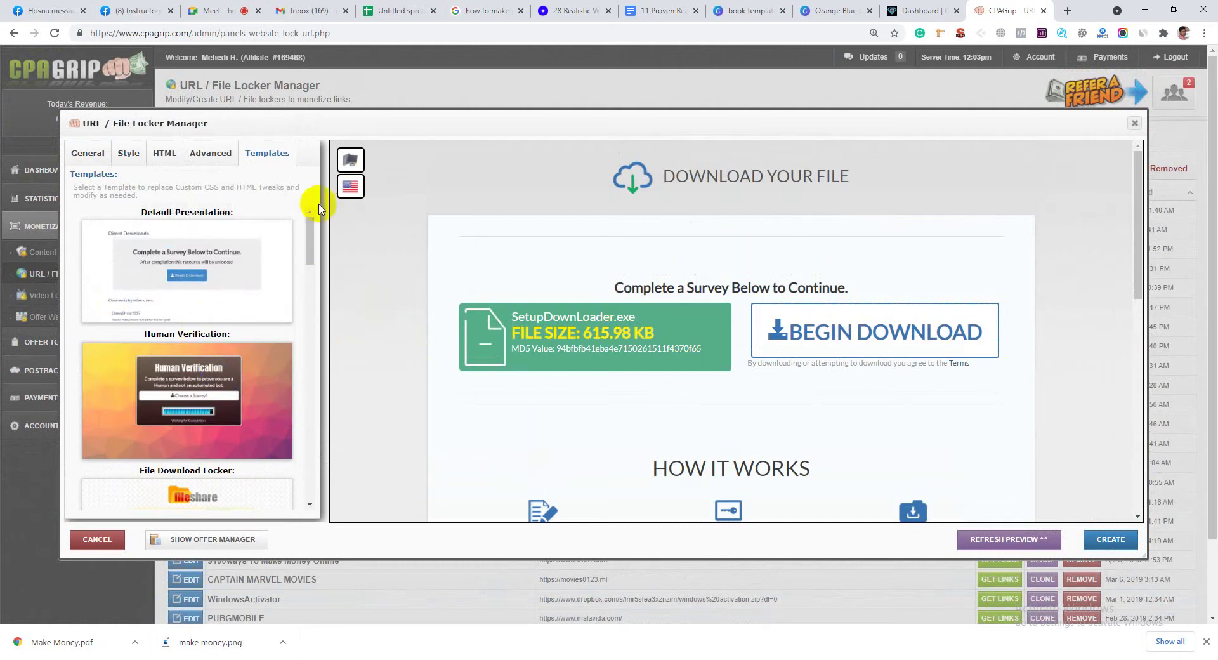
click(89, 154)
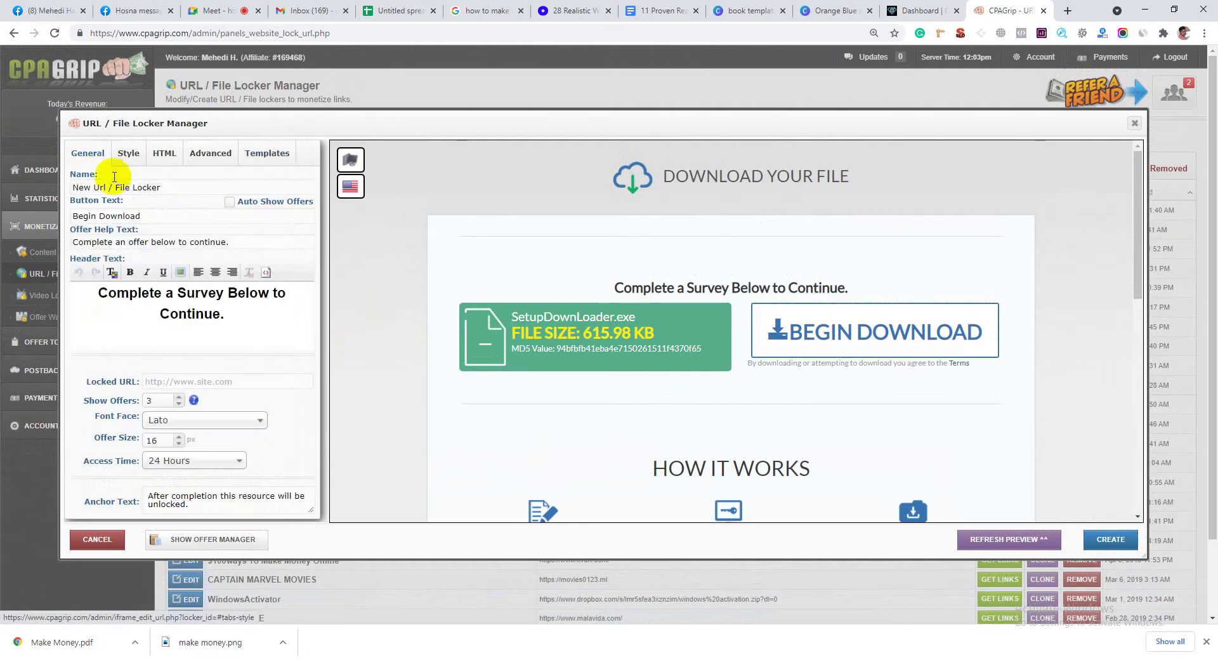
Open the new locker's custom HTML code for the Cloud Download template
triple_click(755, 177)
click(267, 154)
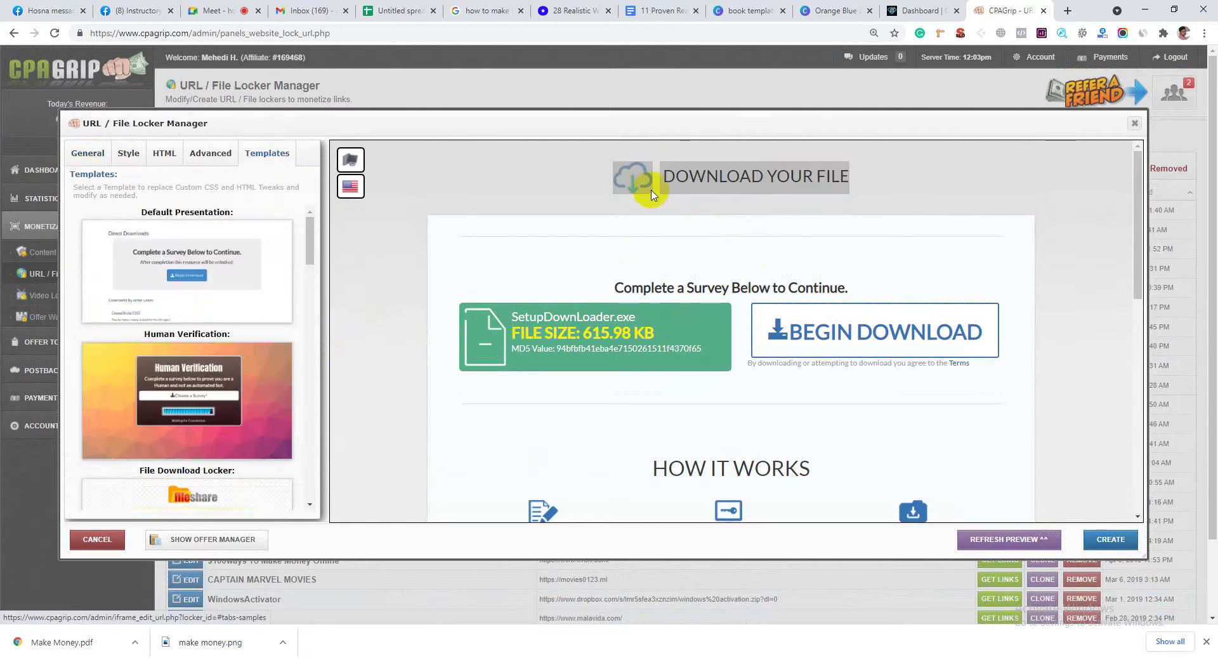
click(654, 195)
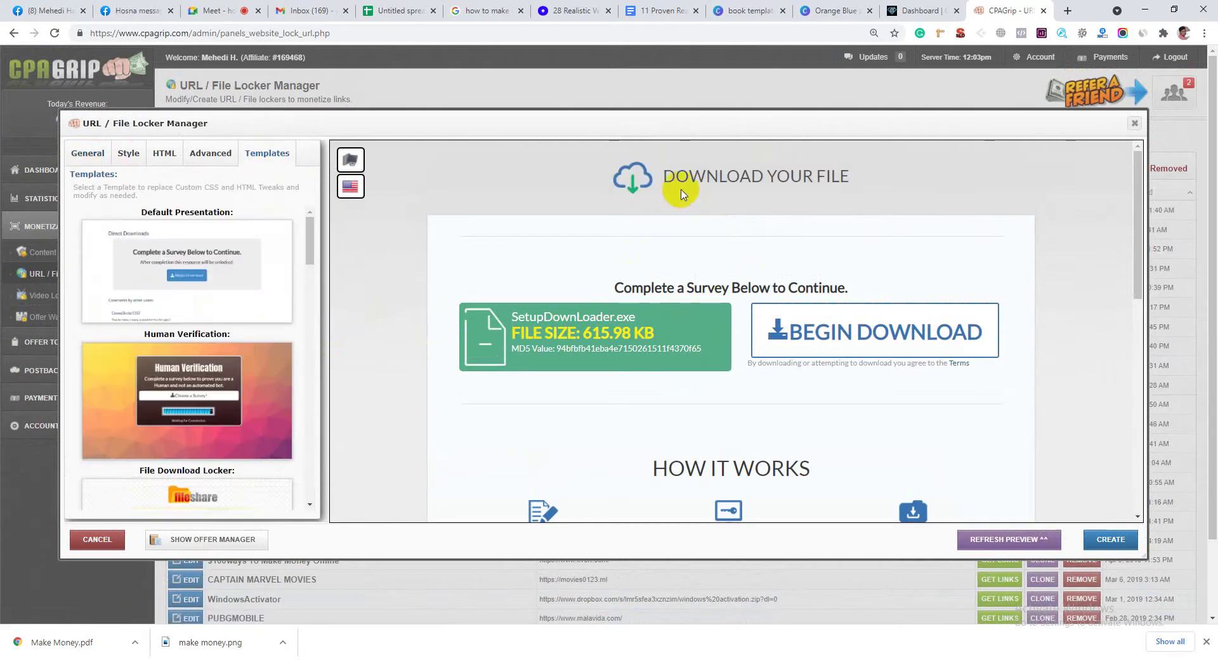
click(176, 156)
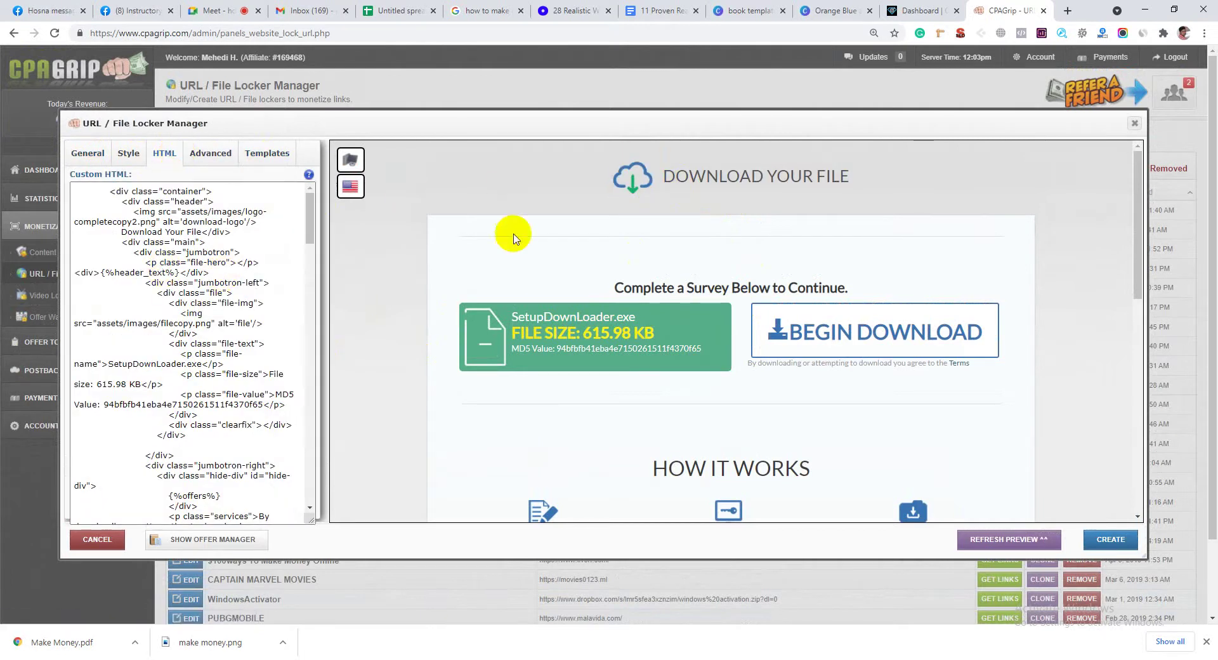
drag(673, 176, 873, 184)
click(874, 184)
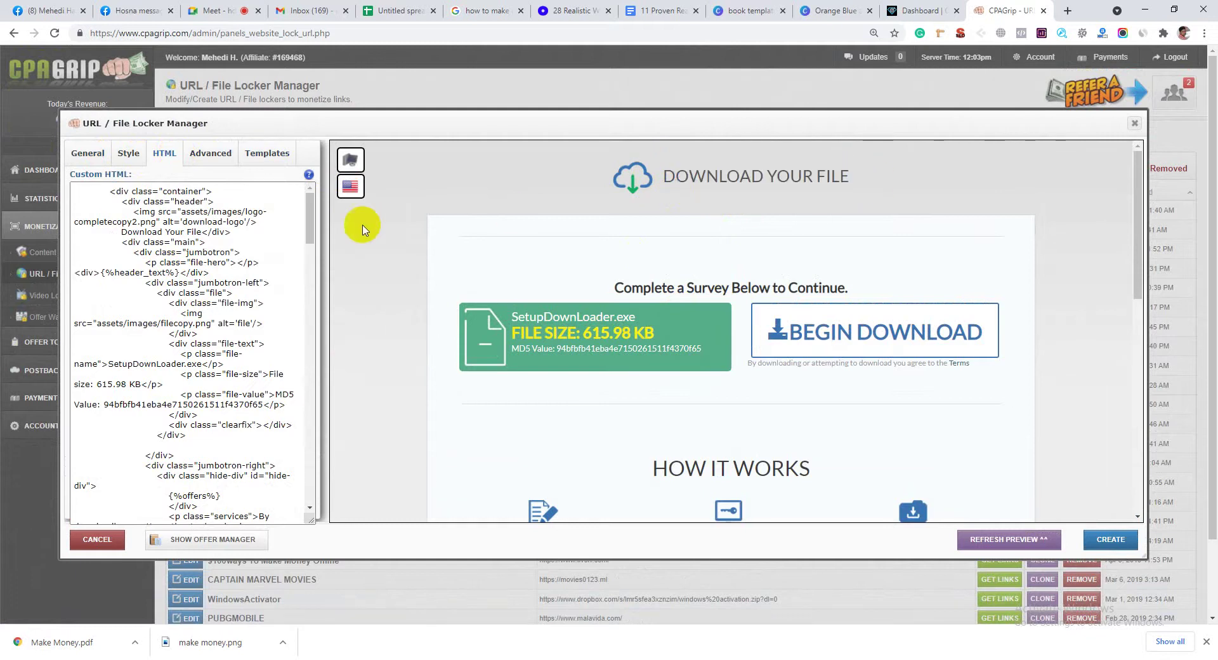
Copy the preview heading "DOWNLOAD YOUR FILE" and search the page for it to locate it in the custom HTML
drag(664, 168, 857, 183)
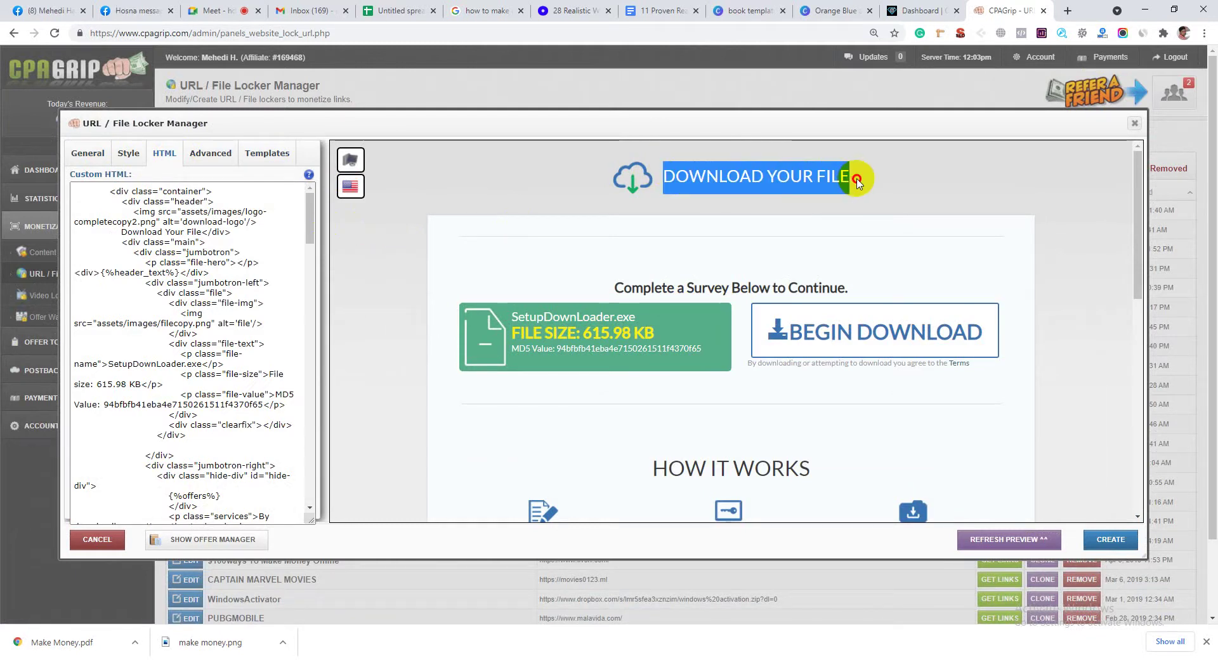
key(ctrl+c)
click(208, 252)
key(ctrl+f)
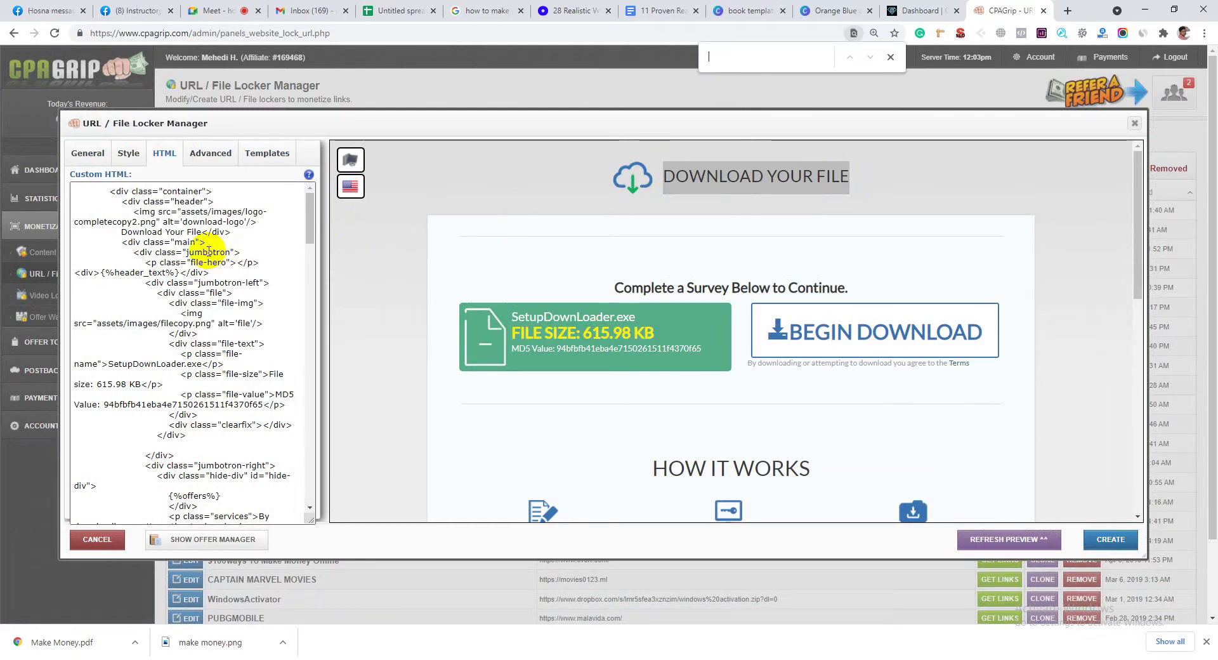
key(ctrl+v)
click(208, 252)
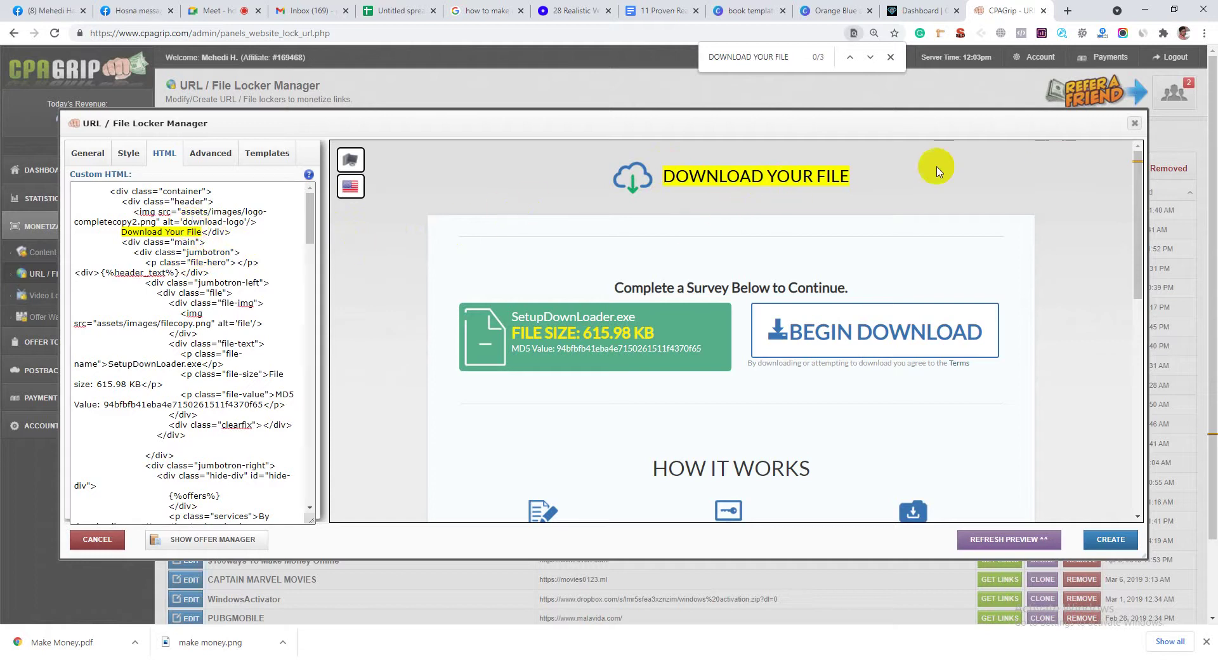
Replace the header text "Download Your File" in the custom HTML with "Download Your Make Money Books For Free"
click(840, 170)
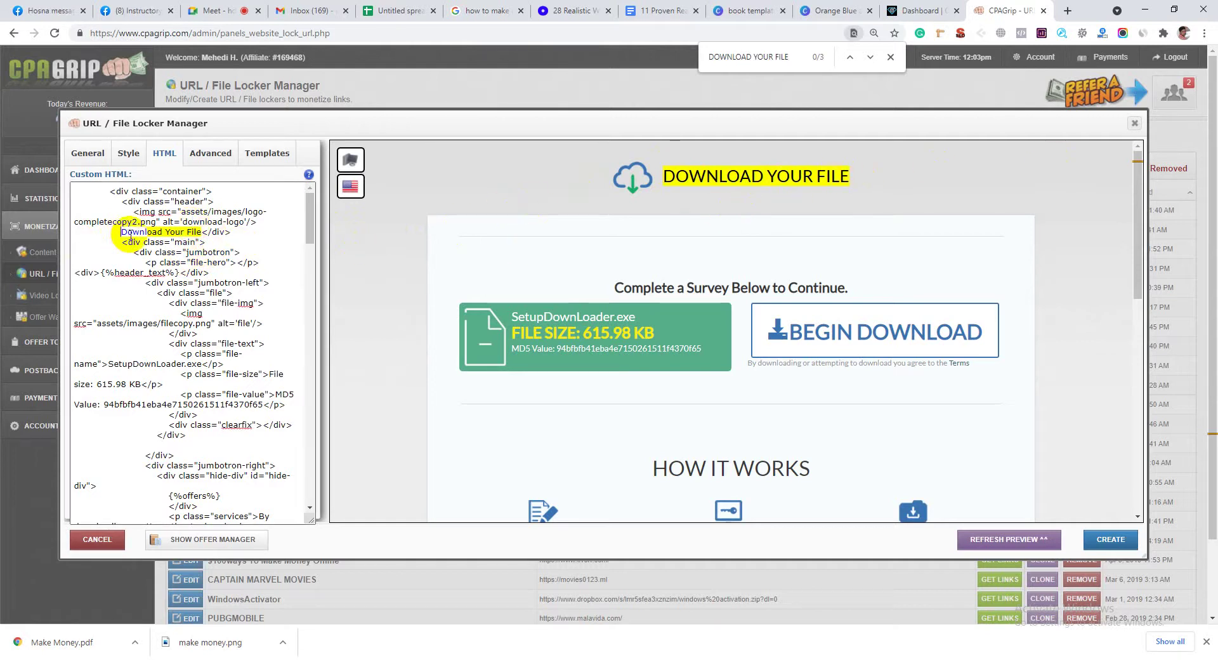
drag(119, 232, 201, 232)
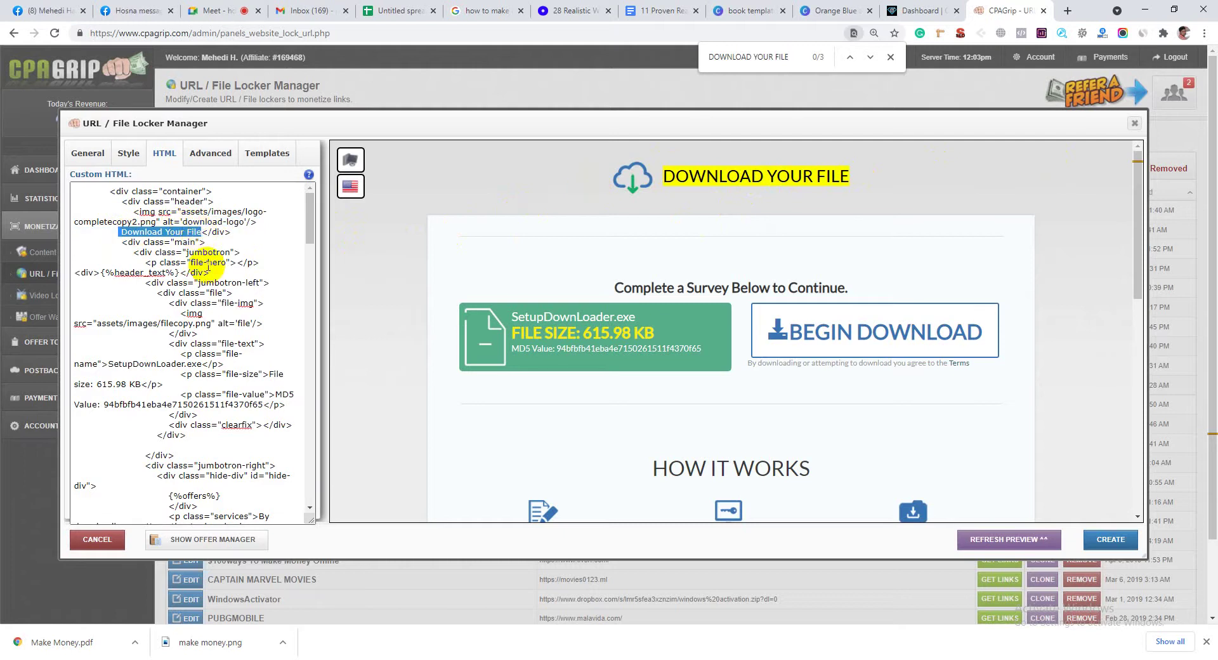
text(Download Your Fi)
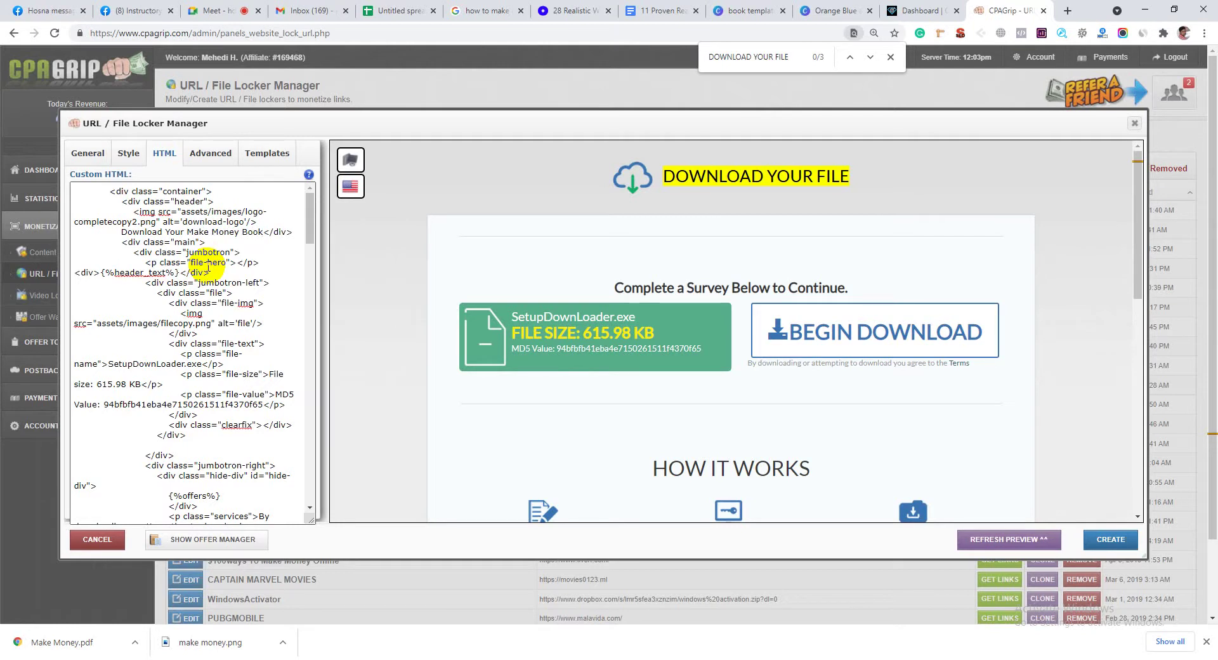
text(F)
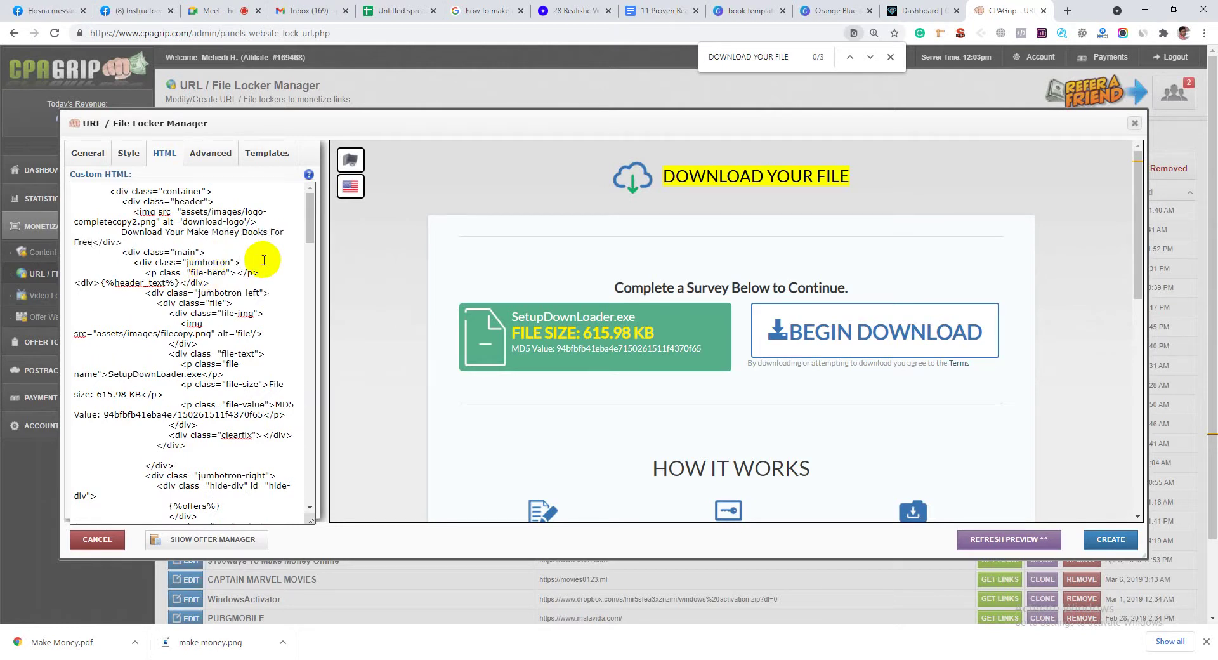
Refresh the locker preview and examine the headline, survey text and how-it-works sections against the custom HTML
click(1031, 543)
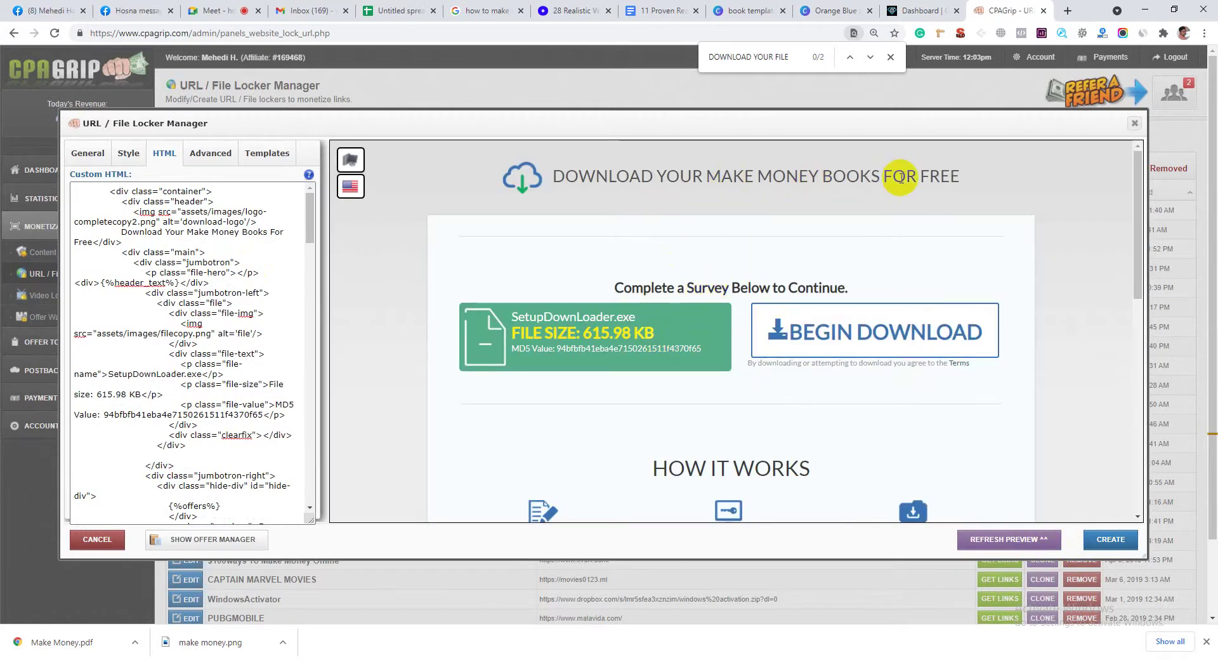
triple_click(738, 290)
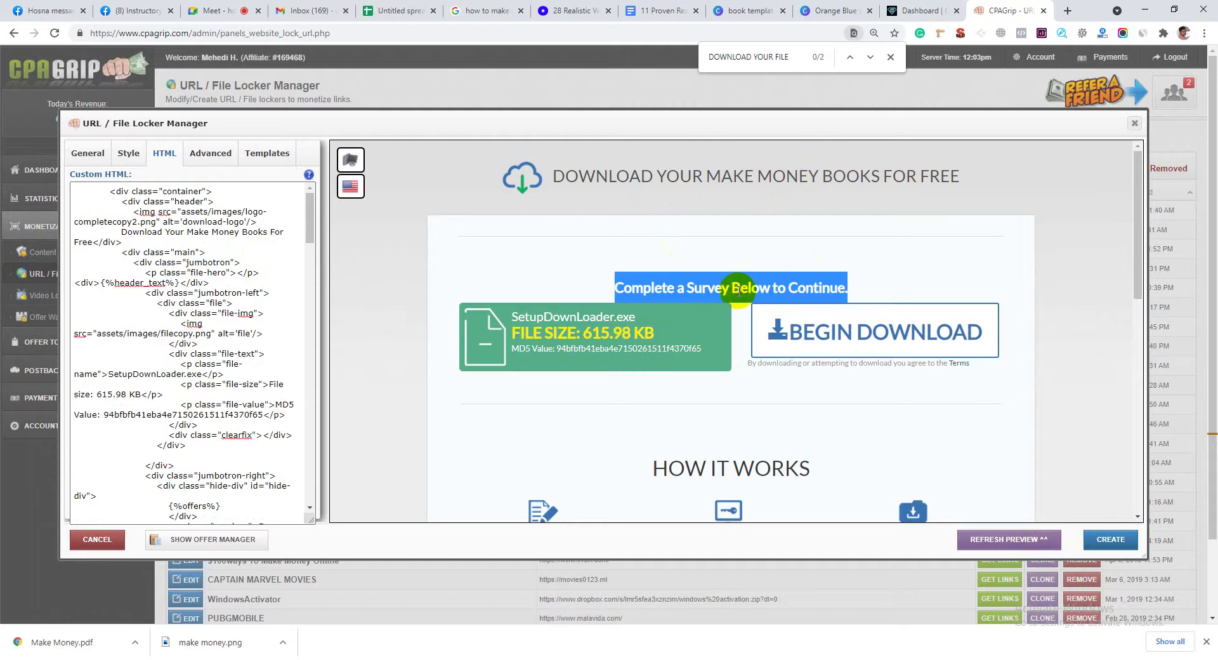
click(158, 164)
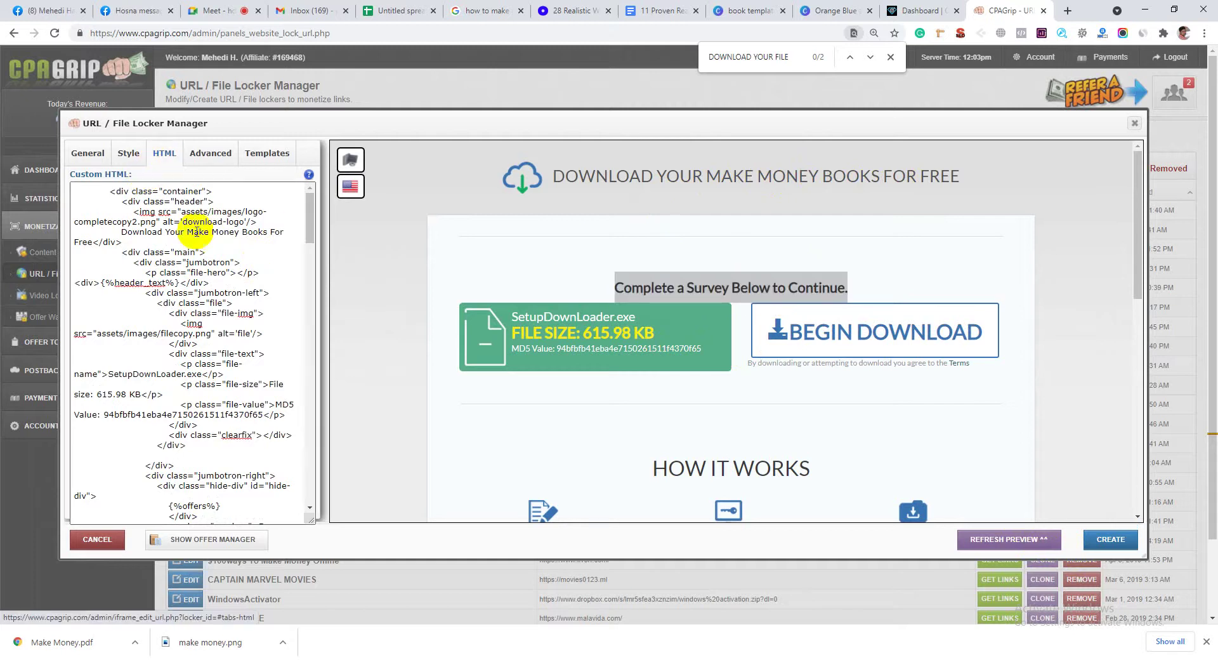
scroll(169, 273, down, 1)
scroll(648, 375, down, 4)
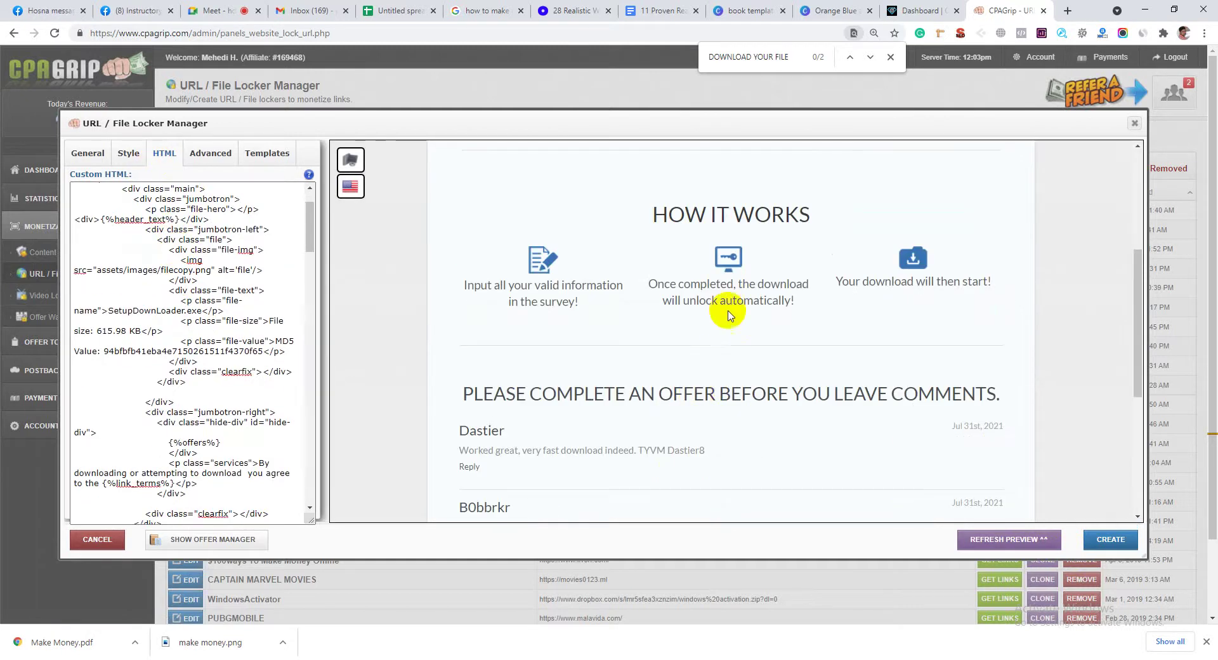
scroll(232, 309, down, 2)
scroll(230, 308, down, 4)
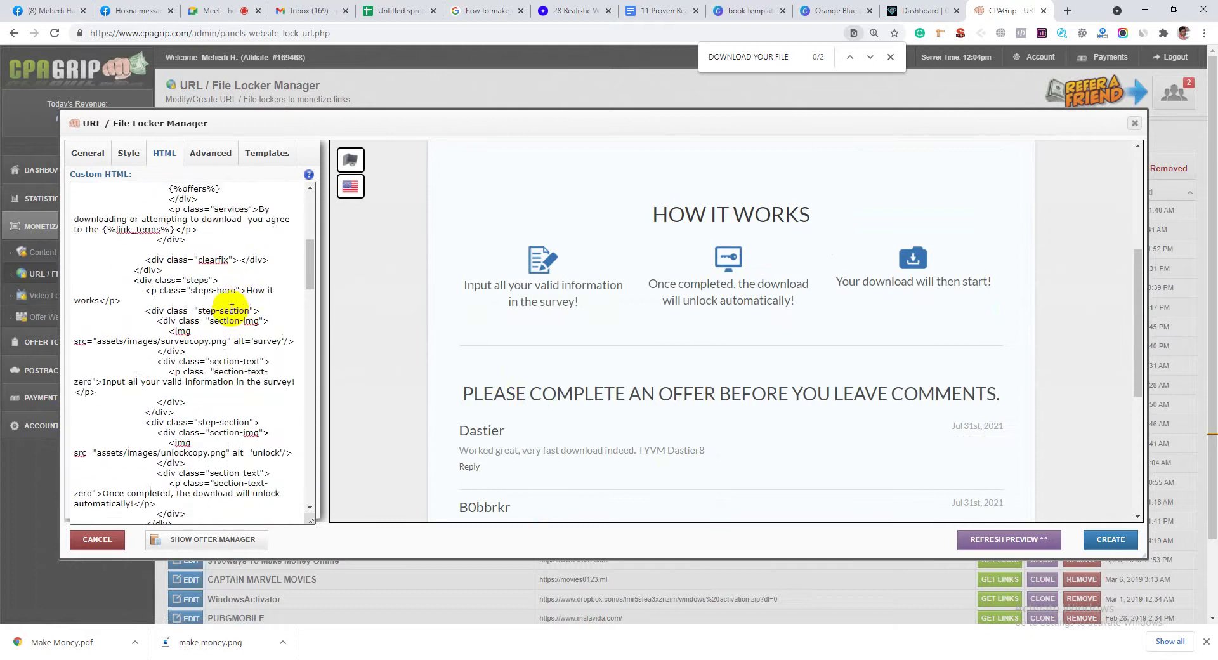
scroll(739, 389, up, 4)
click(687, 279)
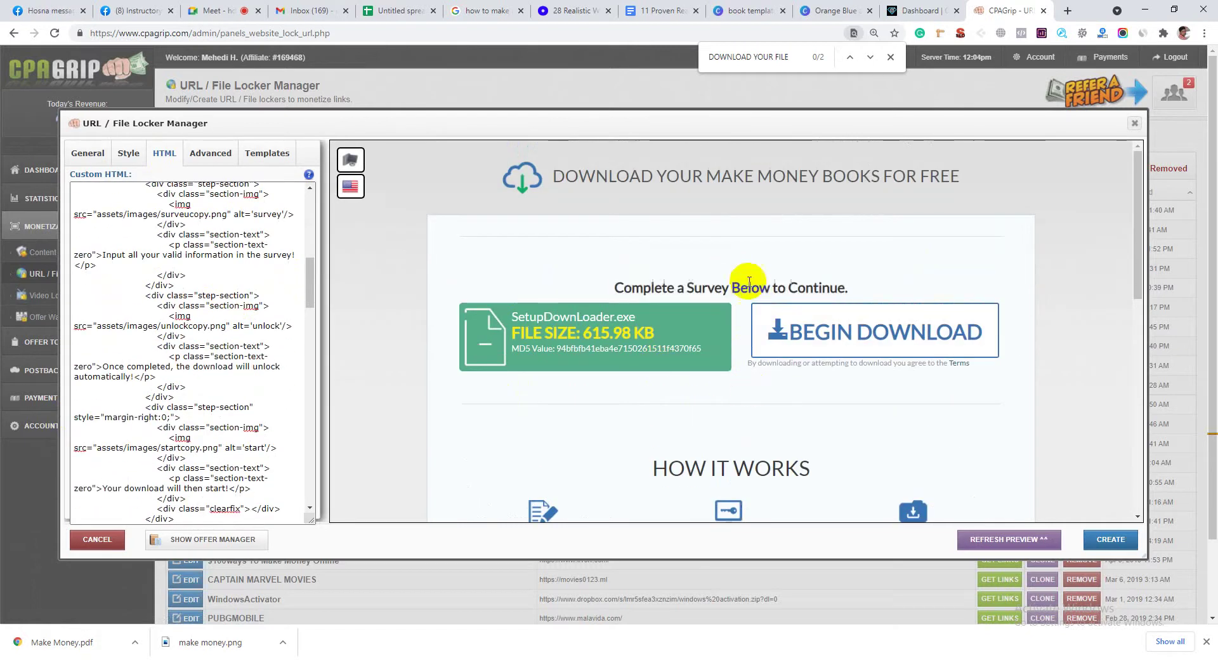
Test the Begin Download button in the preview to view its offer list, and reload the preview
click(884, 353)
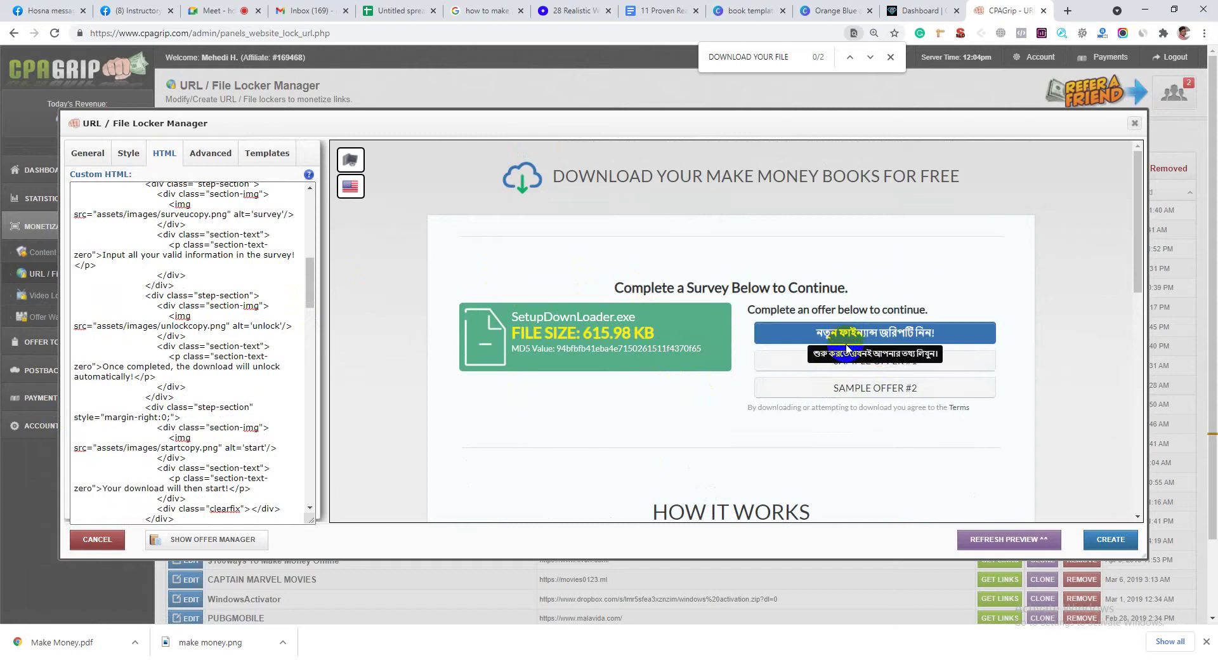
drag(810, 309, 923, 305)
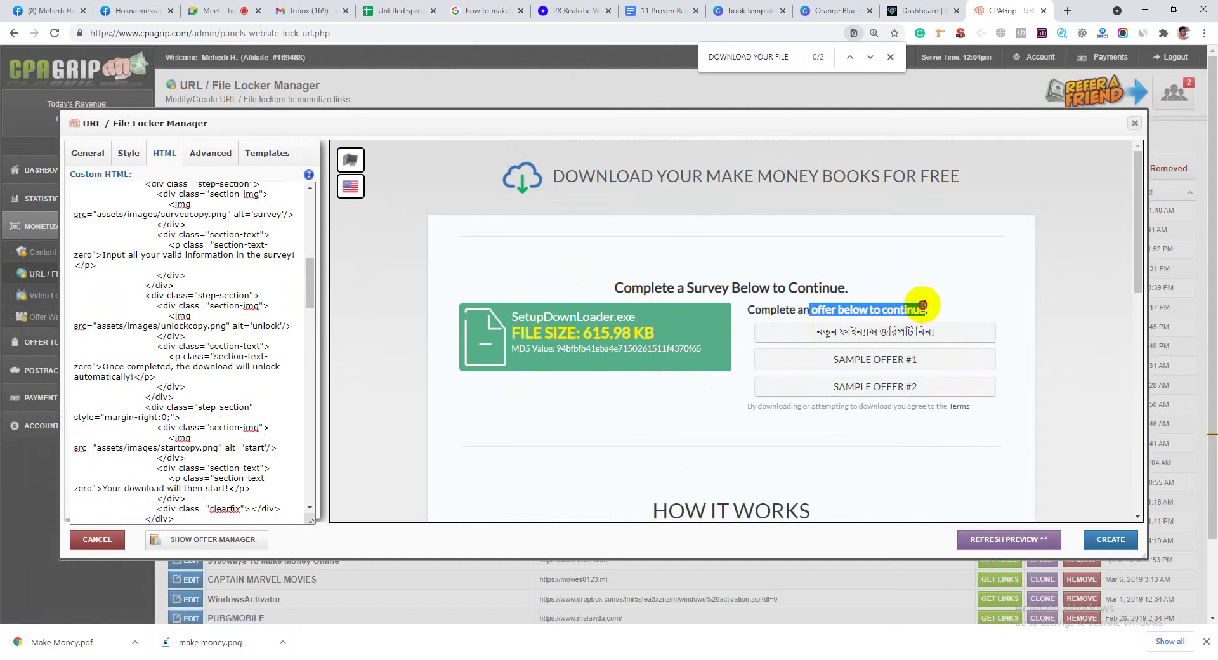
click(923, 306)
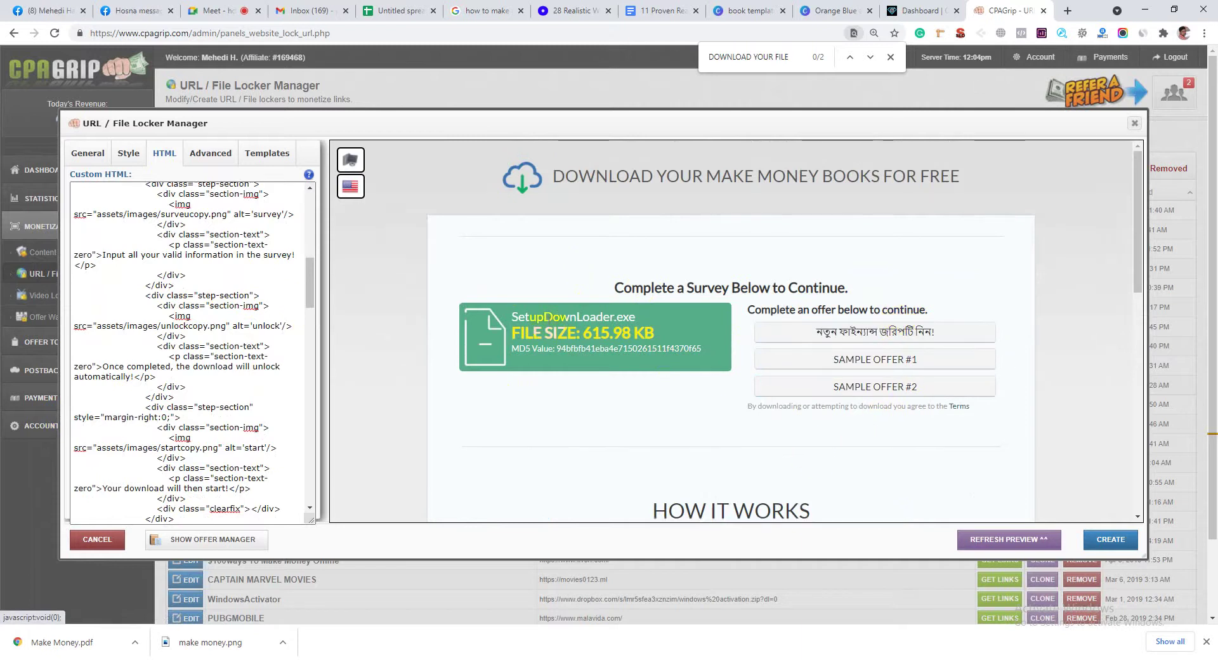
scroll(261, 274, up, 2)
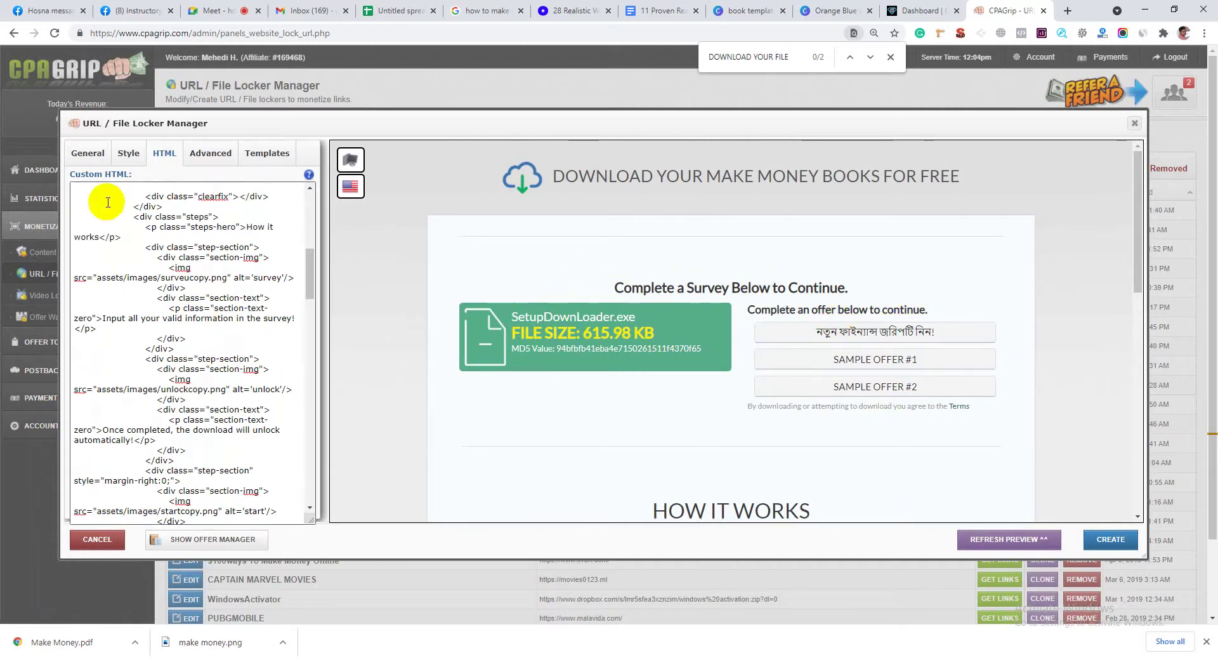
click(997, 539)
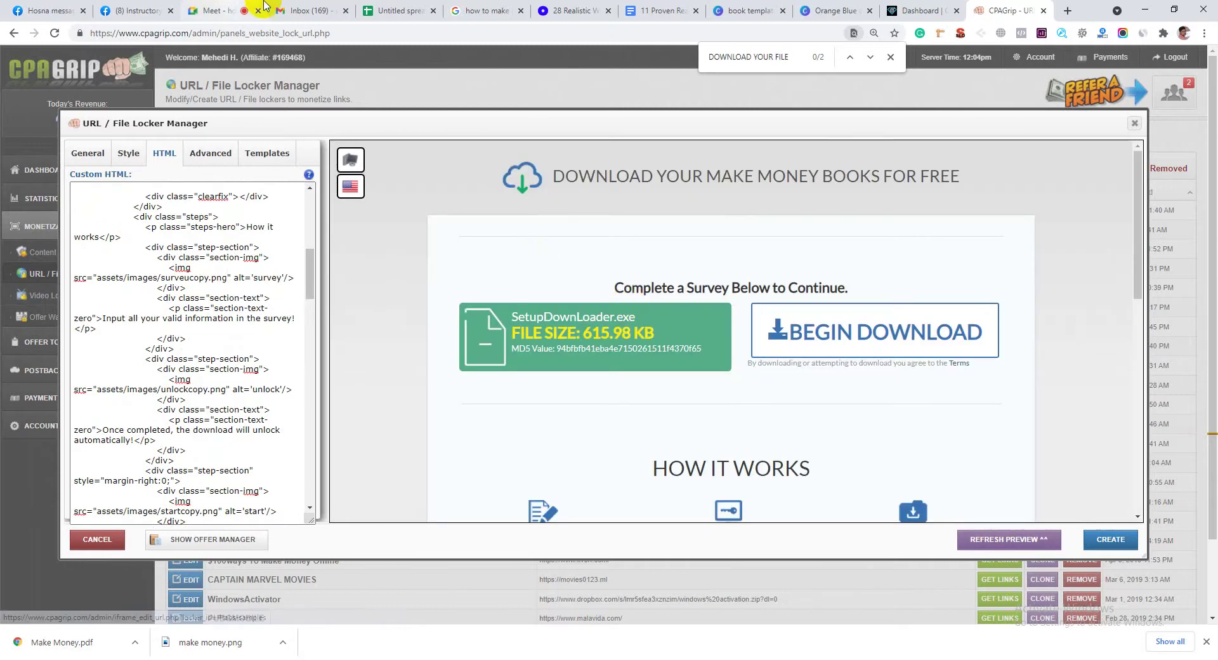
Switch to the Google Meet call, admit the waiting participant, and return to the CPAGrip locker editor
click(229, 7)
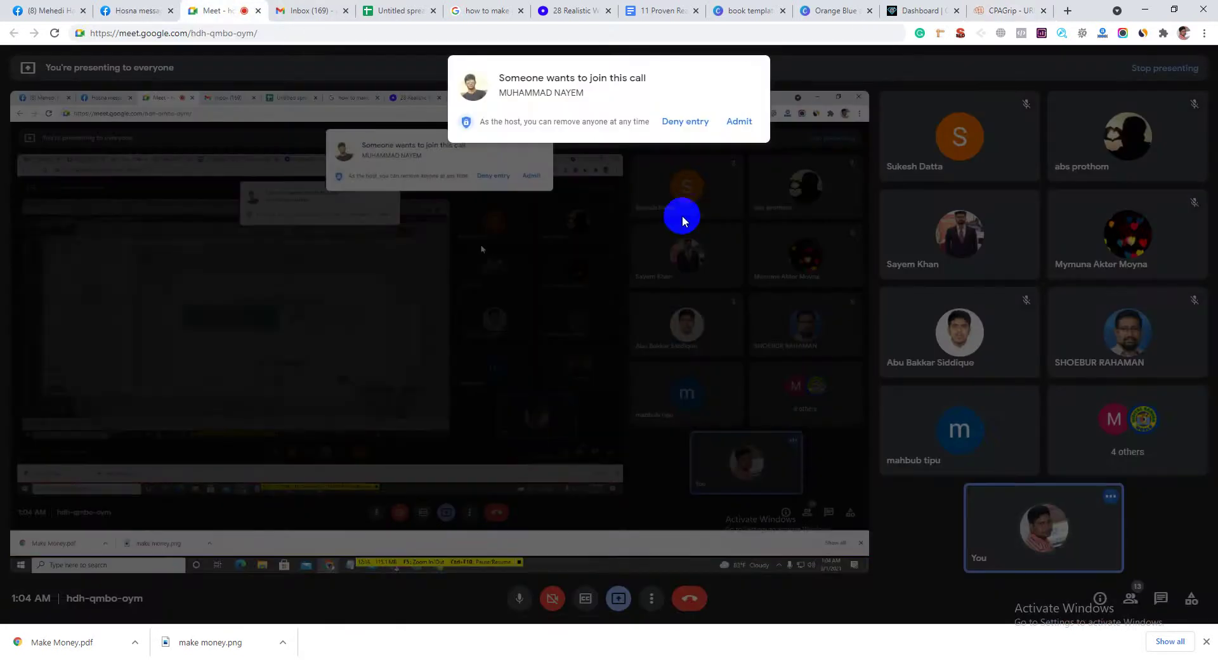
click(742, 121)
click(753, 11)
click(923, 9)
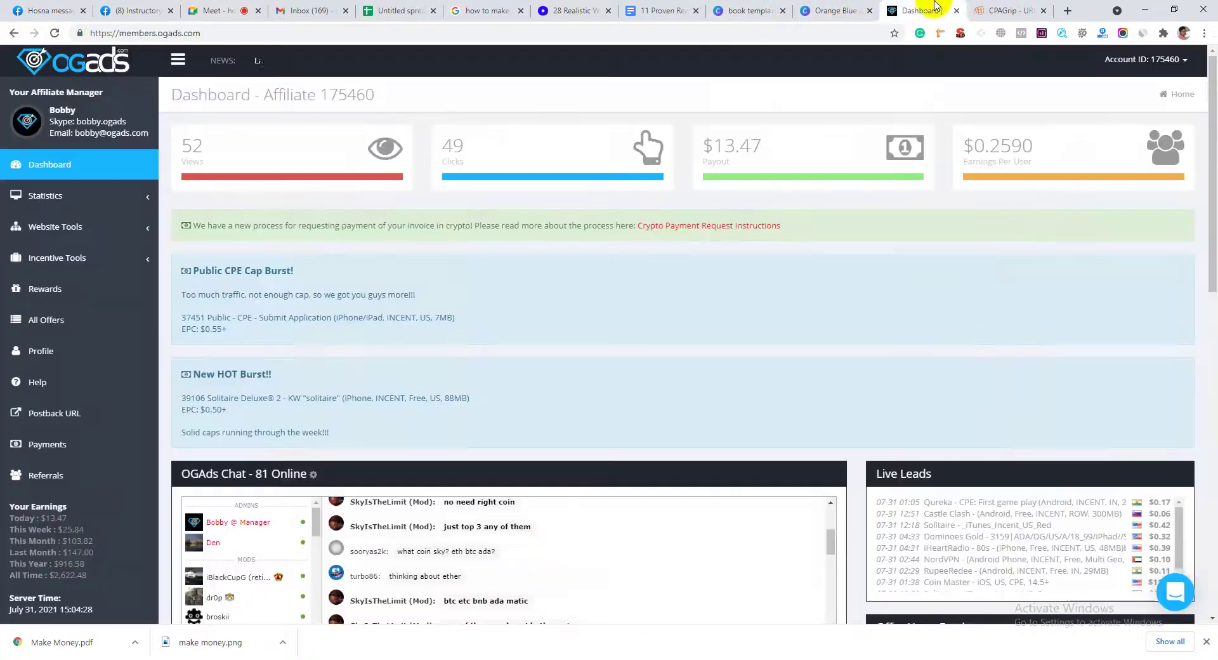
click(976, 6)
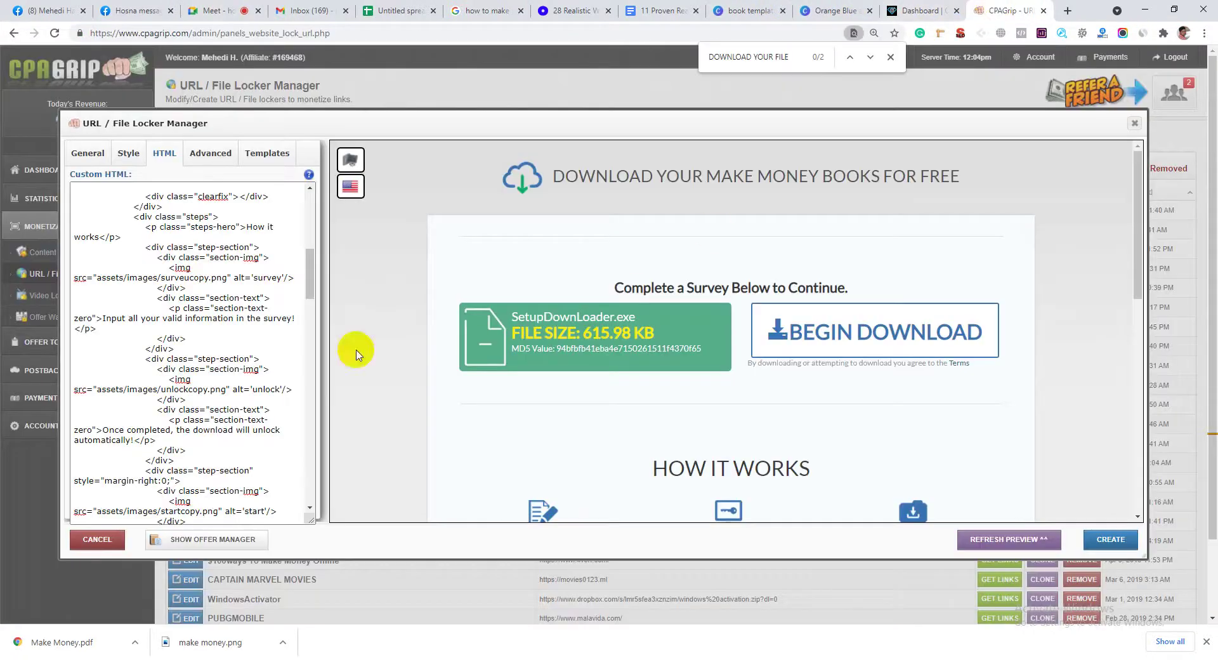
Examine the locker's custom CSS rules and compare them with the elements in the page preview
scroll(120, 317, up, 3)
click(127, 167)
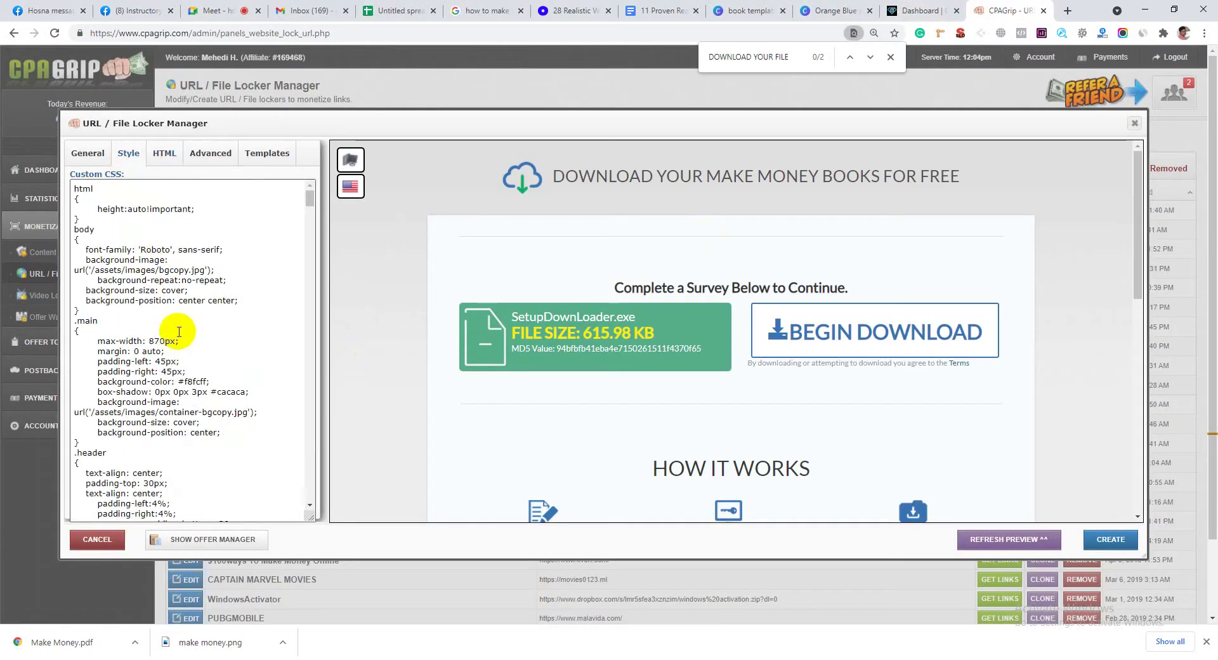
scroll(179, 331, down, 10)
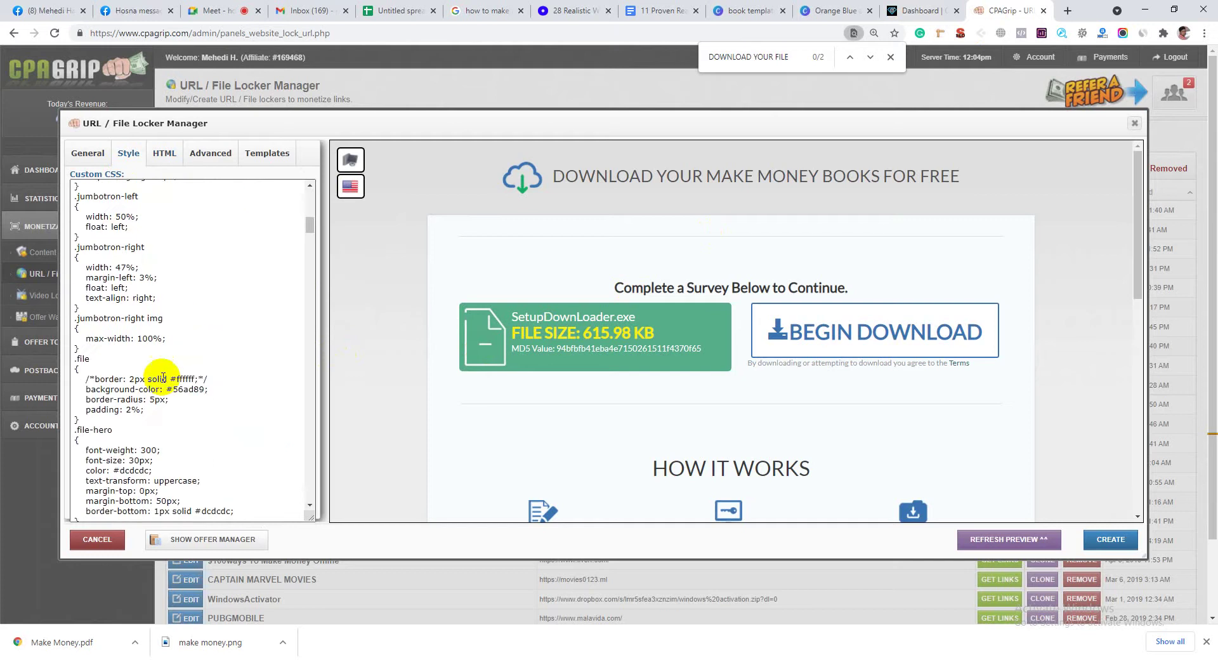
scroll(700, 277, down, 3)
scroll(698, 276, up, 3)
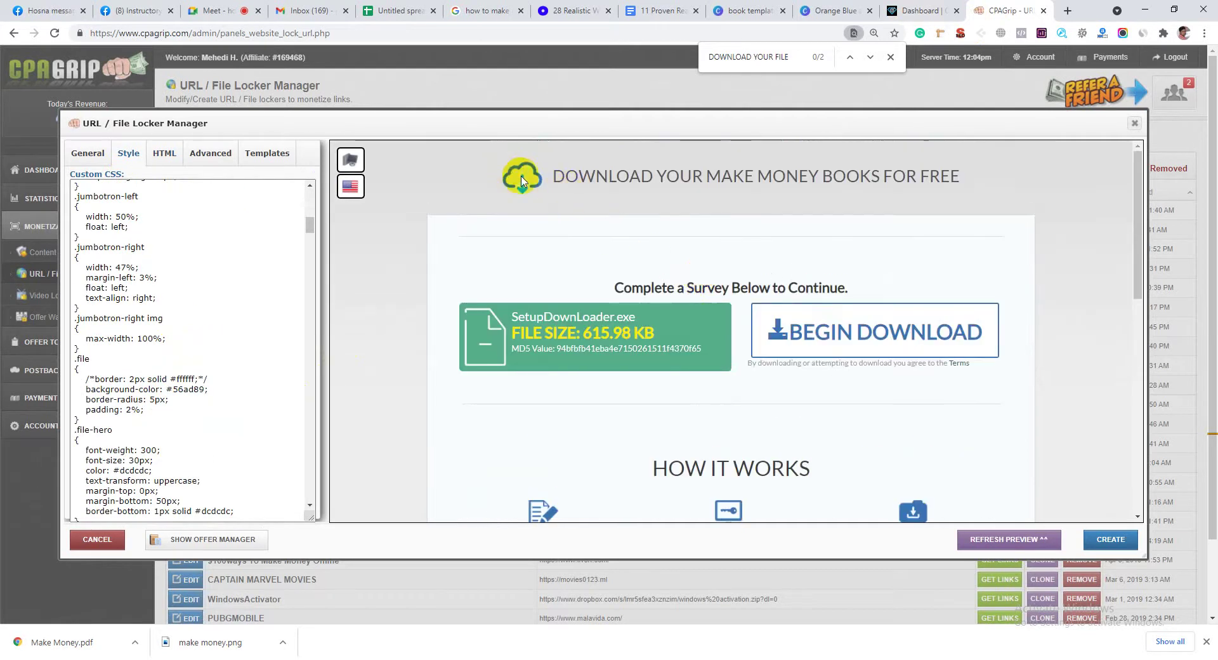
scroll(728, 332, down, 3)
scroll(734, 334, up, 3)
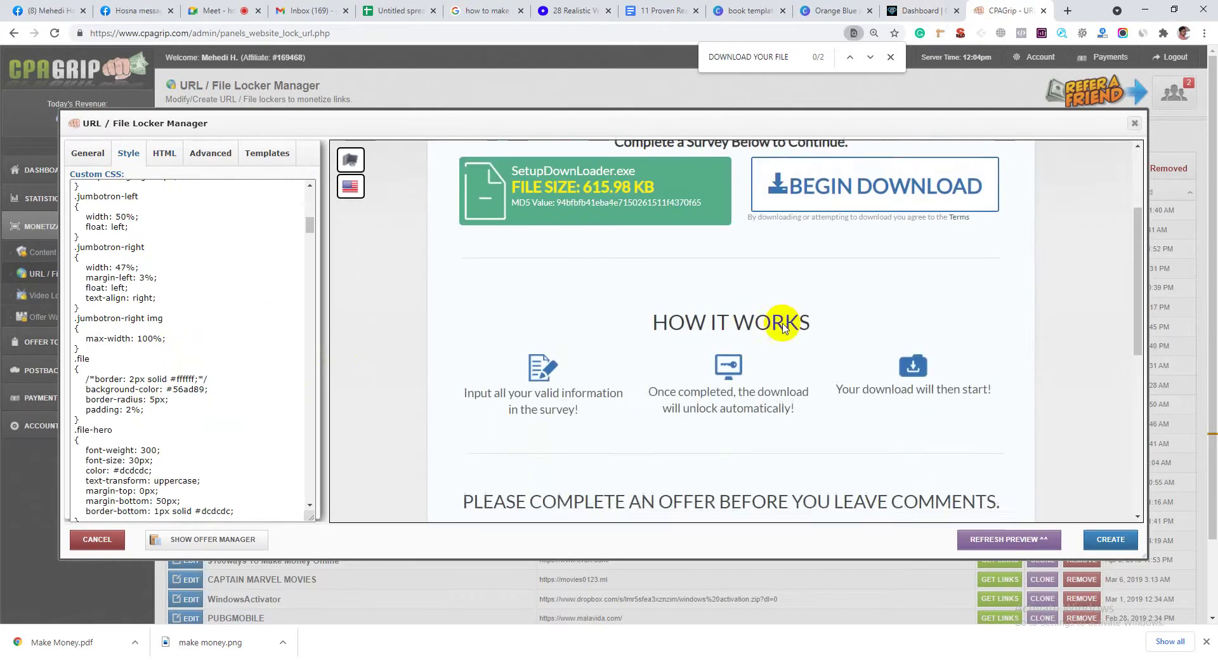
Name the new URL / file locker "Make money" in its general settings
click(81, 153)
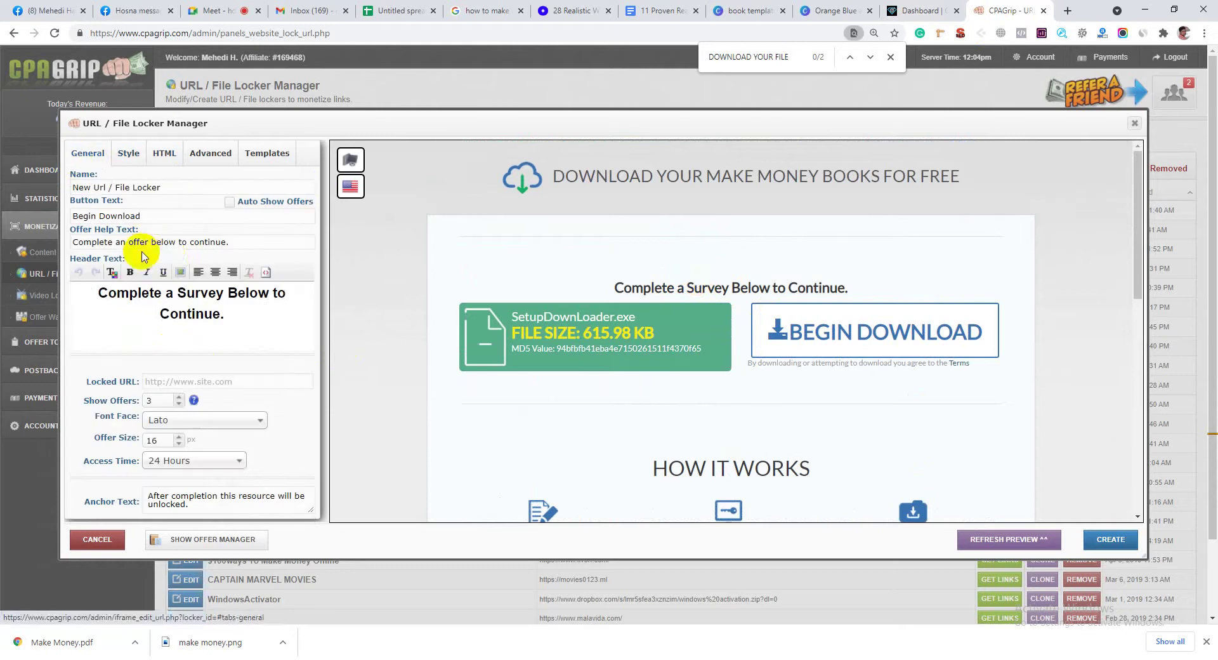
triple_click(147, 189)
text(Make money)
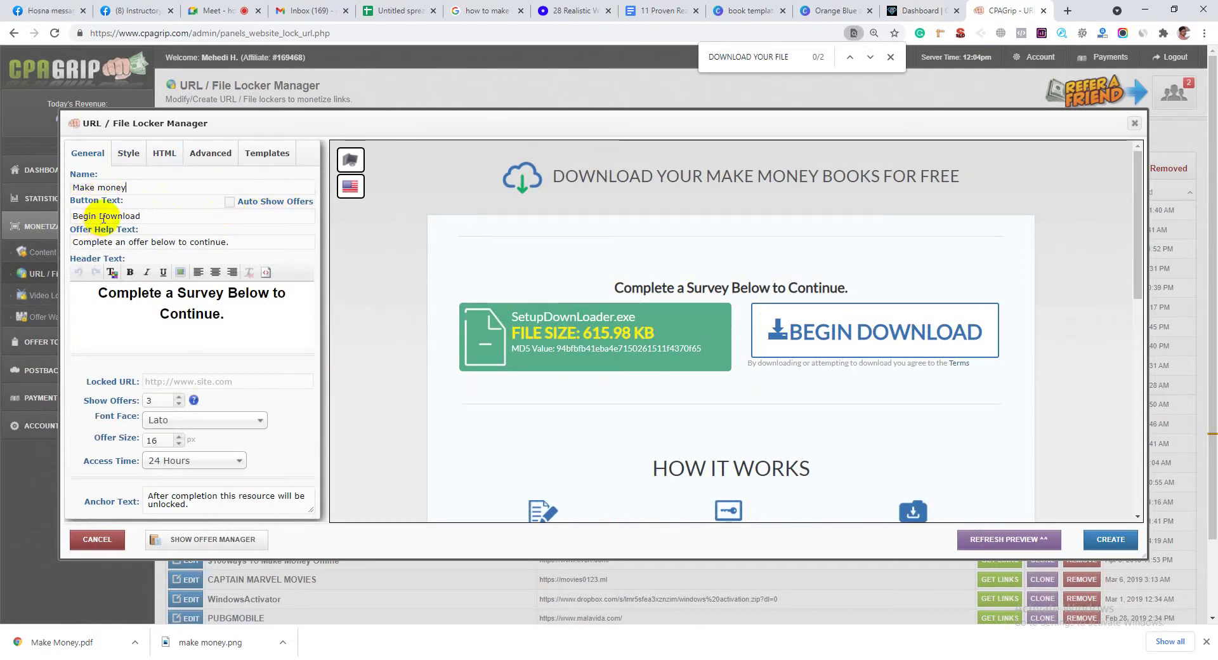
Set the locker's button text to "Download Now"
click(633, 287)
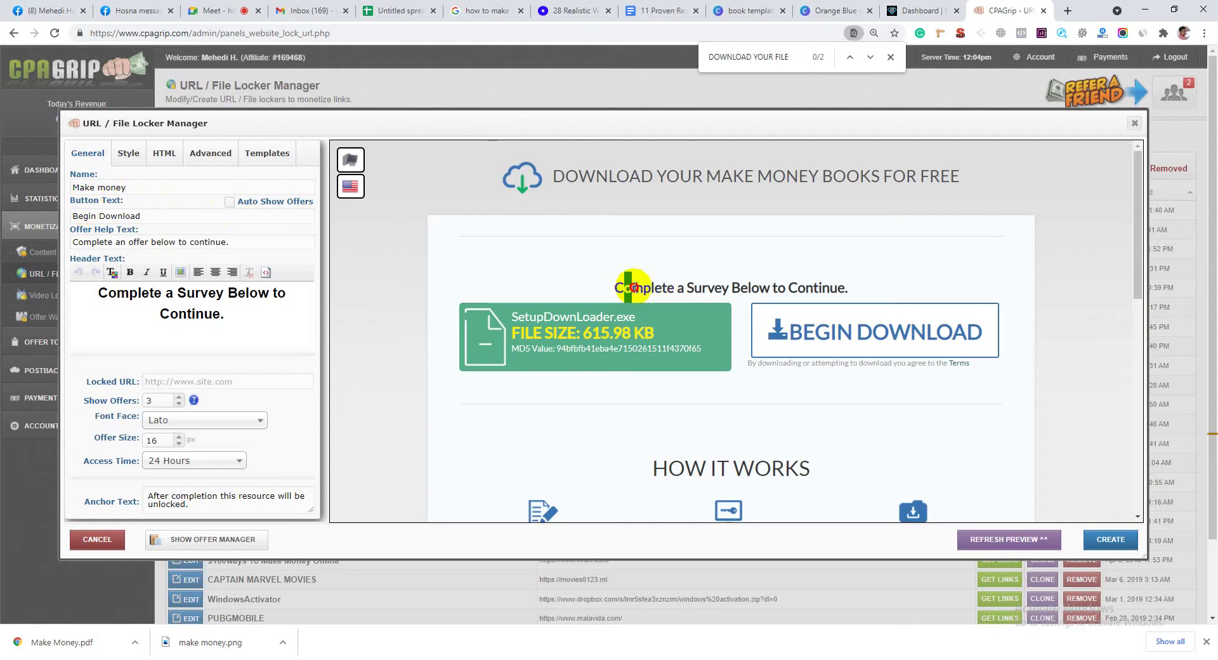
drag(634, 287, 732, 288)
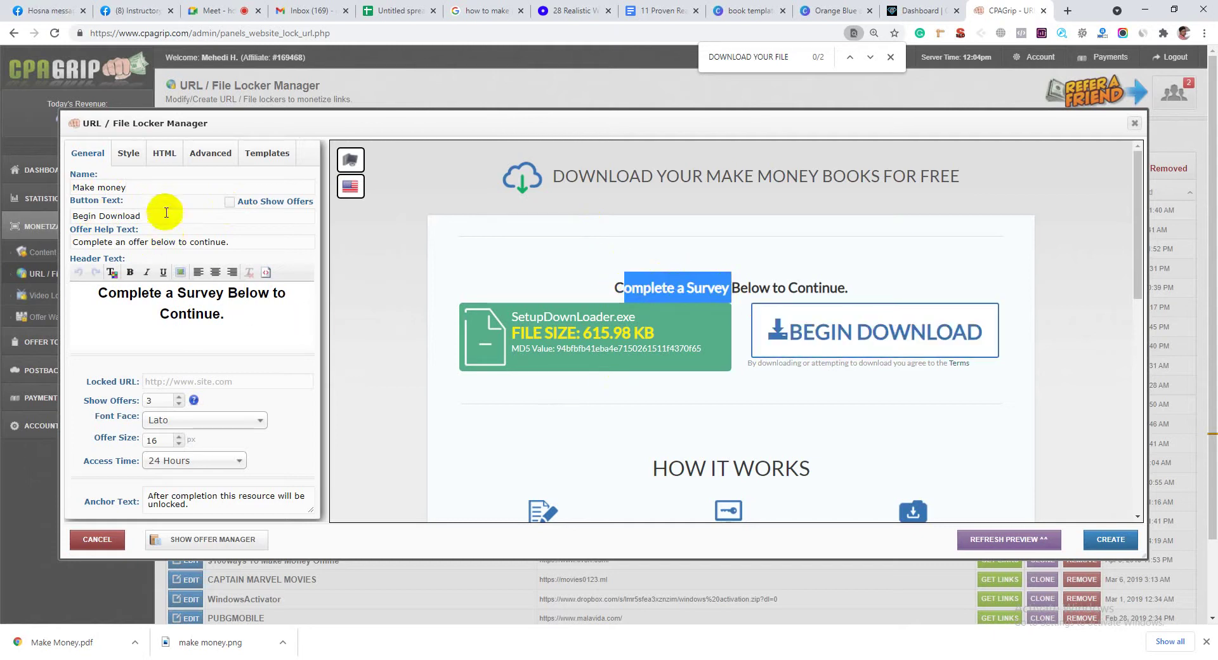
drag(167, 212, 54, 212)
text(D)
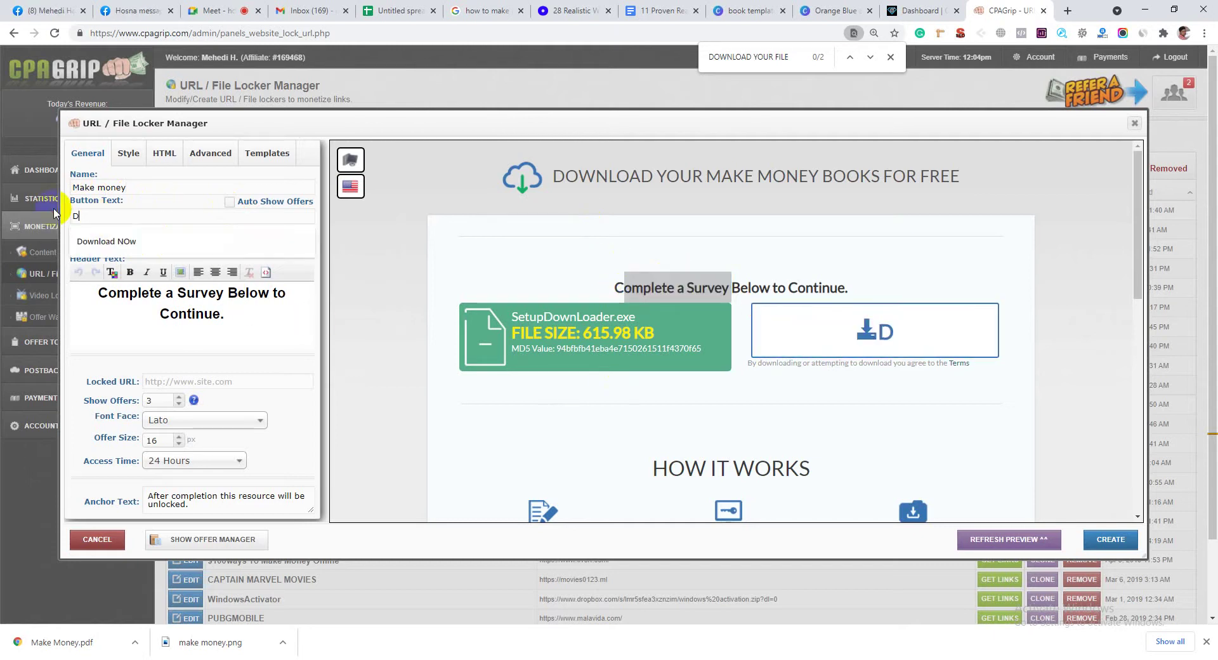
text(ownload Now)
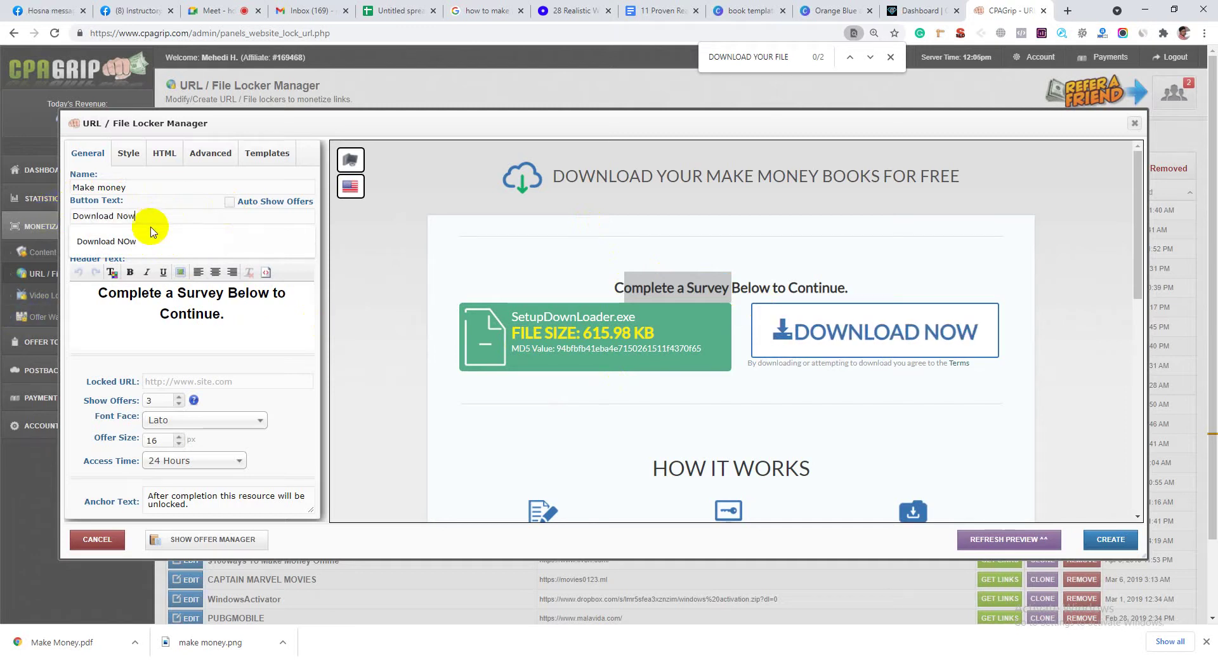
Clear the survey sentence from the locker's header text
click(109, 310)
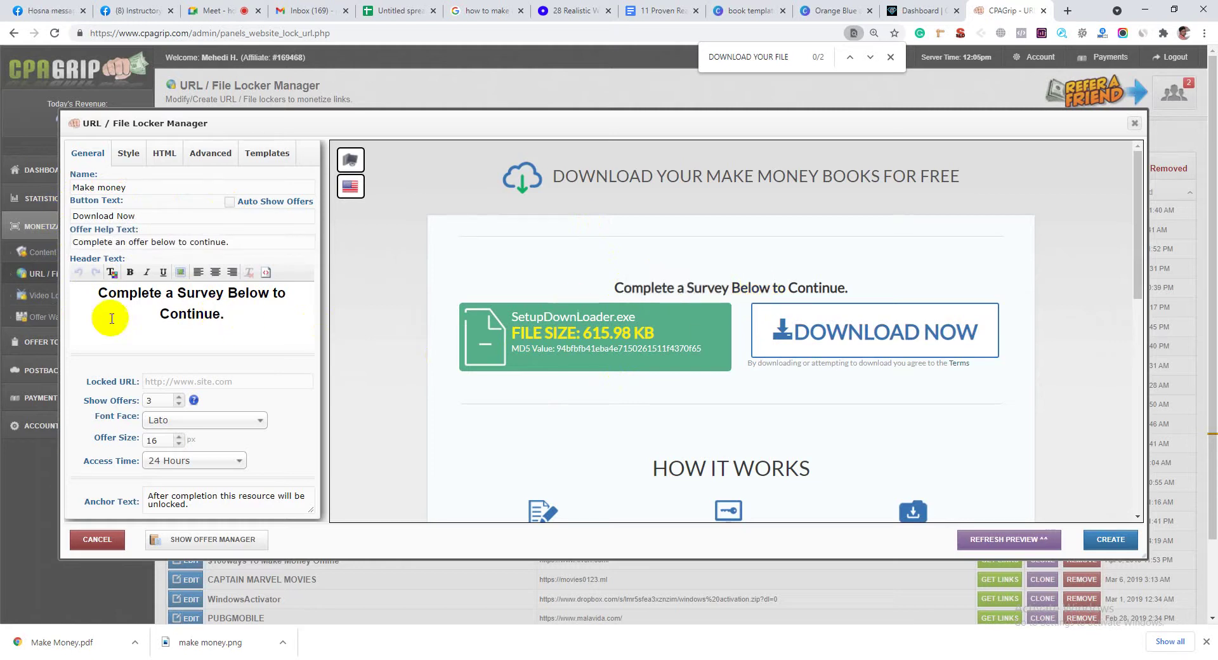
drag(236, 314, 88, 290)
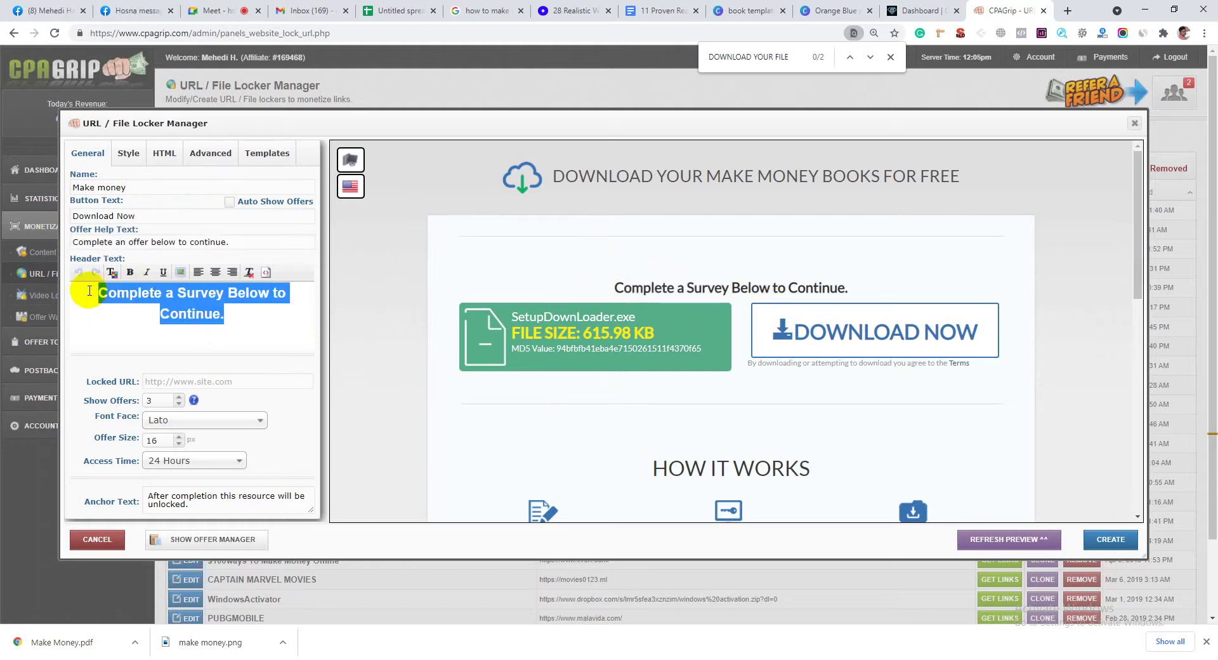
text(Comp)
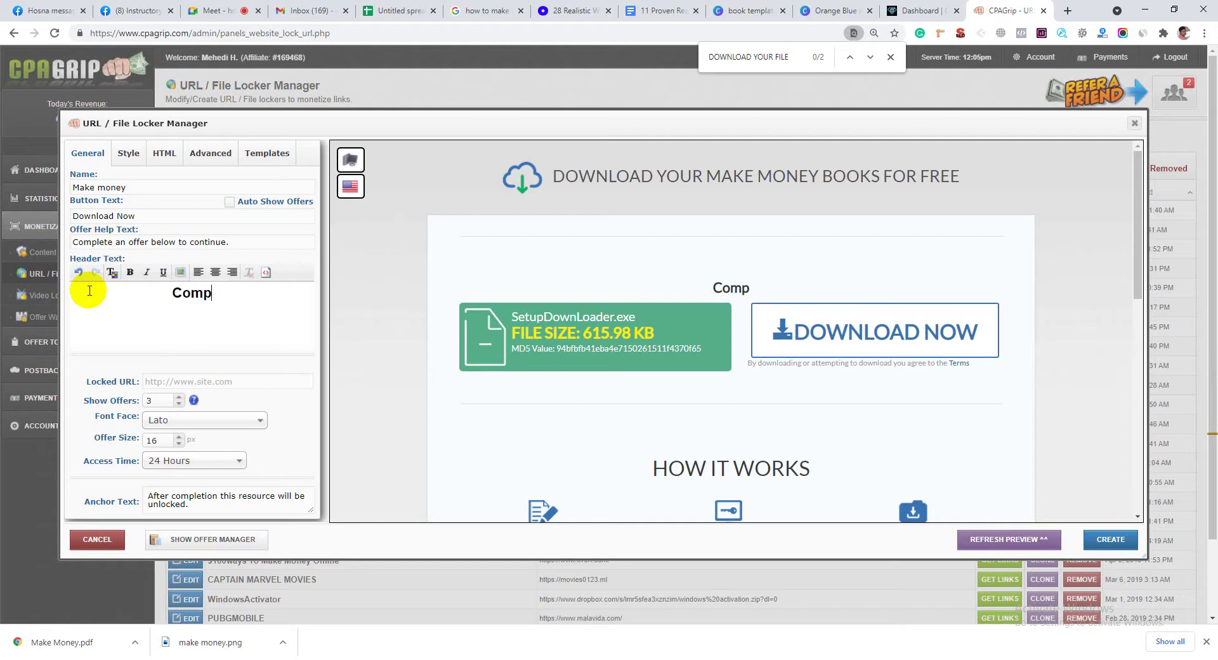
text(let)
key(BackSpace)
key(BackSpace)
key(BackSpace)
text(le)
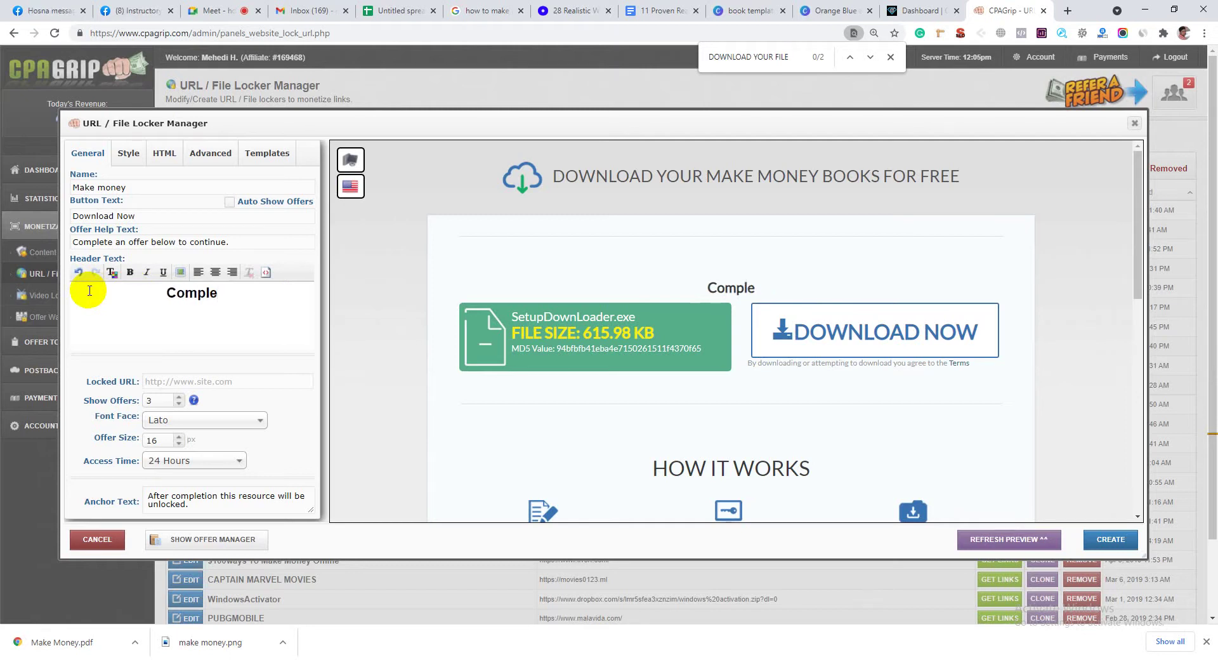
text(te)
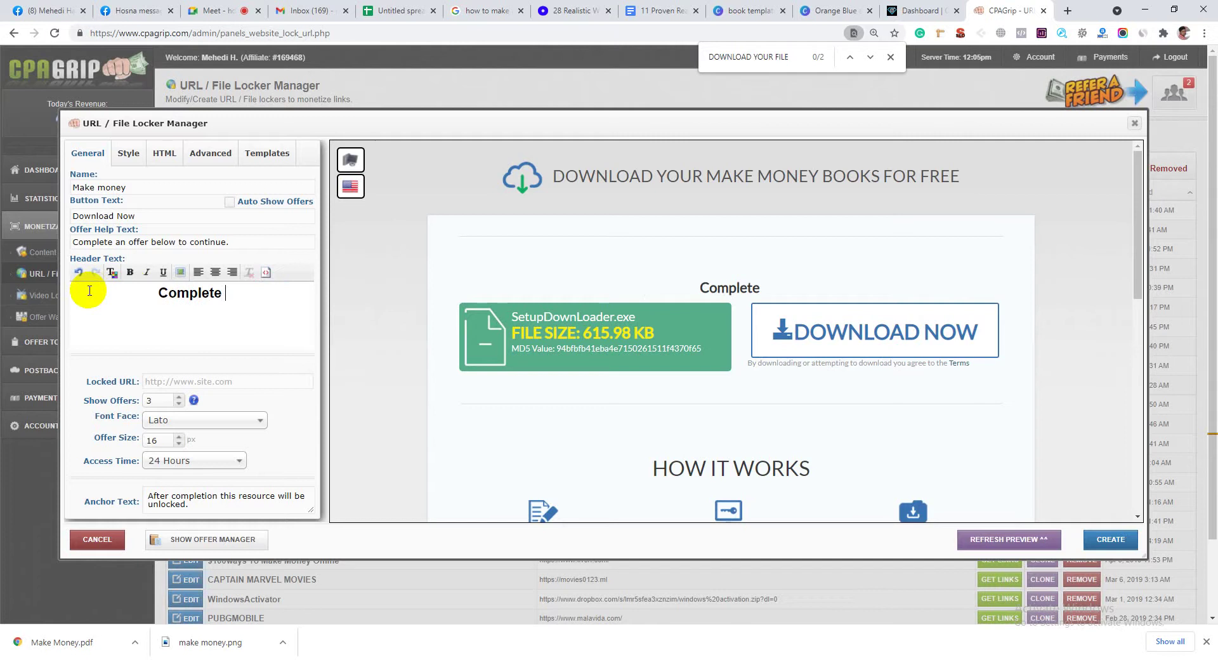
key(BackSpace)
key(BackSpace)
key(BackSpace)
key(BackSpace)
key(BackSpace)
key(BackSpace)
key(BackSpace)
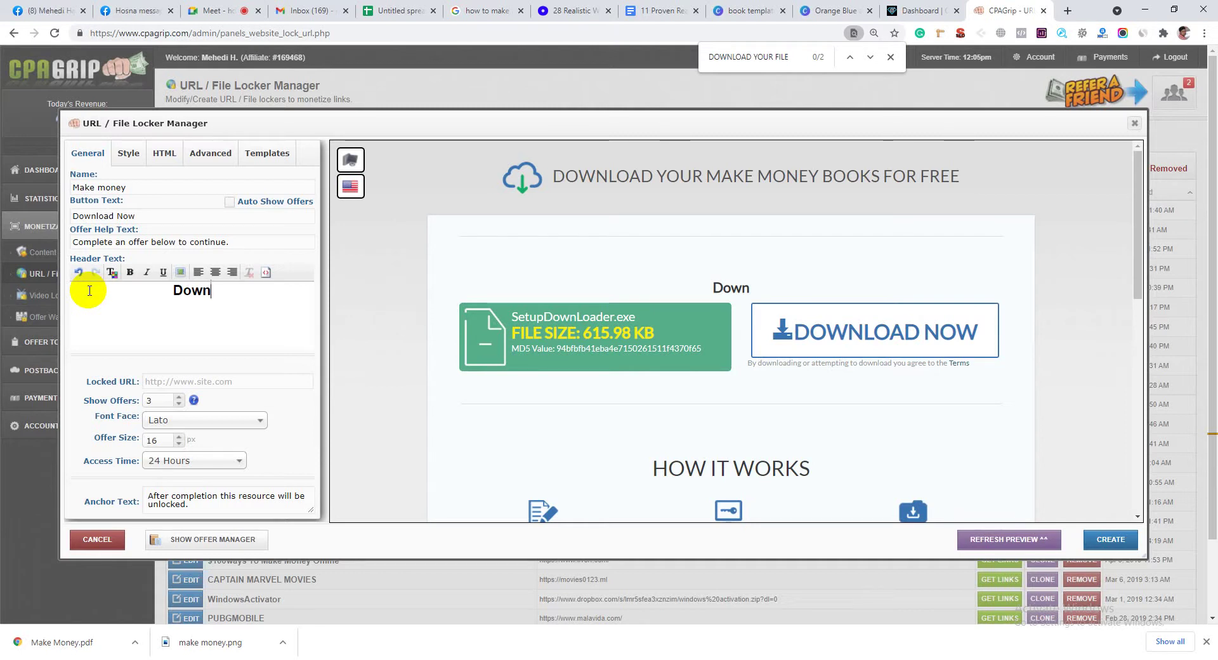
text(load)
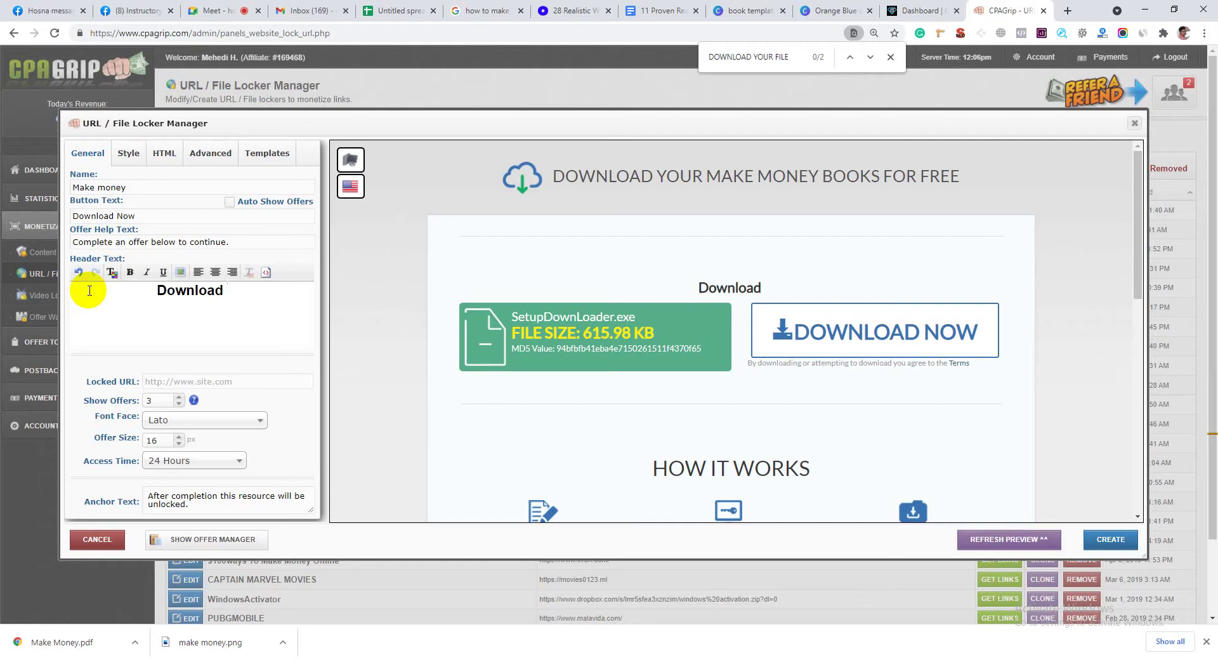
key(BackSpace)
key(BackSpace)
key(BackSpace)
key(BackSpace)
key(BackSpace)
key(BackSpace)
key(BackSpace)
key(BackSpace)
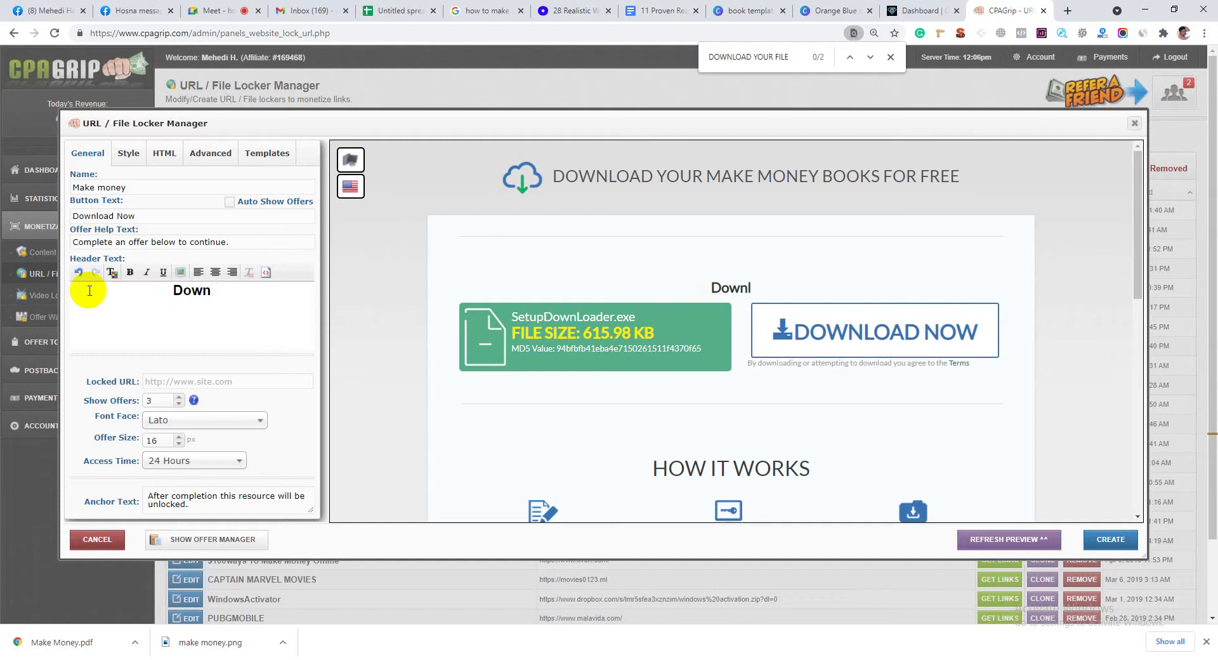
Enter "Install any 1 apps or complete any survey for get your Free Copy" as the locker's header text
text(Inst)
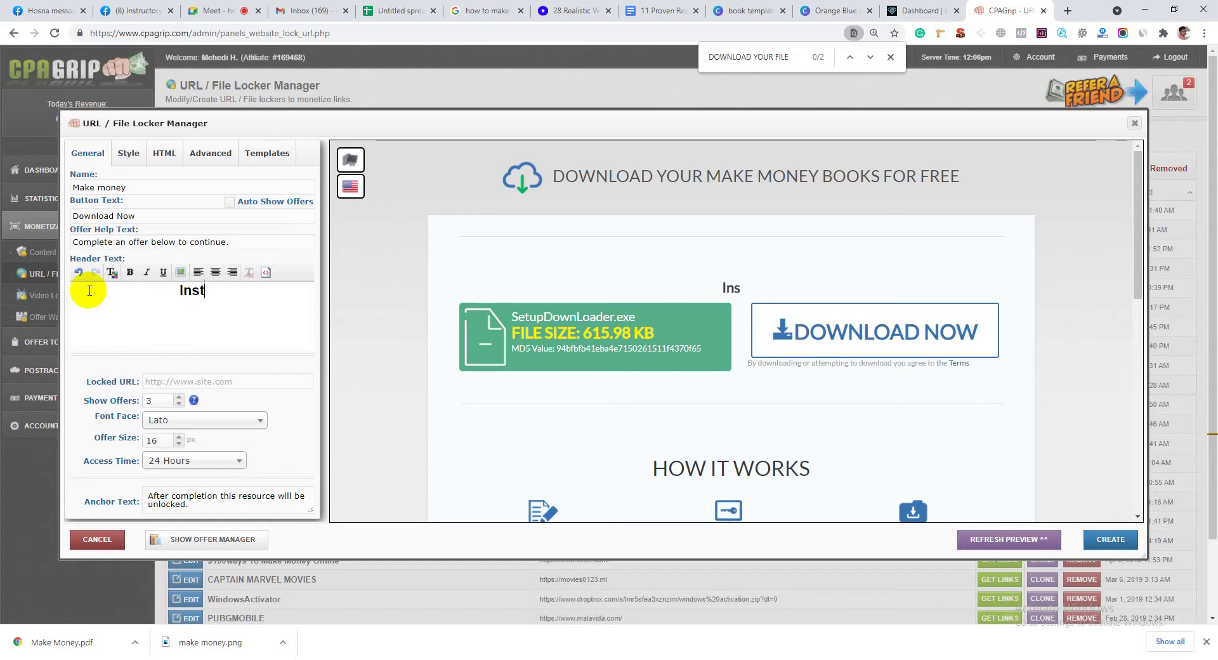
text(all )
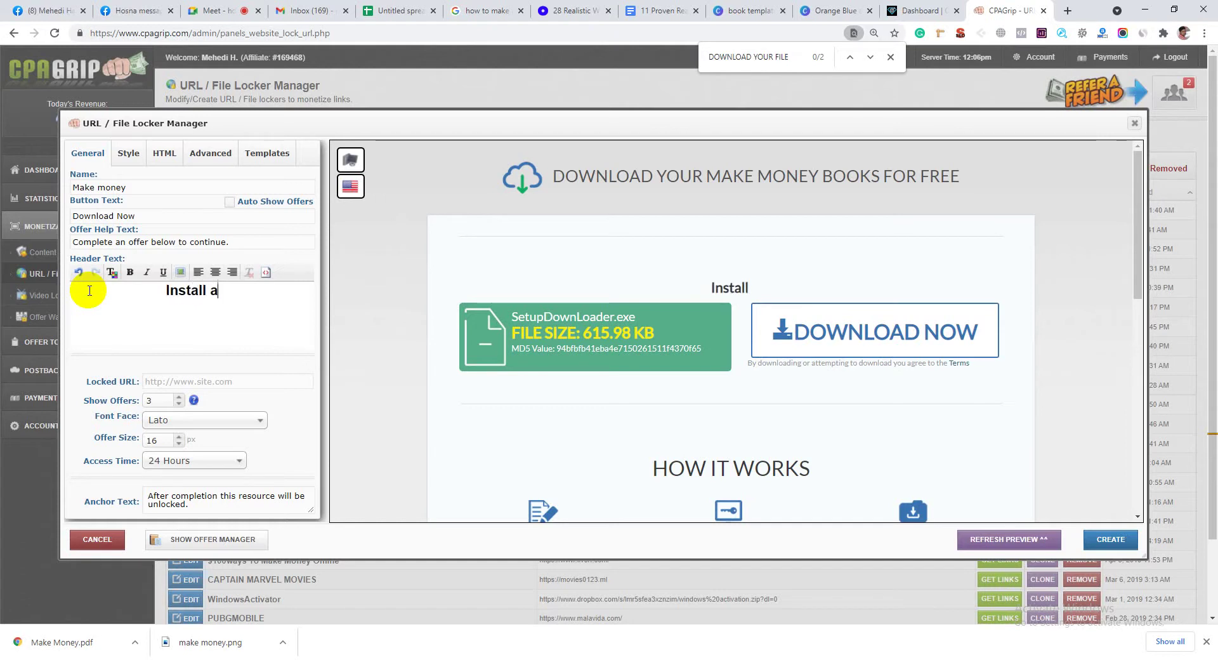
text(ay)
text(n)
text(y 1)
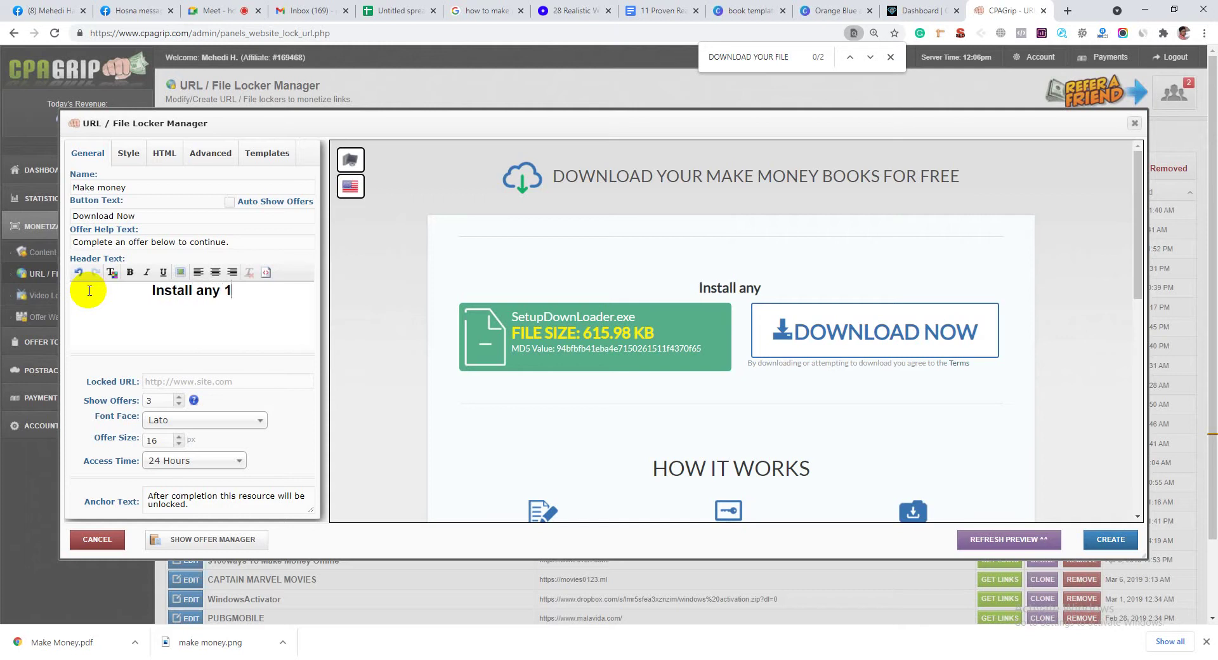
text( apps or )
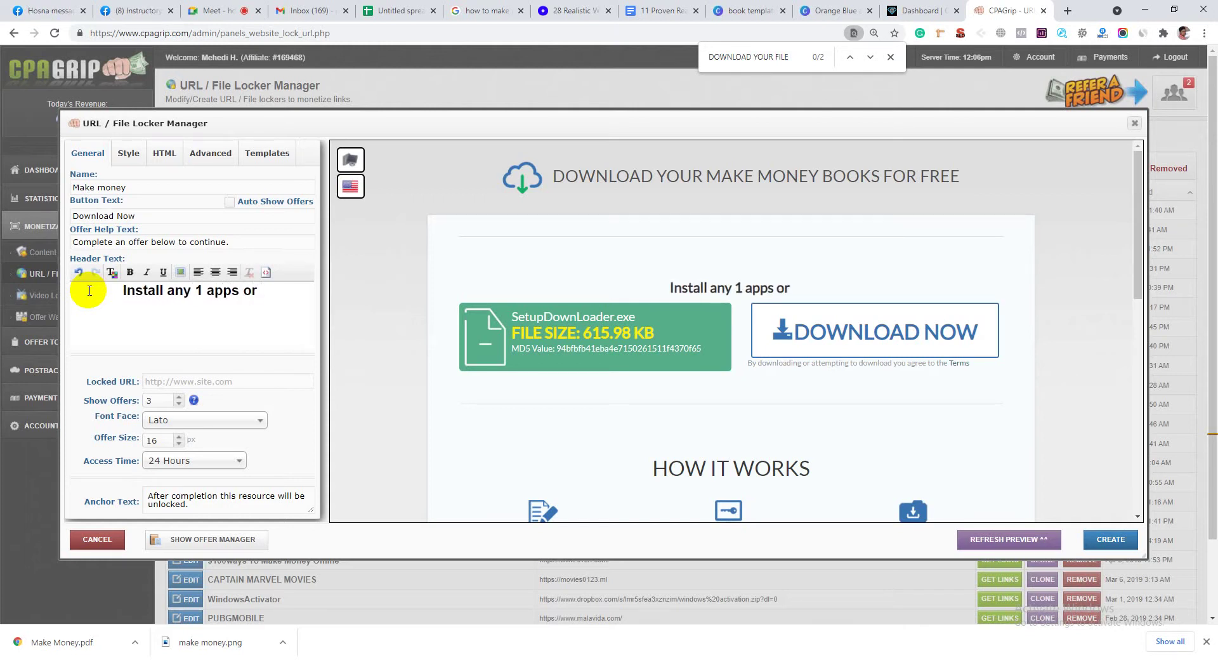
text(co)
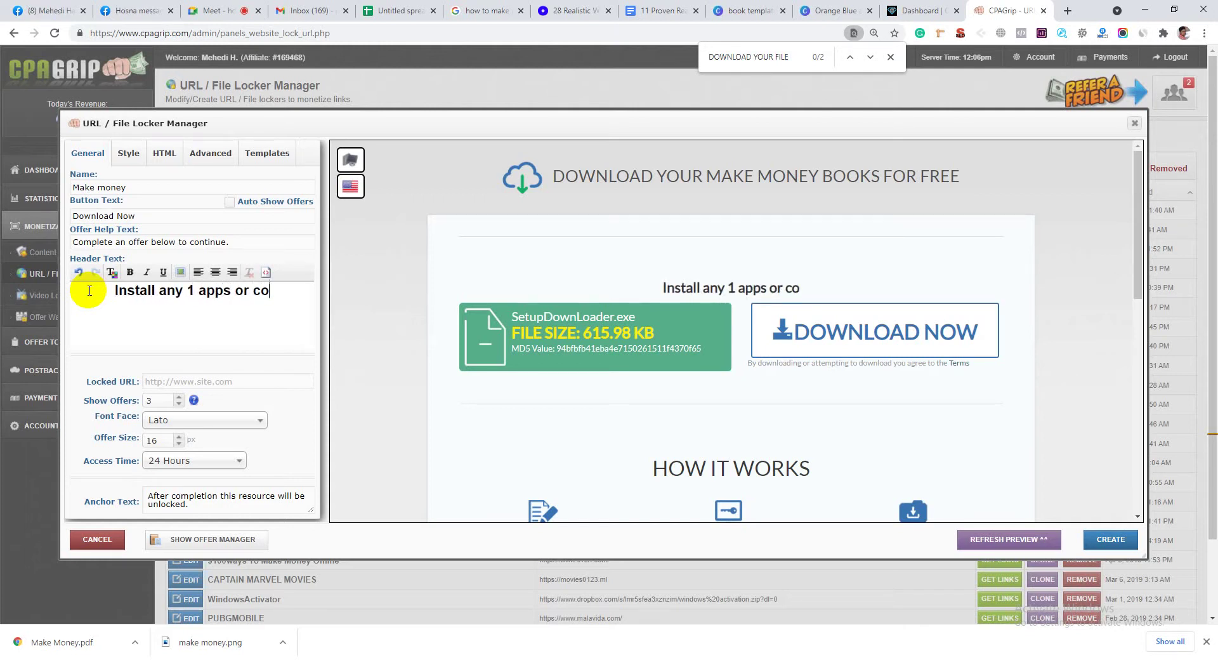
text(mplete any )
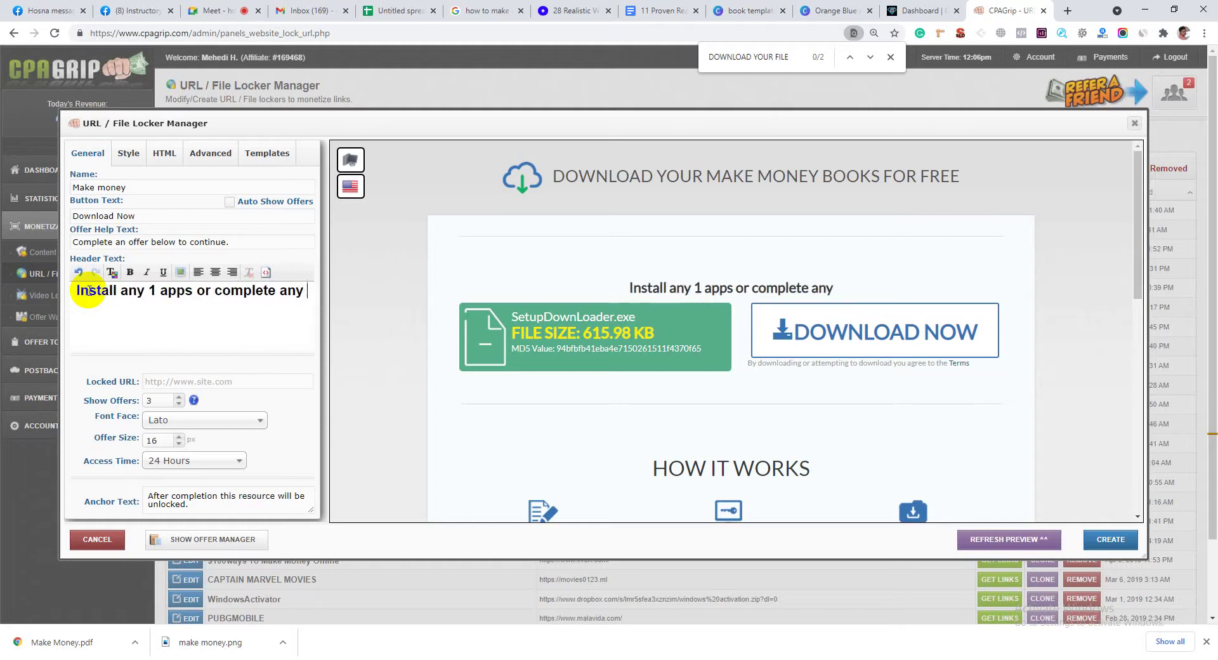
text(survey )
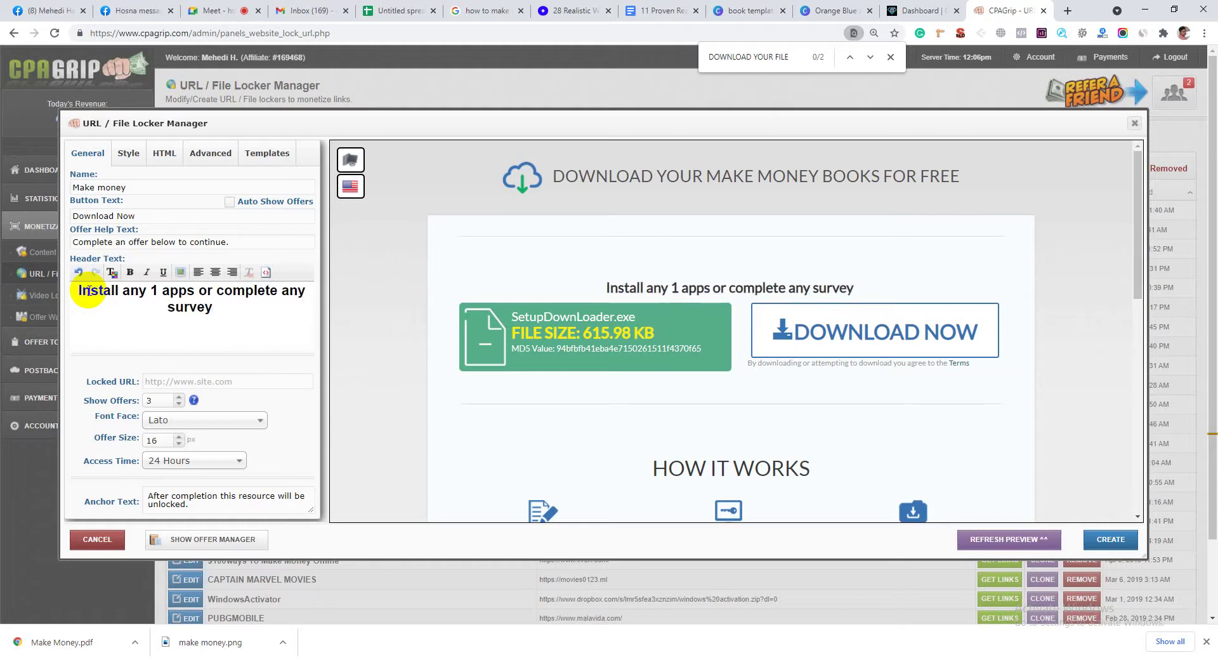
text(for get your)
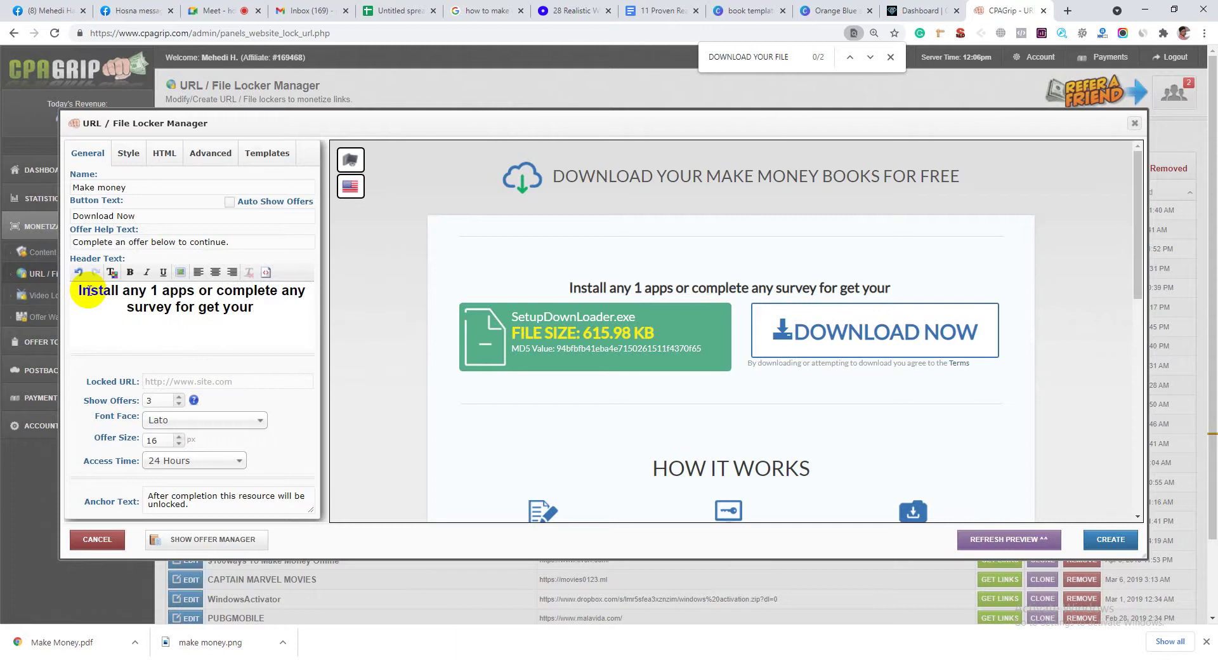
text( Mak)
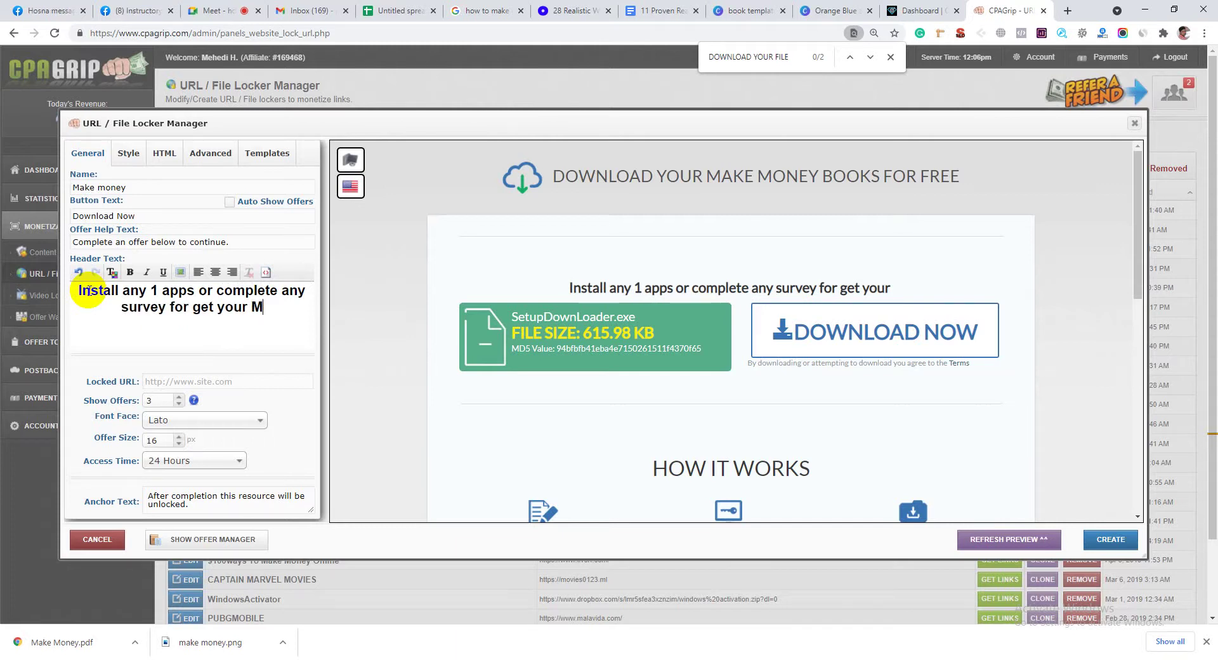
key(BackSpace)
key(BackSpace)
key(BackSpace)
text(Fre)
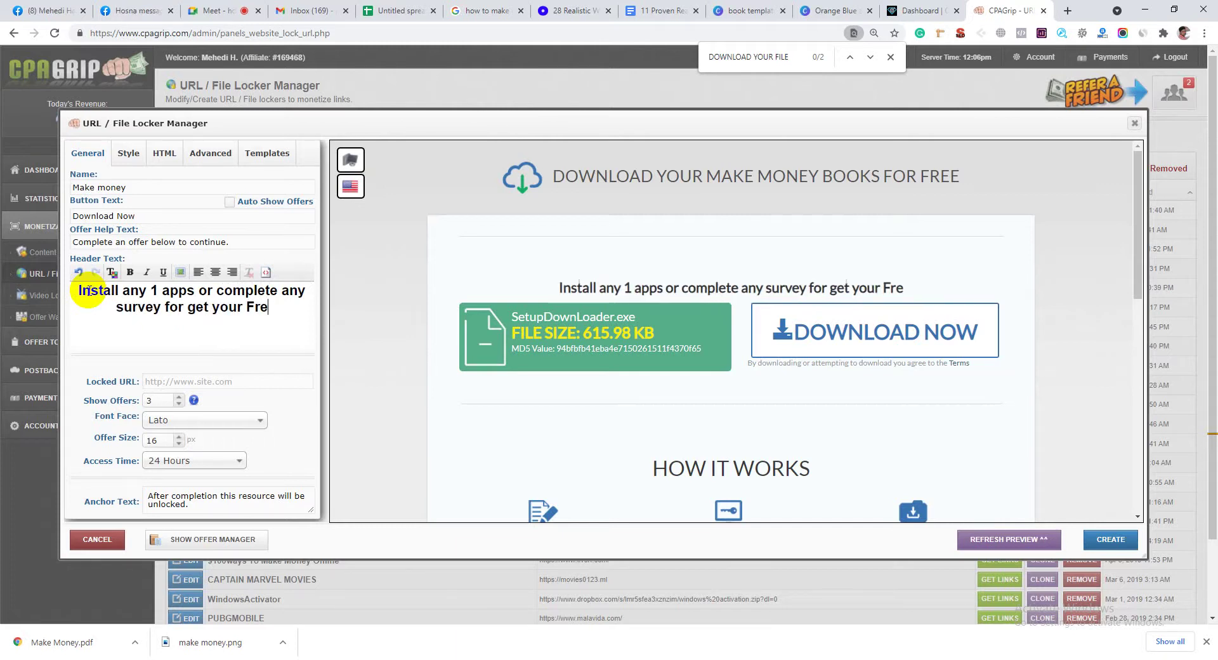
text(e Copy)
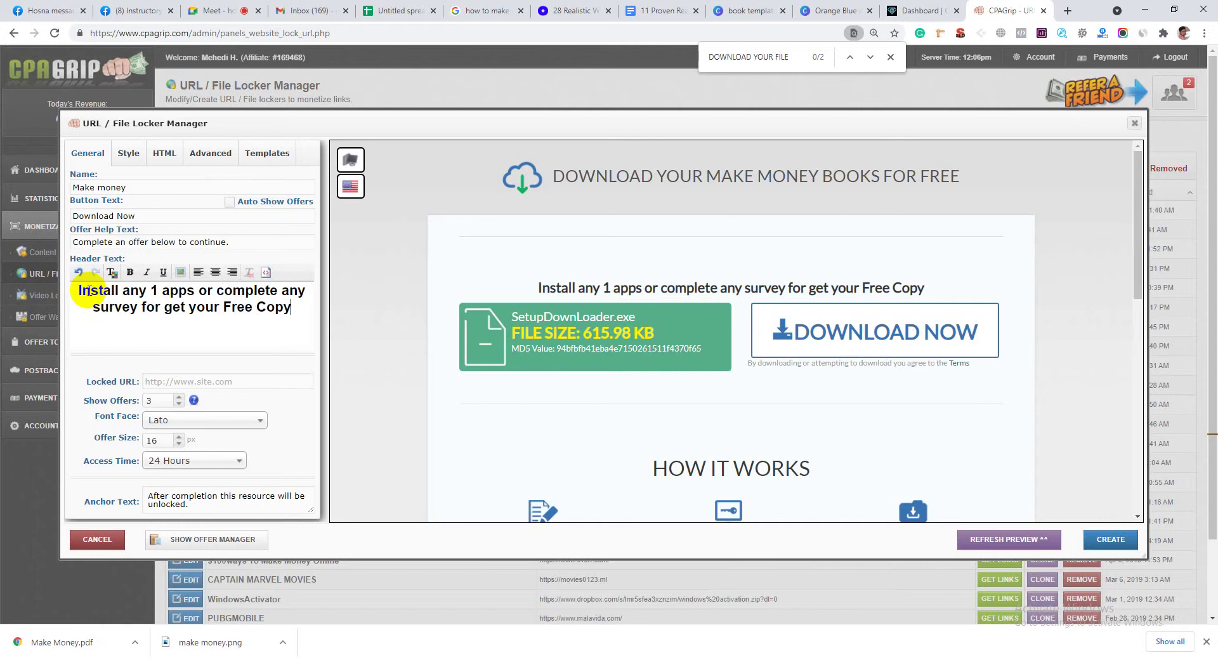
triple_click(608, 281)
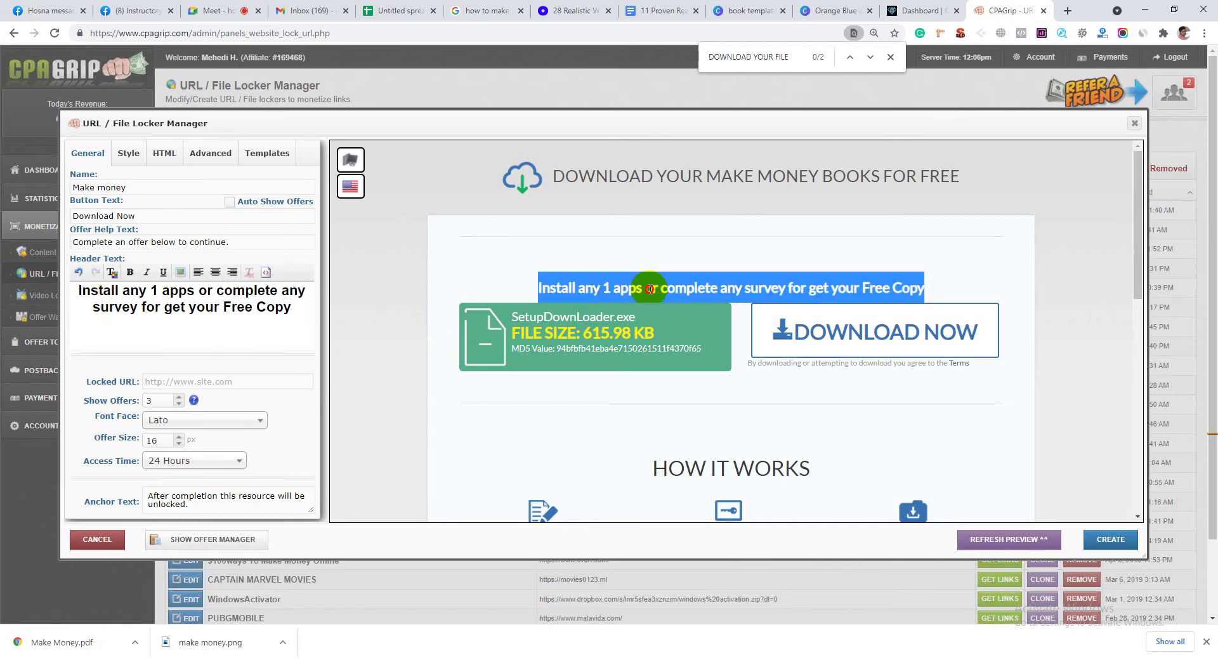
click(650, 290)
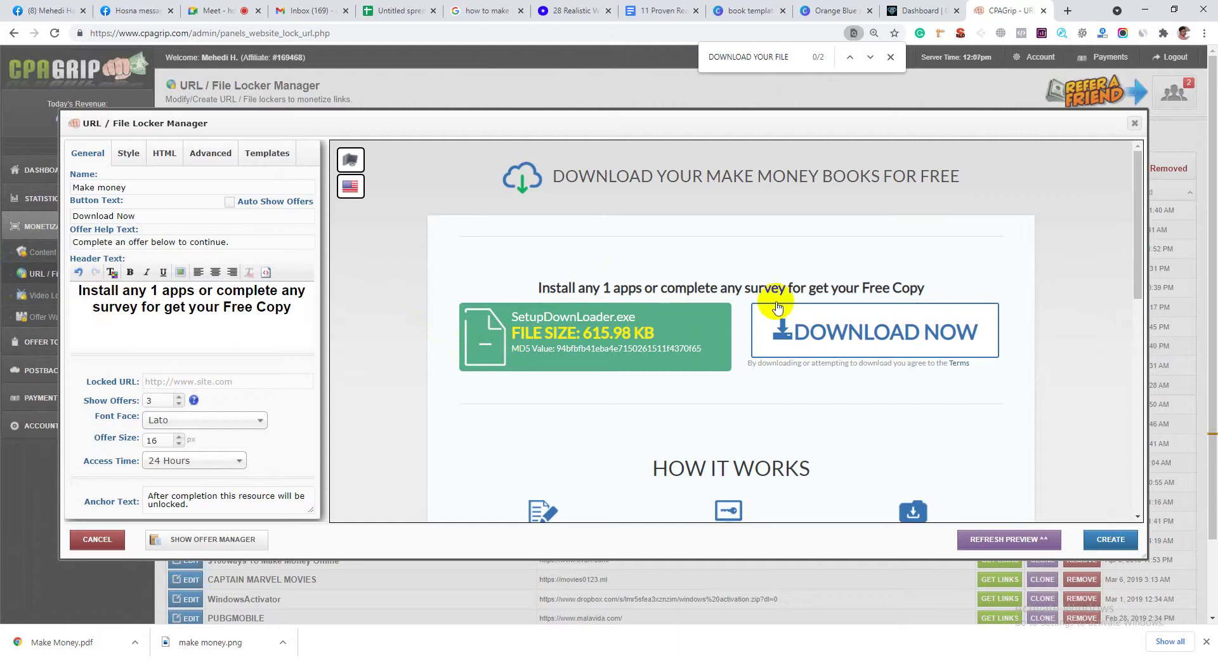
Set the number of offers shown to 10 and open the offer list in the page preview
scroll(171, 269, down, 1)
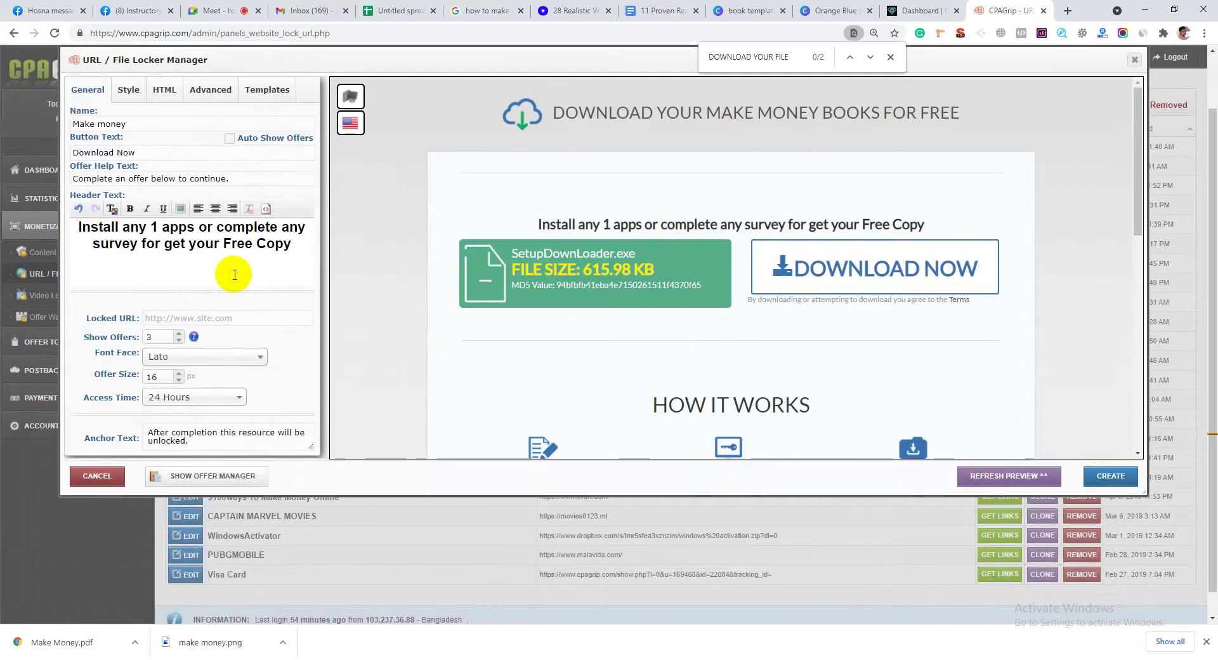
click(135, 339)
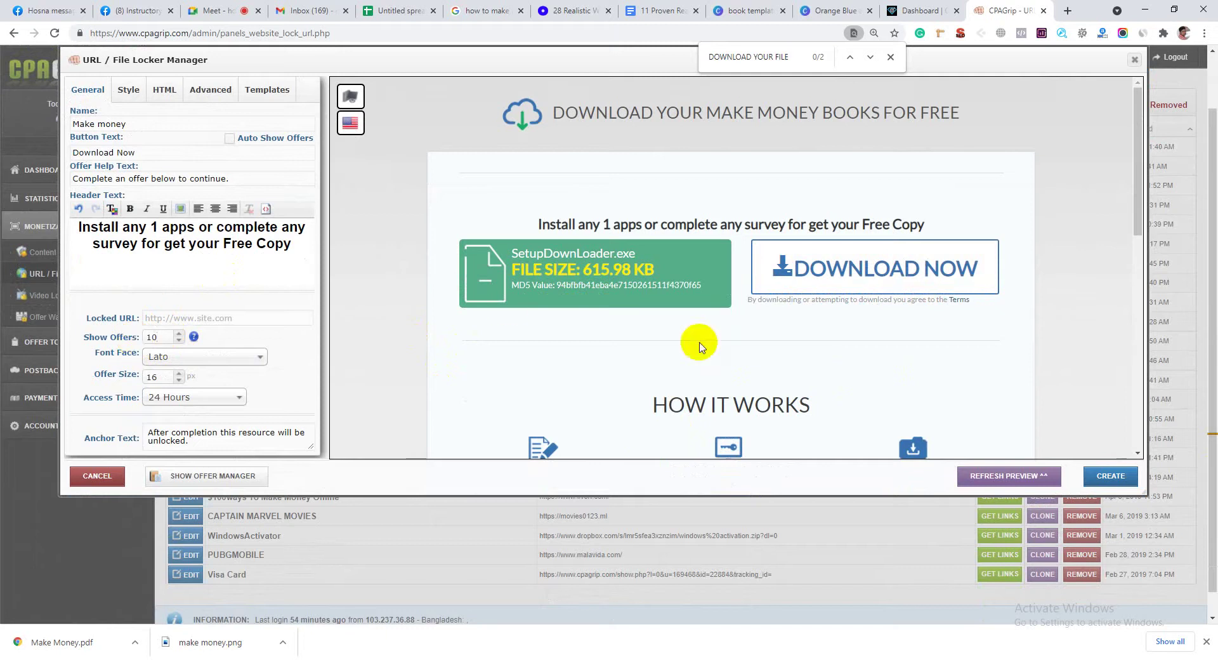
scroll(710, 336, down, 4)
scroll(729, 335, up, 4)
click(791, 292)
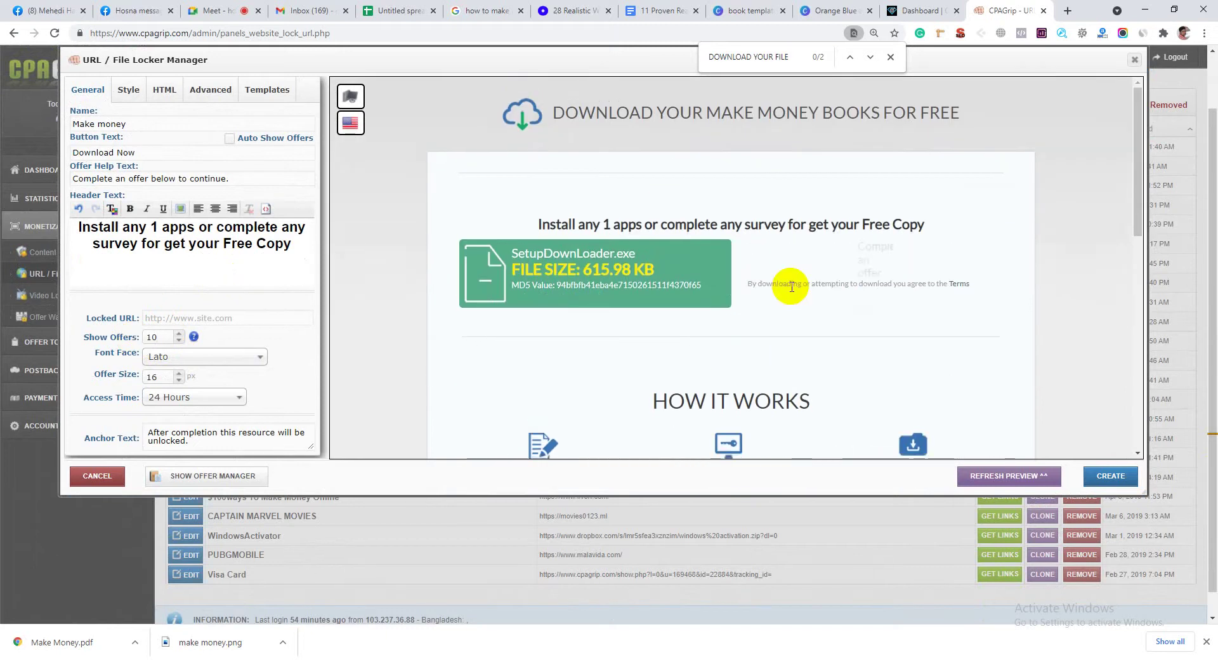
scroll(805, 307, down, 2)
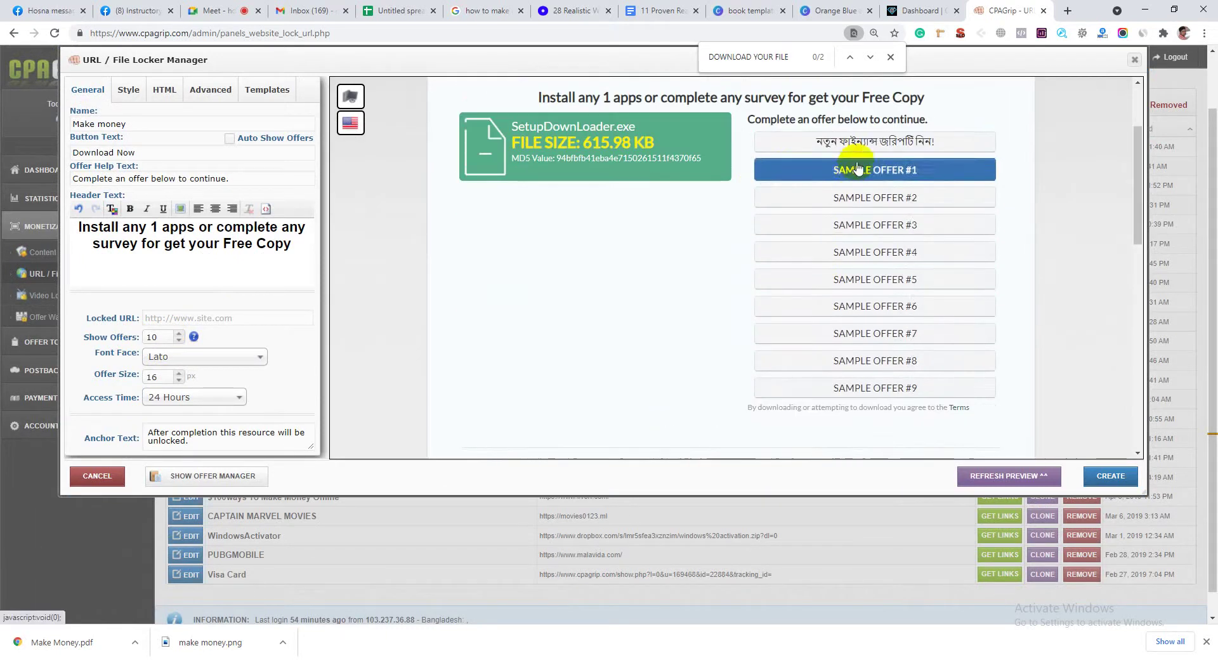
scroll(825, 387, up, 1)
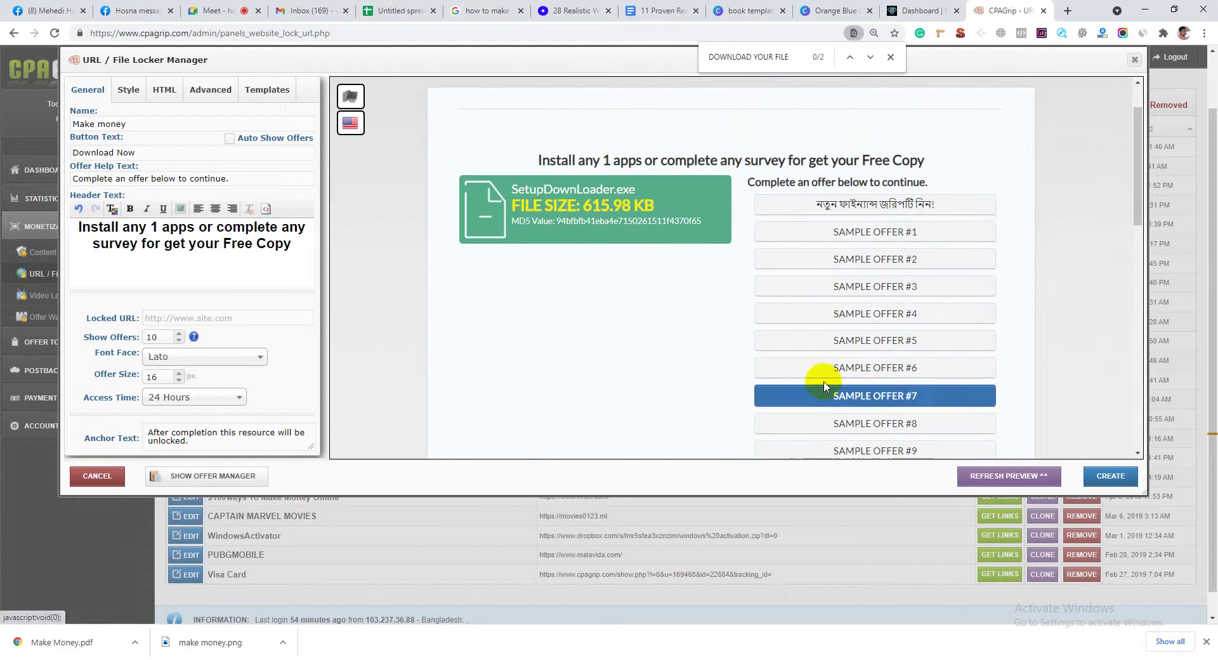
Change the offer help text above the offer list to "Complete any of them" and check it in the preview
triple_click(852, 182)
triple_click(873, 181)
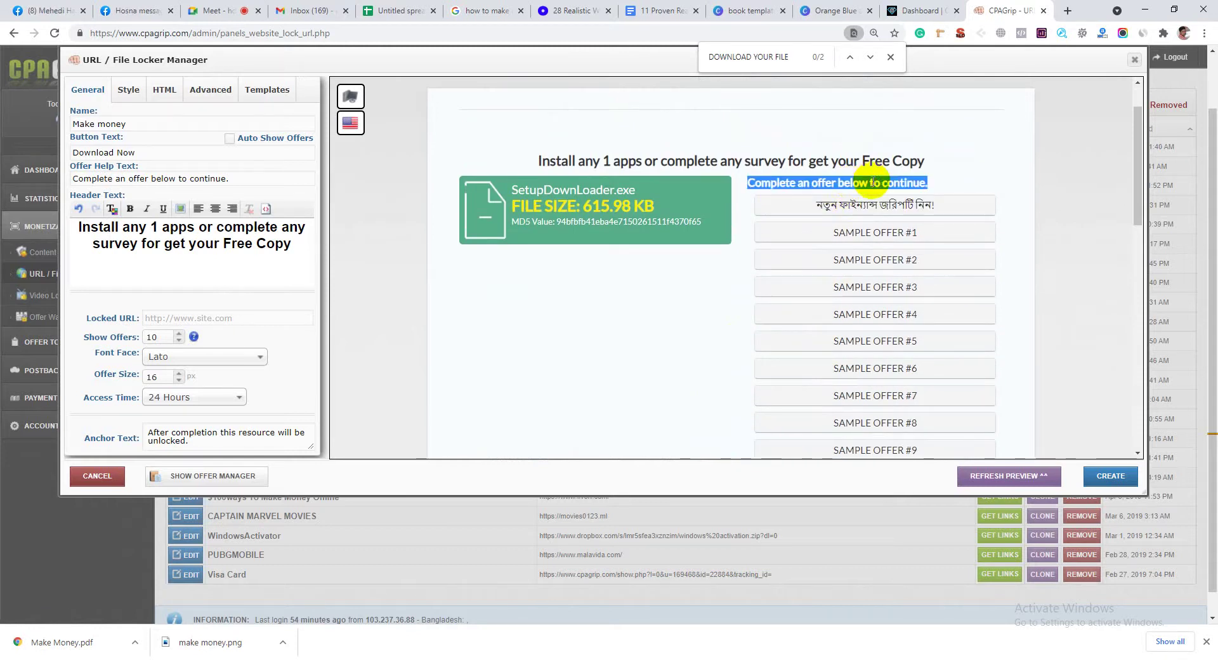
triple_click(150, 178)
double_click(152, 243)
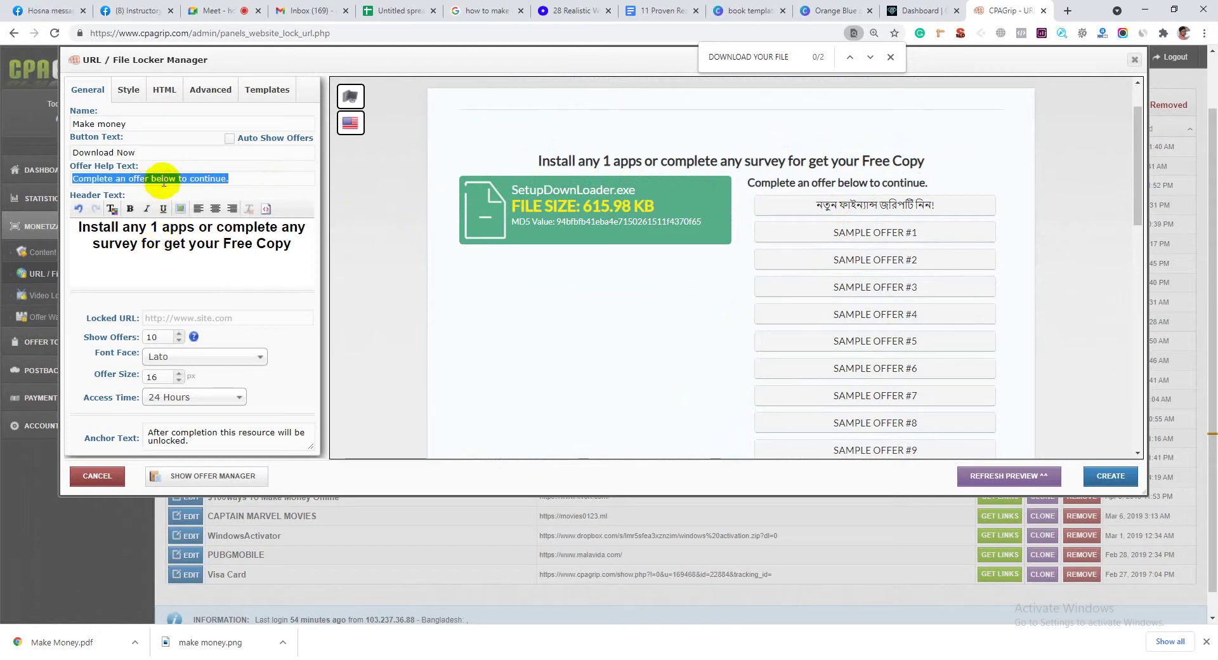
click(163, 180)
triple_click(163, 179)
click(149, 181)
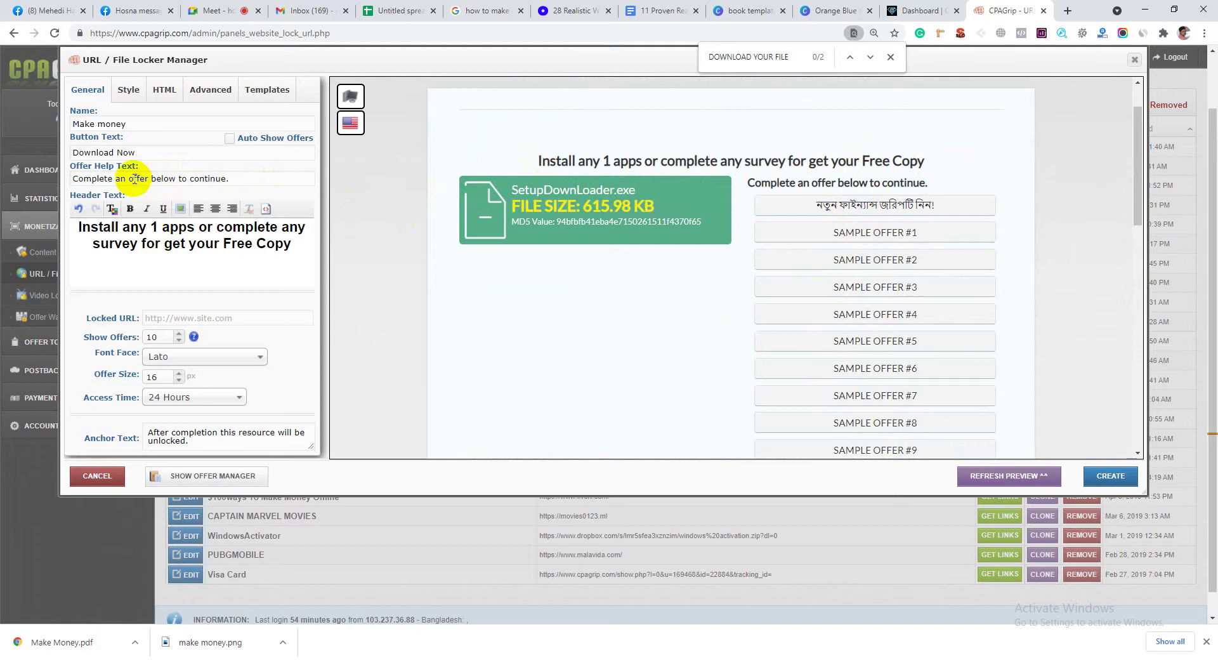
drag(119, 180, 275, 189)
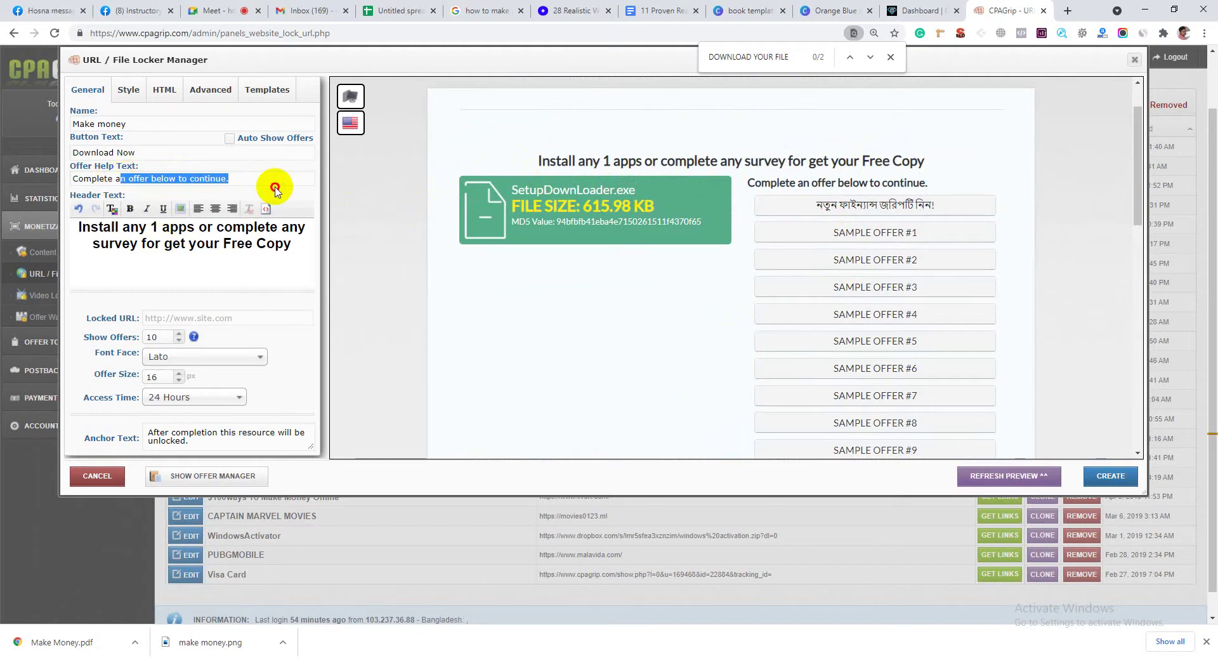
key(BackSpace)
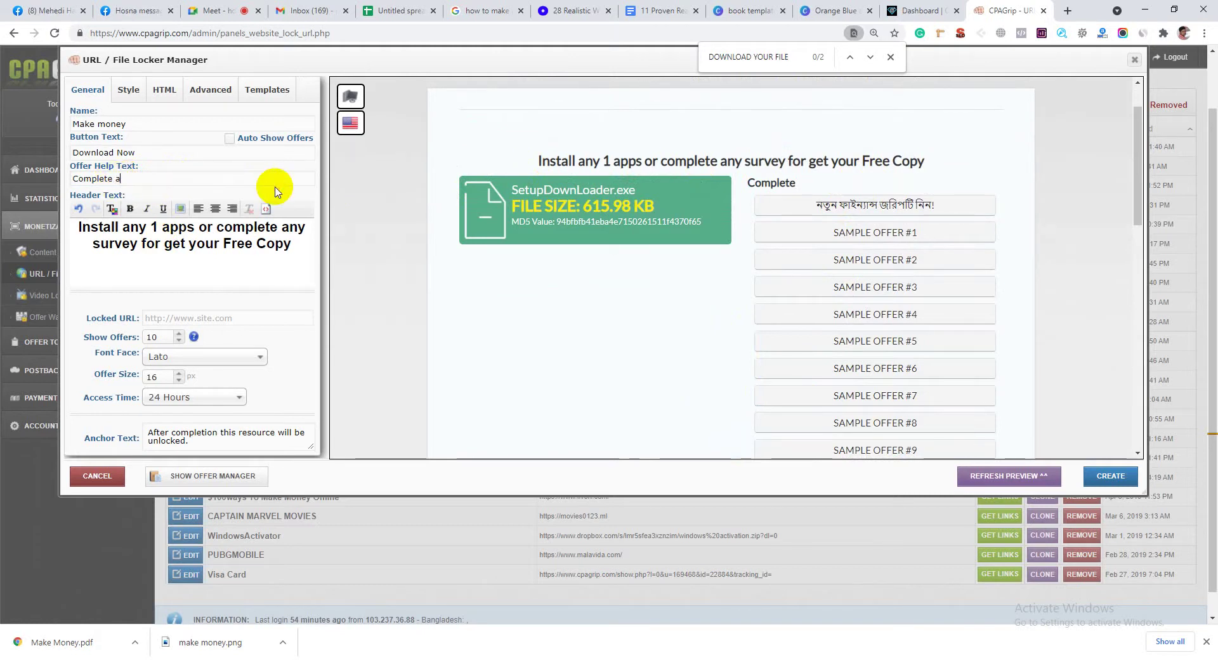
text(ny of th)
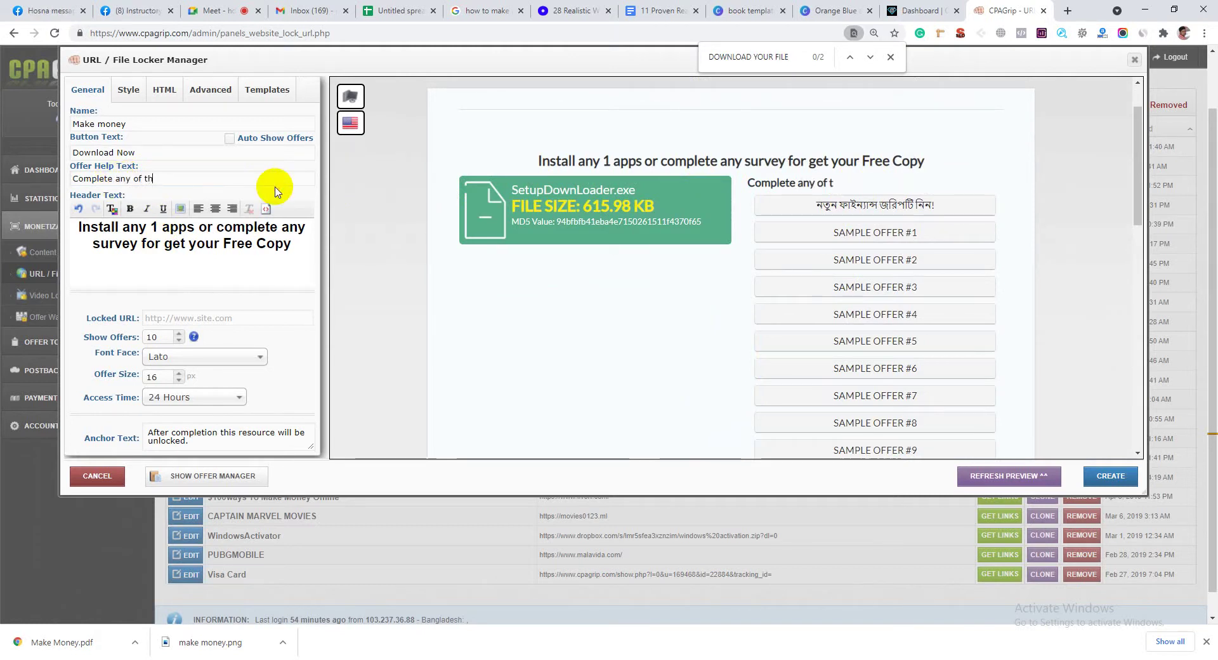
text(em)
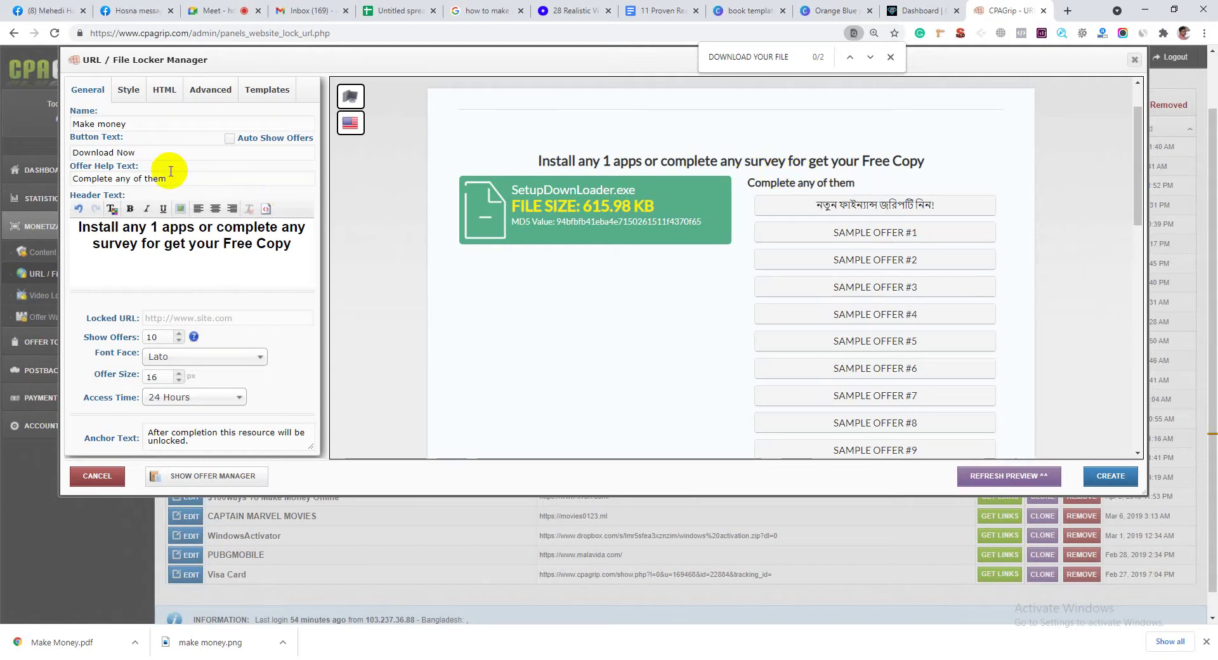
scroll(775, 294, down, 3)
scroll(774, 291, up, 4)
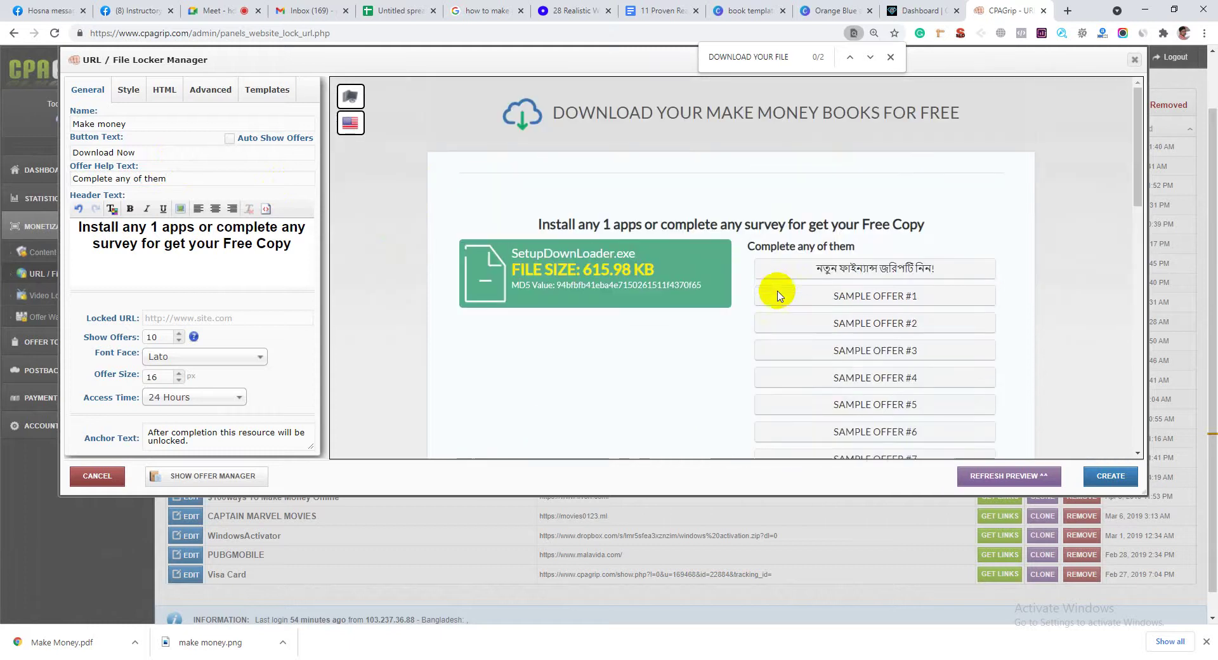
Open the locker's Locked URL for editing
click(202, 260)
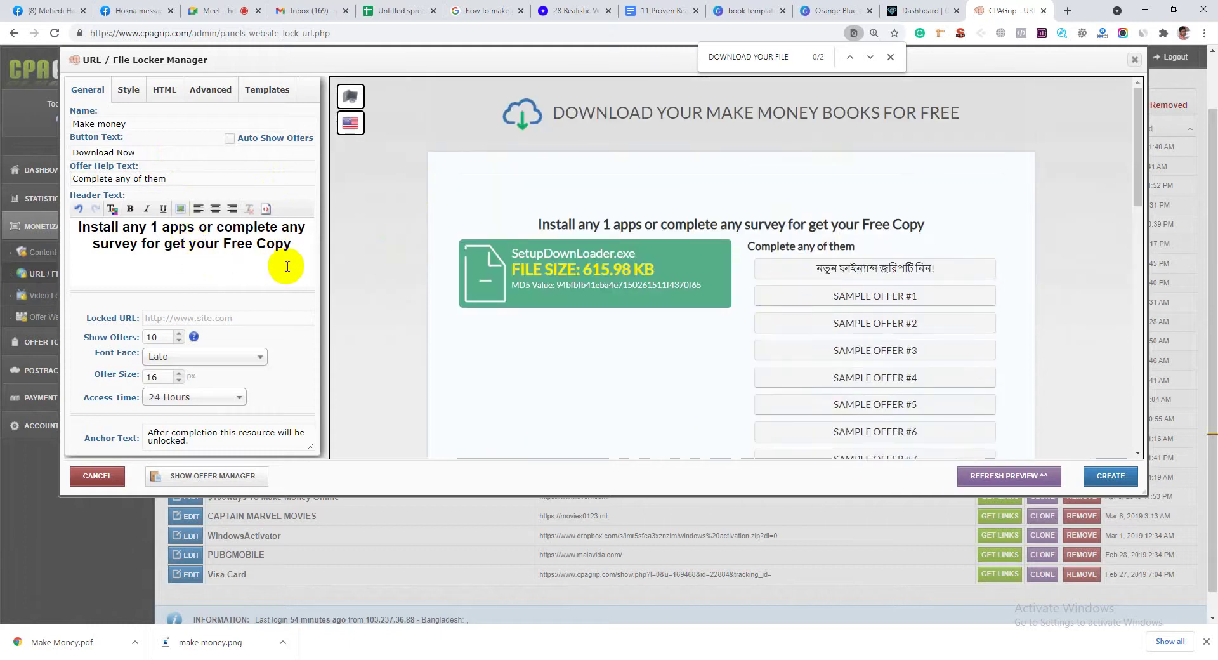
scroll(807, 283, up, 2)
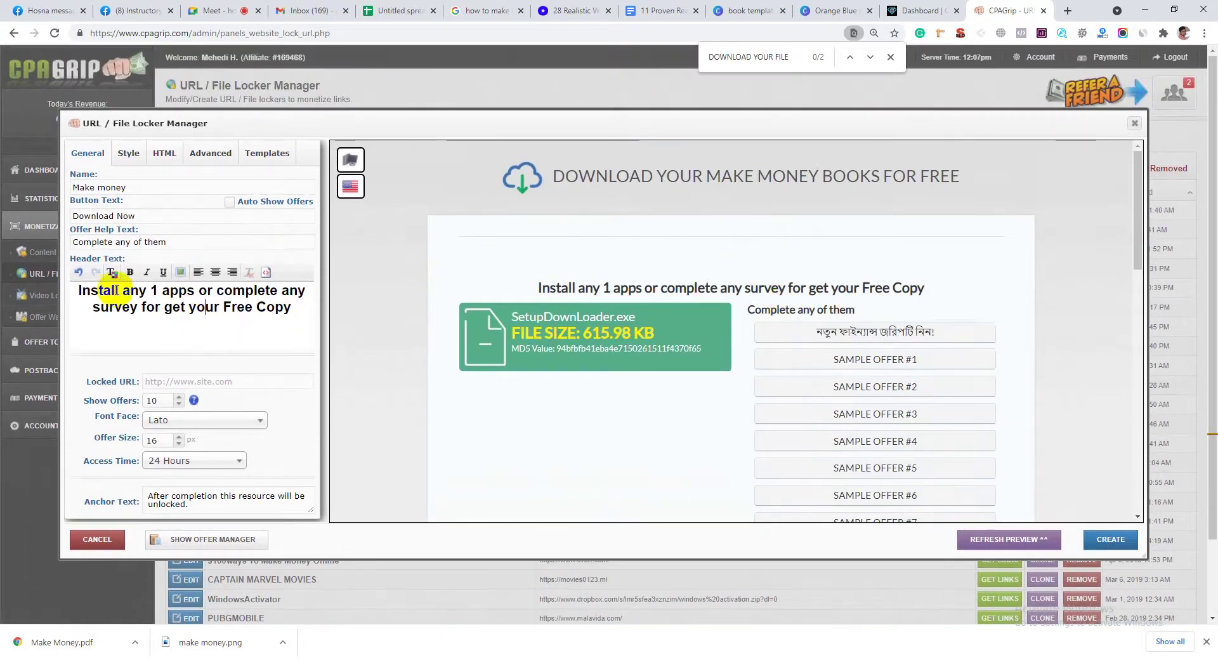
scroll(178, 330, down, 1)
scroll(178, 330, down, 1)
click(171, 318)
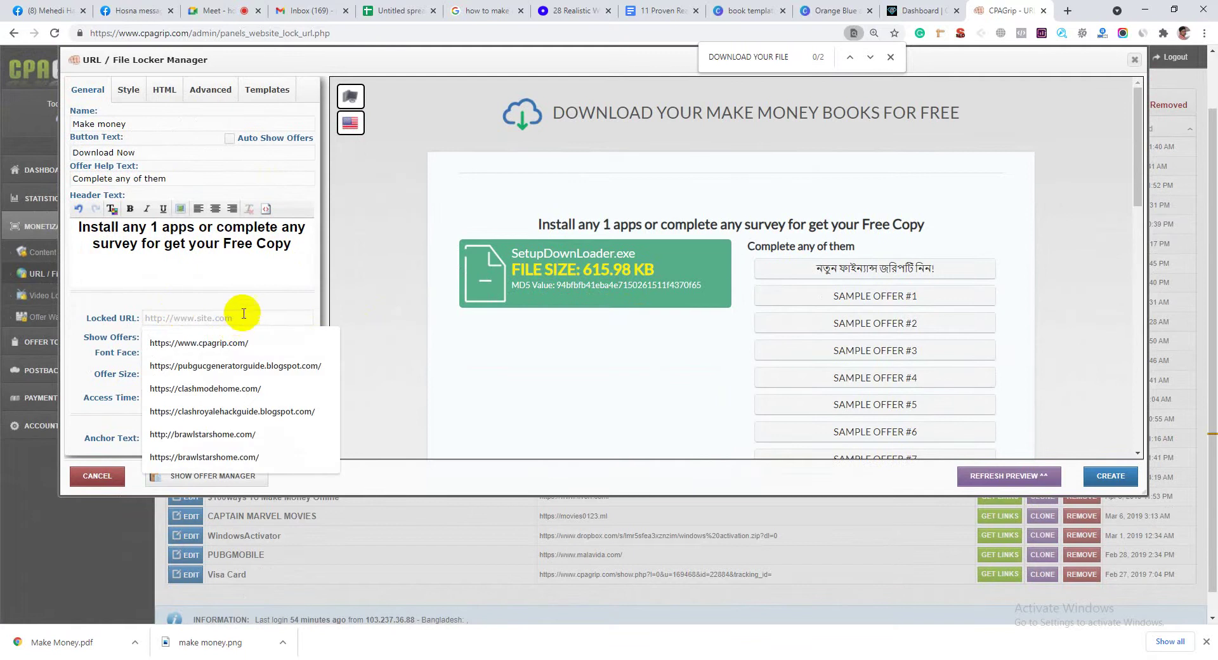
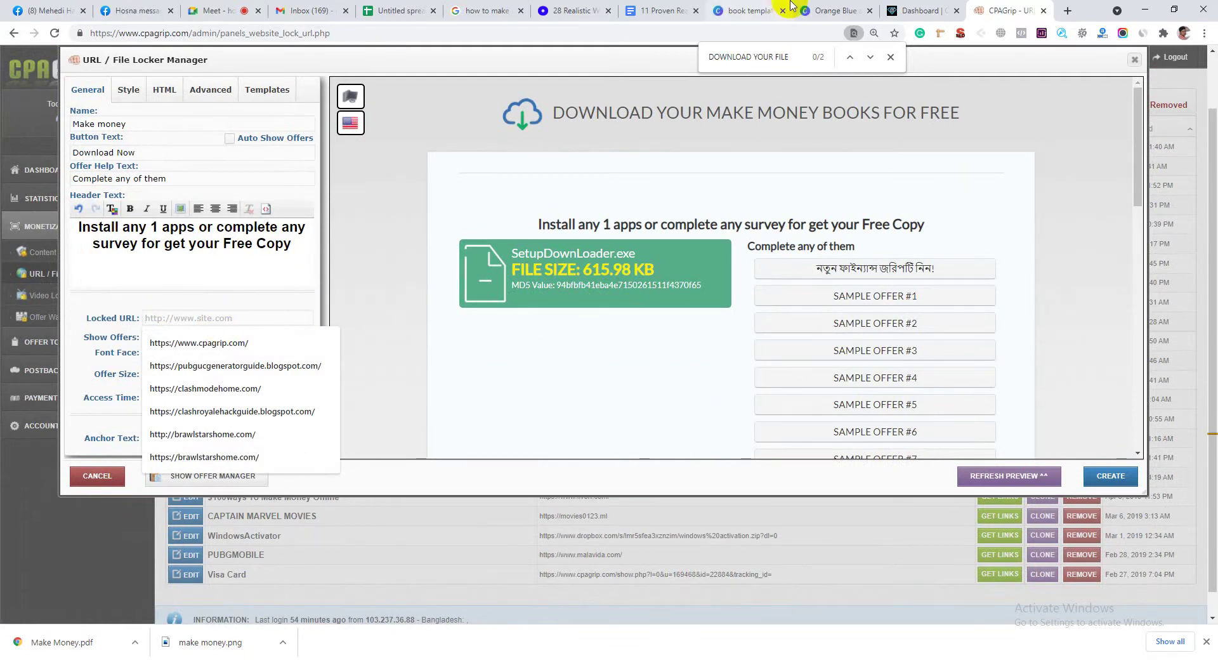
Switch to the Google Docs document "11 Proven Real Ways to Earn Money Online" and look through its opening pages and title
click(684, 6)
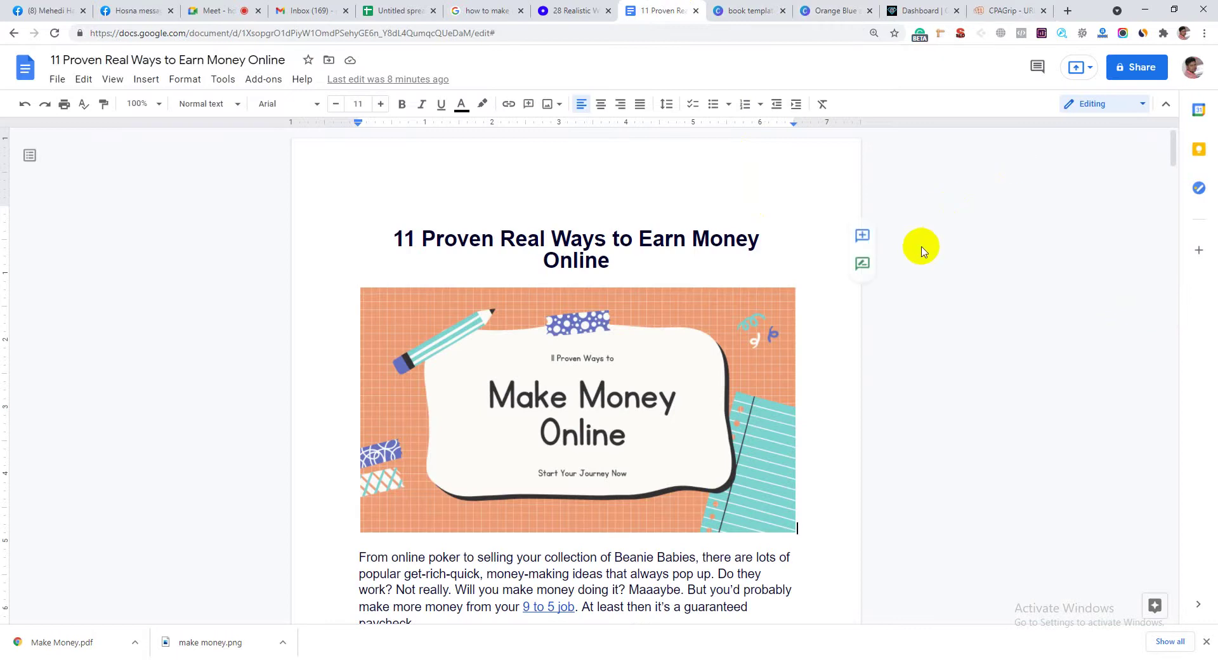
scroll(642, 329, down, 13)
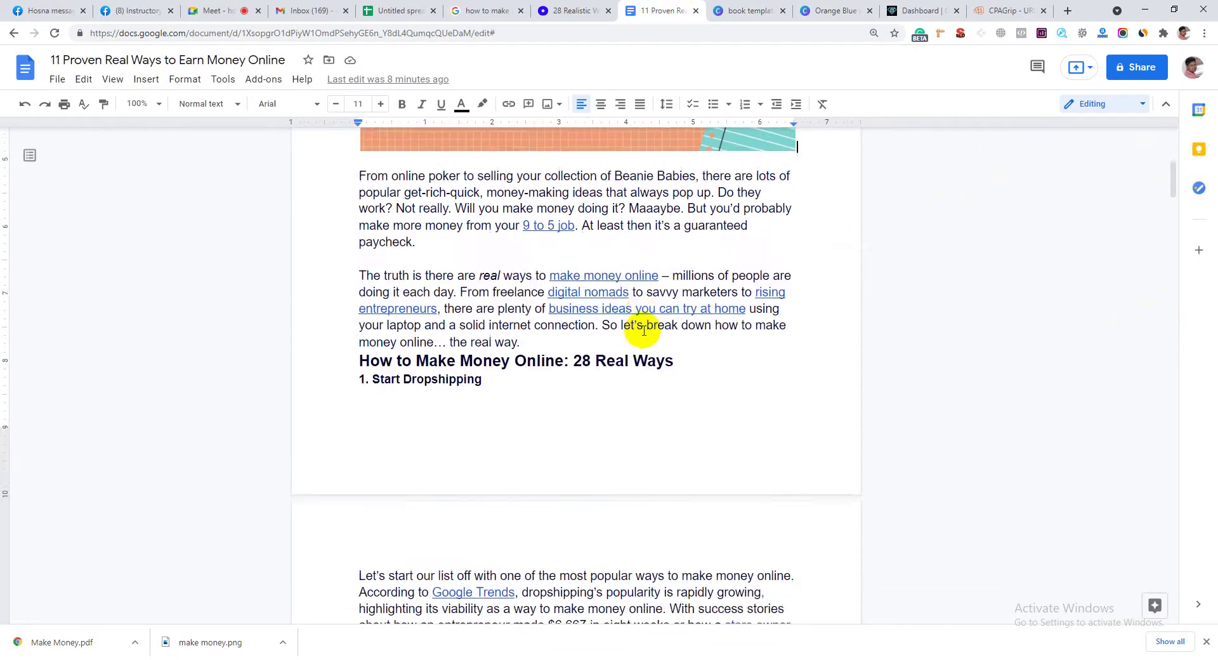
scroll(643, 330, up, 13)
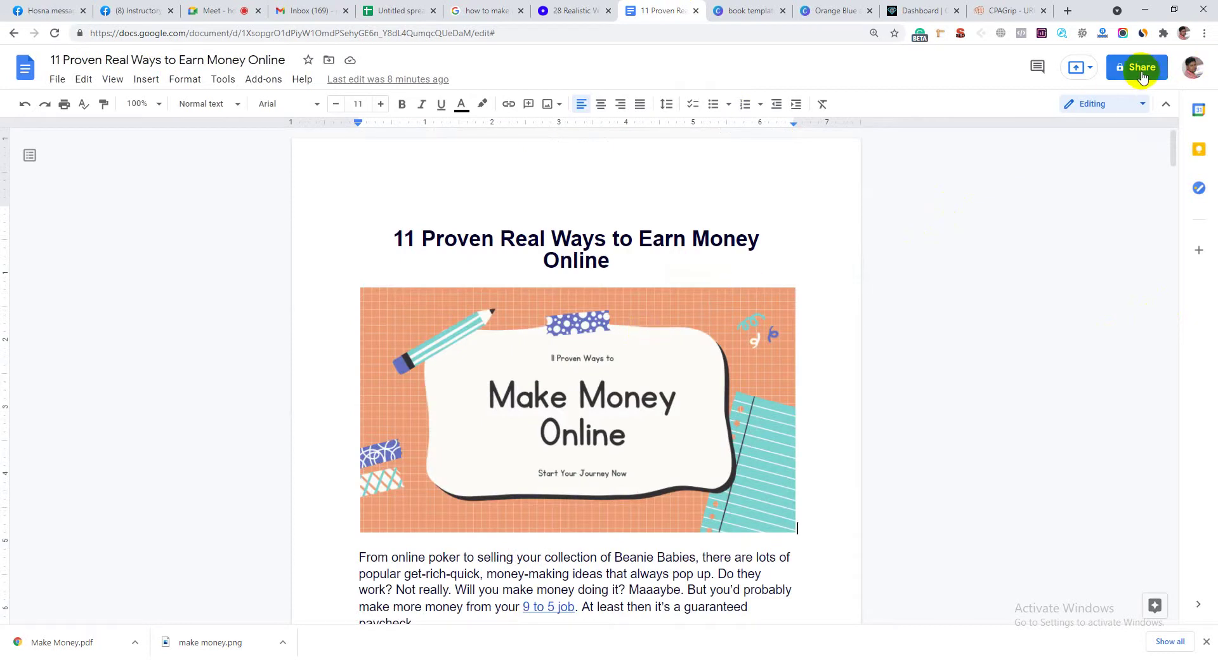
click(546, 228)
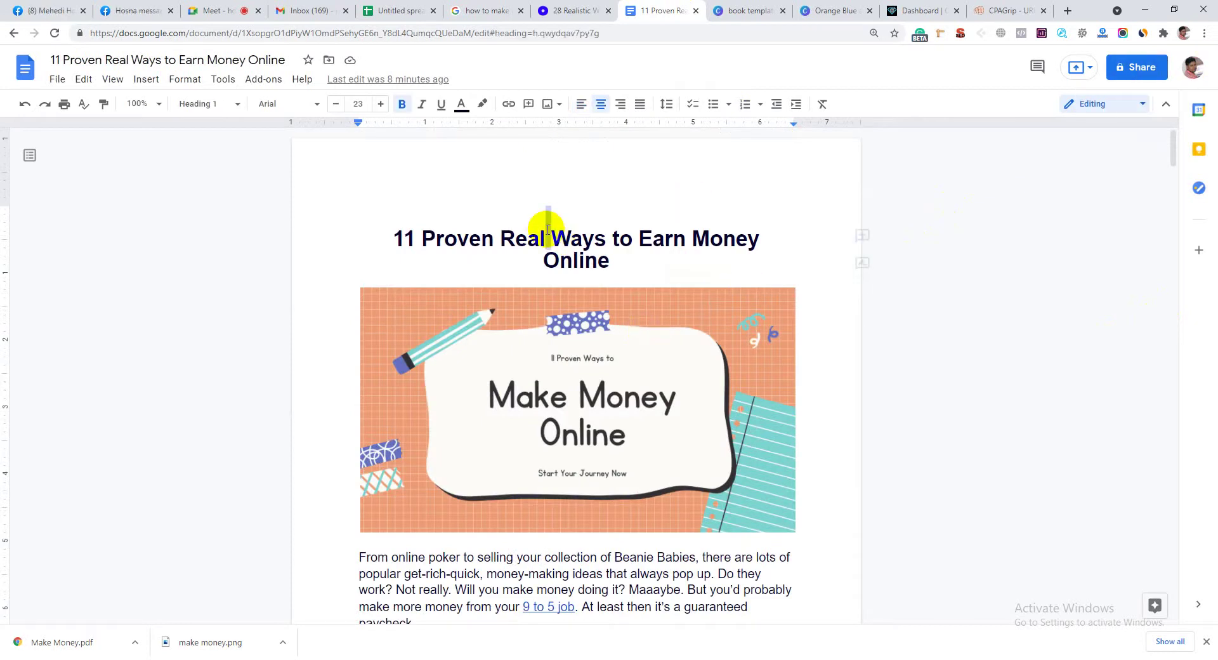
triple_click(553, 244)
click(555, 244)
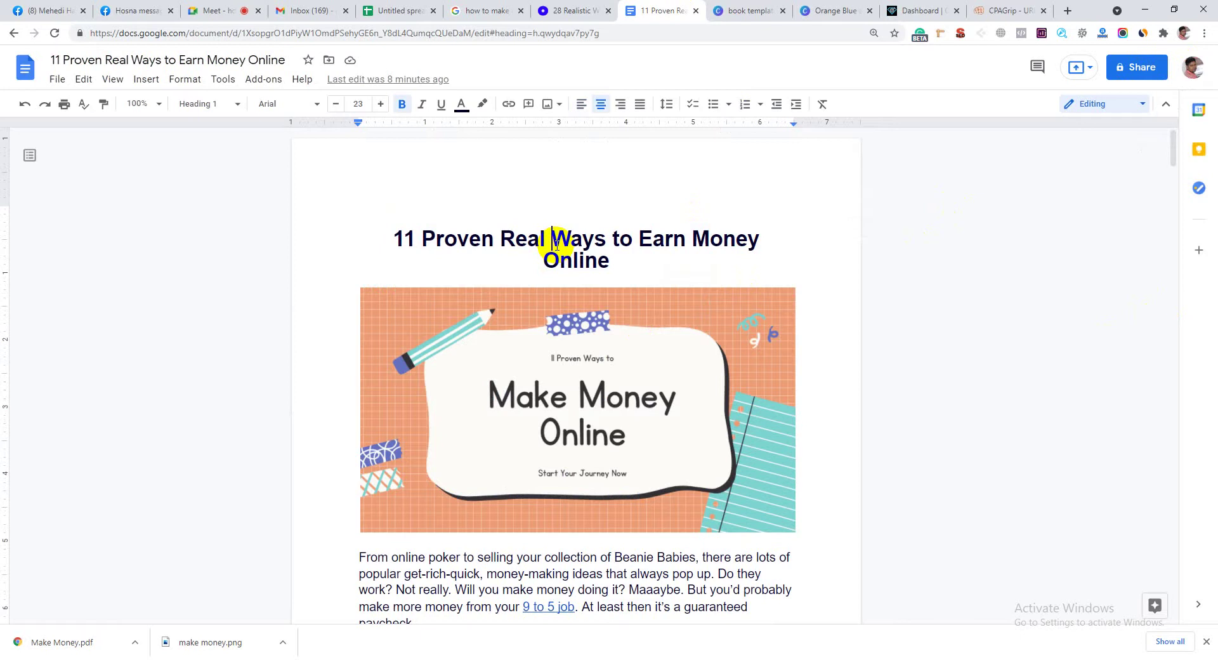
Share the document "11 Proven Real Ways to Earn Money Online" with anyone with the link and copy its link
scroll(550, 281, down, 5)
scroll(550, 281, up, 5)
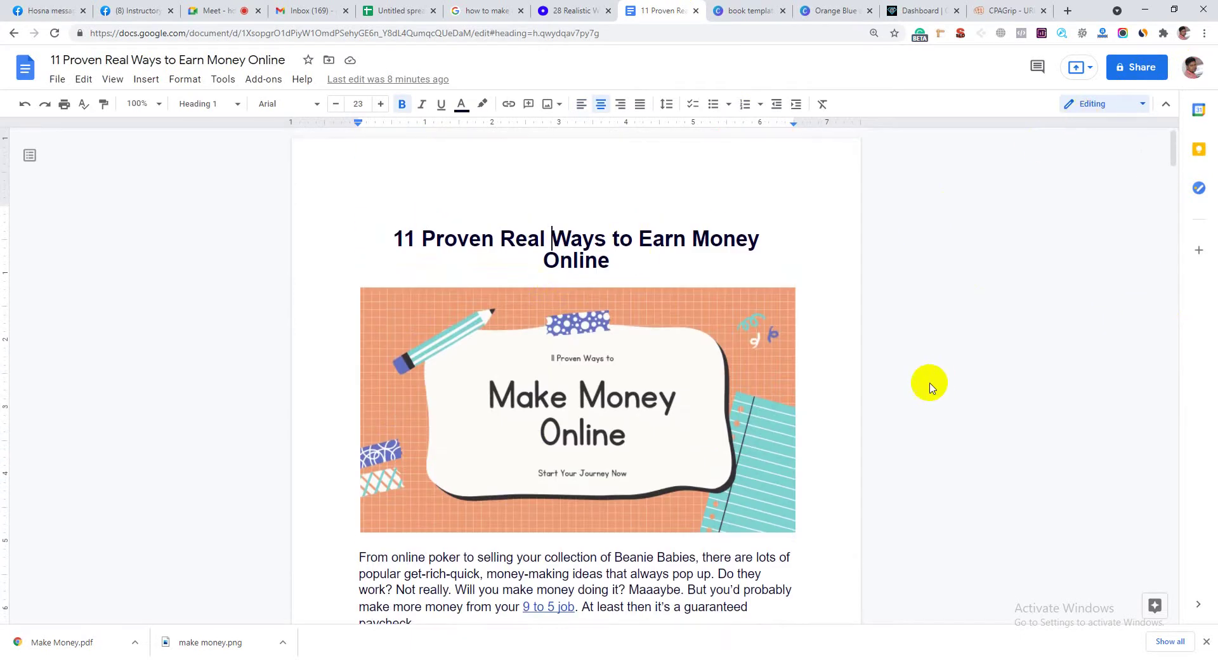
click(1132, 68)
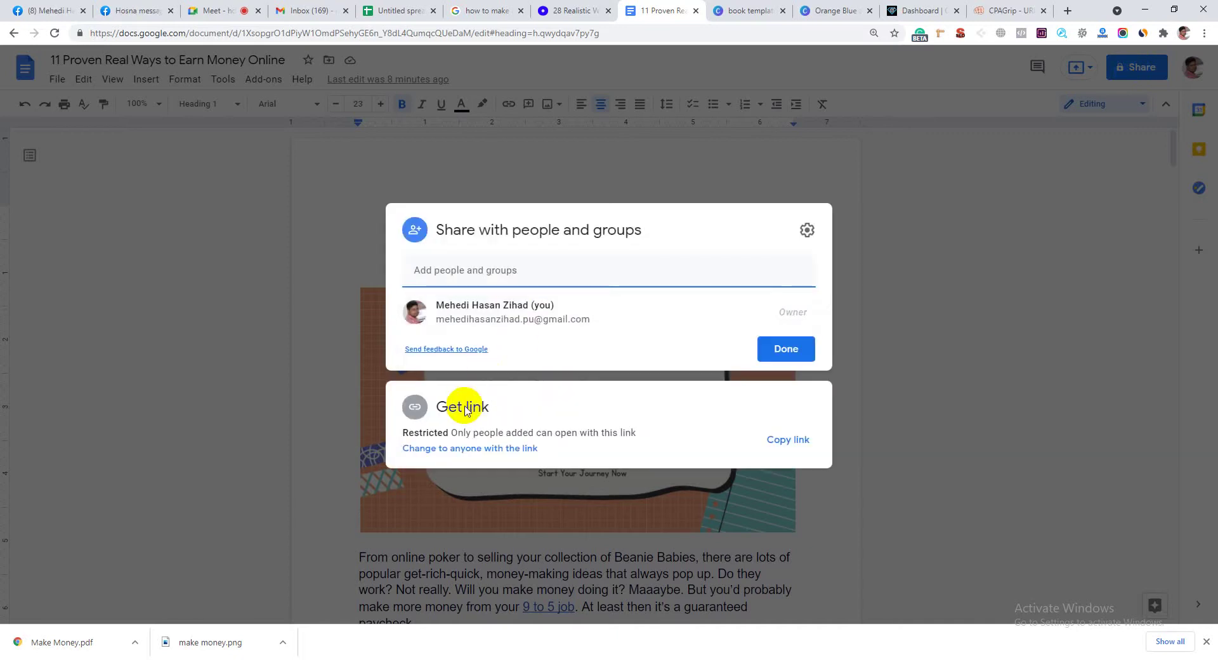
click(436, 448)
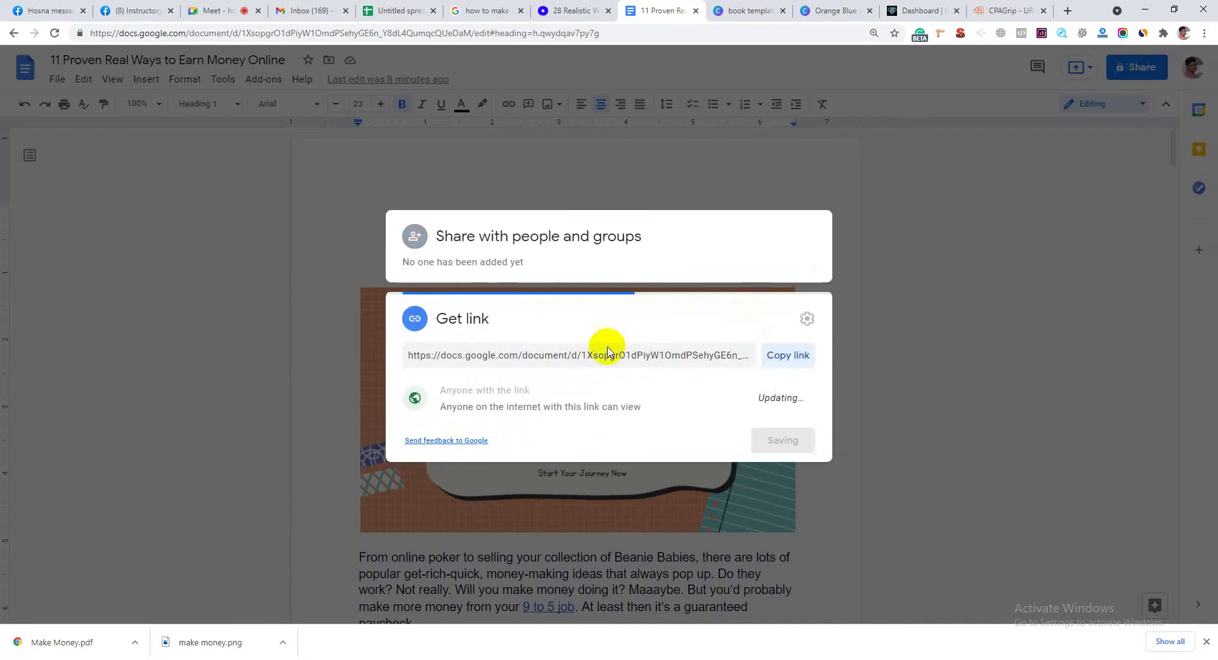
click(801, 362)
click(787, 440)
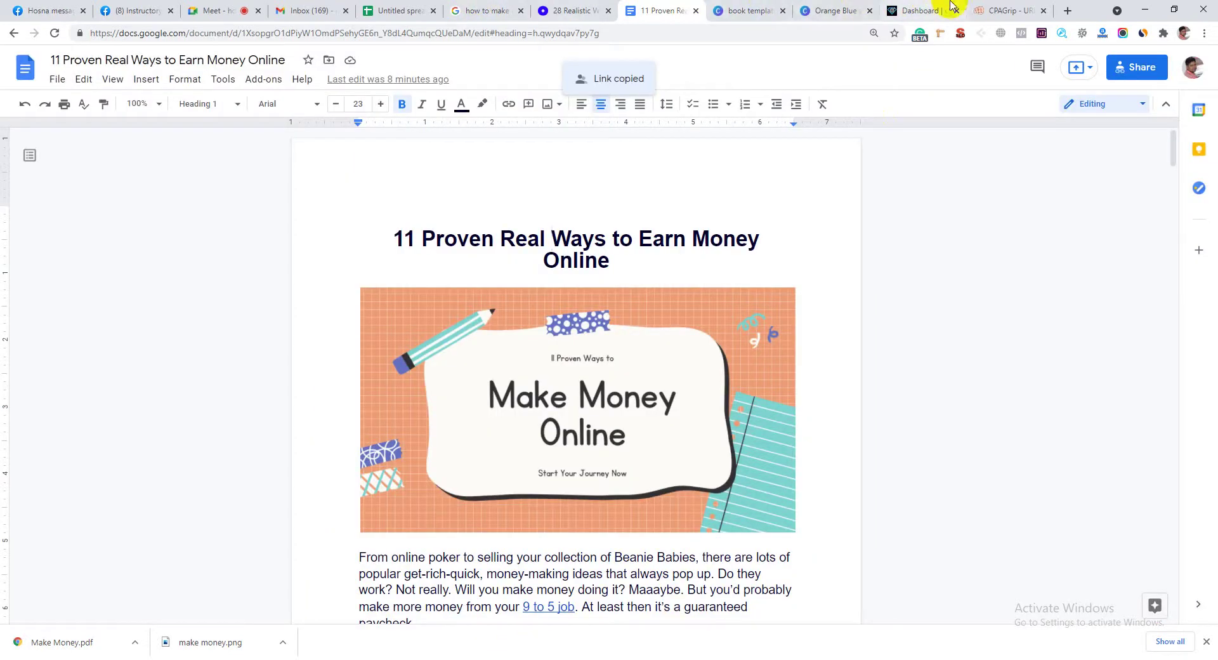
Return to the CPAGrip locker editor and paste the copied Google Docs link as the Locked URL
click(1008, 11)
click(216, 319)
key(ctrl+v)
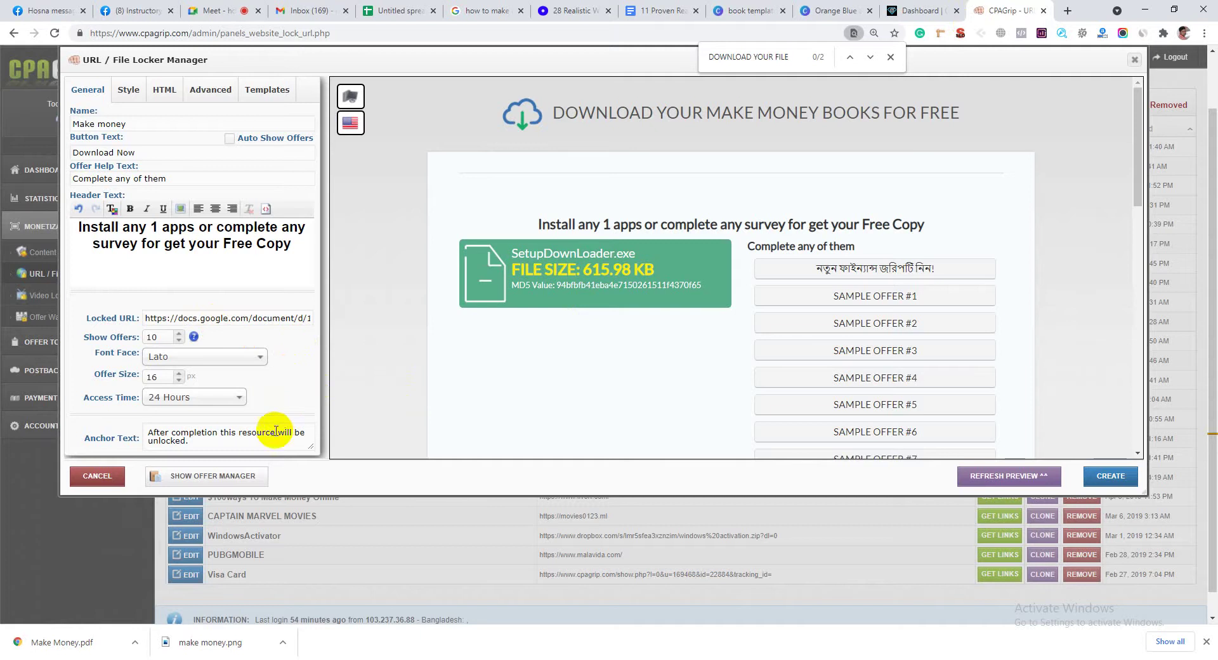
scroll(253, 444, down, 1)
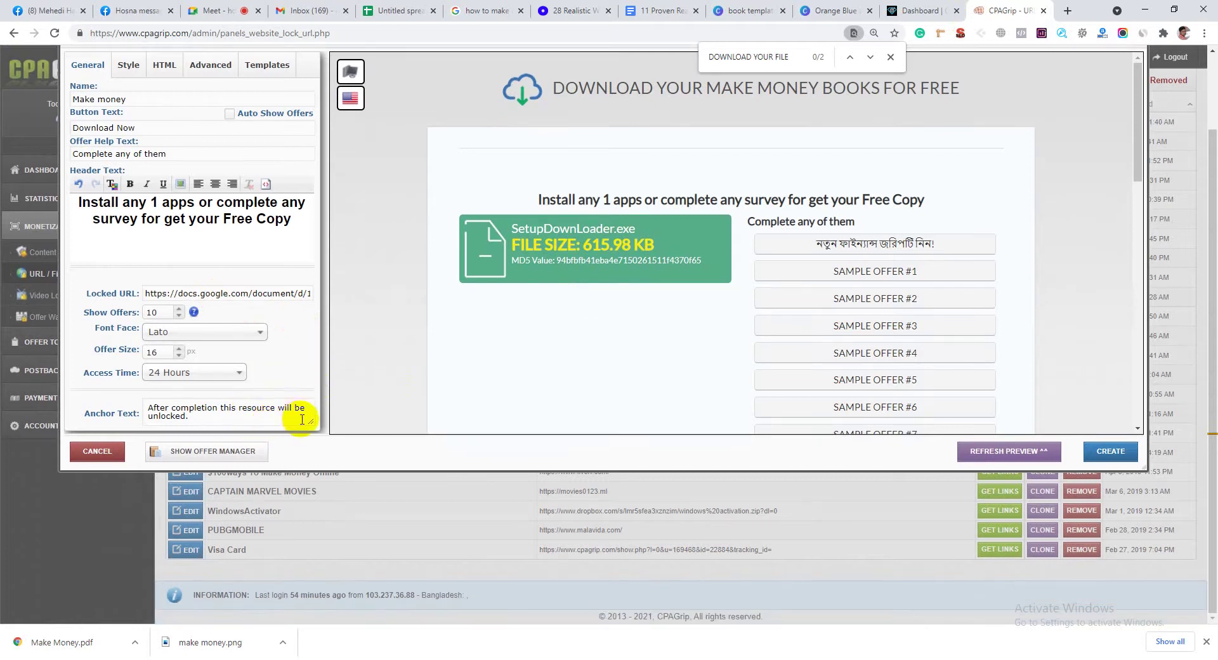
Refresh the locker preview, open its offer list with Download Now and look through the page down to the comments
click(976, 452)
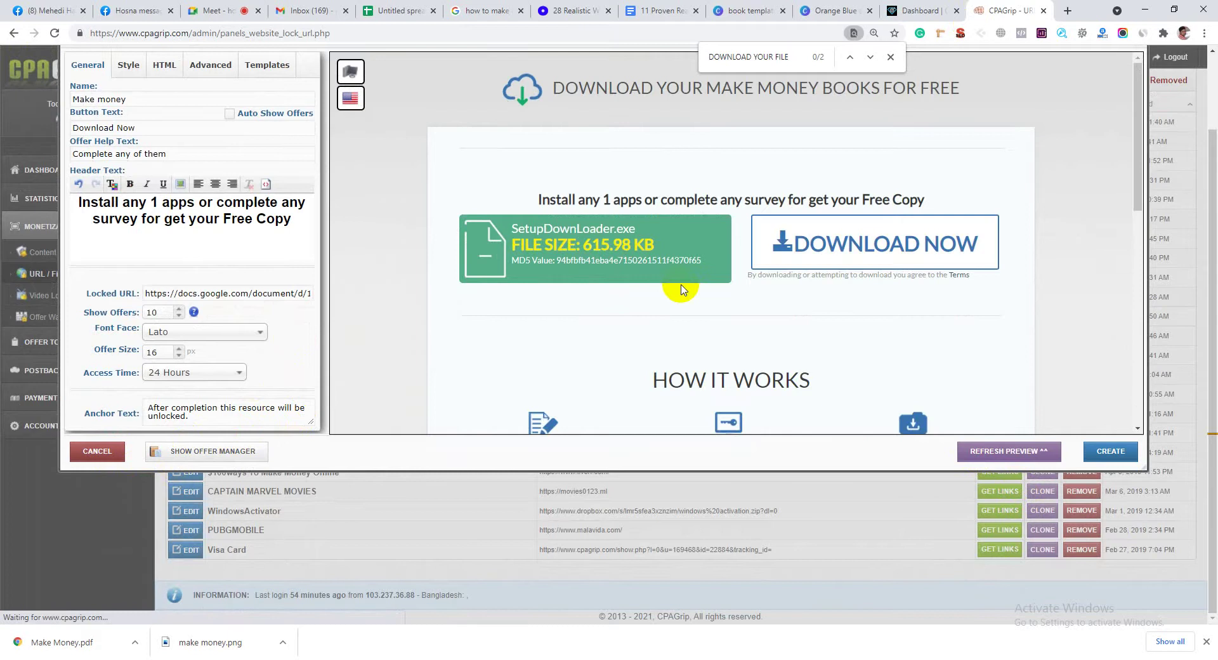
scroll(676, 285, up, 2)
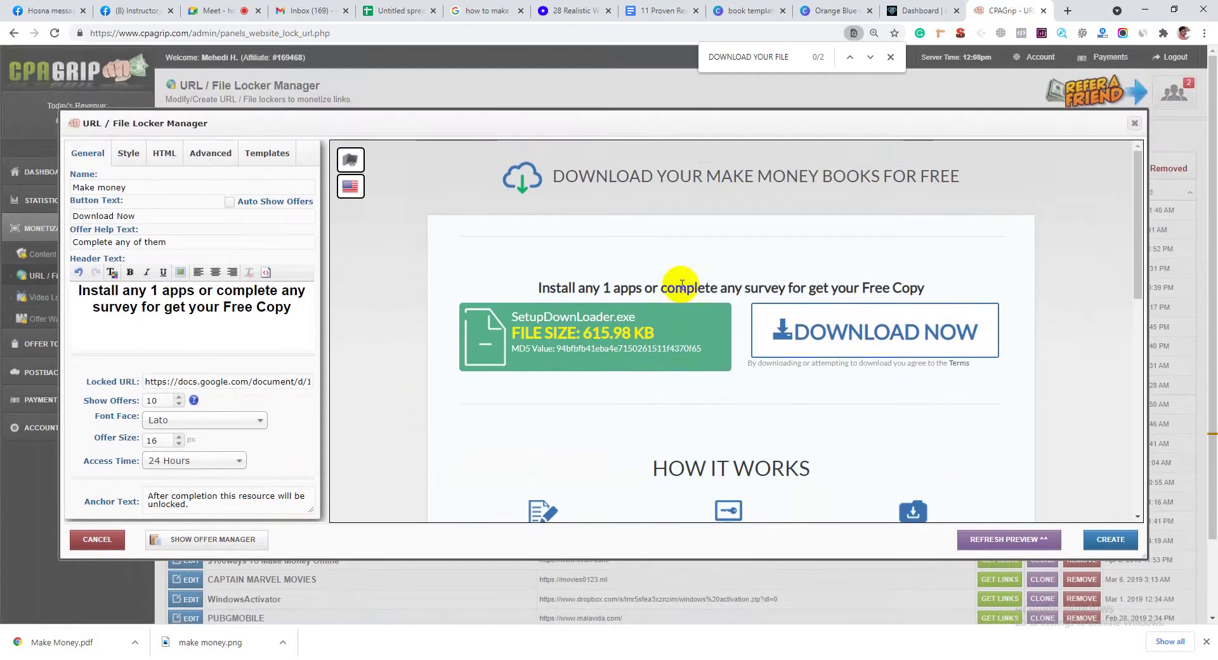
click(833, 332)
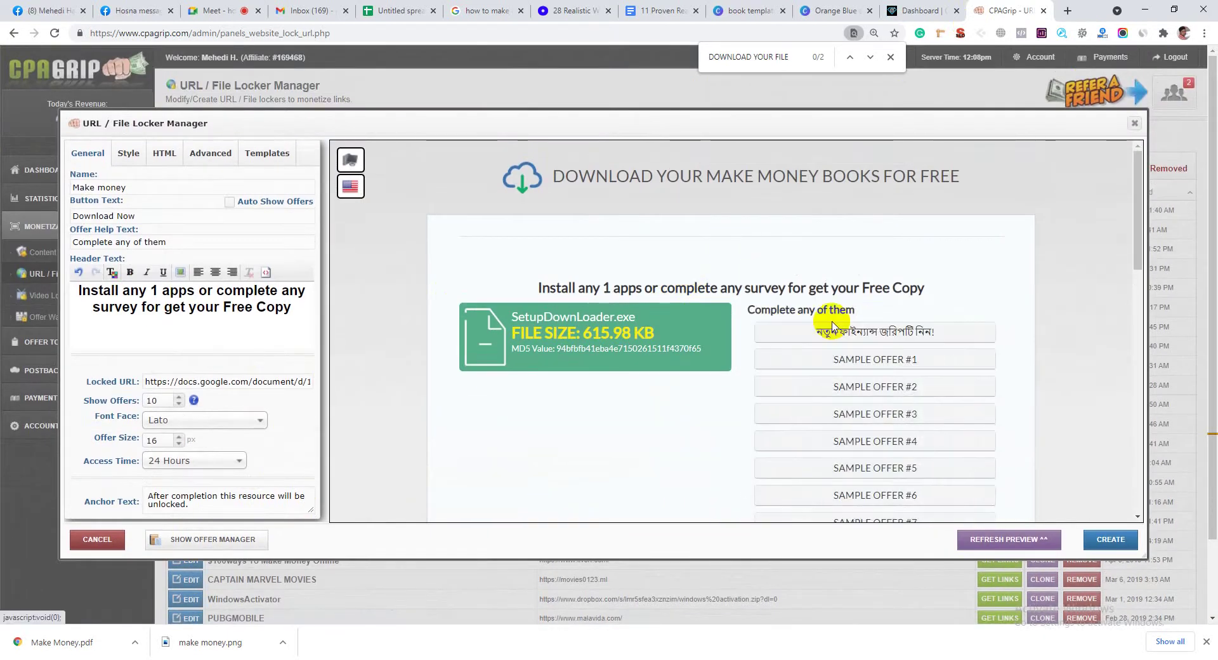
scroll(298, 277, down, 2)
scroll(299, 277, up, 1)
double_click(298, 272)
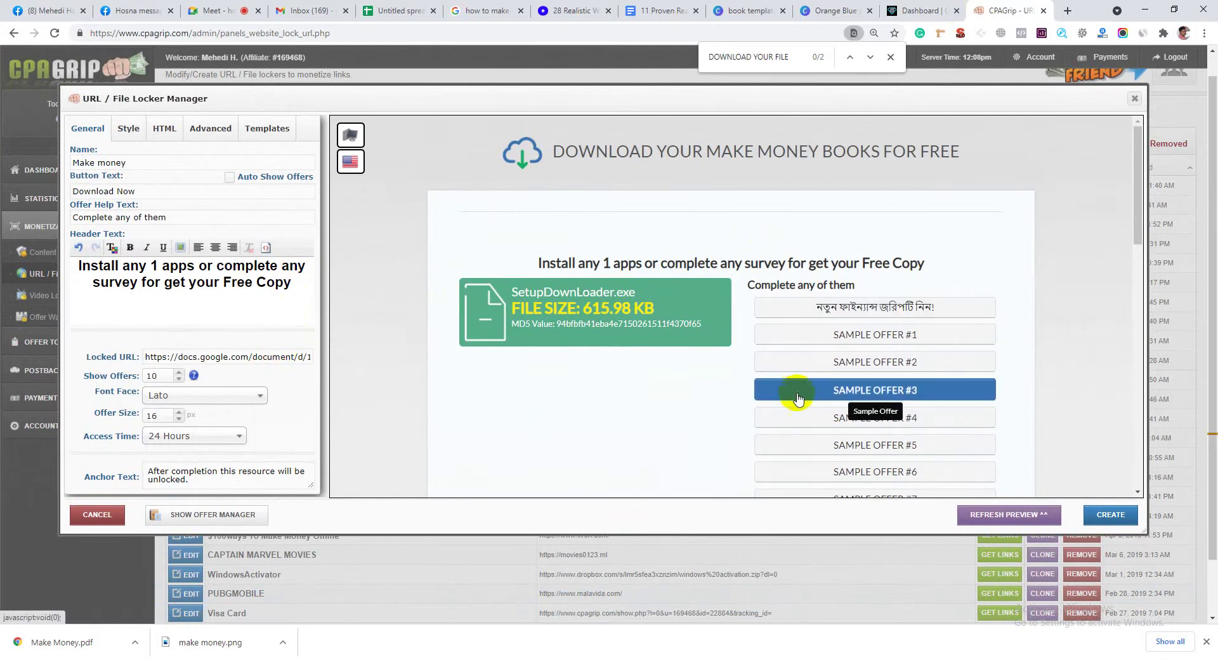
scroll(613, 389, down, 2)
click(179, 356)
scroll(736, 323, down, 5)
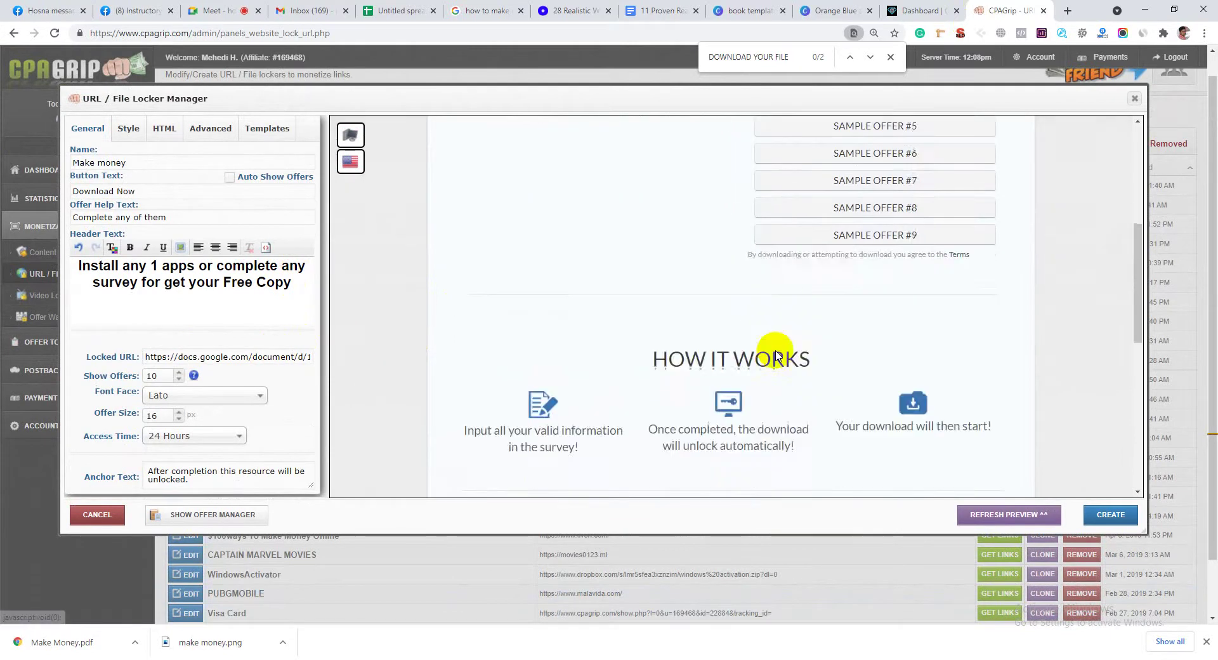
scroll(778, 356, down, 3)
scroll(775, 354, down, 2)
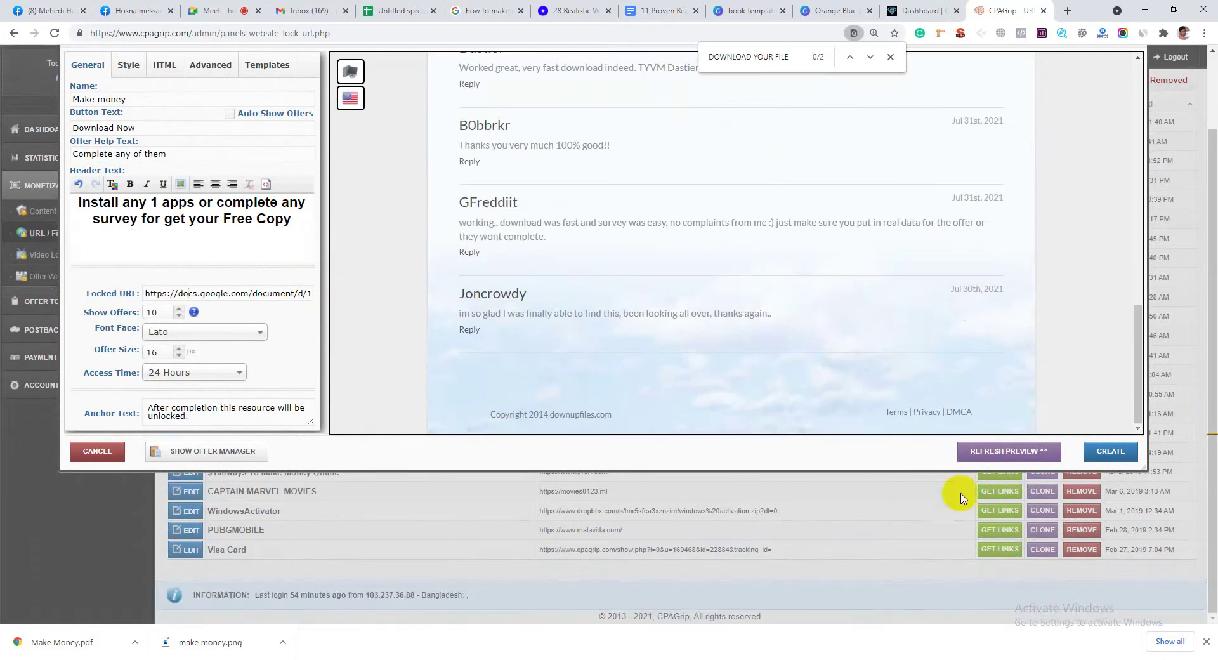
click(256, 8)
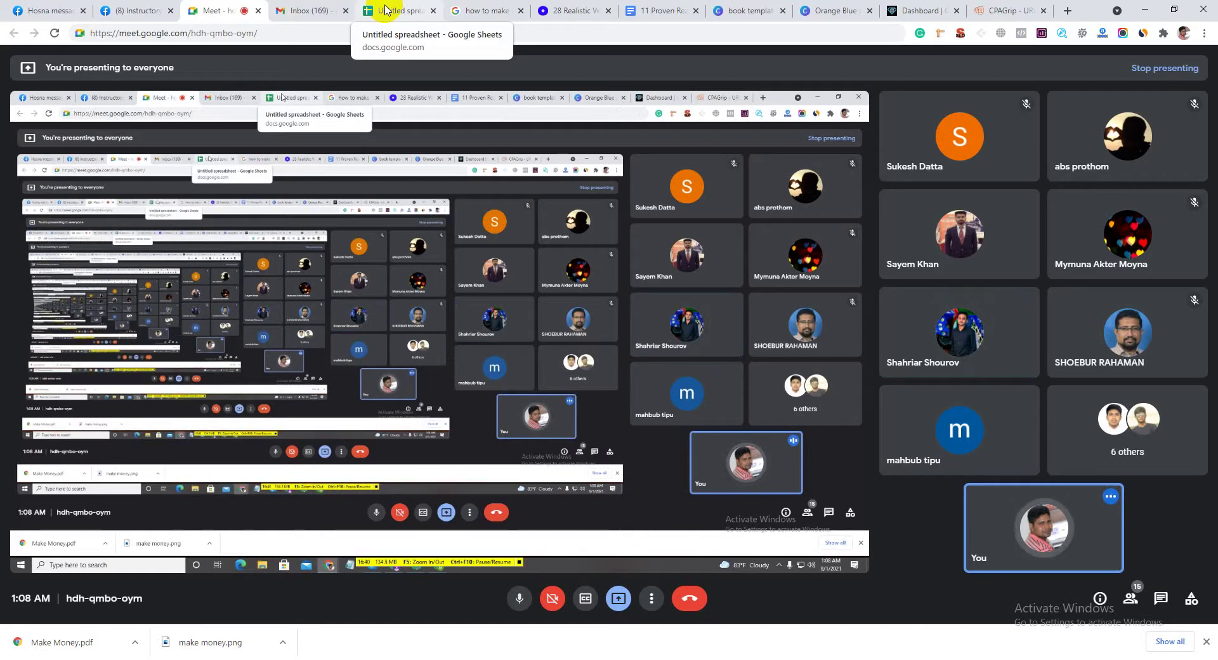
click(837, 158)
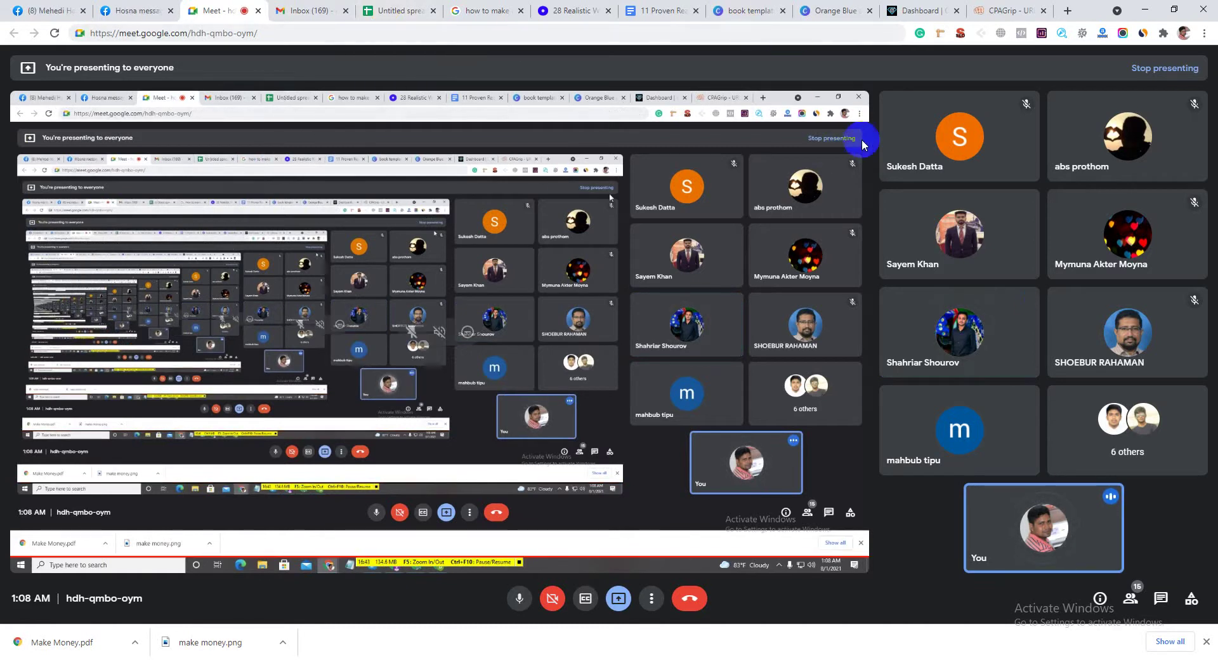
mouse_move(897, 131)
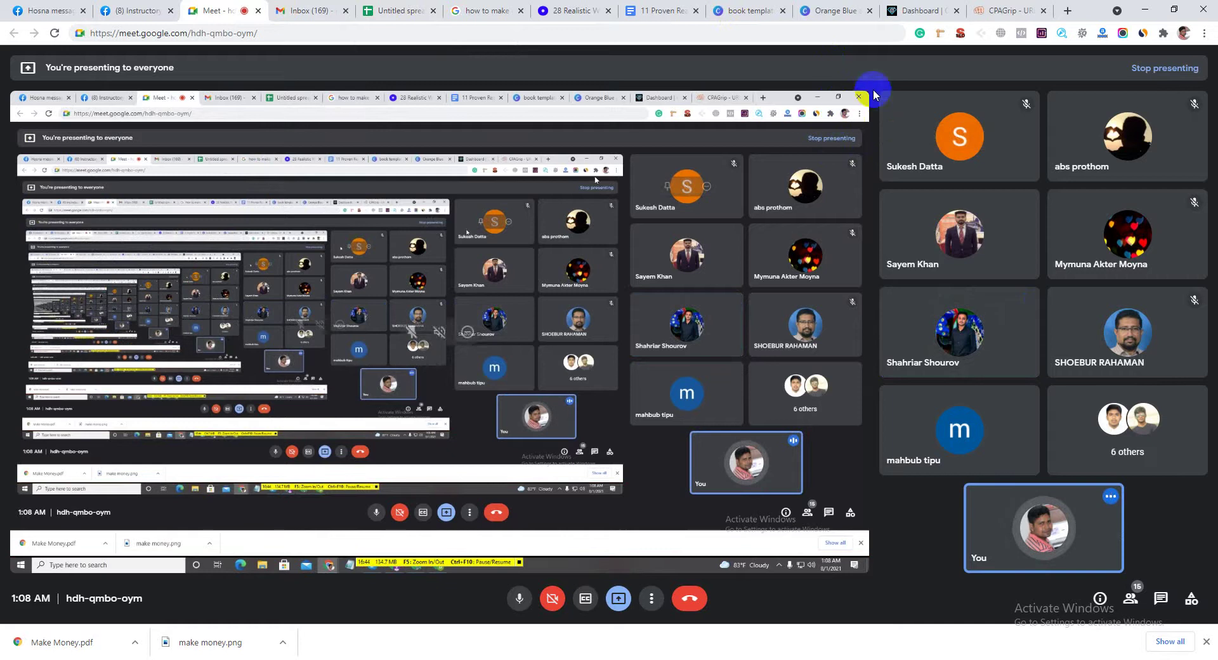
click(999, 10)
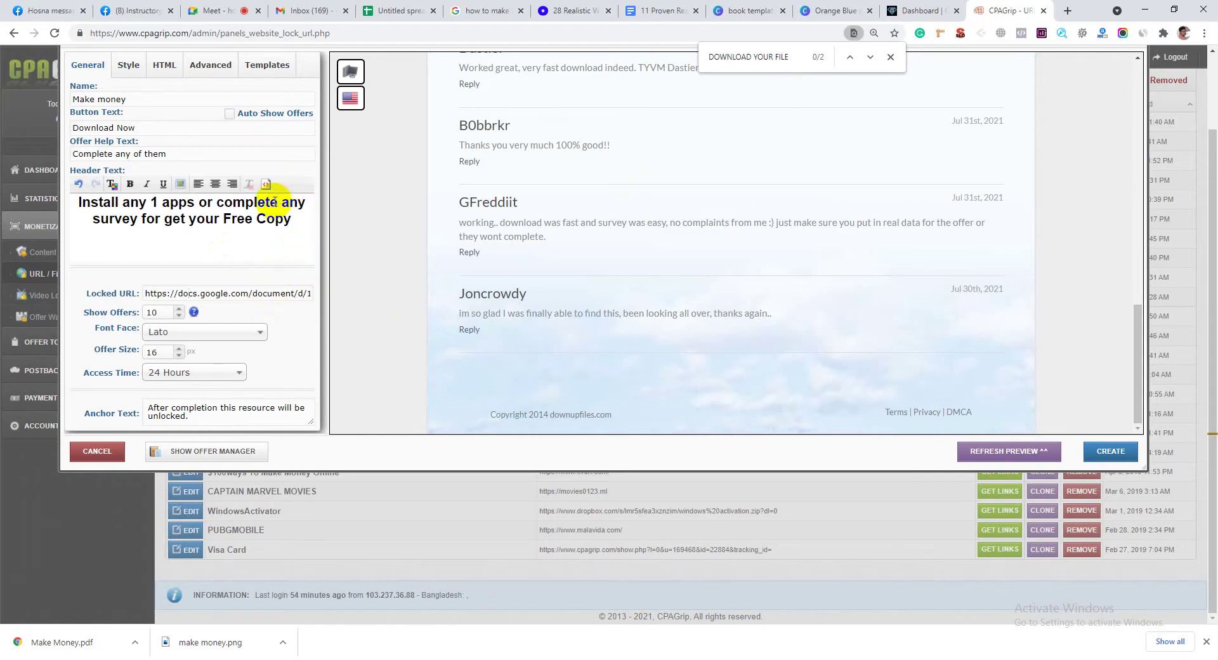
Dismiss the browser's find bar and create the Make money locker with the current settings
scroll(561, 315, up, 15)
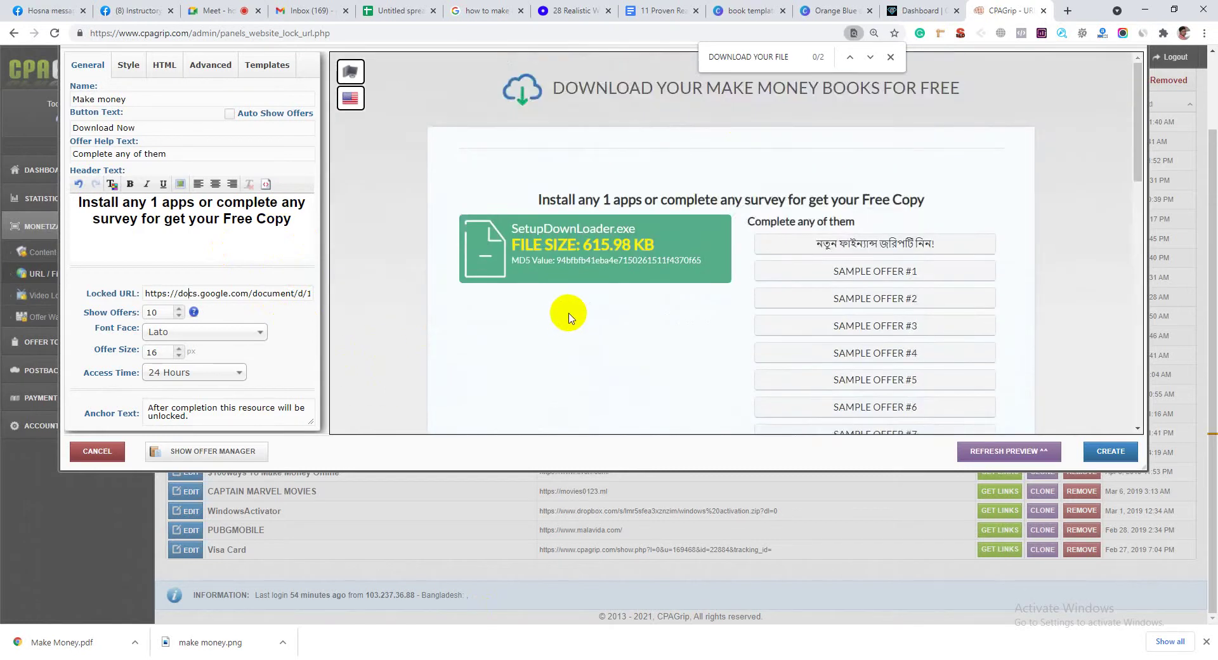
click(891, 57)
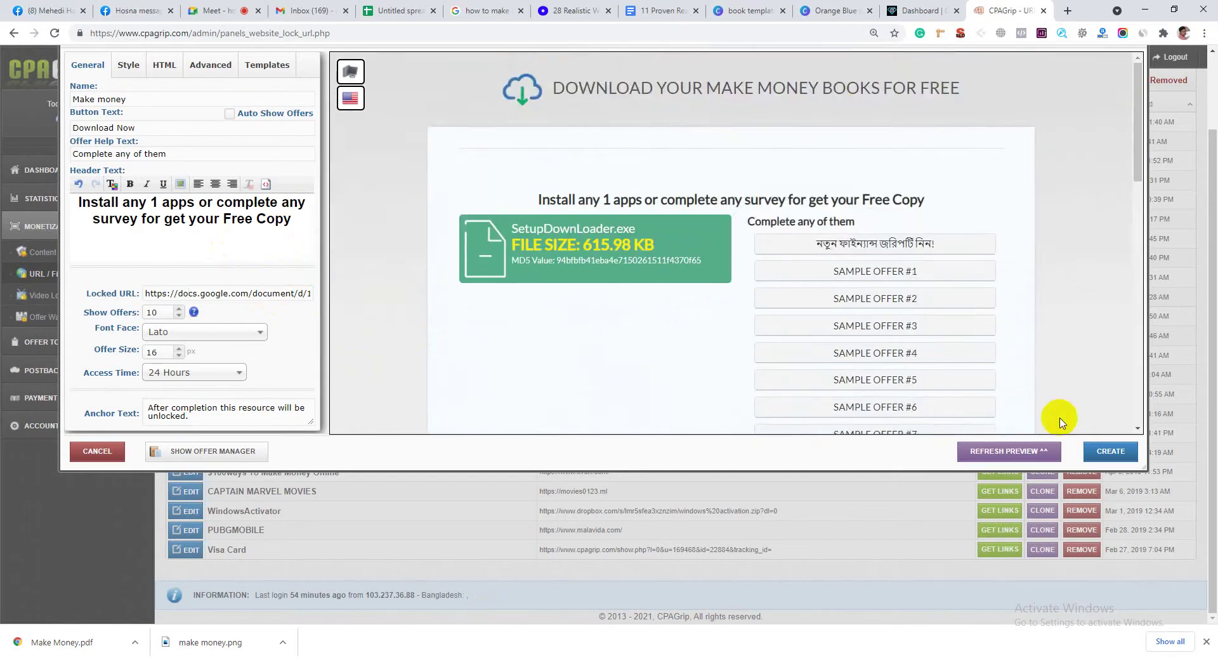
click(1101, 452)
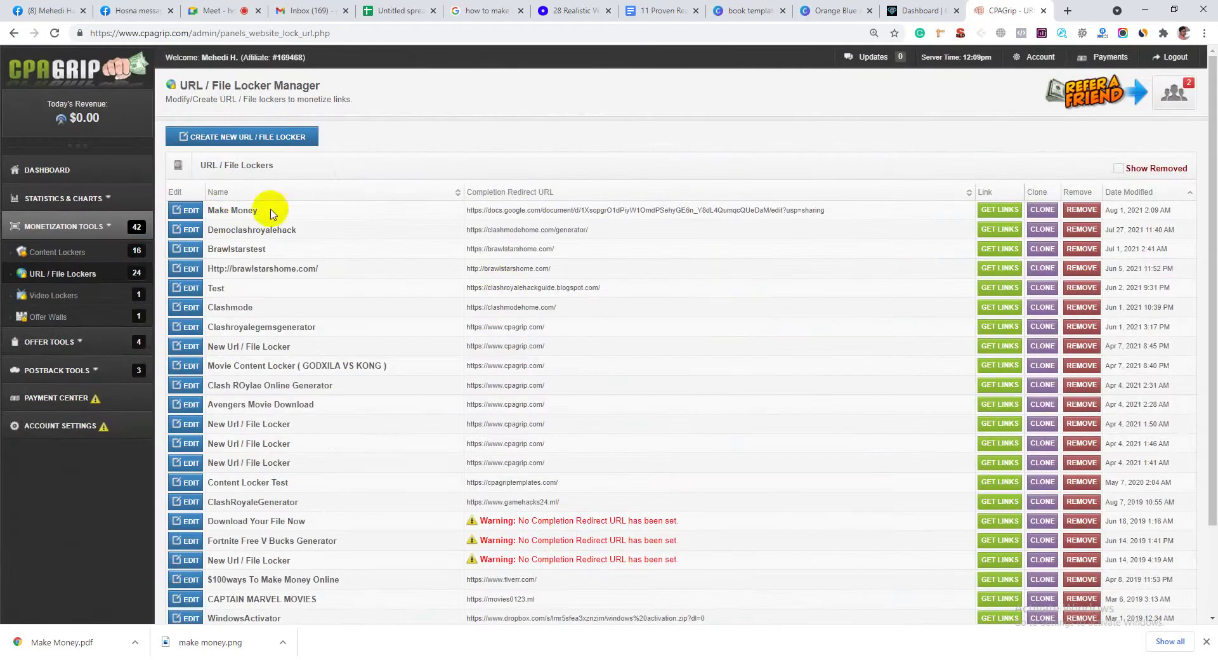
Get the link of the Make Money locker, choose opaldownloads.com as its domain and copy the link
click(1000, 210)
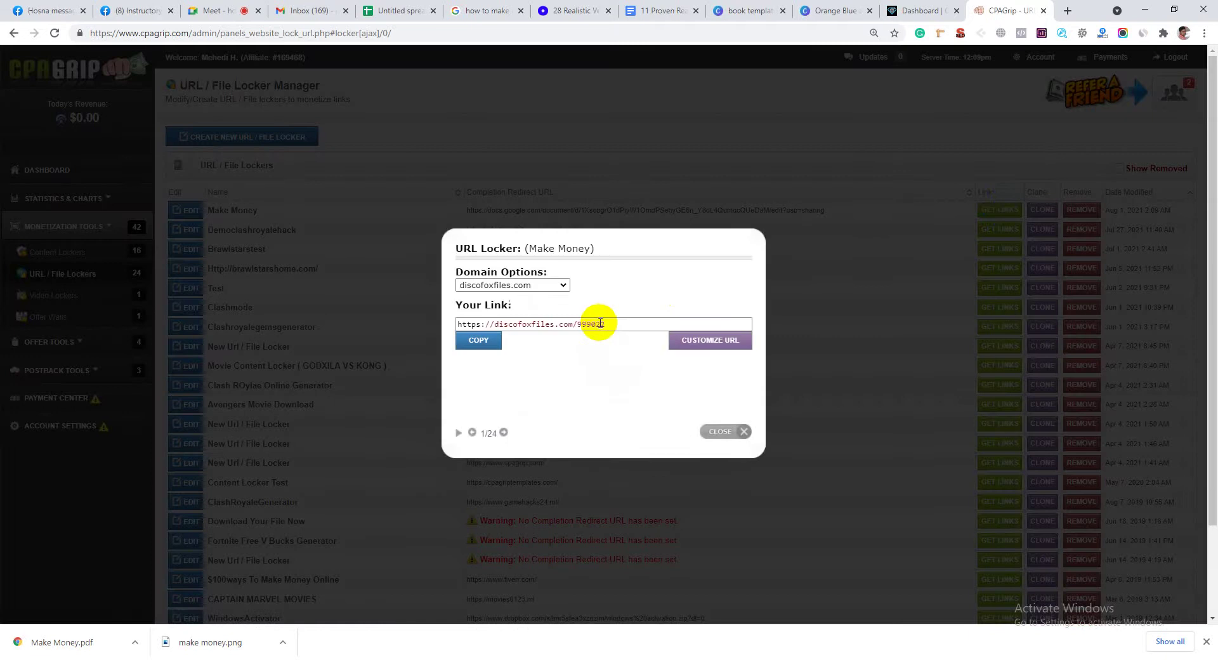
click(525, 287)
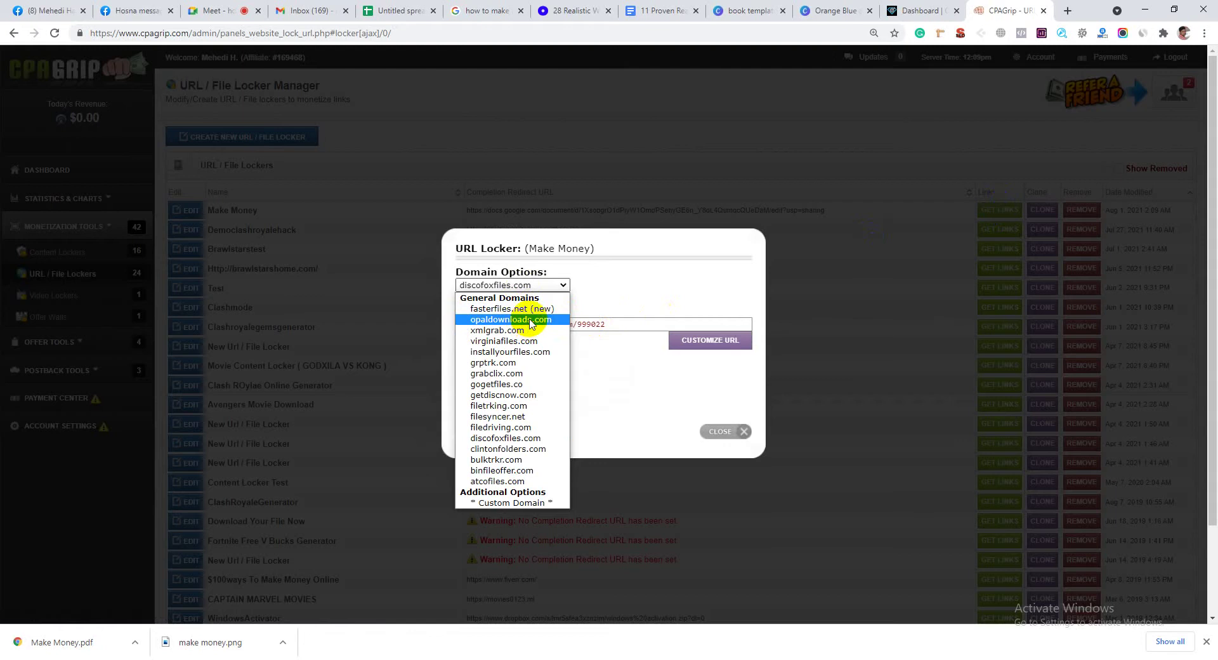
click(532, 321)
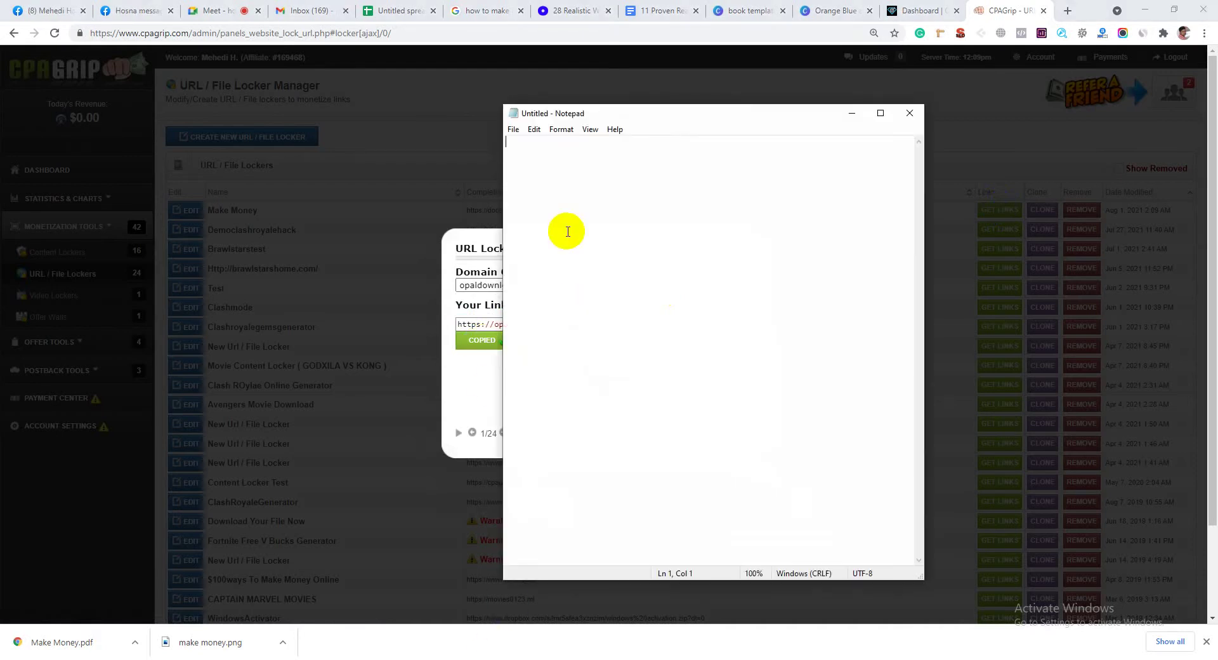
Paste the locker link into a blank Notepad document without saving it, and return to the CPAGrip locker list
key(ctrl+s)
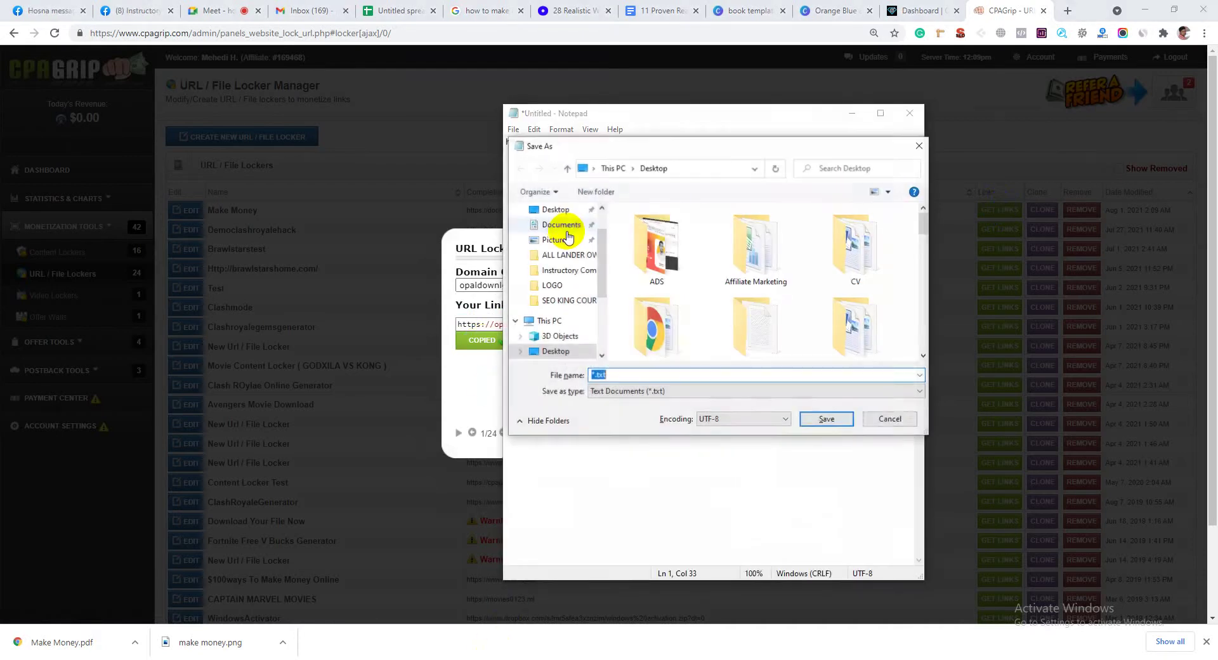
click(888, 419)
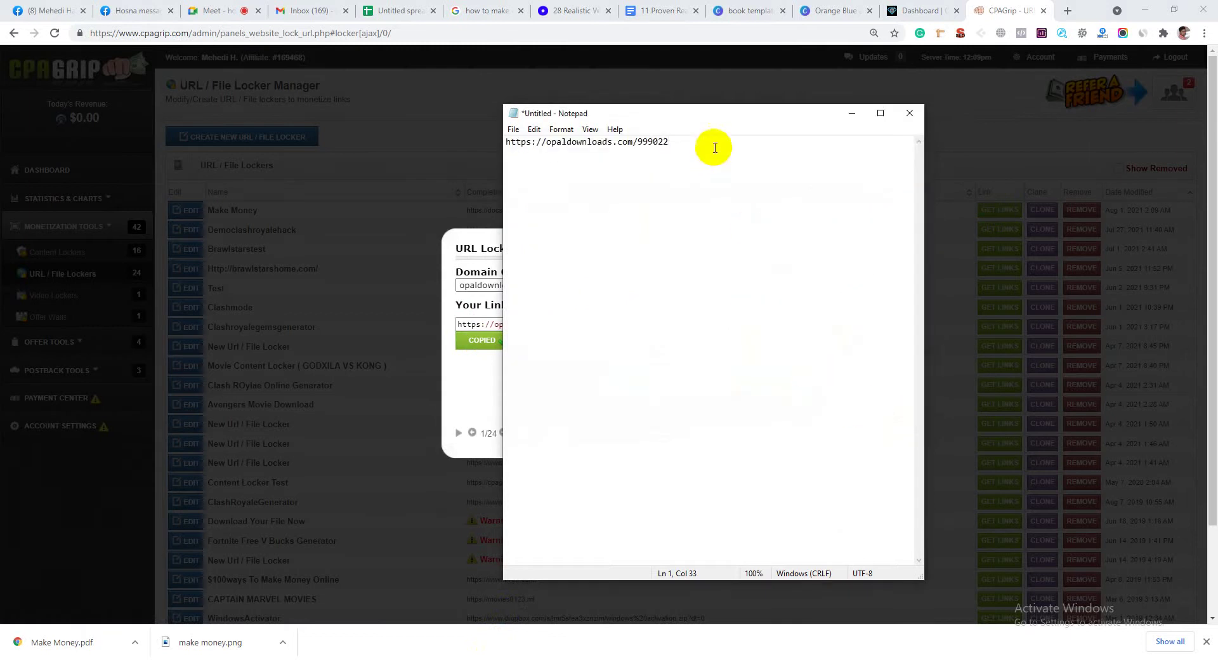
click(977, 136)
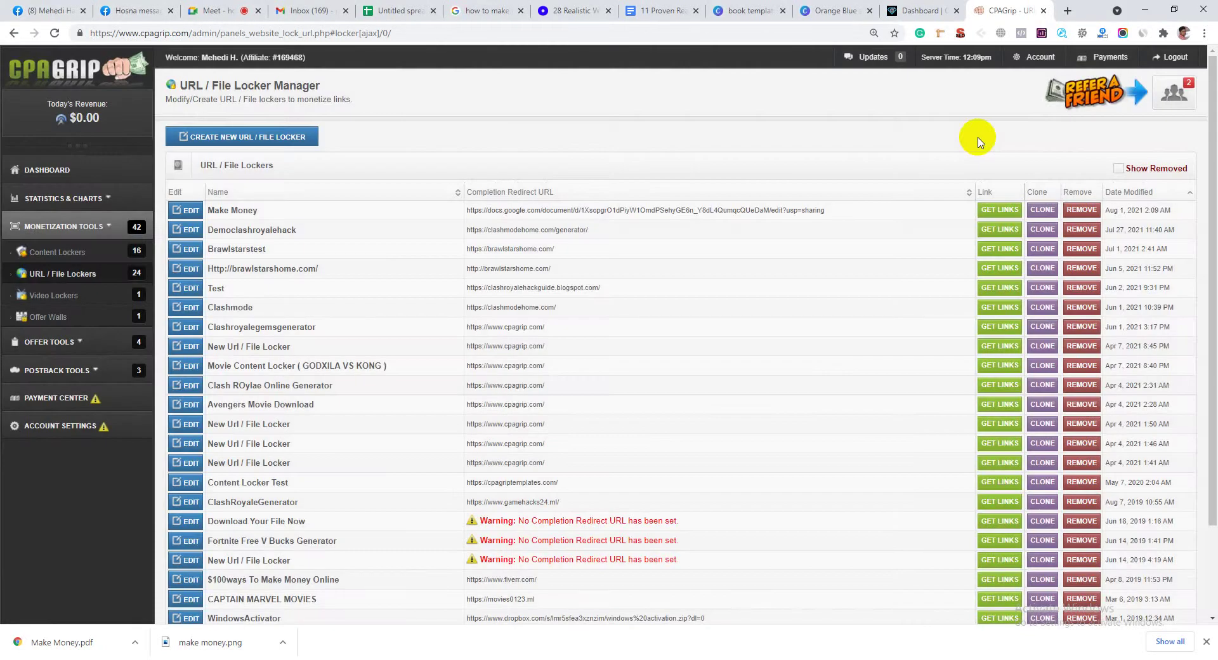
Open the copied opaldownloads.com locker link in a new browser tab and look through the live download page
click(1068, 10)
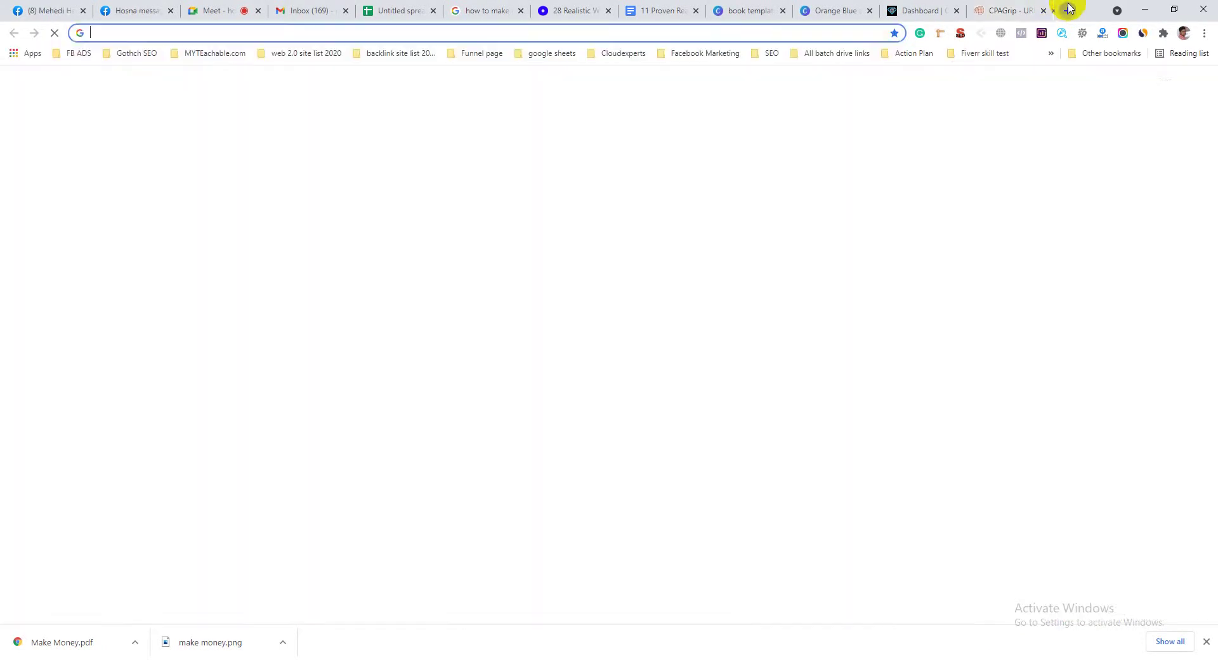
key(ctrl+v)
key(Return)
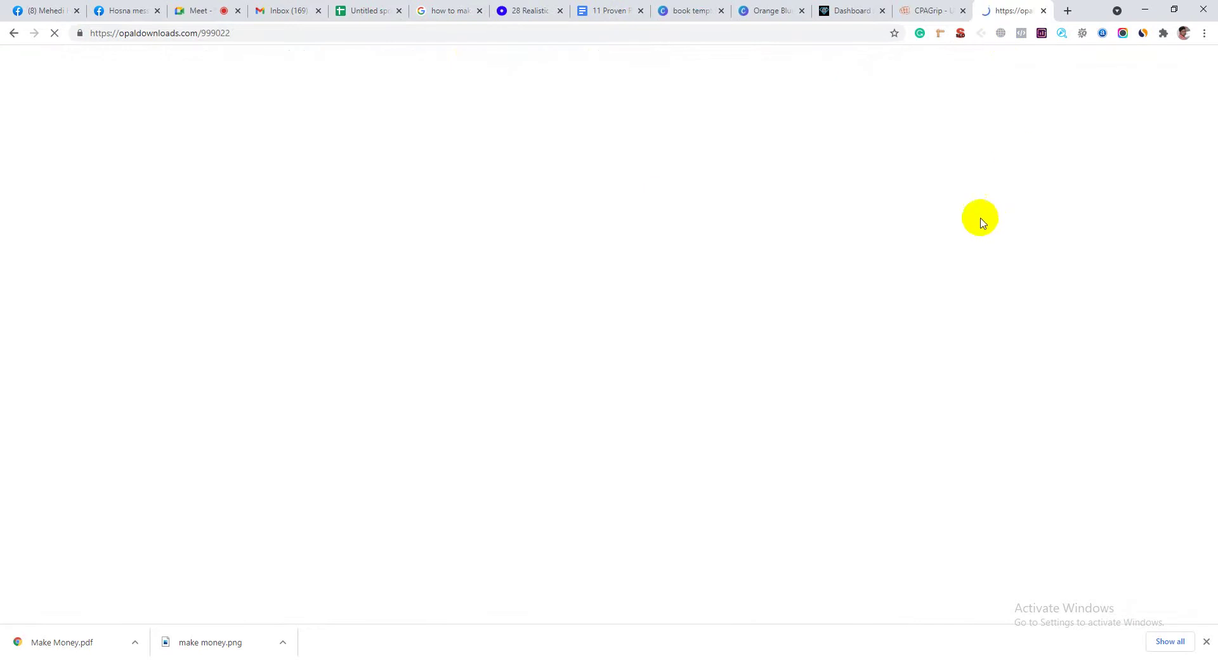
scroll(507, 415, down, 1)
scroll(507, 416, up, 1)
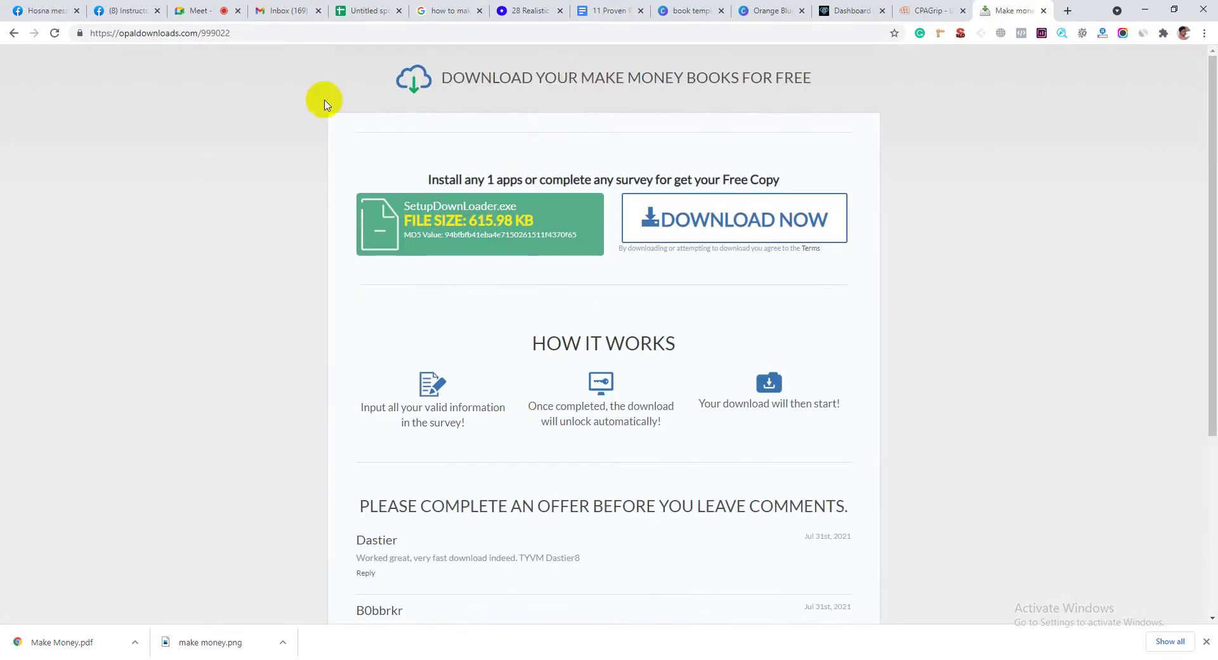
scroll(372, 242, down, 1)
scroll(371, 242, up, 1)
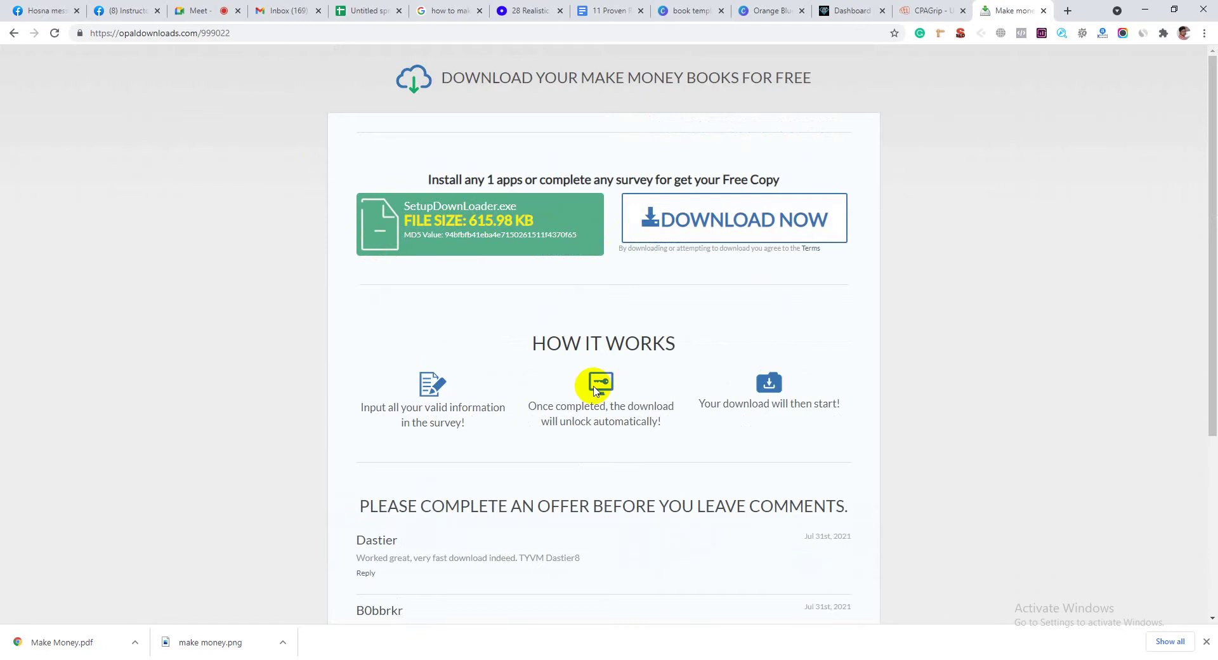
scroll(590, 388, down, 3)
scroll(590, 388, up, 3)
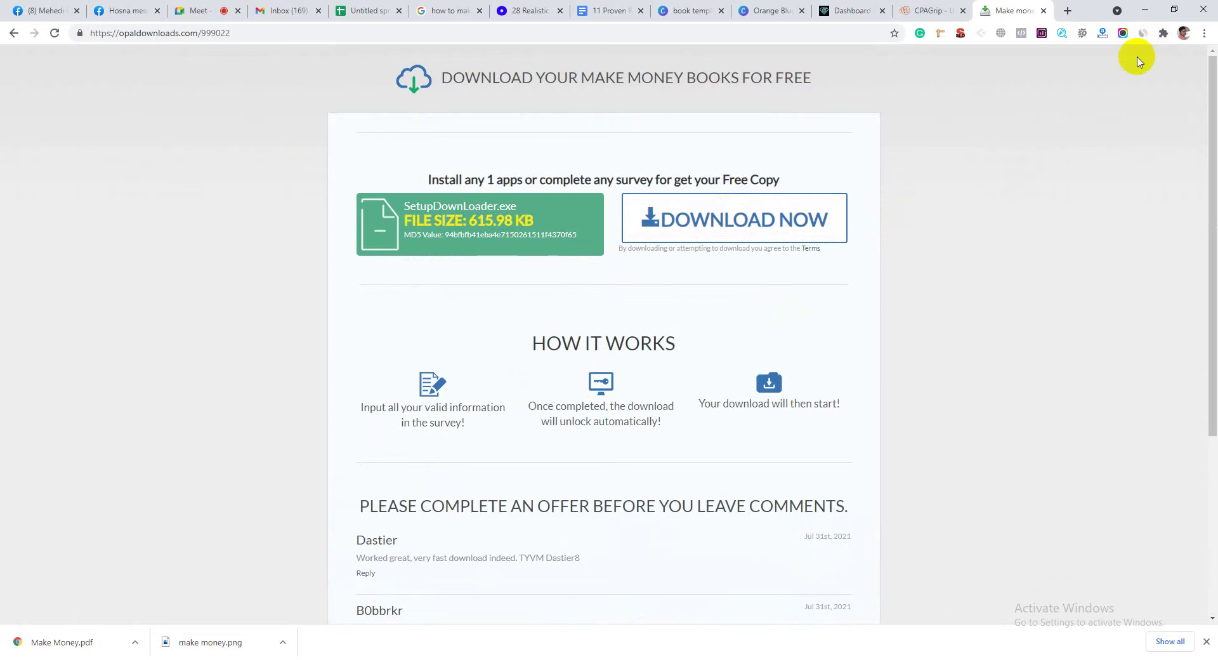
Open Google Jamboard from the Google apps in a new browser tab and create a new blank jam
click(1184, 39)
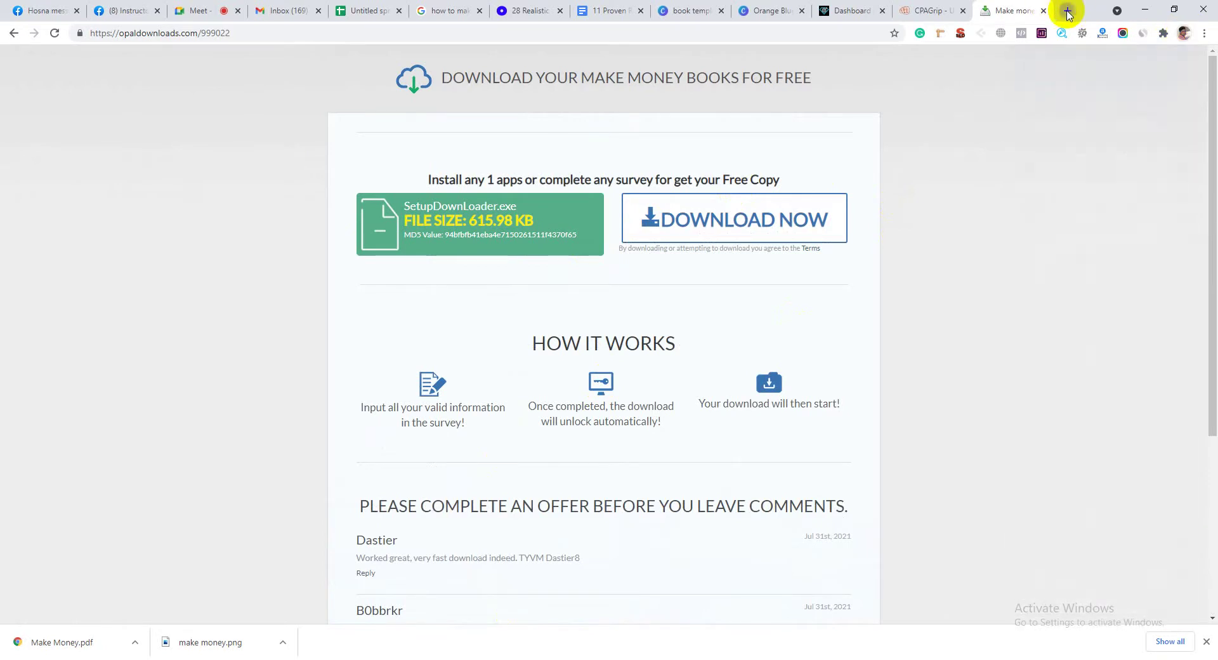
click(1067, 11)
click(1166, 85)
scroll(1134, 293, down, 5)
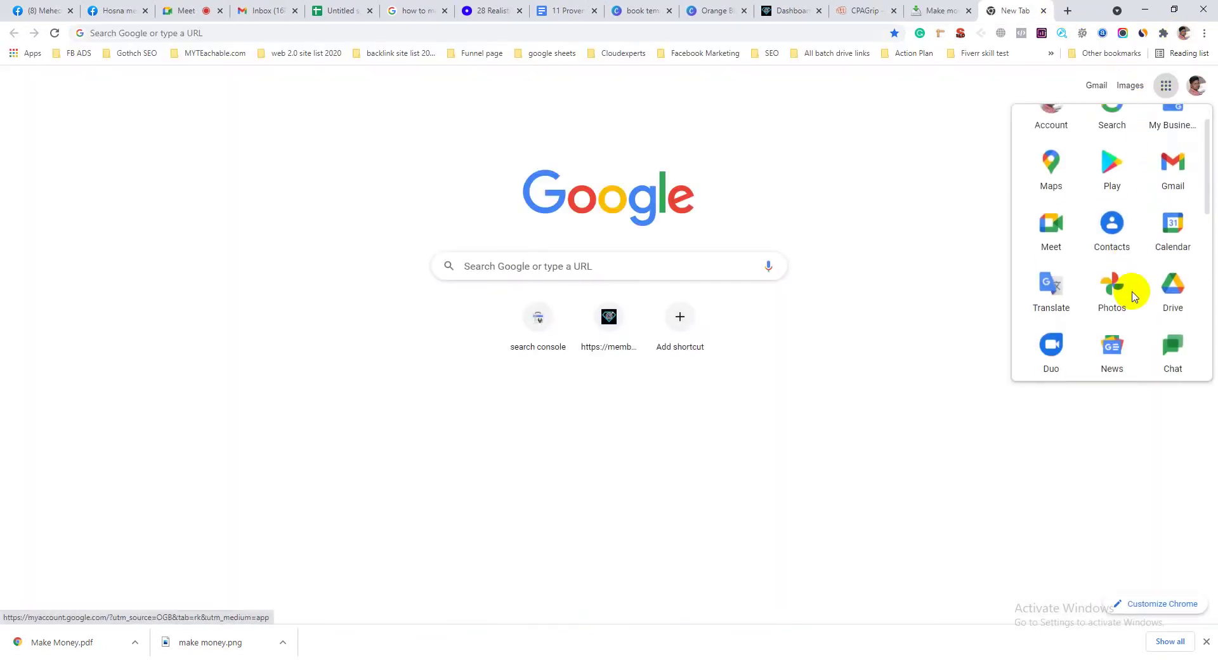
scroll(1134, 294, up, 2)
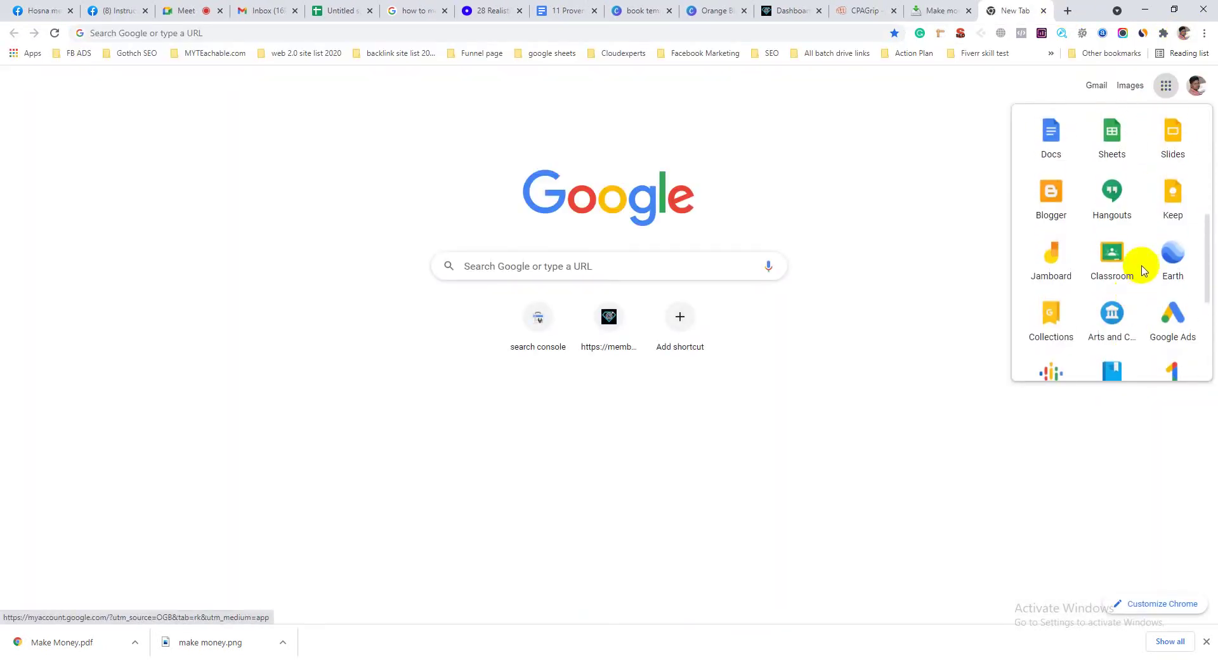
click(1065, 270)
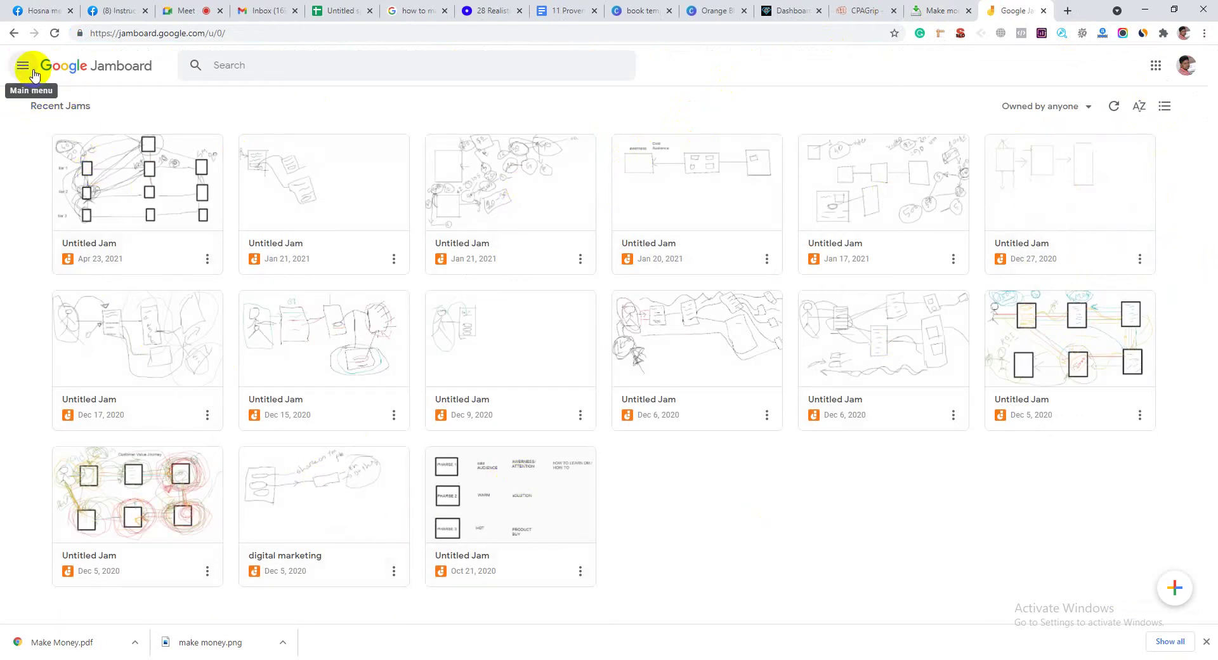
click(1174, 587)
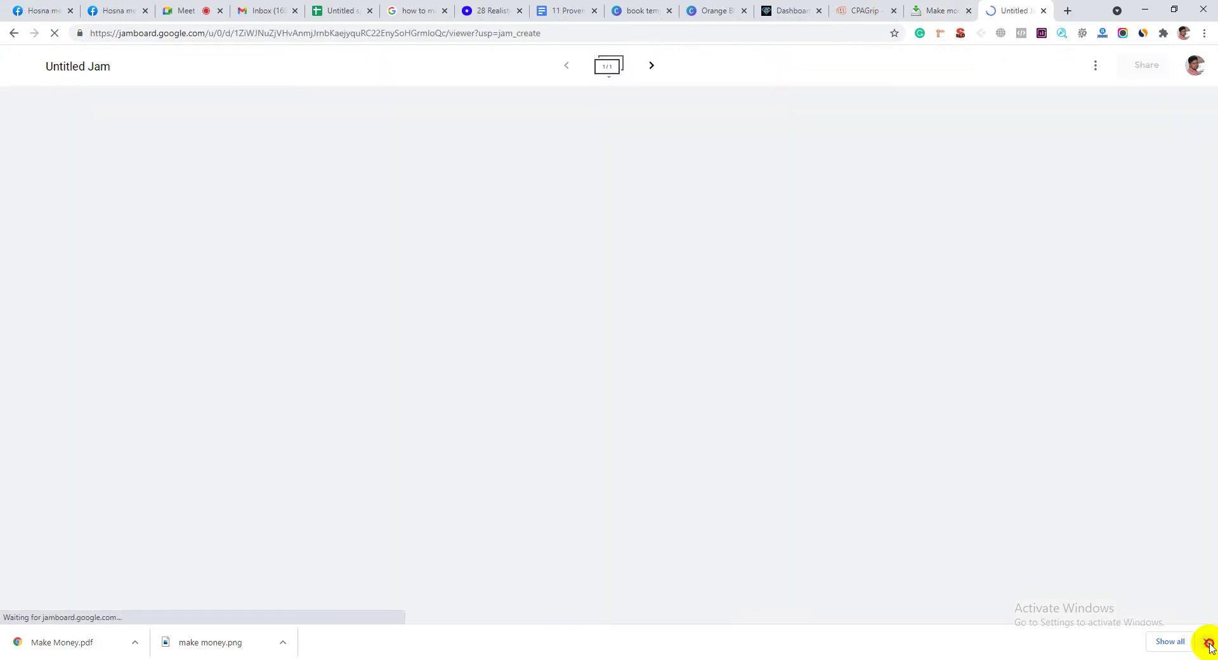
Dismiss the downloads bar and draw a tall rectangle near the frame's right edge, shifting it slightly lower
click(1206, 641)
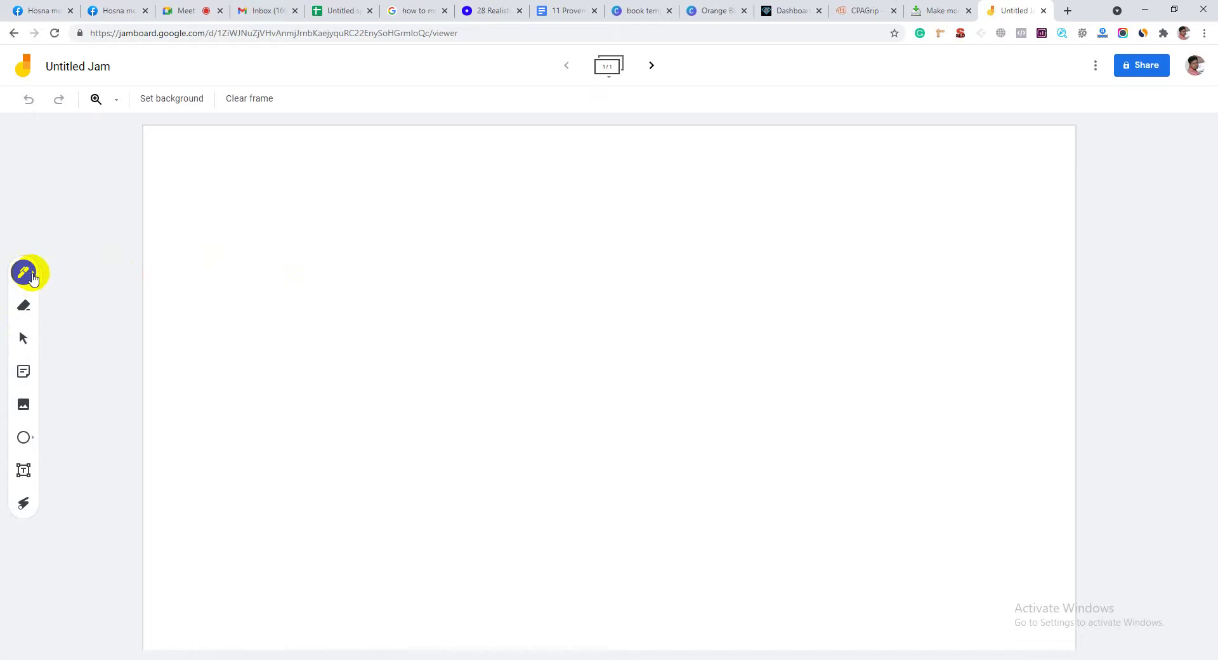
click(23, 374)
click(785, 402)
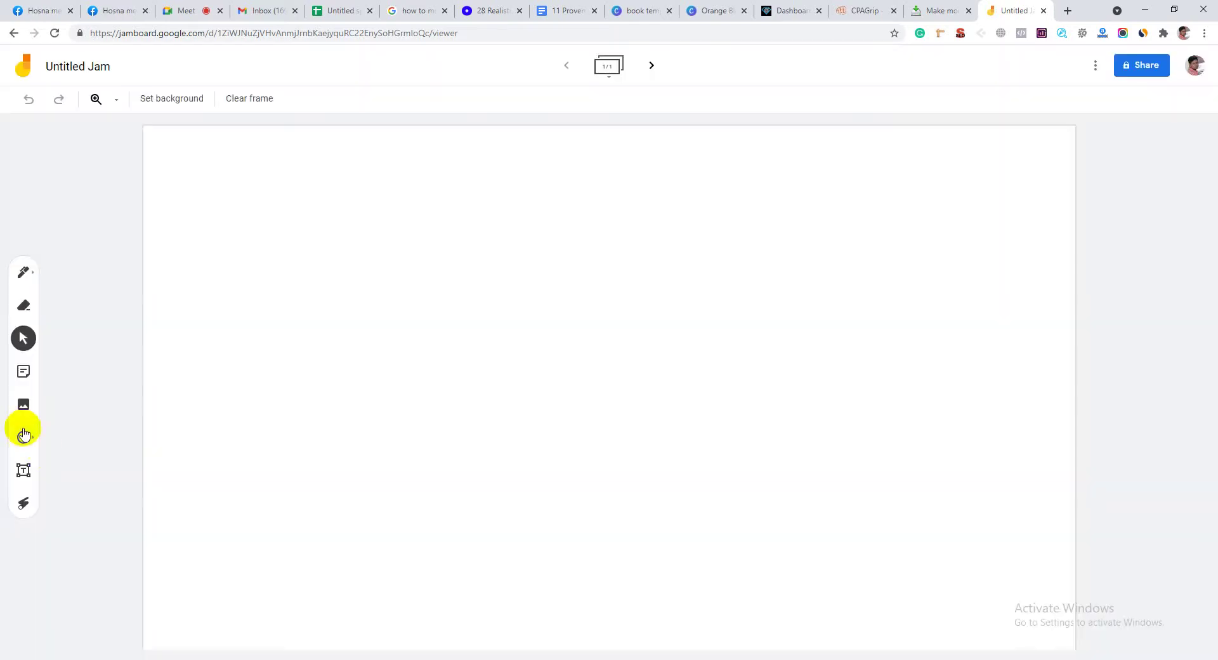
click(24, 437)
click(24, 437)
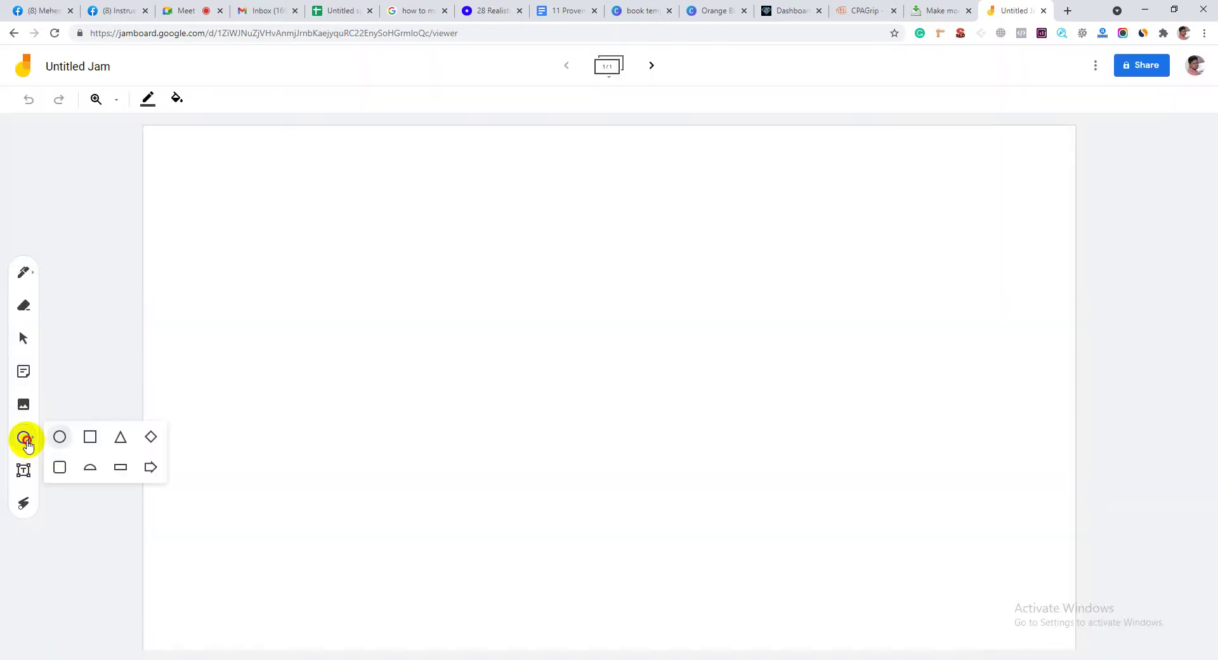
click(89, 436)
mouse_move(893, 200)
mouse_down()
mouse_move(1003, 482)
mouse_move(1028, 482)
mouse_move(1034, 467)
mouse_move(1041, 478)
mouse_up()
drag(994, 445, 1007, 482)
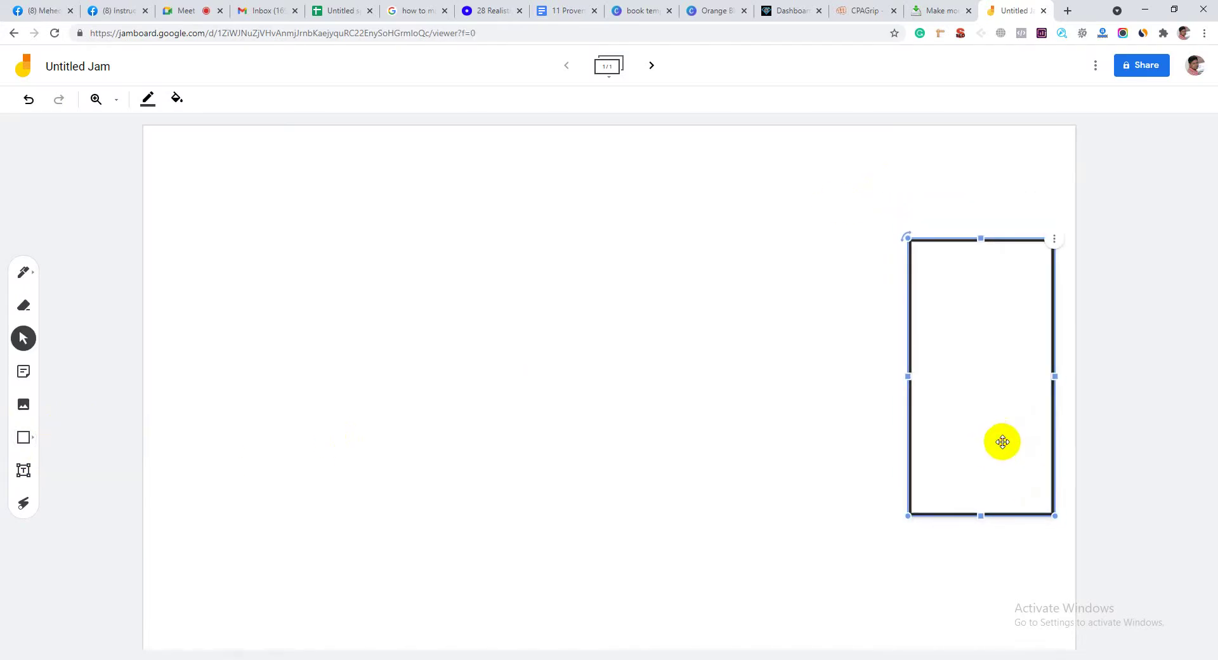
click(987, 375)
Draw a second tall rectangle, move it to the middle of the frame and readjust the first one near the right edge
click(23, 437)
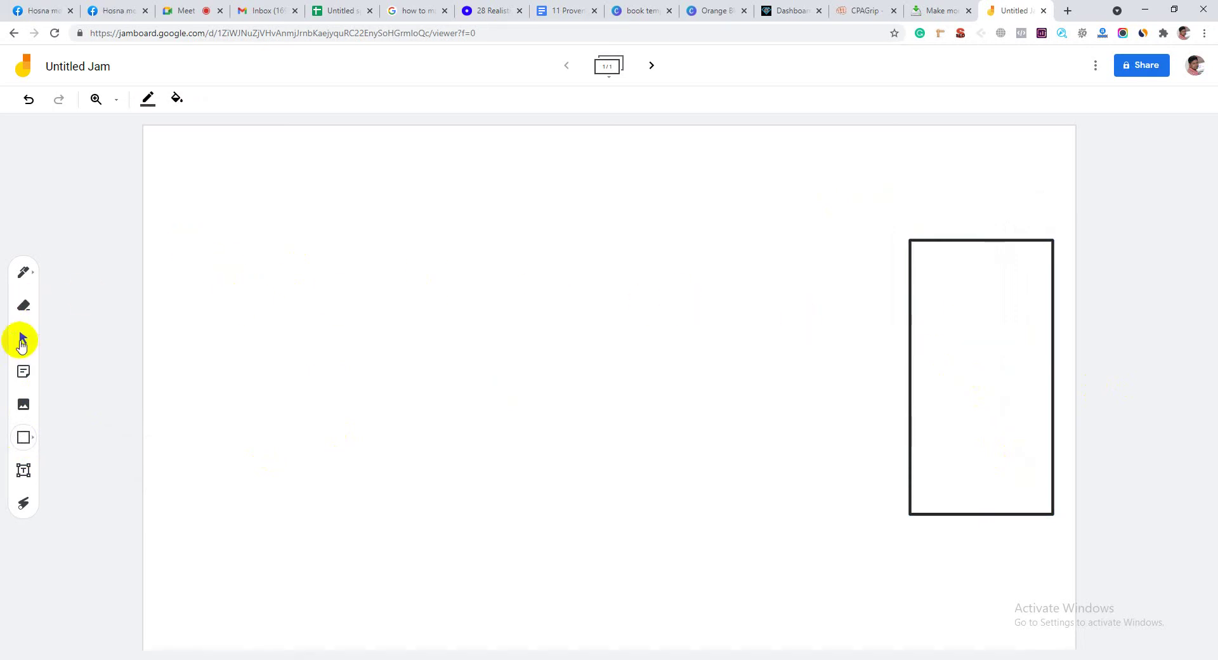
drag(189, 245, 345, 500)
drag(310, 438, 315, 435)
drag(938, 403, 888, 390)
drag(264, 358, 553, 345)
drag(846, 369, 913, 363)
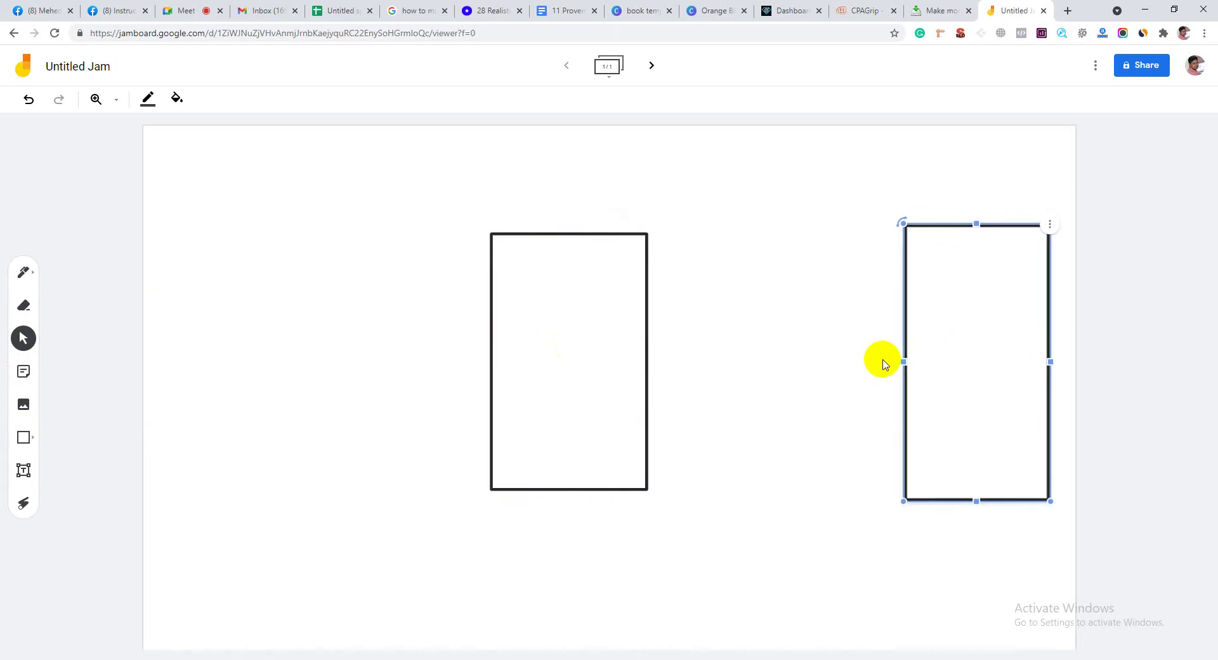
drag(595, 359, 611, 355)
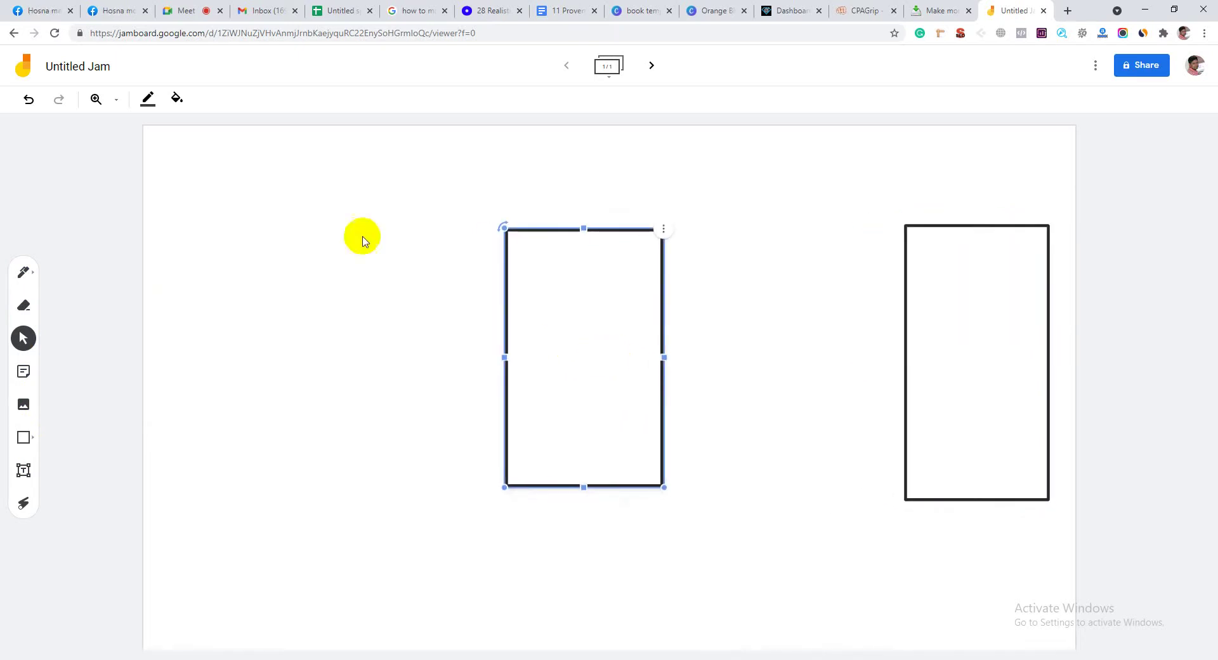
click(183, 152)
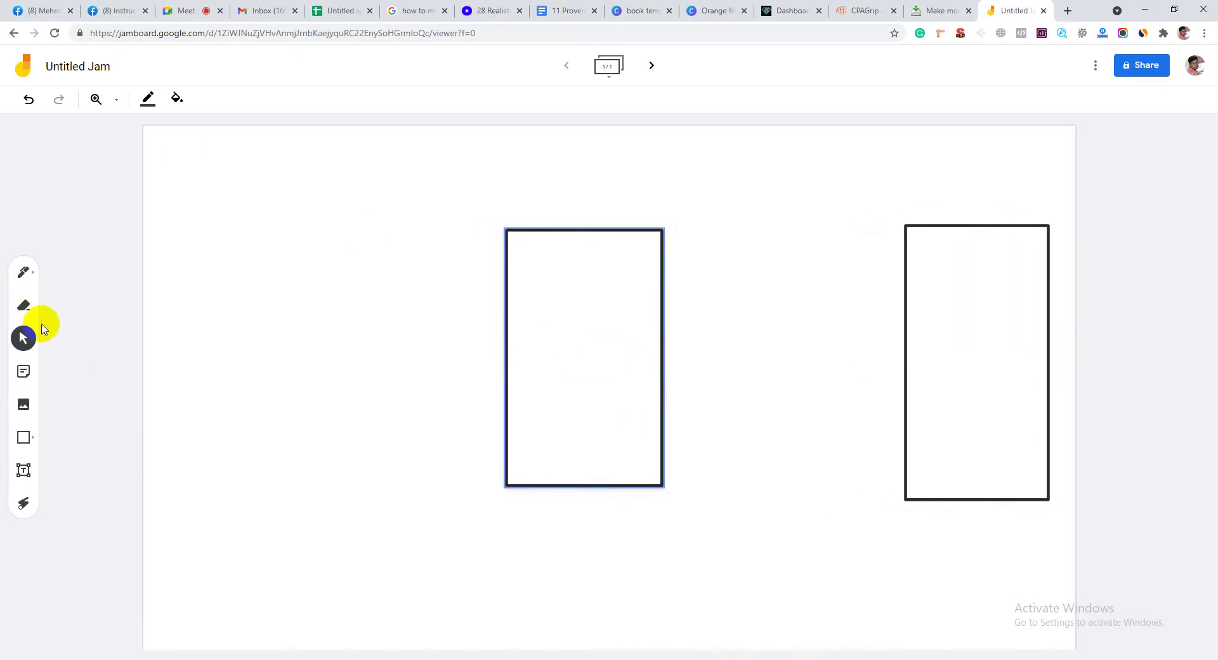
Place a circle in the frame's upper-left area and make it smaller
click(24, 451)
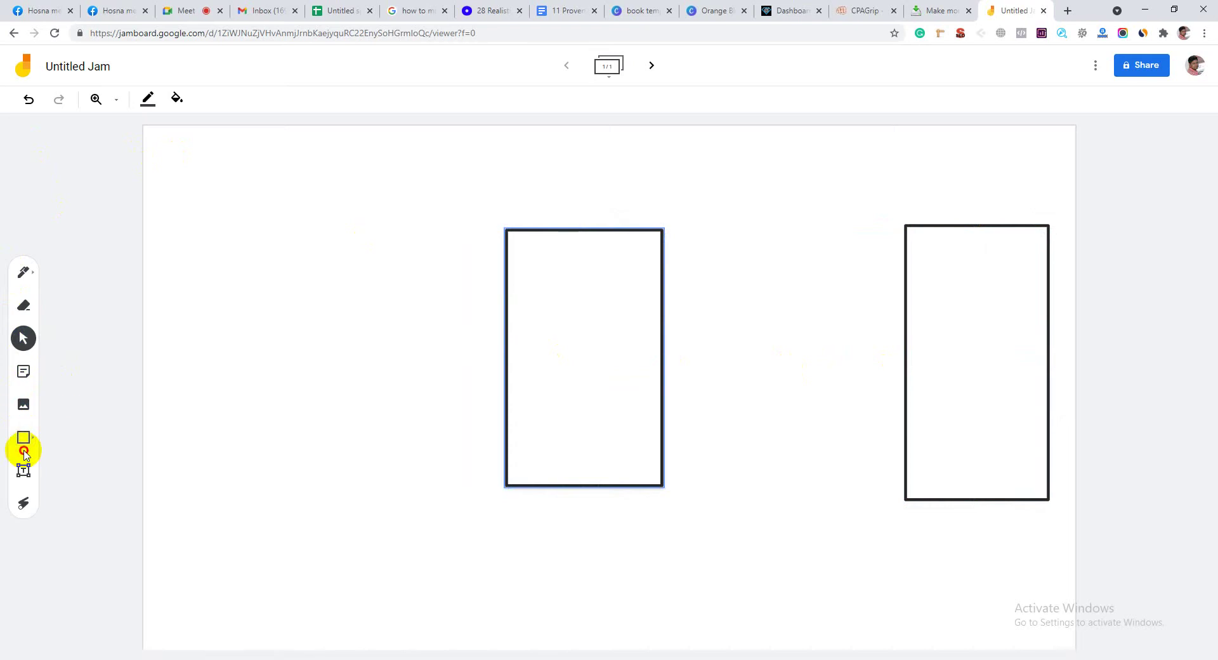
click(23, 438)
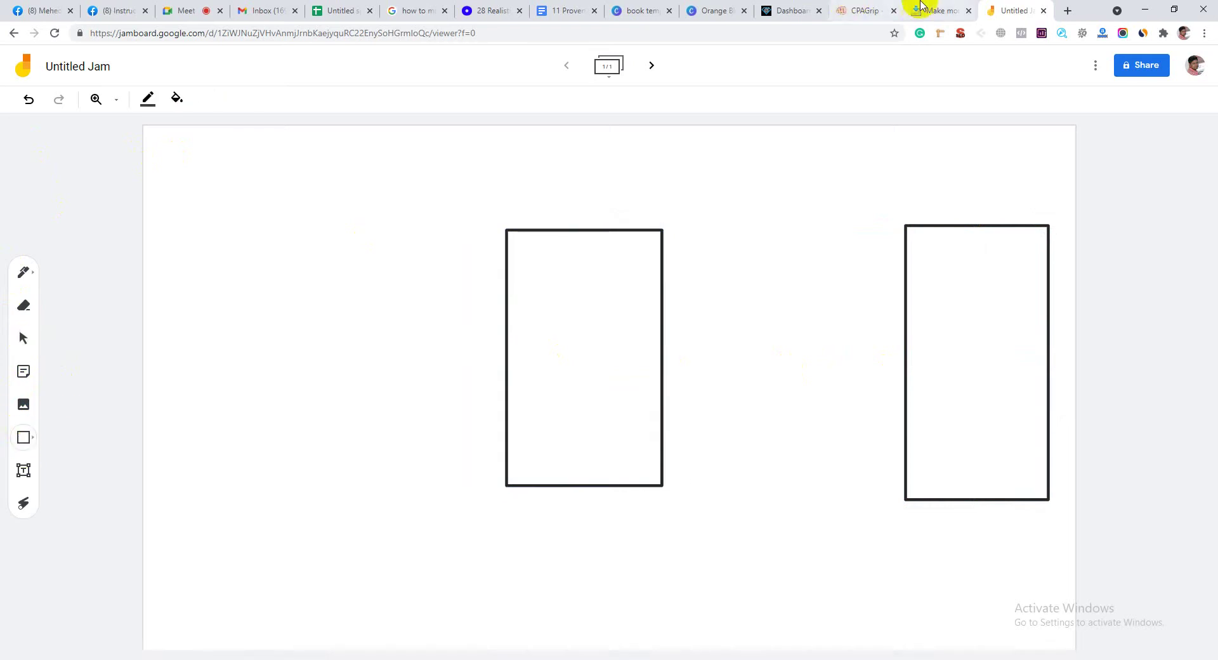
click(23, 436)
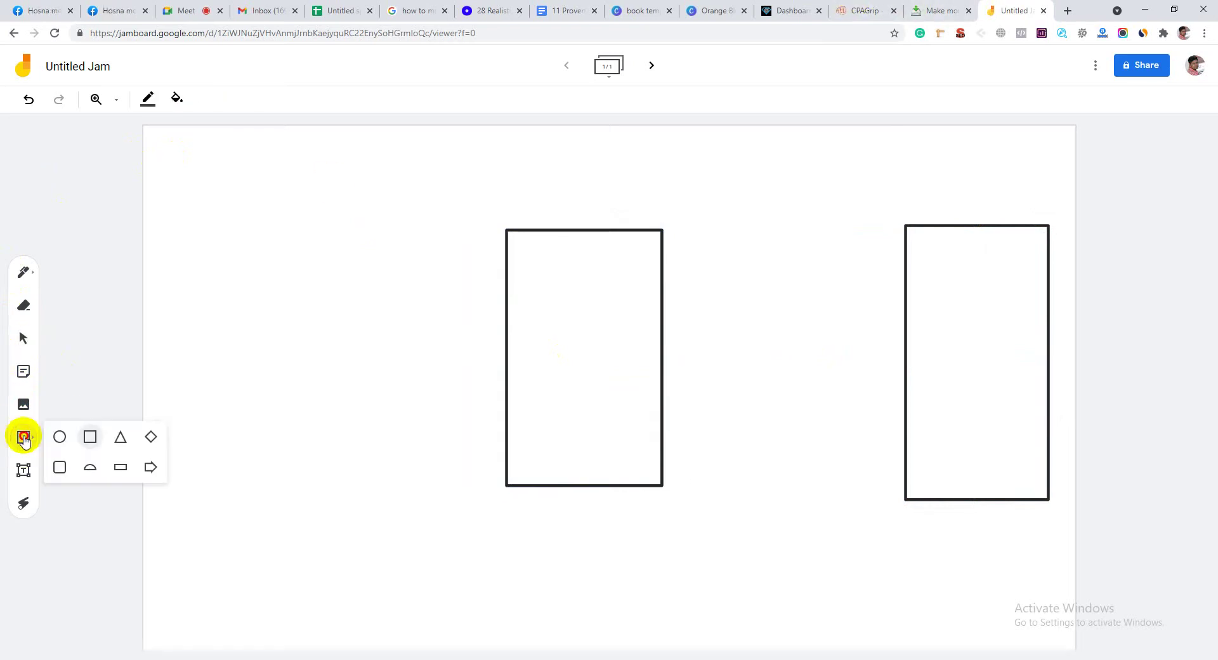
click(60, 436)
click(218, 303)
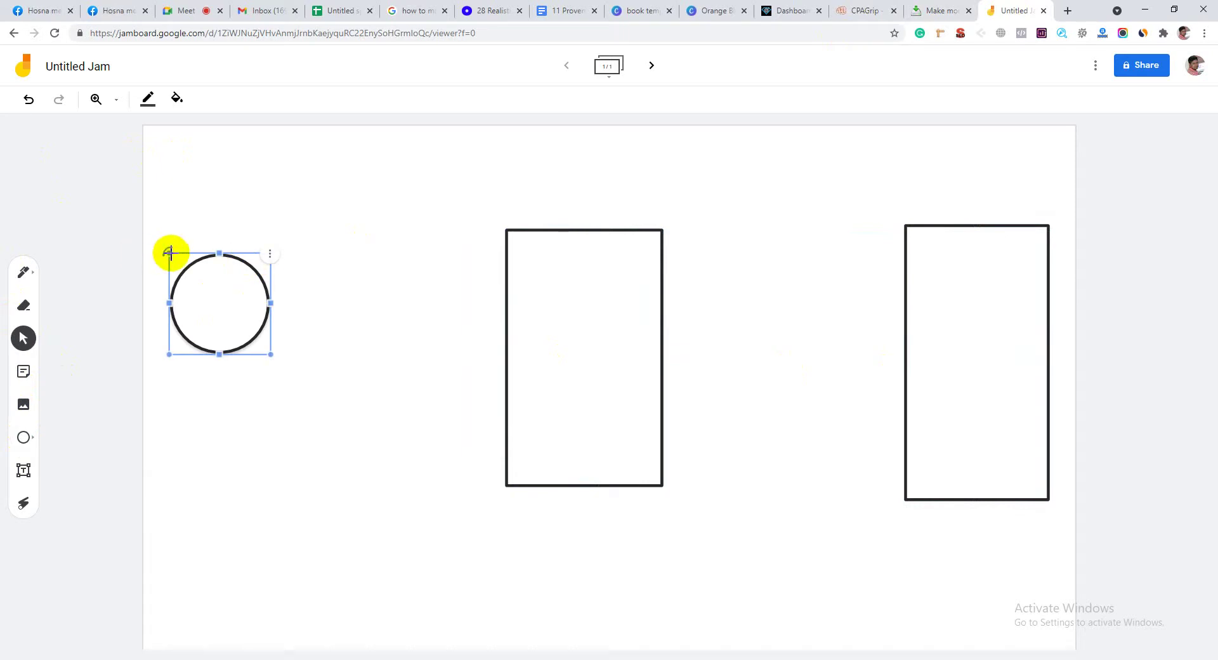
drag(169, 252, 253, 222)
click(280, 372)
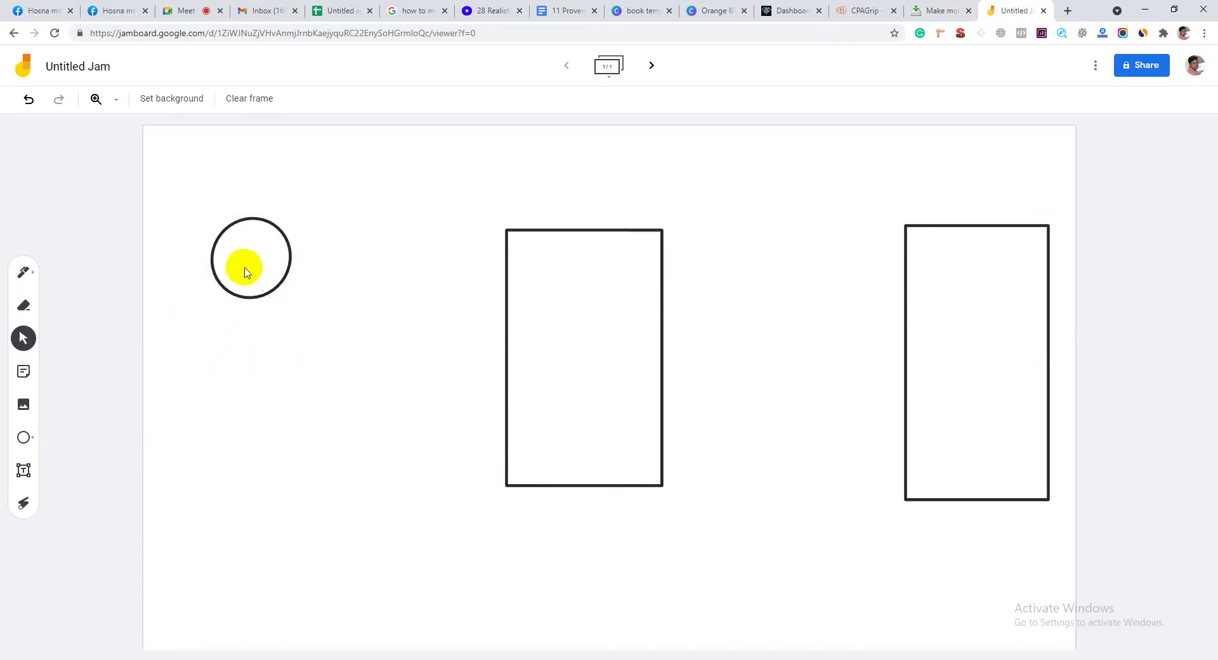
Reposition the circle, add pen strokes below it for a stick figure's body, and sketch two smaller stick figures underneath
click(245, 275)
mouse_move(245, 275)
mouse_down()
mouse_move(216, 280)
mouse_move(225, 356)
mouse_move(183, 328)
mouse_move(248, 315)
mouse_move(258, 335)
mouse_up()
click(240, 373)
click(23, 272)
mouse_move(212, 384)
mouse_down()
mouse_move(196, 422)
mouse_move(215, 389)
mouse_move(206, 466)
mouse_move(190, 442)
mouse_move(239, 468)
mouse_move(221, 514)
mouse_move(242, 508)
mouse_move(235, 543)
mouse_move(197, 541)
mouse_up()
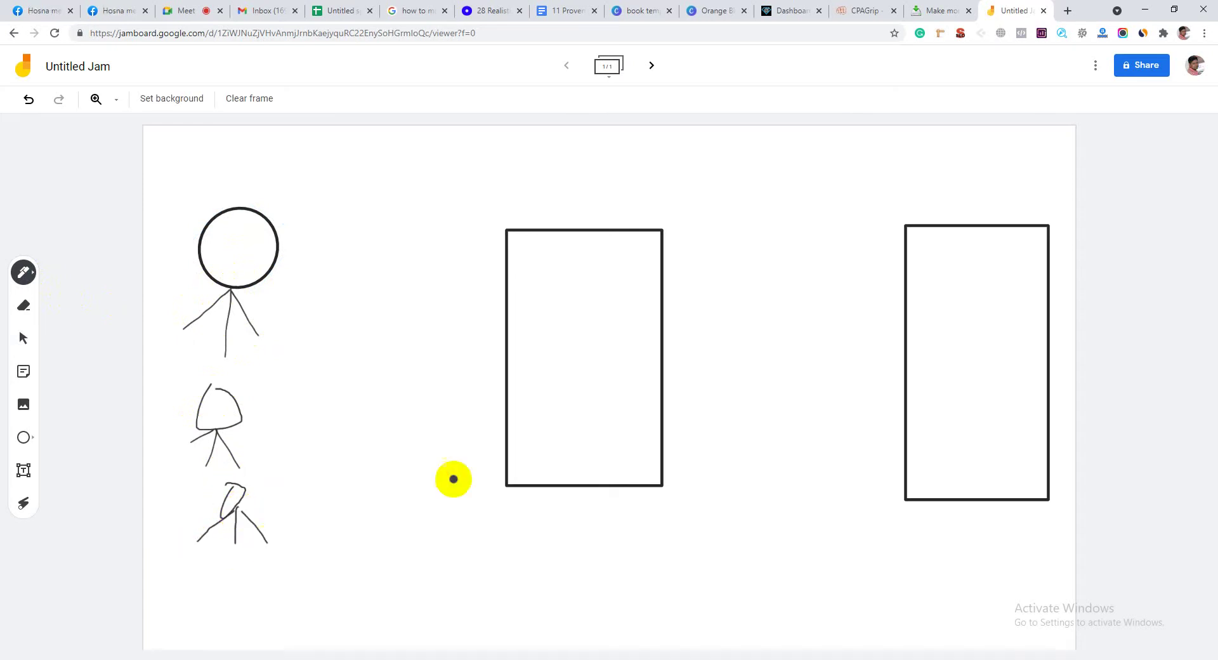
Check the address of the live opaldownloads.com download page and view the OGAds dashboard
click(952, 10)
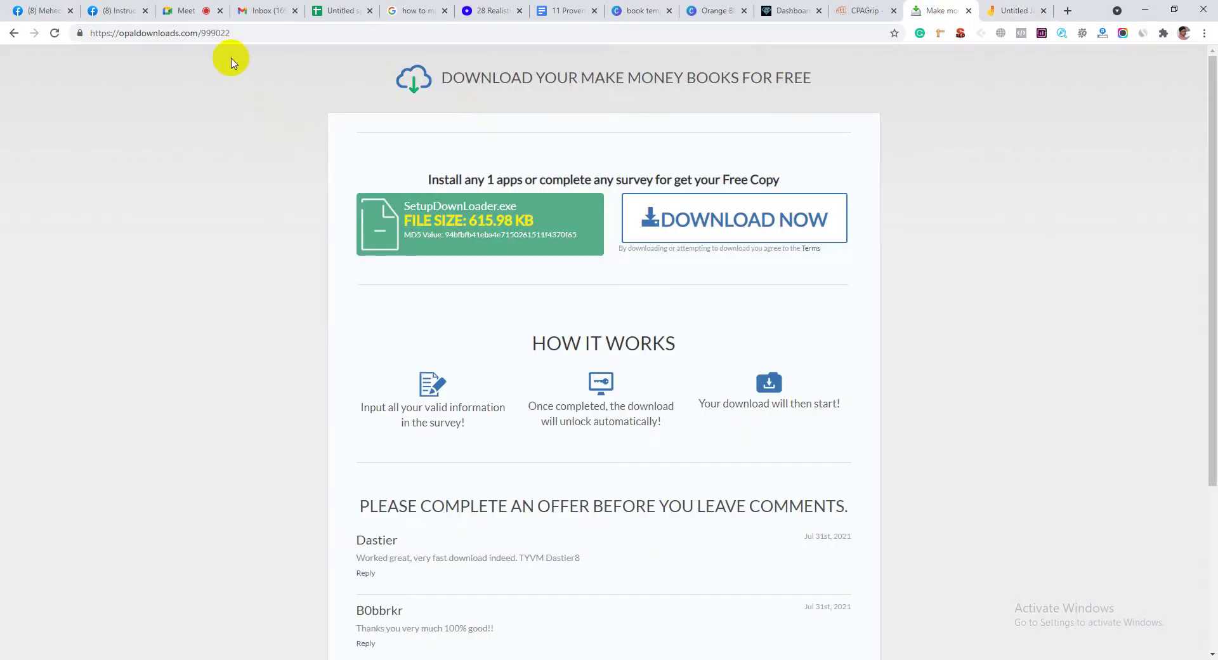
click(189, 37)
triple_click(198, 35)
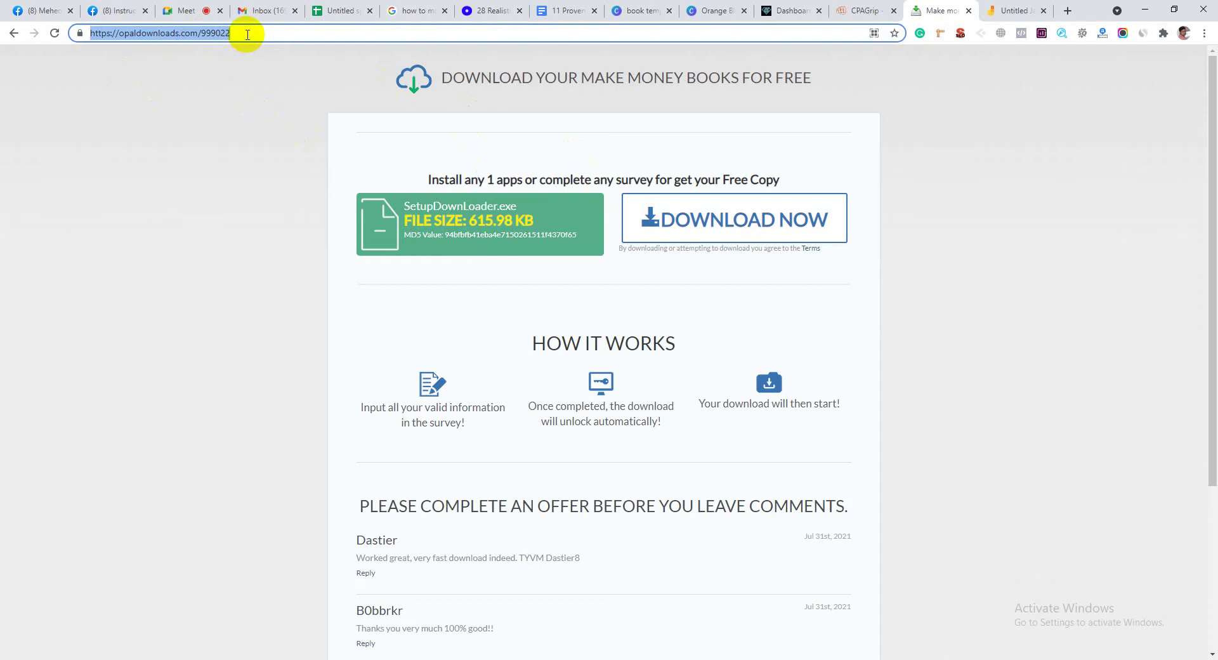
click(850, 8)
click(803, 8)
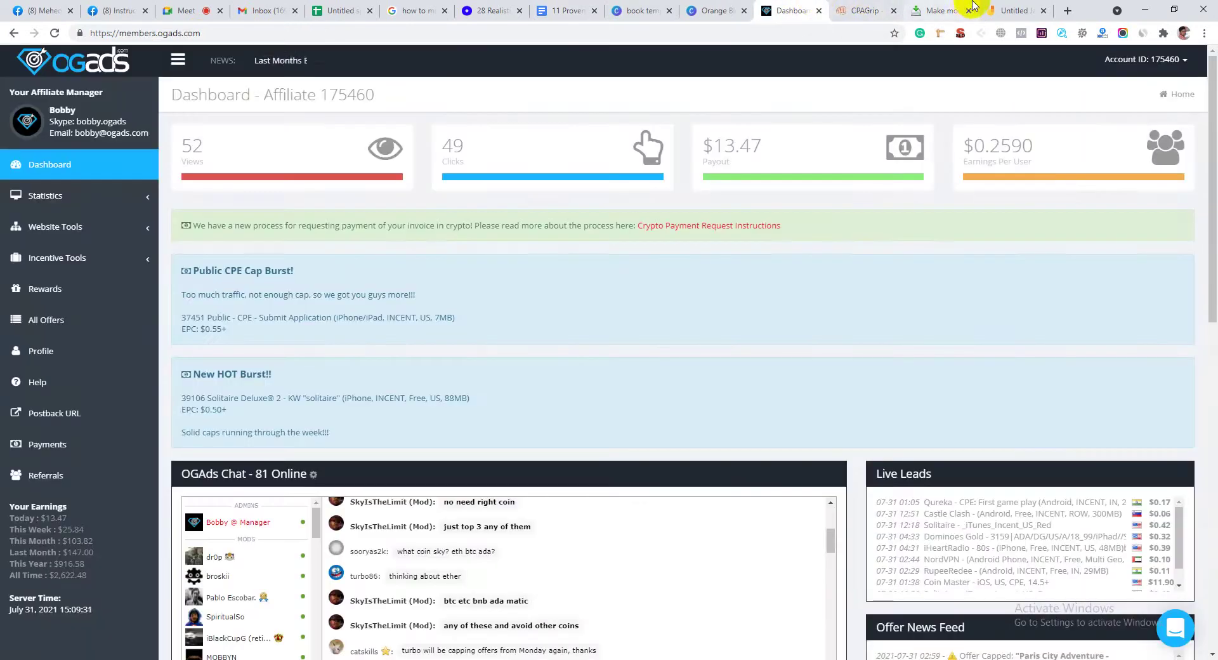
Back on the jam, write the letters f, y, p and i in a column beside the figures and draw converging lines from the figures
click(1006, 6)
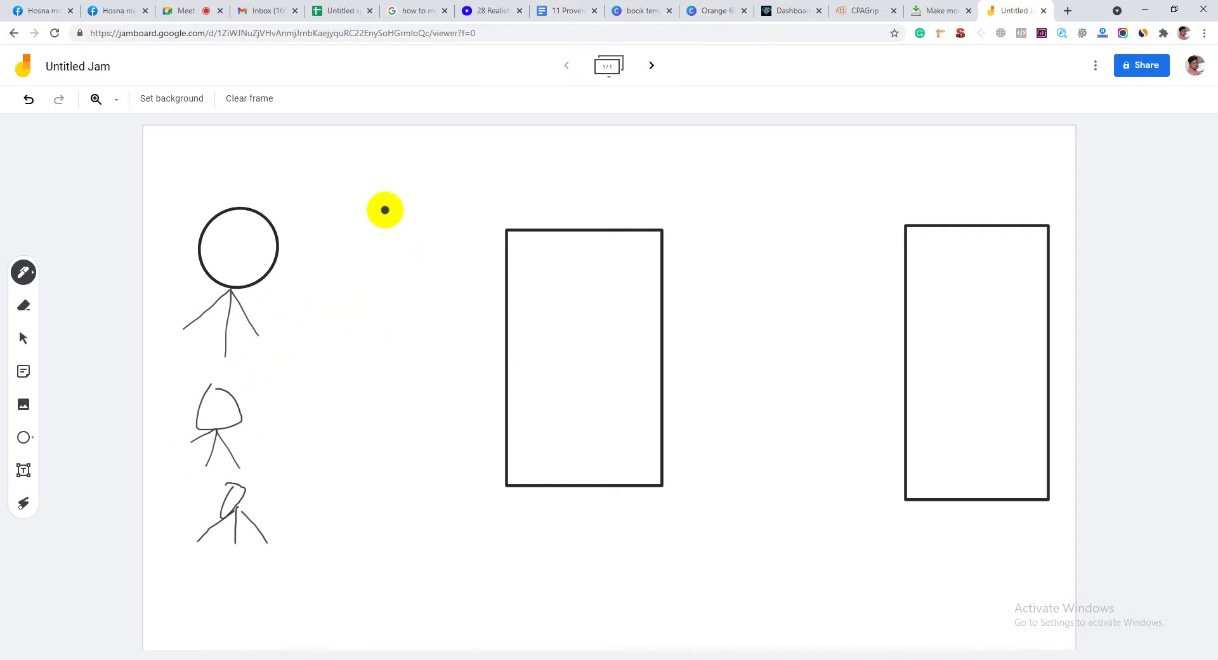
mouse_move(372, 208)
mouse_down()
mouse_move(356, 229)
mouse_move(389, 224)
mouse_move(376, 289)
mouse_up()
drag(357, 250, 394, 239)
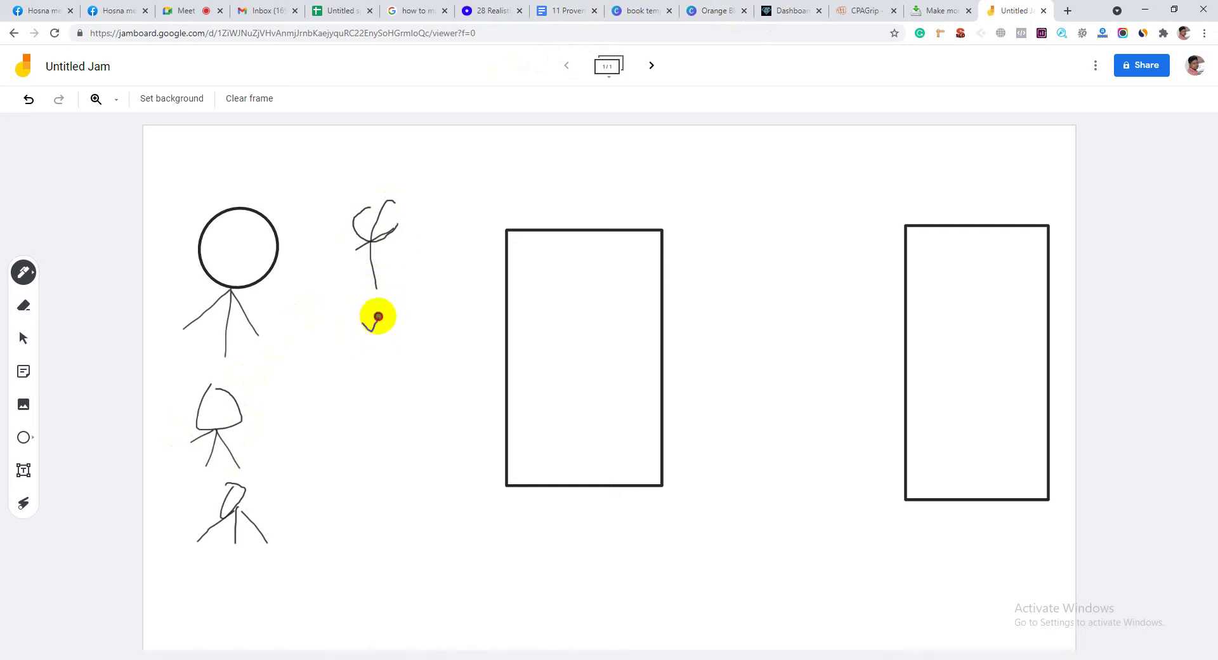
drag(378, 316, 383, 463)
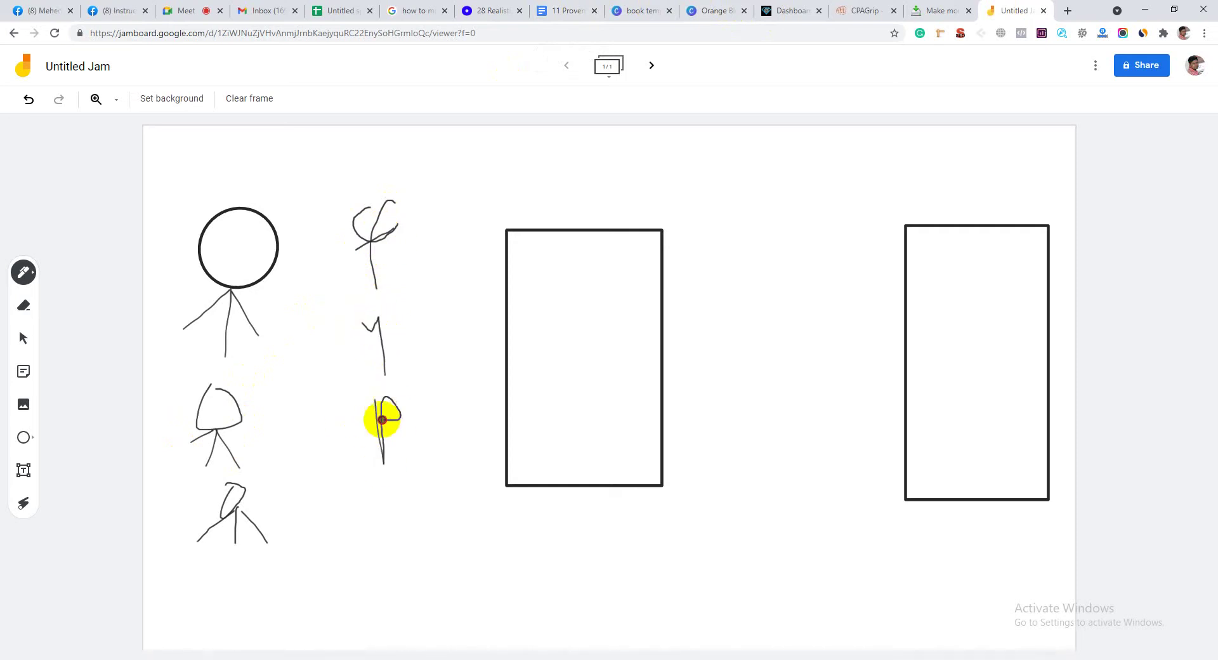
drag(382, 420, 382, 419)
drag(368, 501, 372, 536)
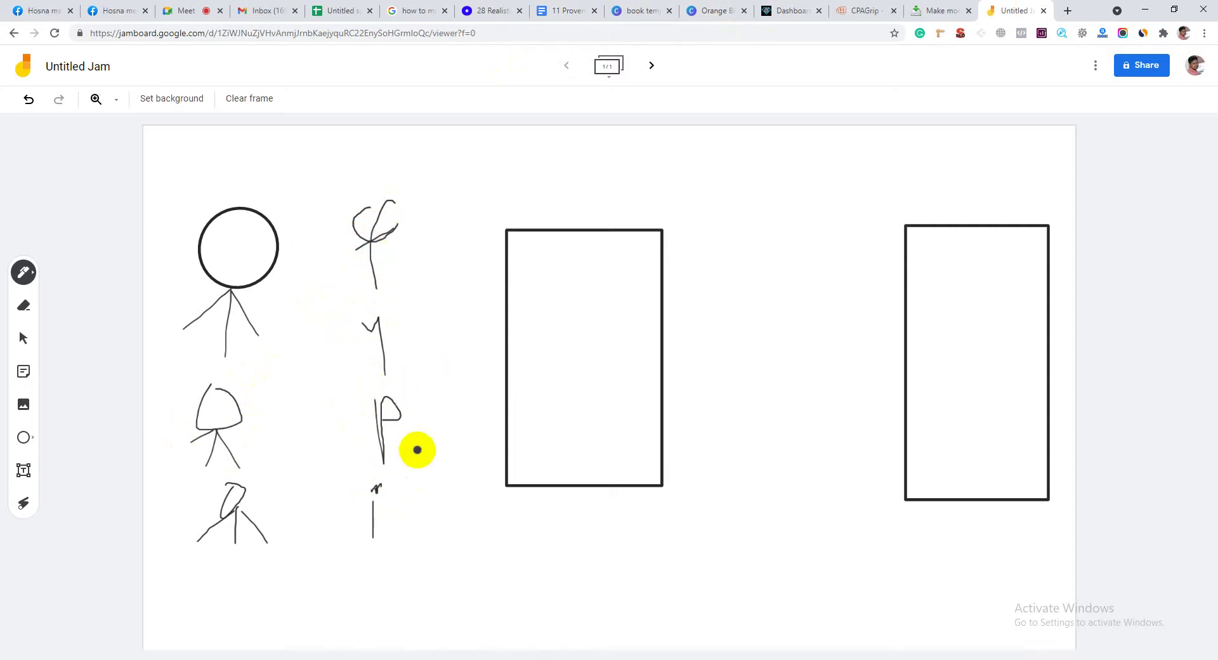
mouse_move(275, 274)
mouse_down()
mouse_move(350, 365)
mouse_move(272, 397)
mouse_up()
drag(277, 496, 353, 368)
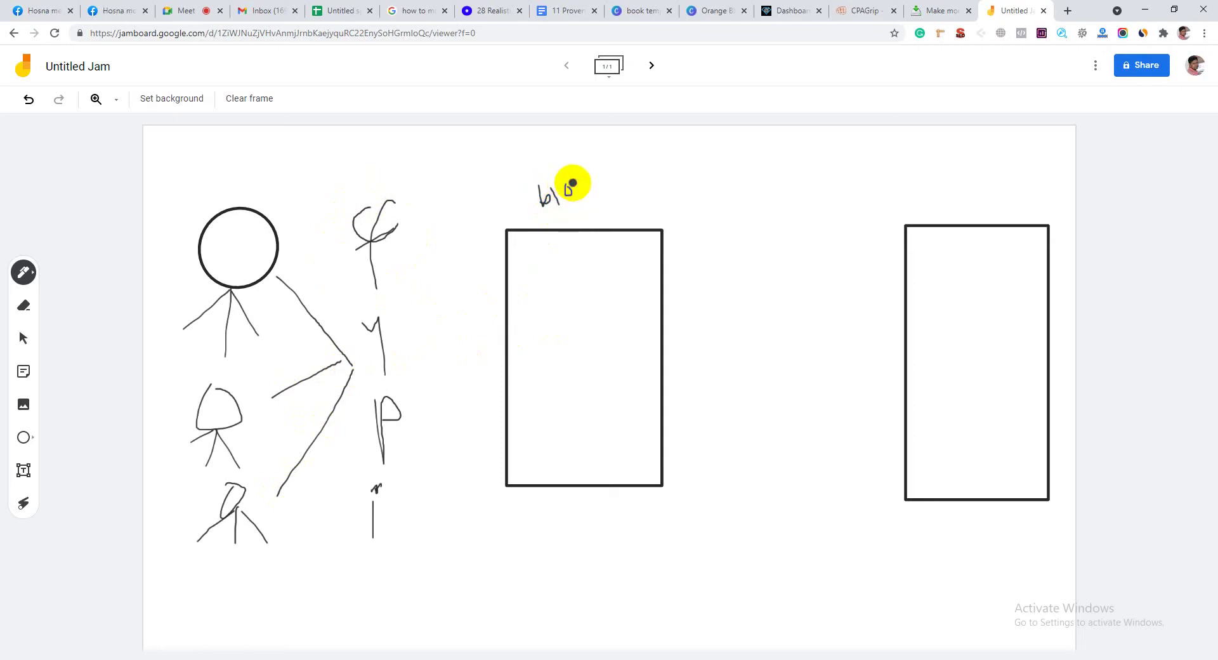
Handwrite "blogspot" above the middle rectangle and circle the word
mouse_move(573, 186)
mouse_down()
mouse_move(580, 199)
mouse_move(596, 165)
mouse_move(620, 186)
mouse_up()
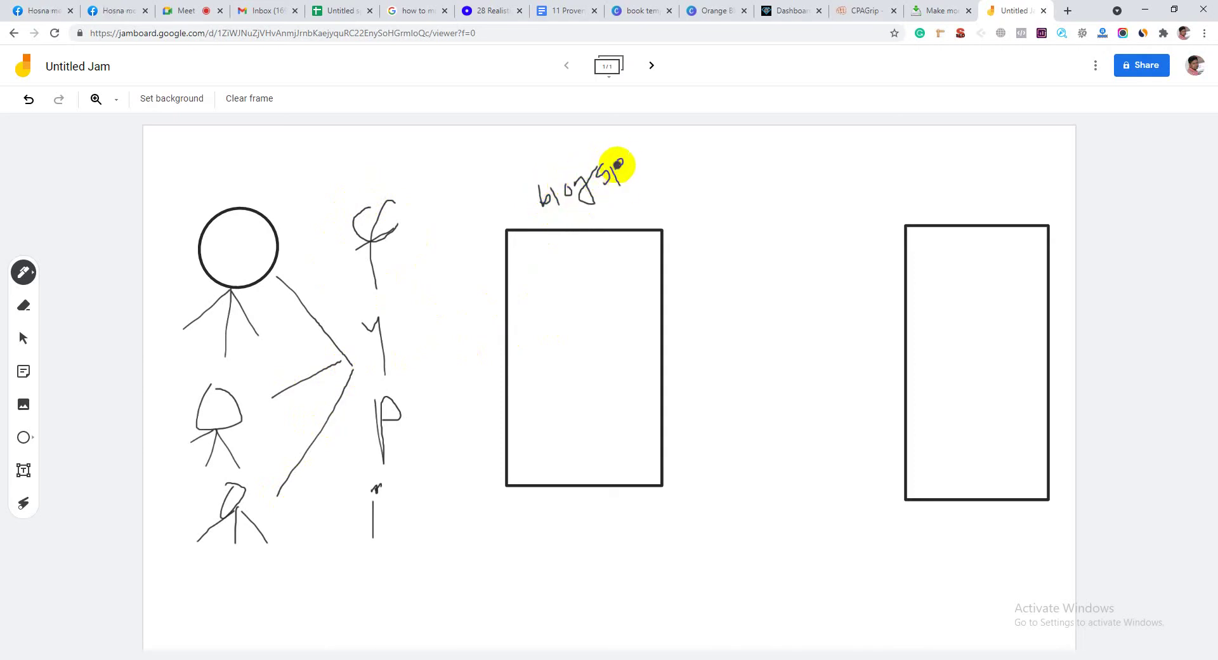
mouse_move(641, 134)
mouse_down()
mouse_move(660, 157)
mouse_move(647, 160)
mouse_up()
mouse_move(526, 166)
mouse_down()
mouse_move(584, 125)
mouse_move(664, 169)
mouse_move(517, 200)
mouse_move(539, 143)
mouse_up()
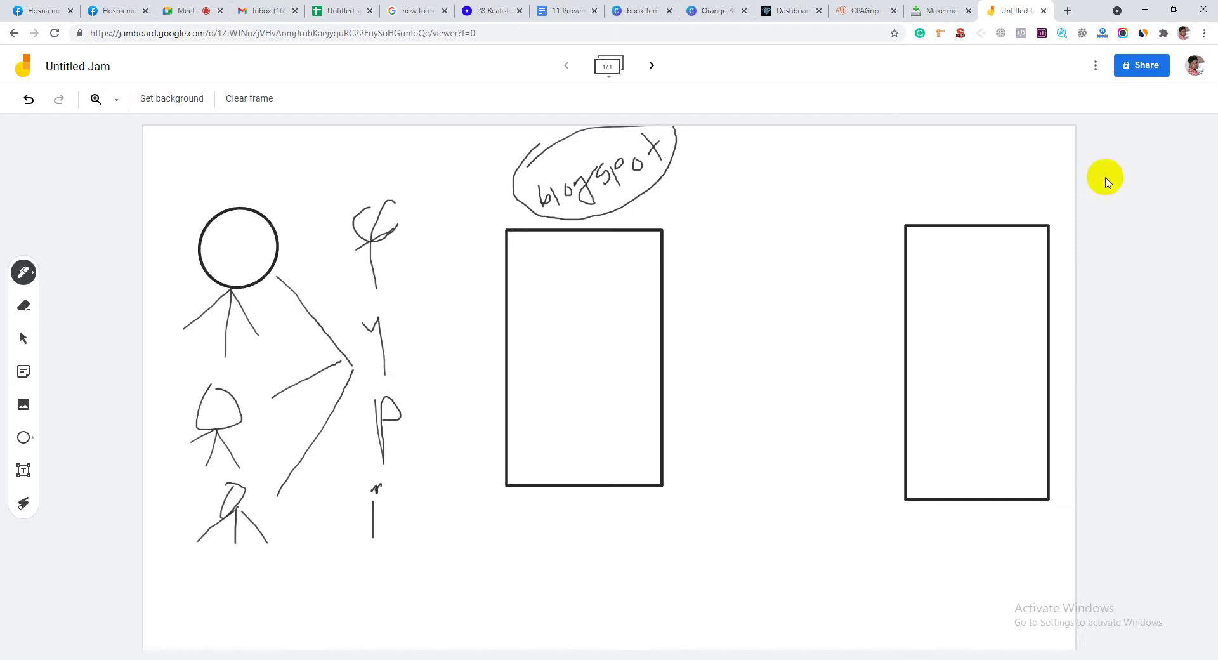
Switch to the MHZ ACADEMY browser profile and open the live Clash Royale Gems Generator blog from Blogger
click(1184, 33)
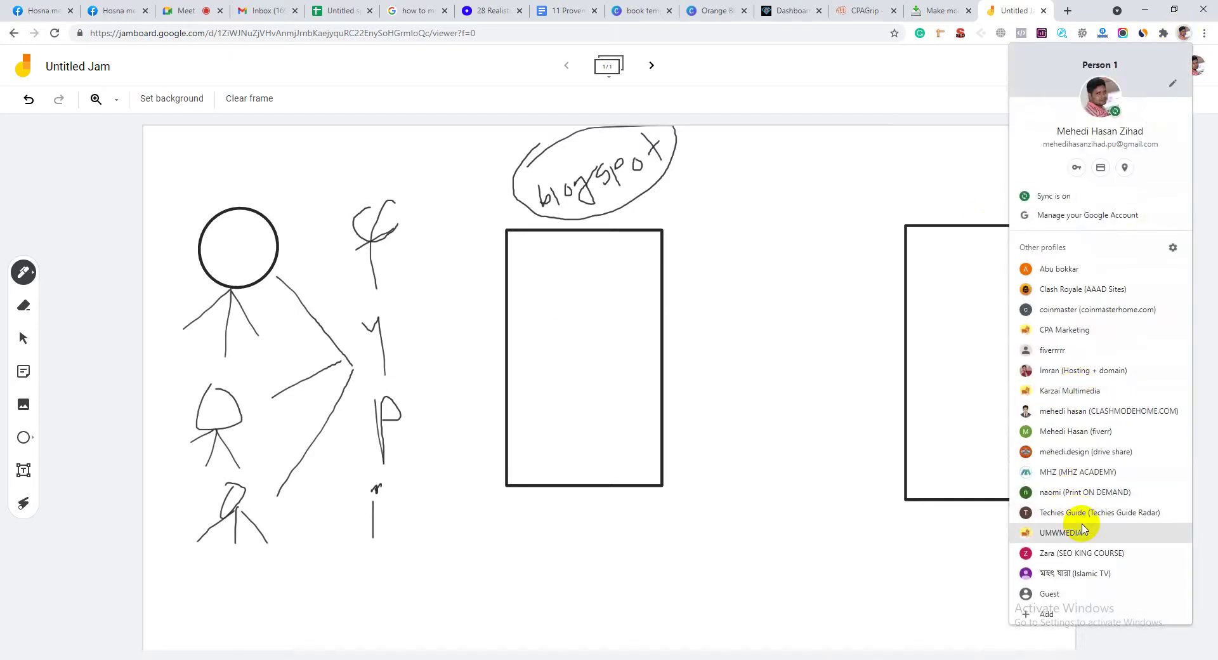
click(1072, 480)
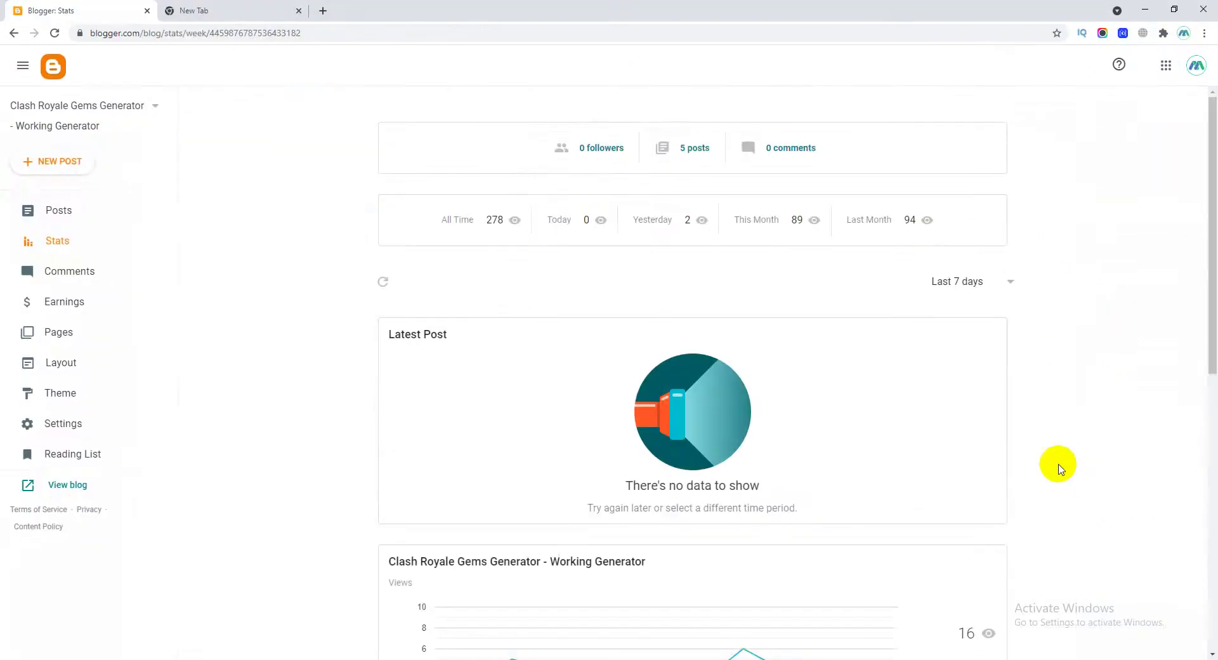
click(57, 495)
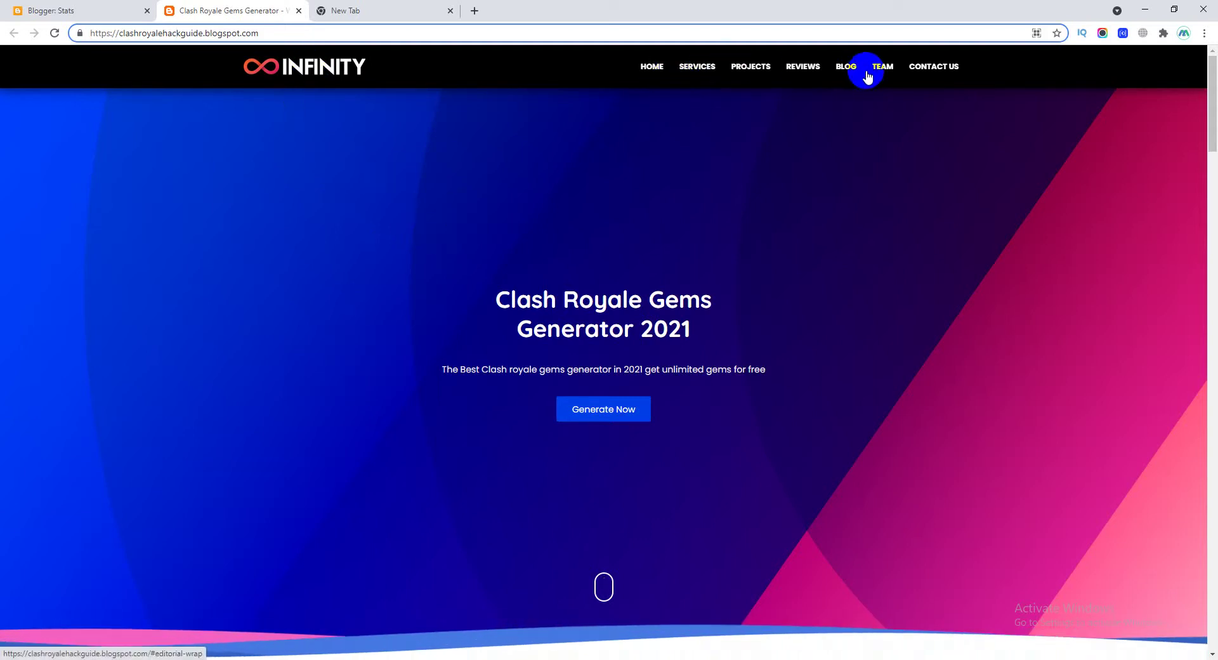
Look through the blog's landing page and highlight its main heading, "Clash Royale Gems Generator 2021"
scroll(859, 272, down, 12)
scroll(783, 345, up, 10)
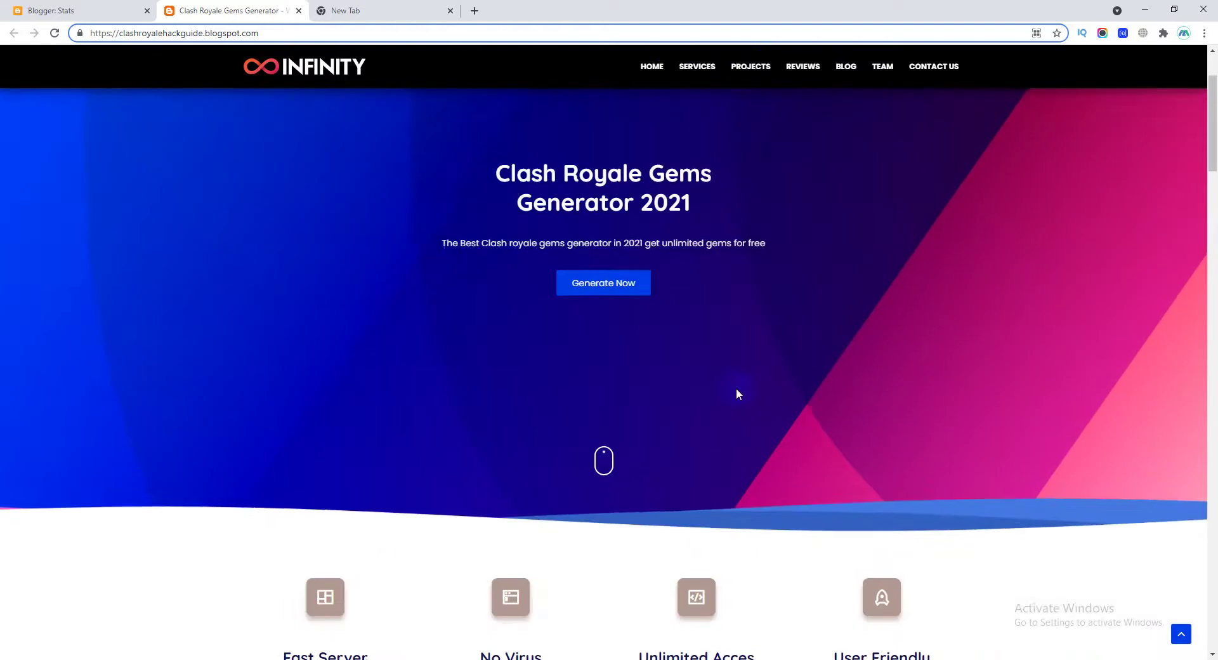
scroll(737, 389, up, 2)
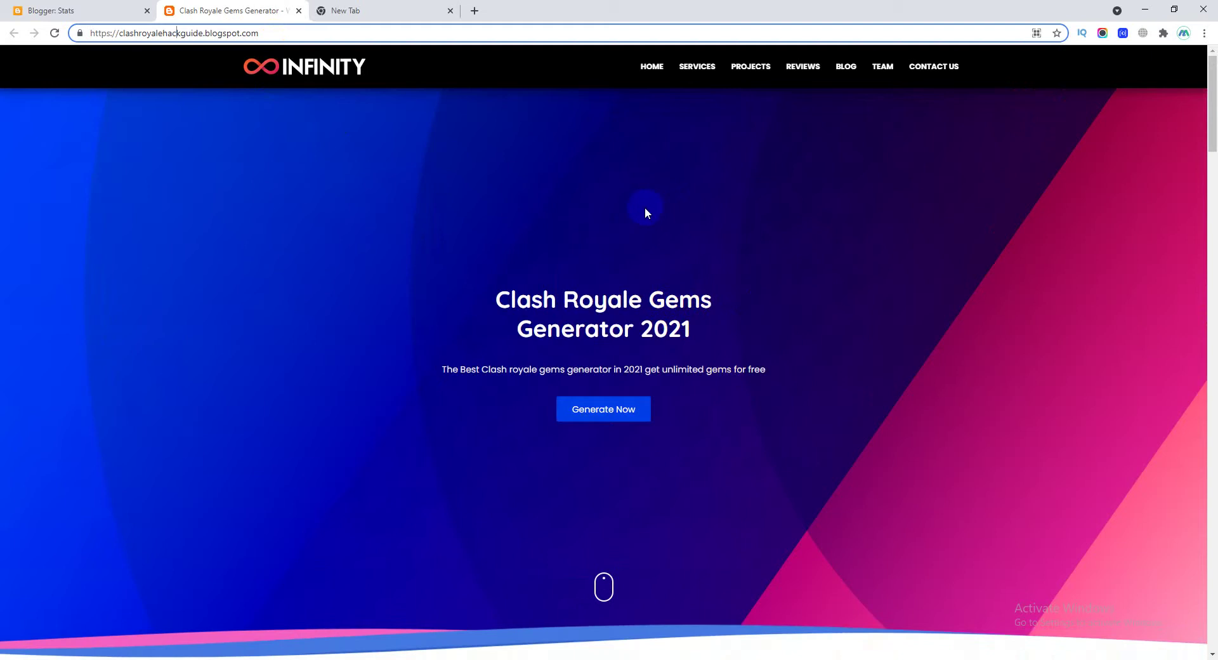
drag(495, 301, 702, 340)
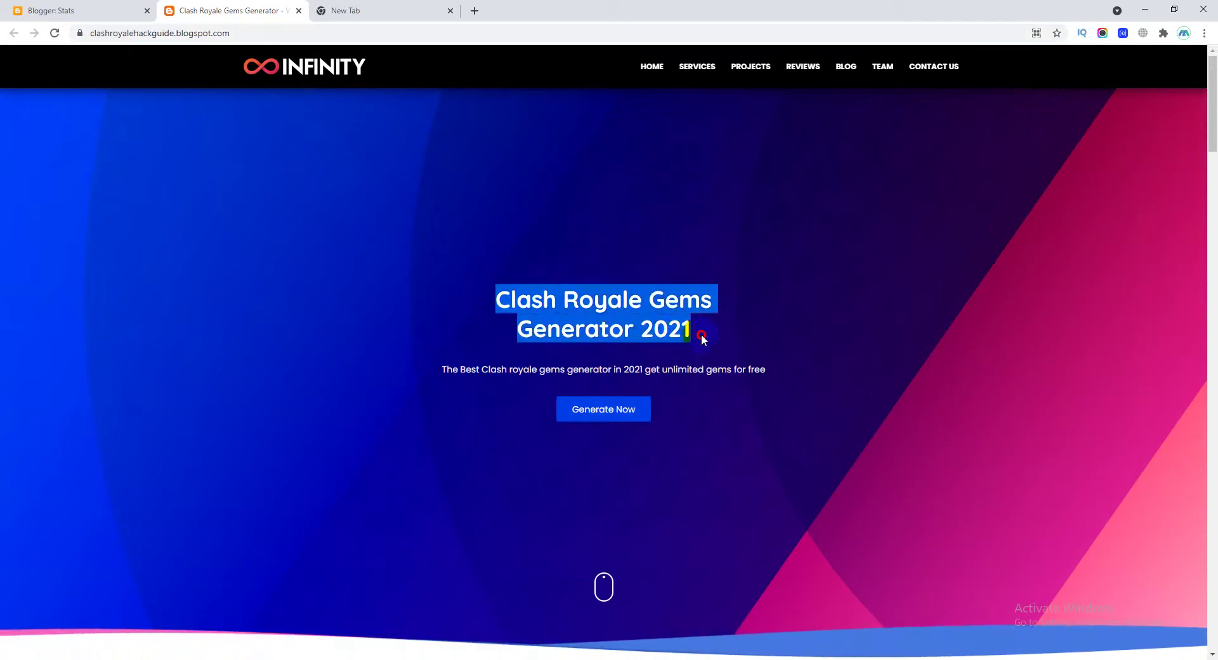
click(668, 352)
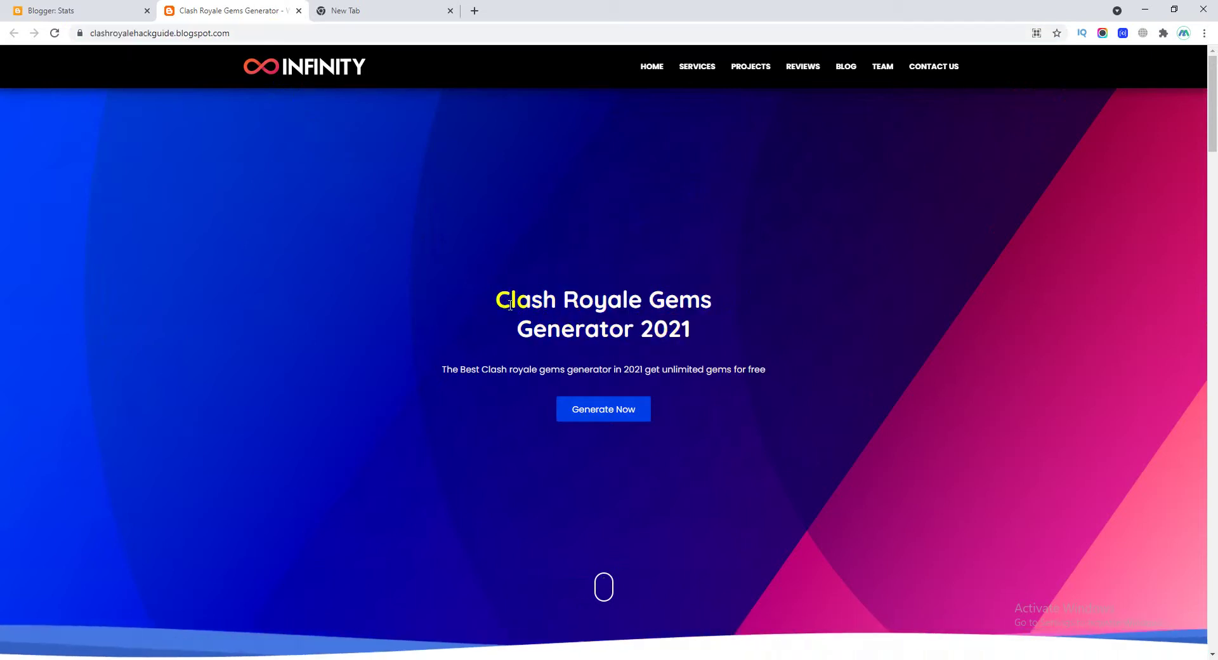
Return to the first browser profile, open the Google Docs money article and highlight its title, "11 Proven Real Ways to Earn Money Online"
key(alt+Tab)
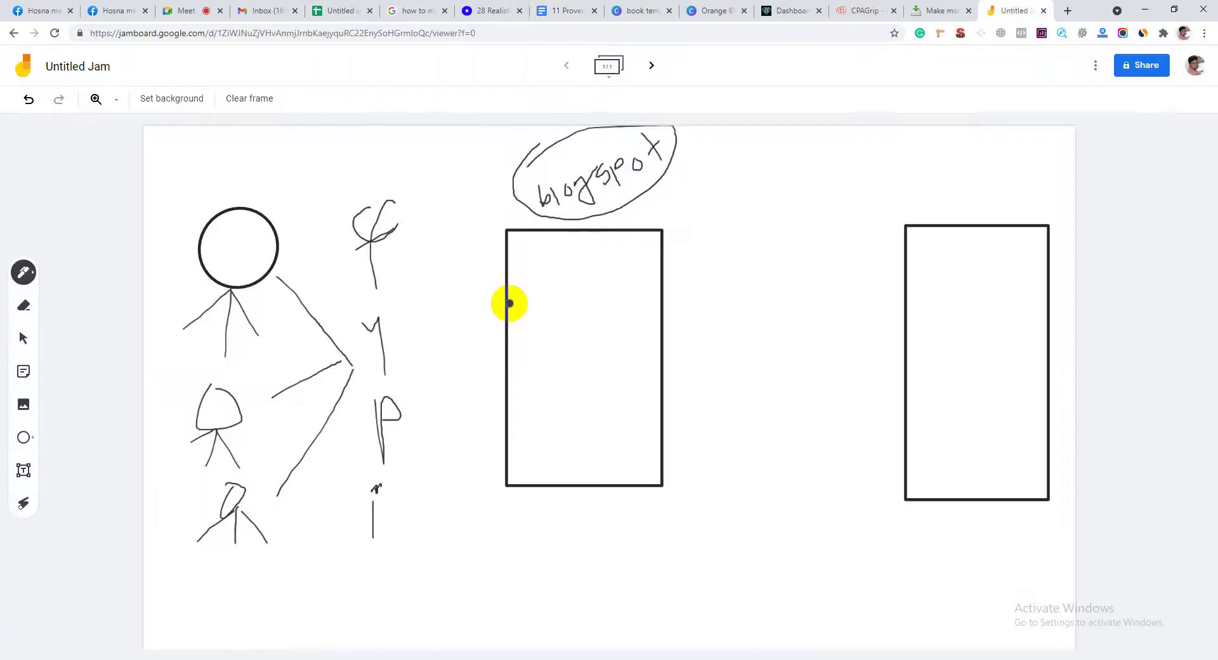
click(568, 10)
triple_click(425, 245)
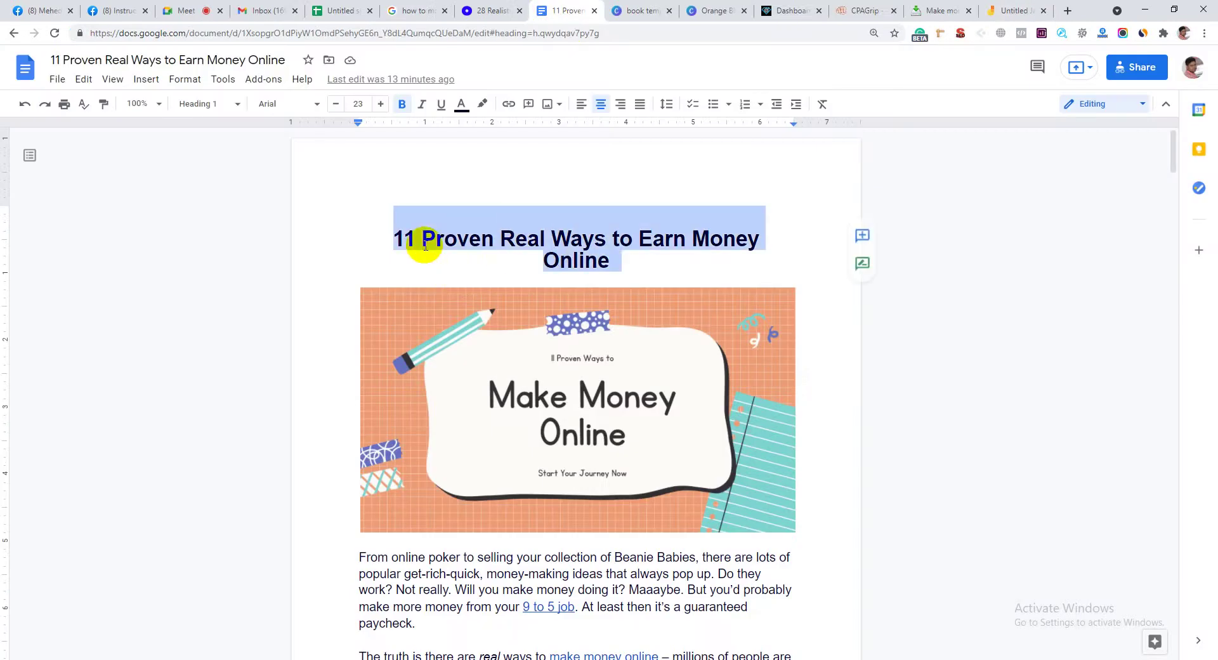
Go back to the Clash Royale blog page and highlight the description line under the heading
key(alt+Tab)
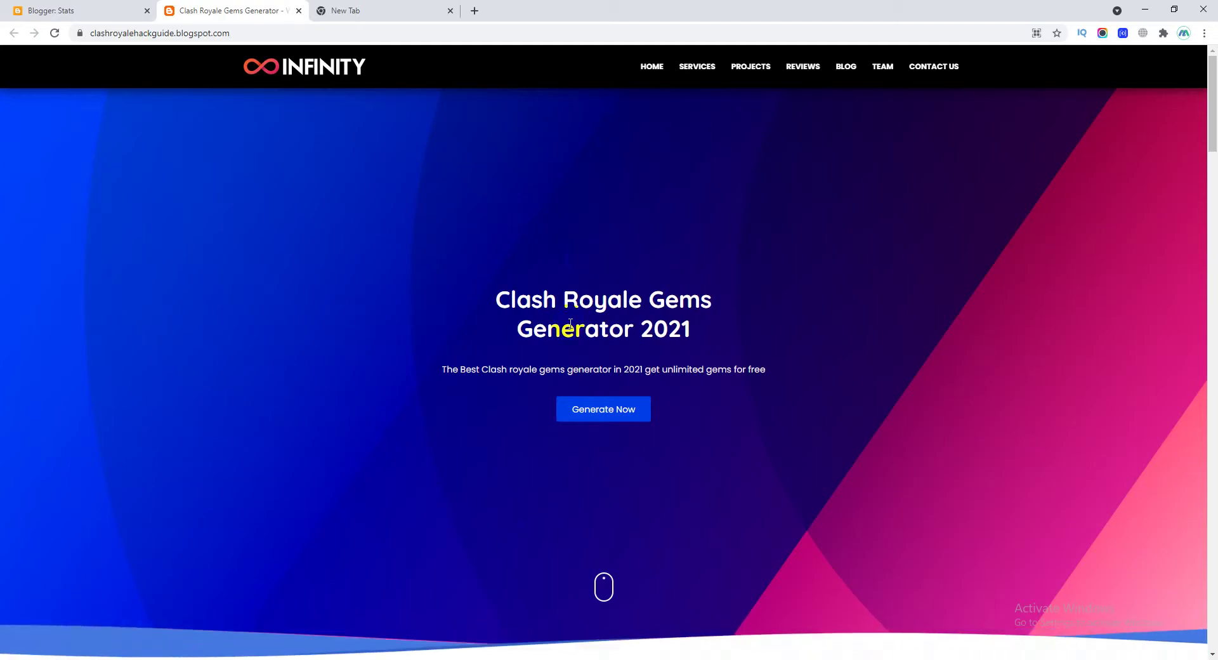
scroll(563, 326, down, 1)
drag(448, 306, 766, 307)
click(767, 306)
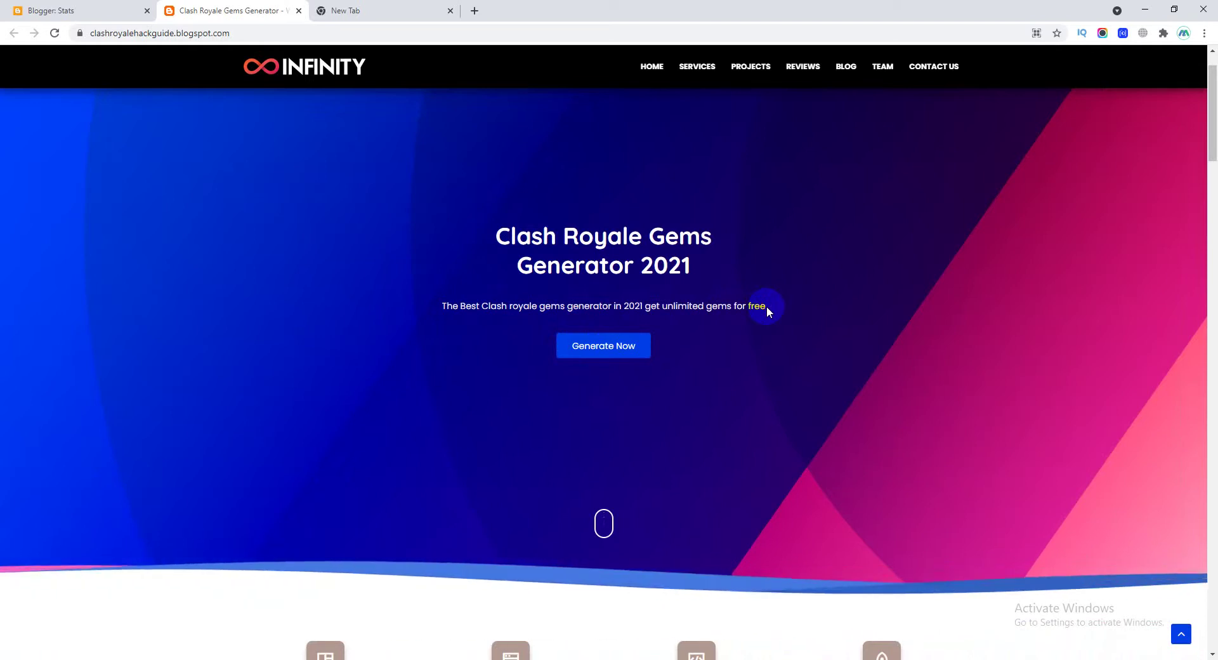
Leave the Clash Royale blog page and go to the empty browser tab for a web search
scroll(767, 306, down, 1)
scroll(935, 226, up, 2)
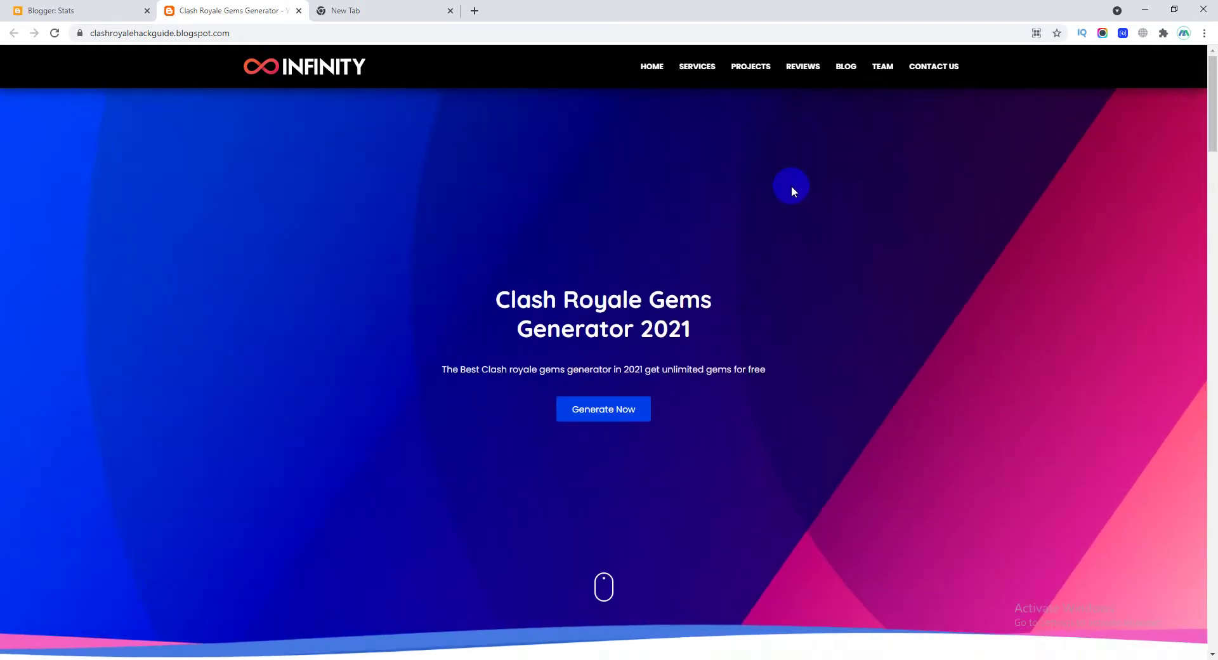
click(392, 16)
click(374, 39)
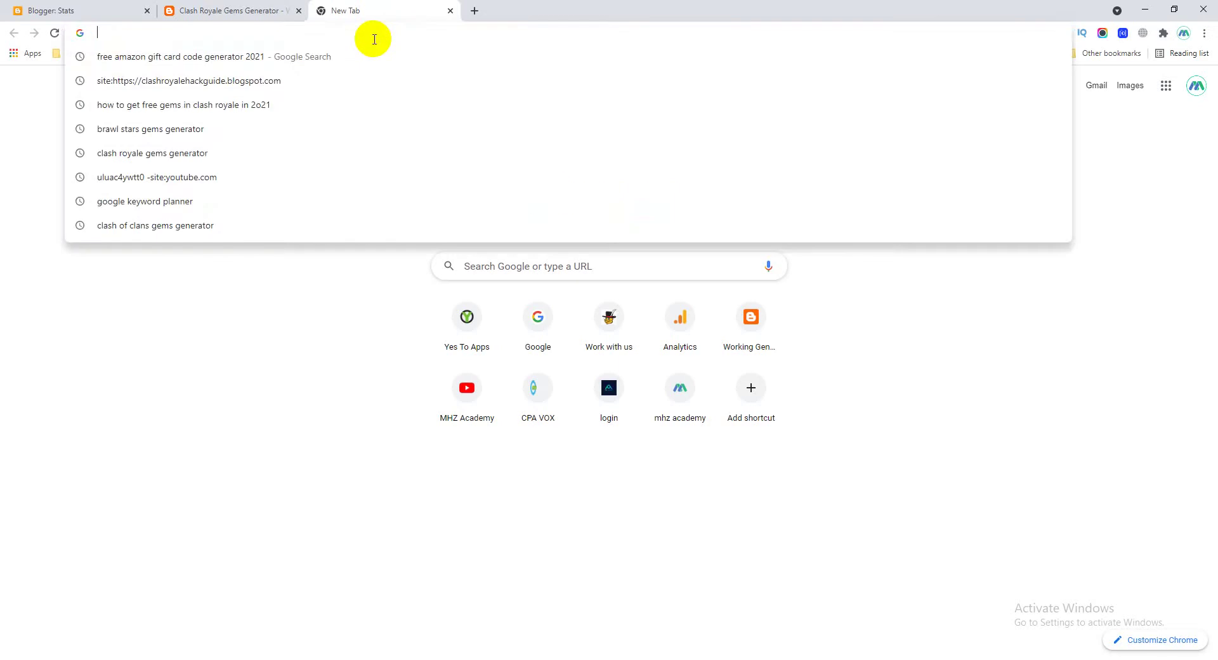
text(sora)
key(BackSpace)
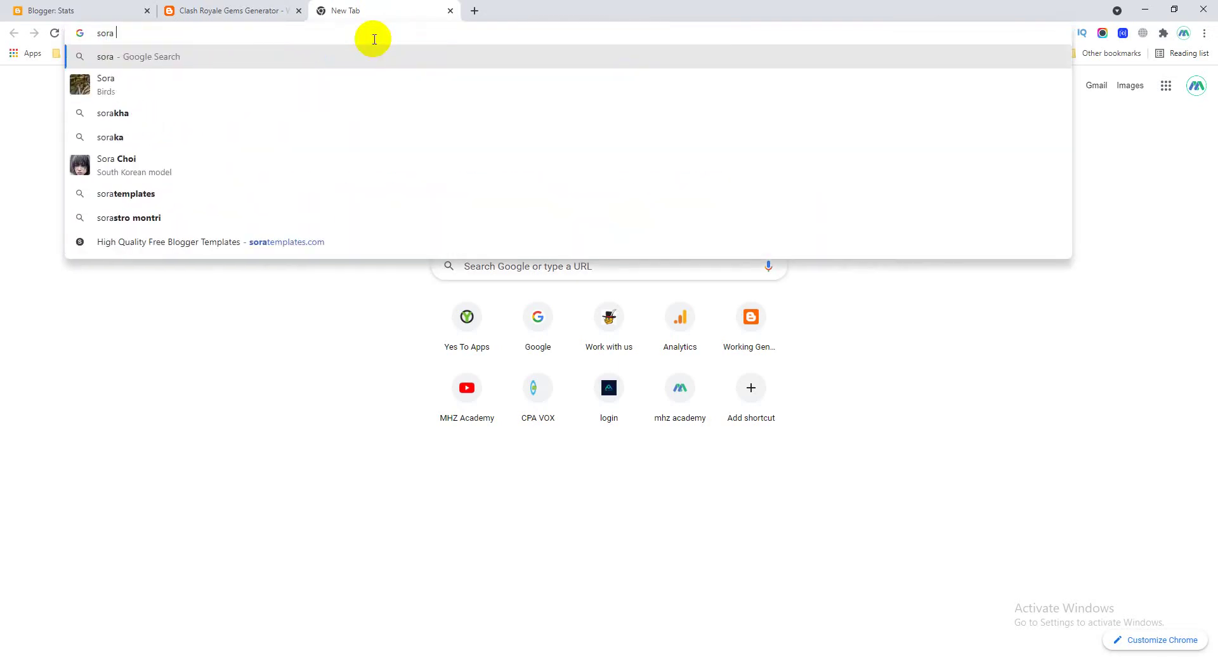
key(BackSpace)
key(BackSpace)
key(BackSpace)
key(BackSpace)
Search Google for "free blogspot thems"
text(fr)
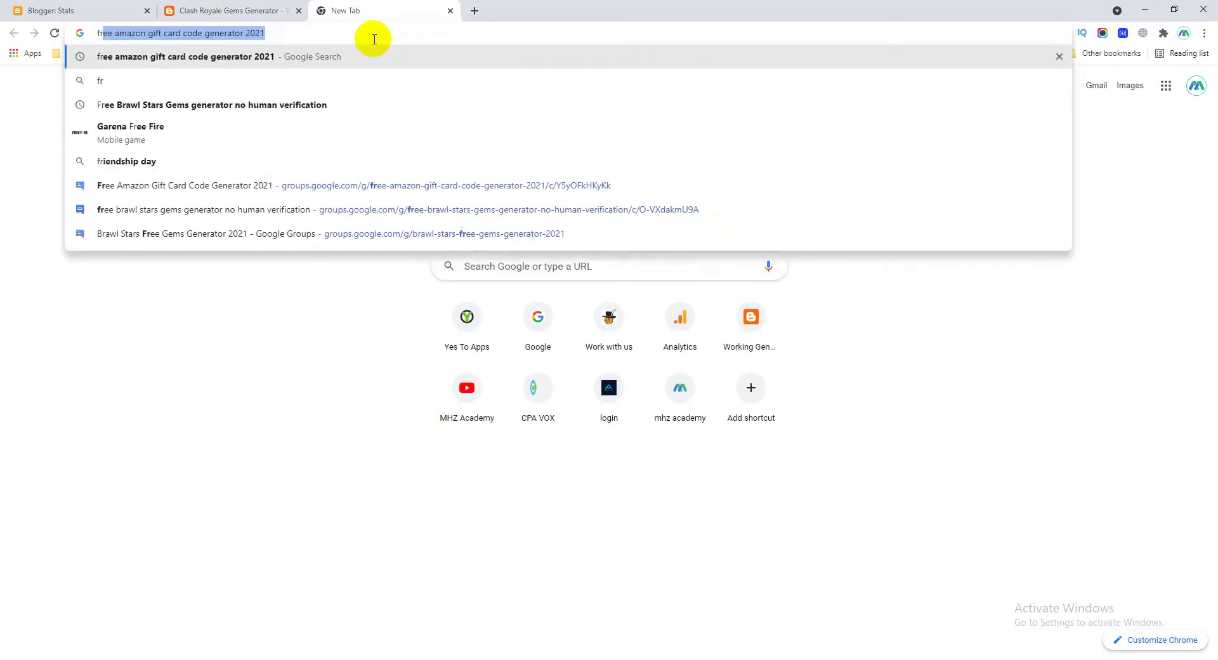
text(ee blog)
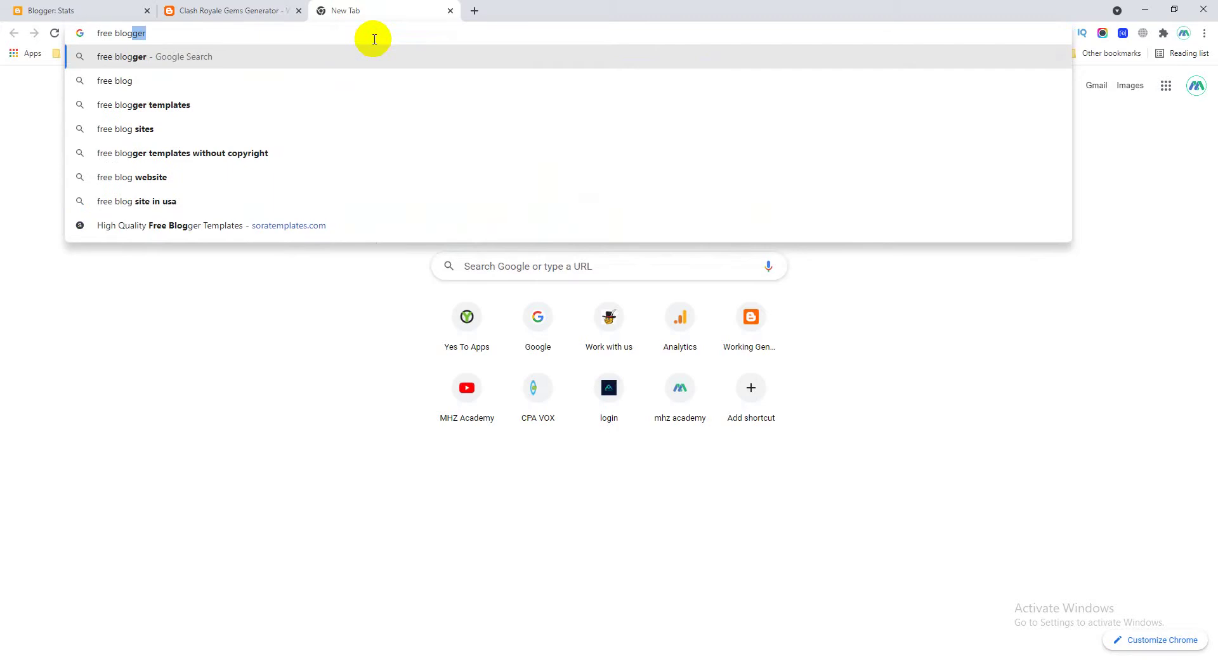
text(spot thems)
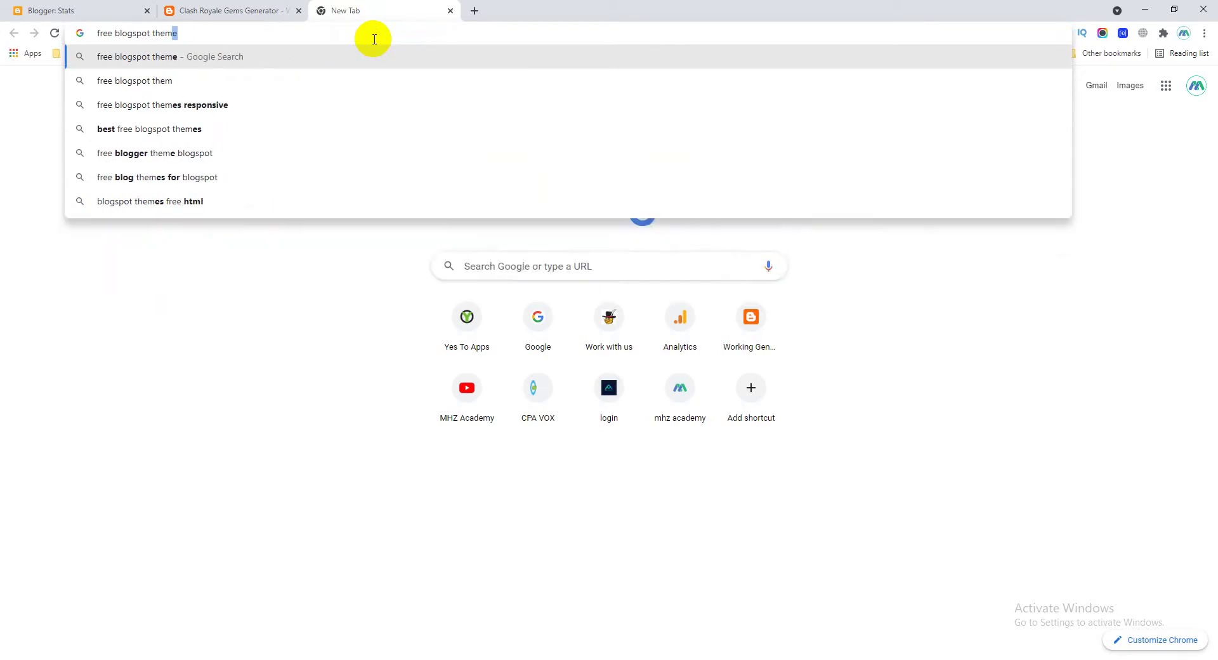
key(Return)
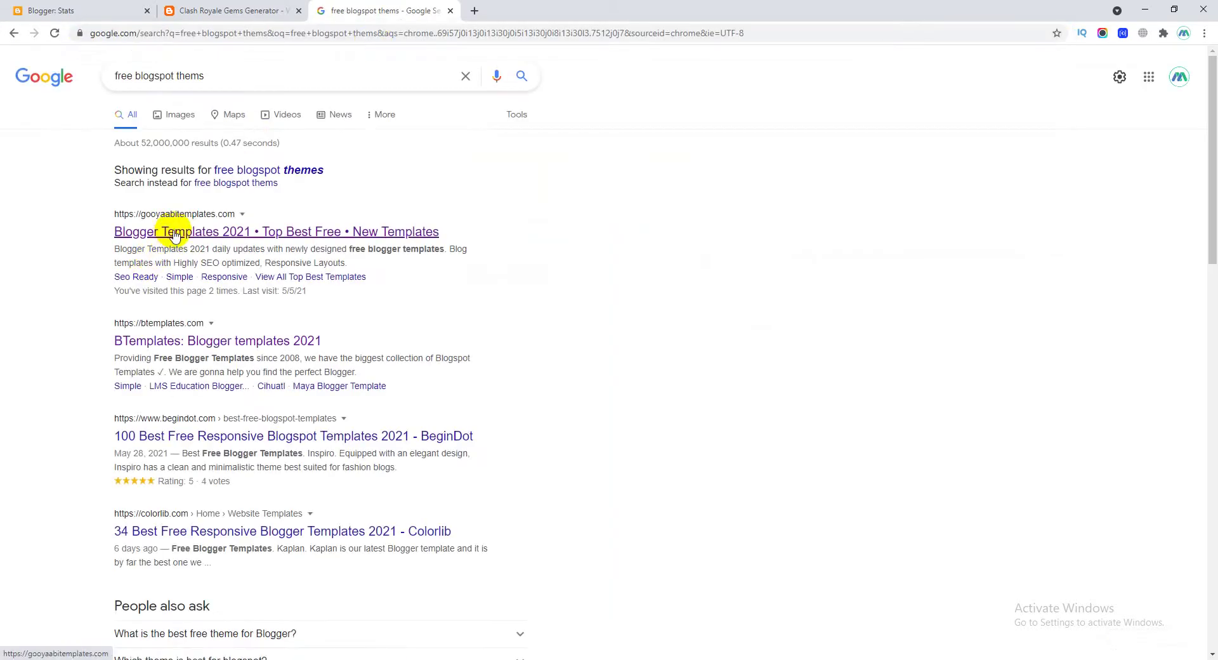
Open the Gooyaabi Templates, BTemplates and BeginDot results in separate background tabs
middle_click(176, 231)
middle_click(179, 346)
middle_click(174, 436)
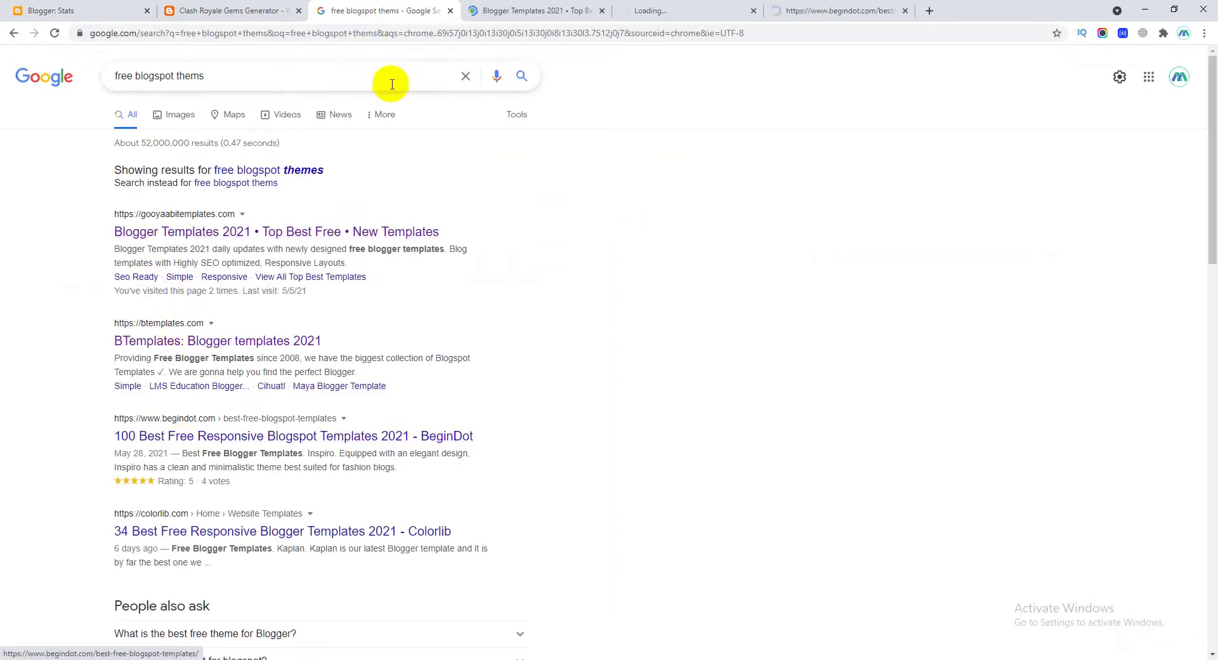
Look through the Gooyaabi Templates gallery down to the Top Best Free Blogger Templates 2021 section
click(537, 9)
scroll(578, 202, down, 12)
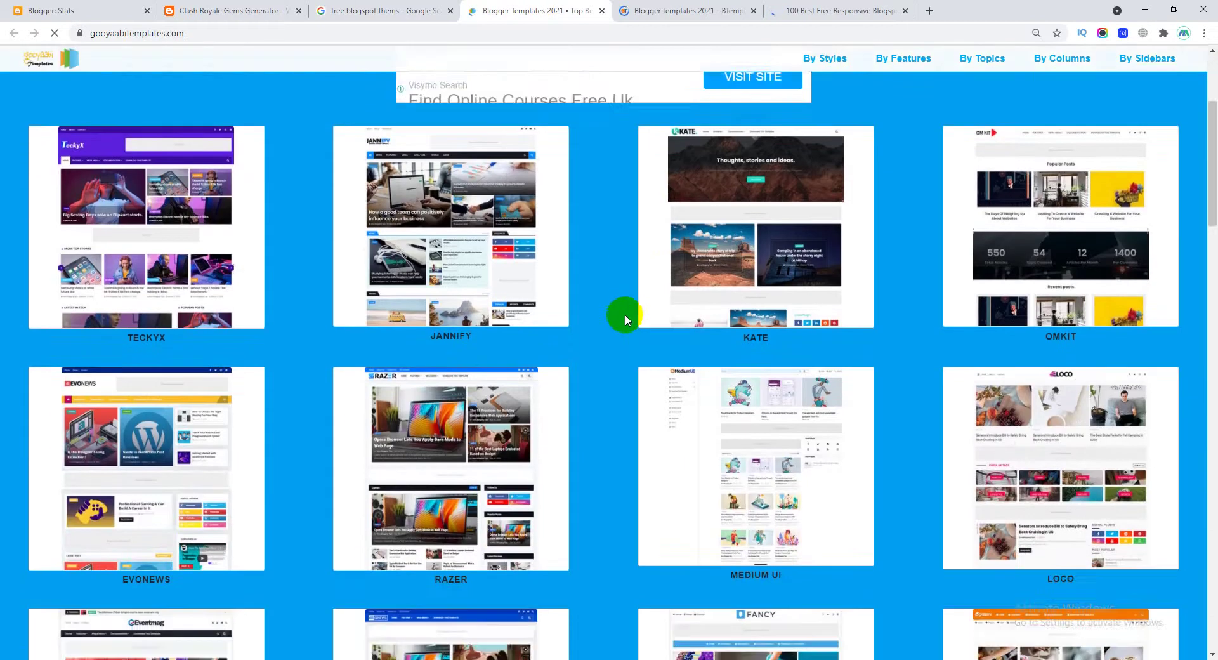
scroll(715, 274, down, 10)
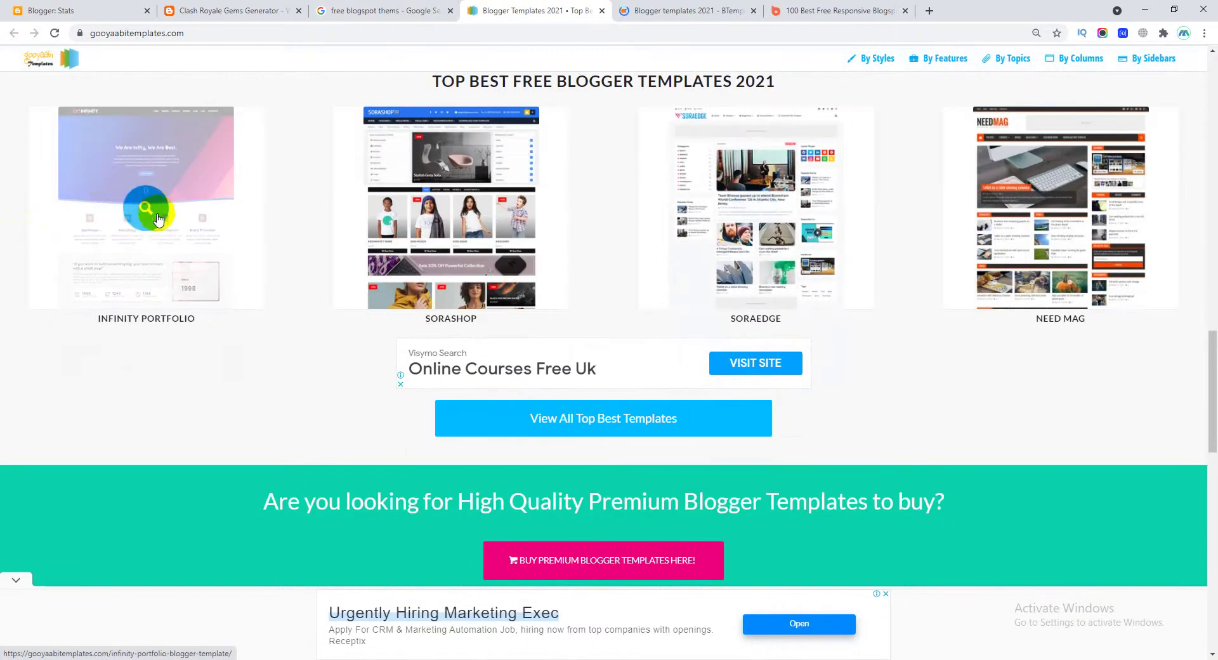
Return to the Google results and refine the search to "one page free blogspot thems"
click(384, 11)
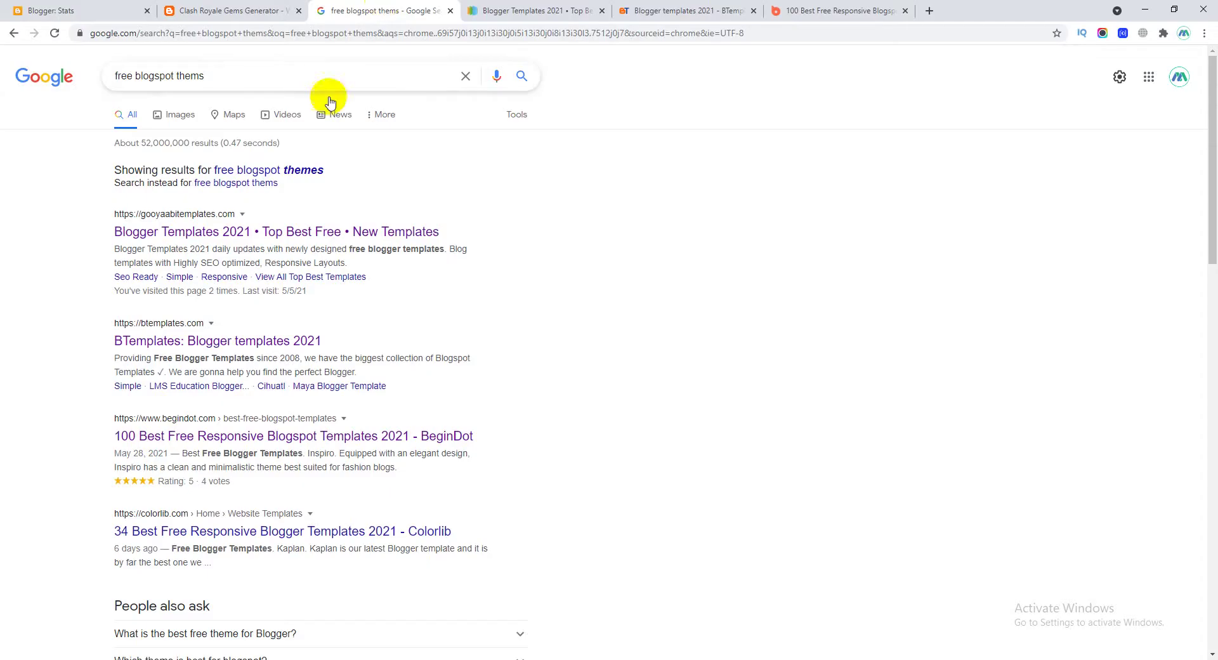
click(116, 77)
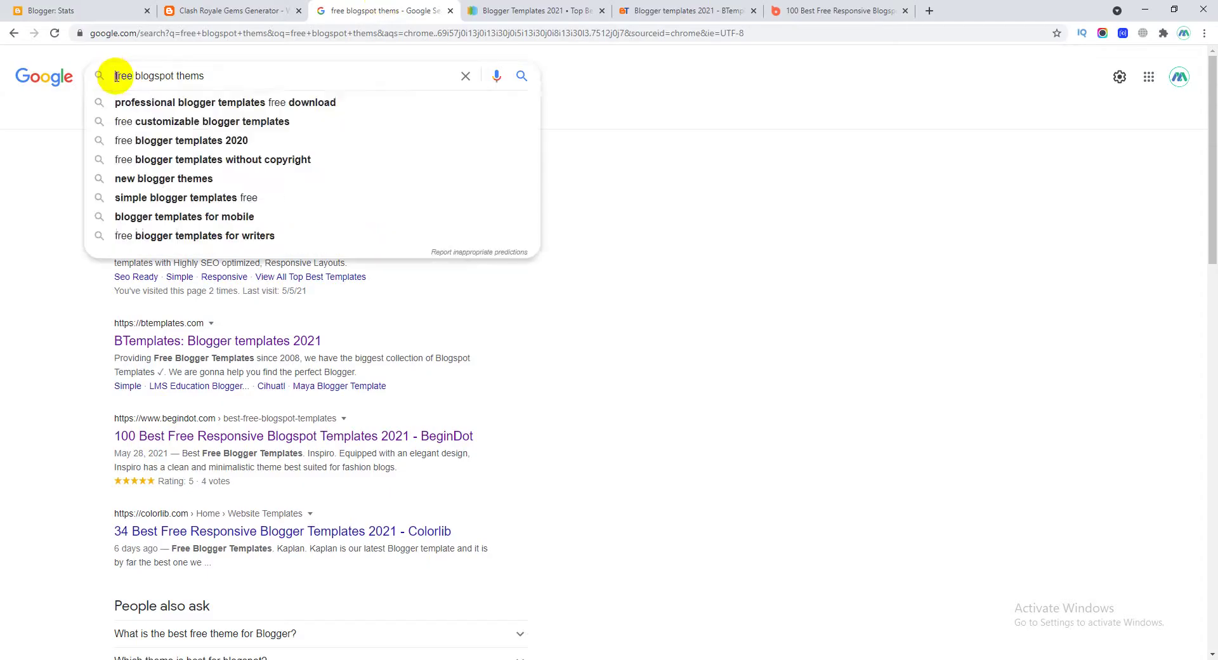
text(one page)
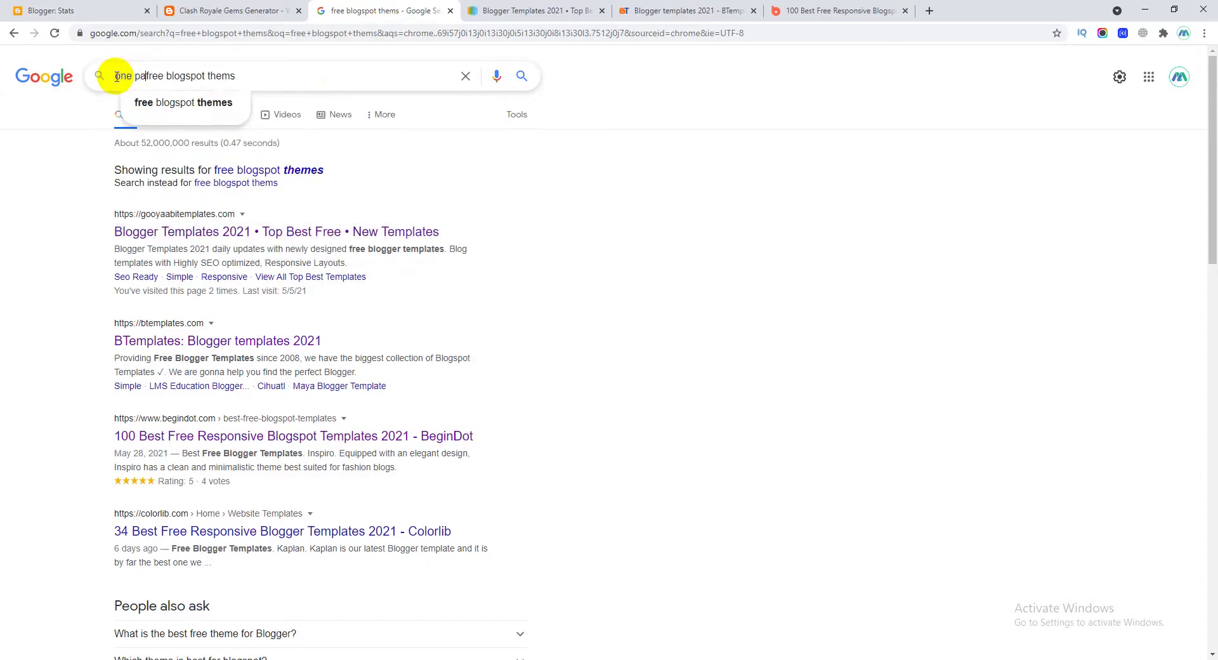
key(Return)
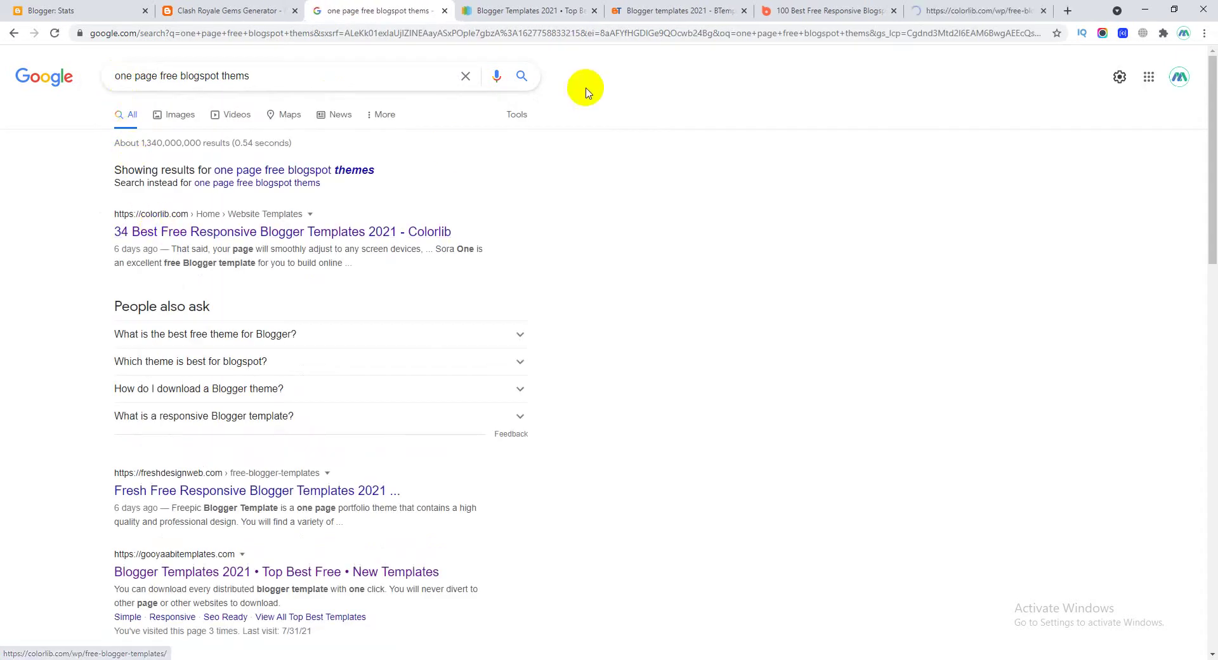
Open the Colorlib article on free responsive Blogger templates and look through its template list
click(904, 9)
scroll(590, 328, down, 5)
scroll(590, 323, down, 7)
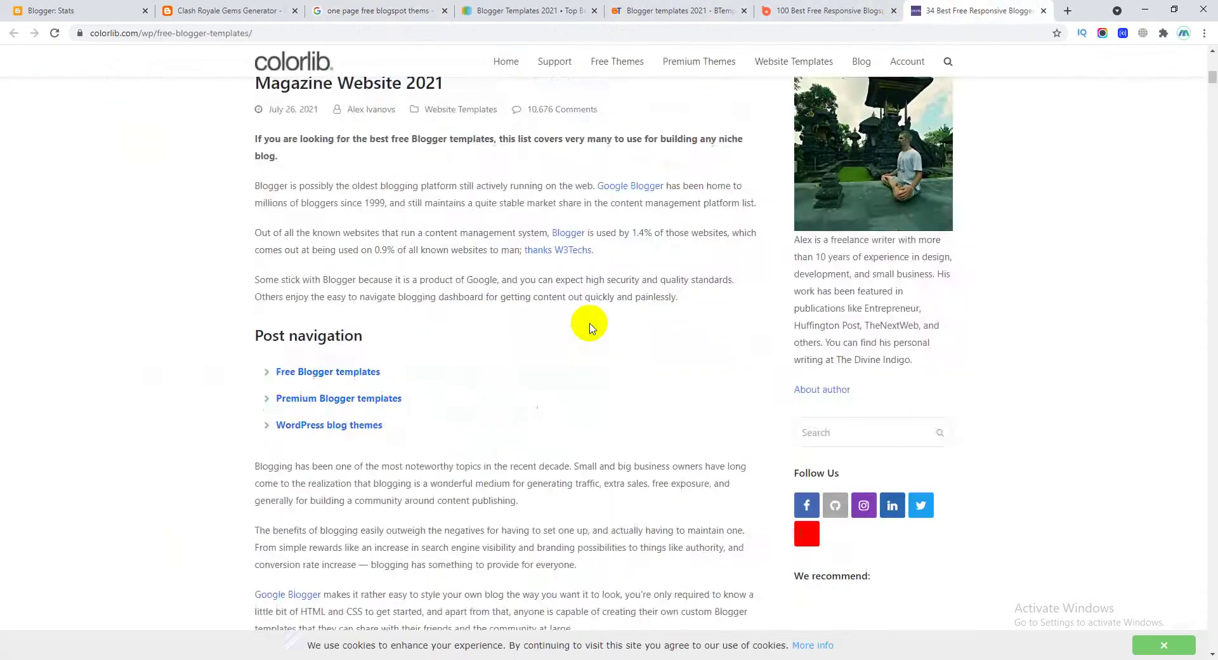
scroll(592, 313, up, 6)
scroll(406, 406, down, 15)
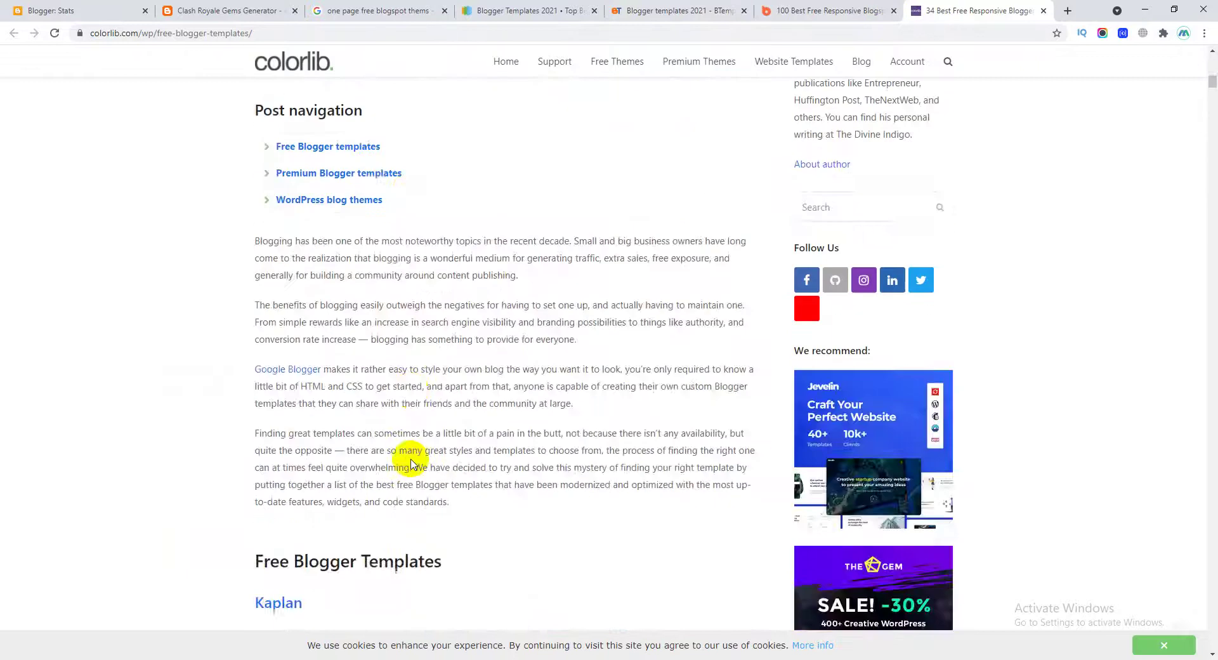
scroll(409, 462, up, 6)
scroll(410, 462, down, 8)
scroll(409, 462, down, 11)
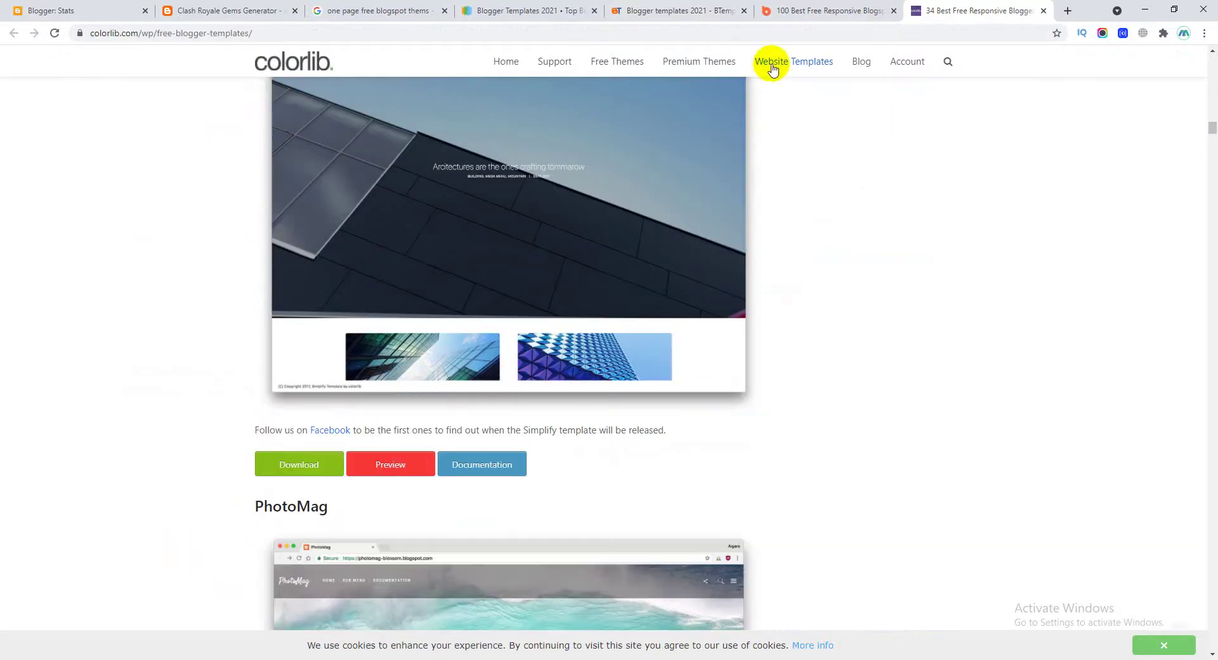
Skim BeginDot's list of 100 Blogspot templates and browse the featured and latest templates on BTemplates
click(793, 9)
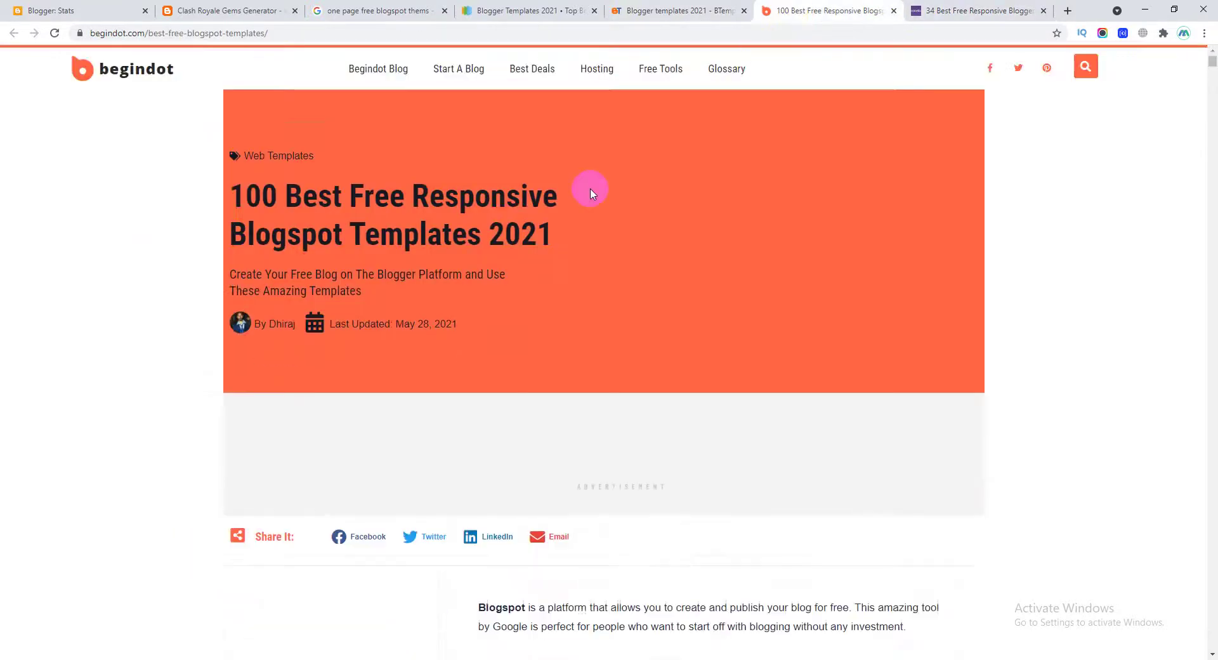
scroll(574, 241, down, 9)
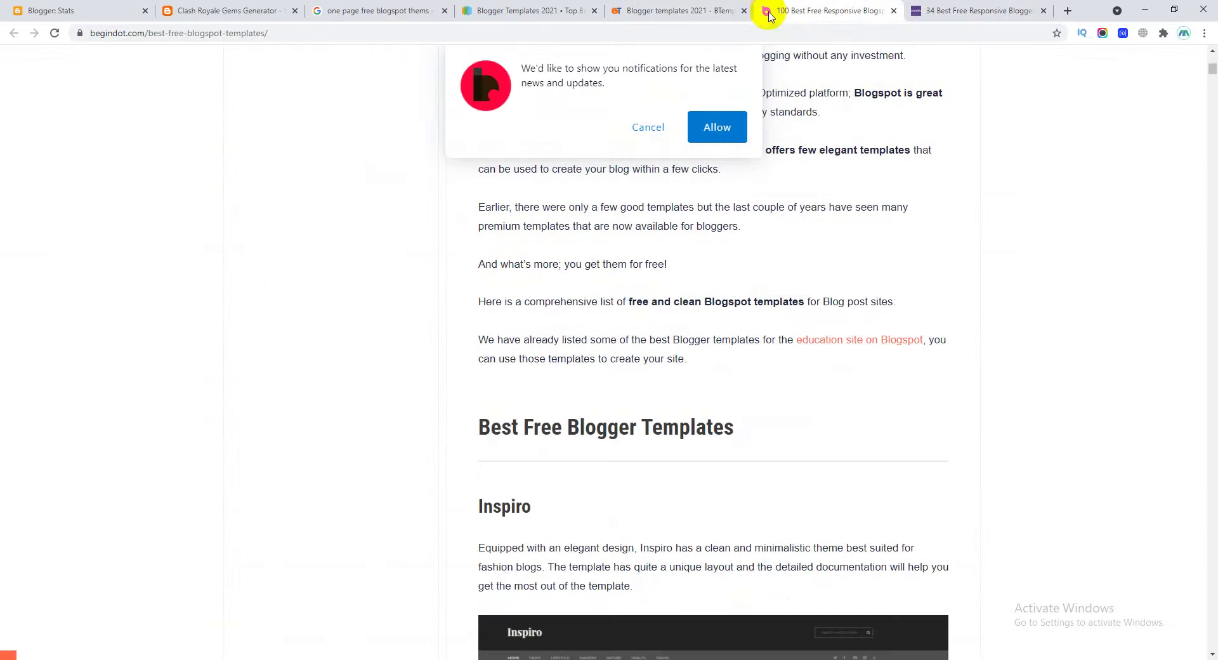
click(707, 10)
scroll(457, 251, down, 2)
scroll(457, 251, up, 2)
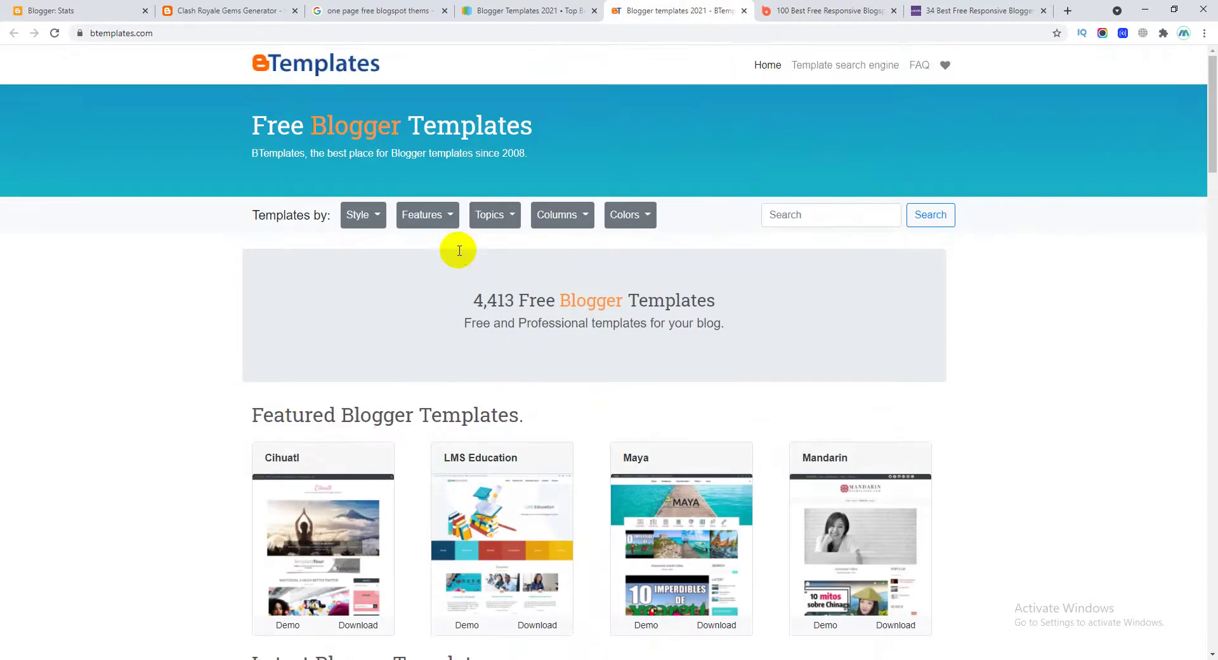
scroll(457, 250, down, 7)
scroll(539, 298, up, 3)
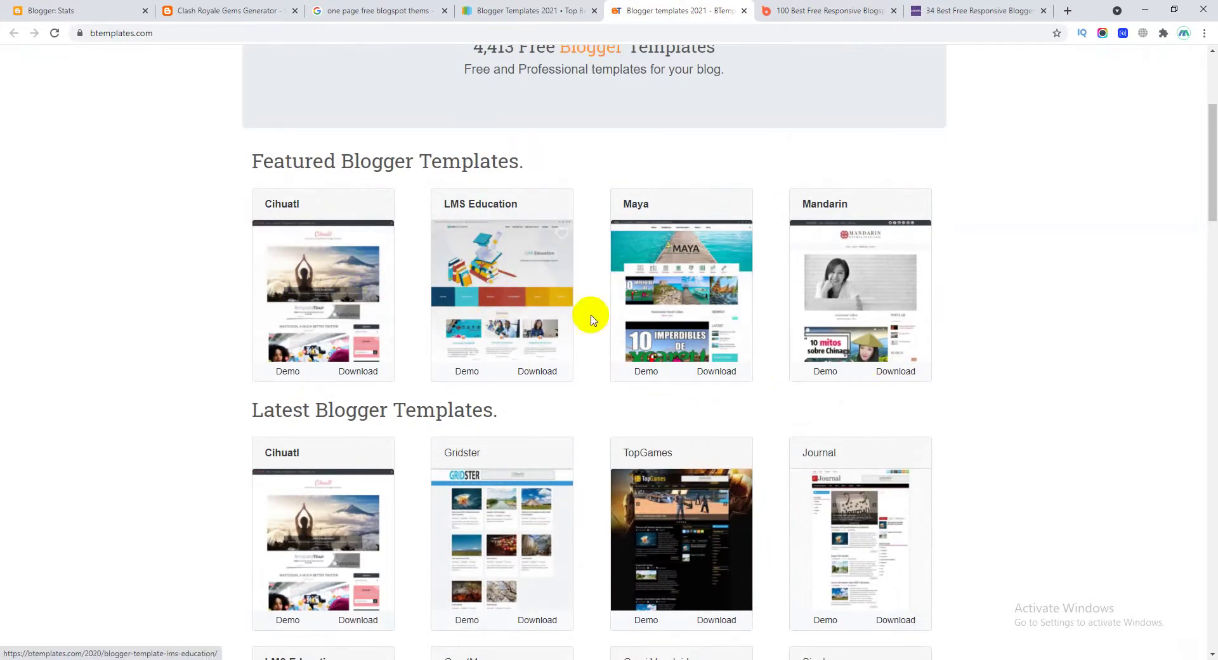
scroll(868, 351, down, 10)
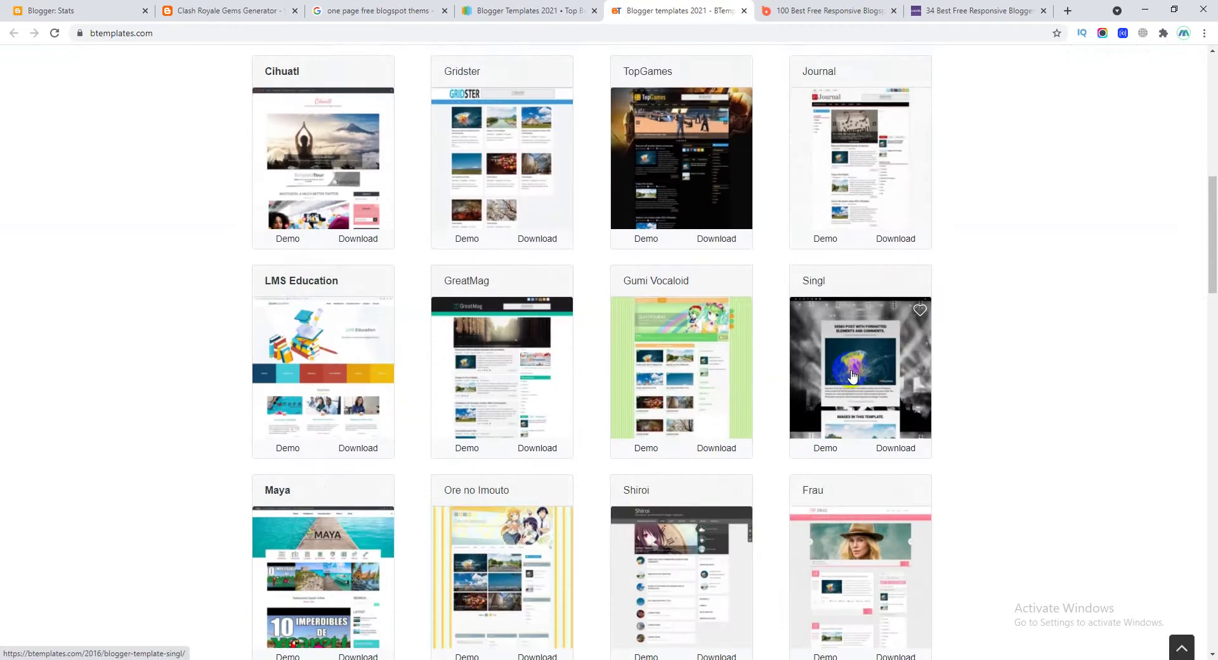
scroll(460, 223, up, 7)
scroll(489, 169, up, 3)
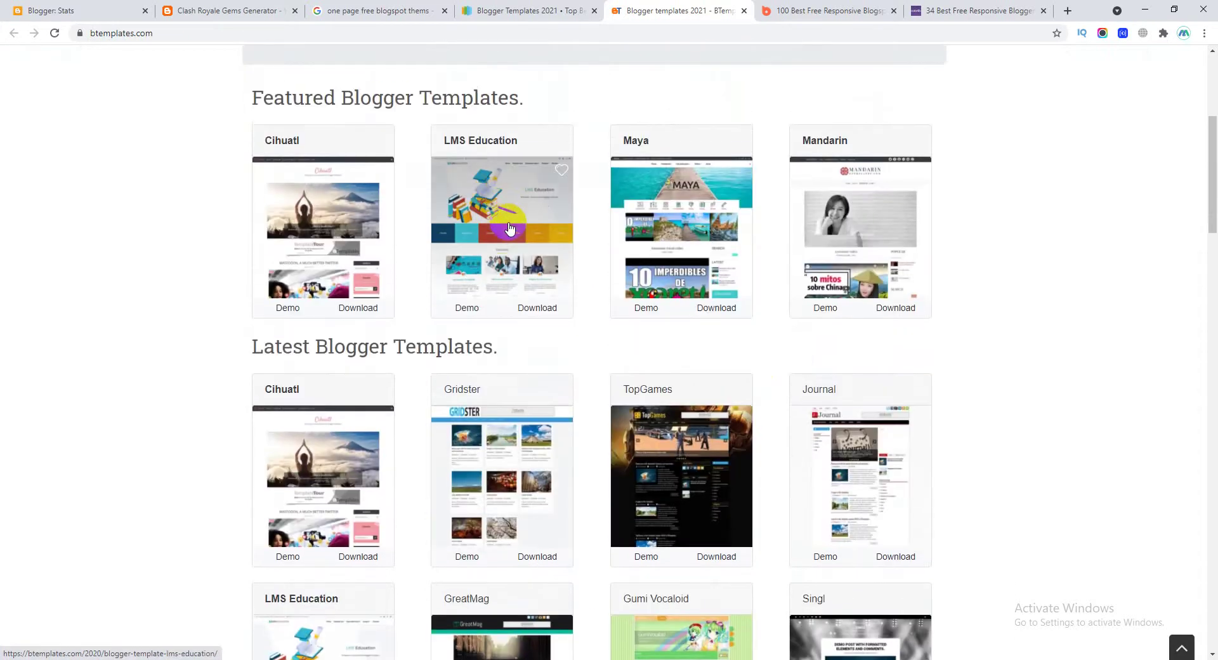
Open the LMS Education template on BTemplates and examine its preview and download options
click(489, 168)
scroll(531, 348, down, 4)
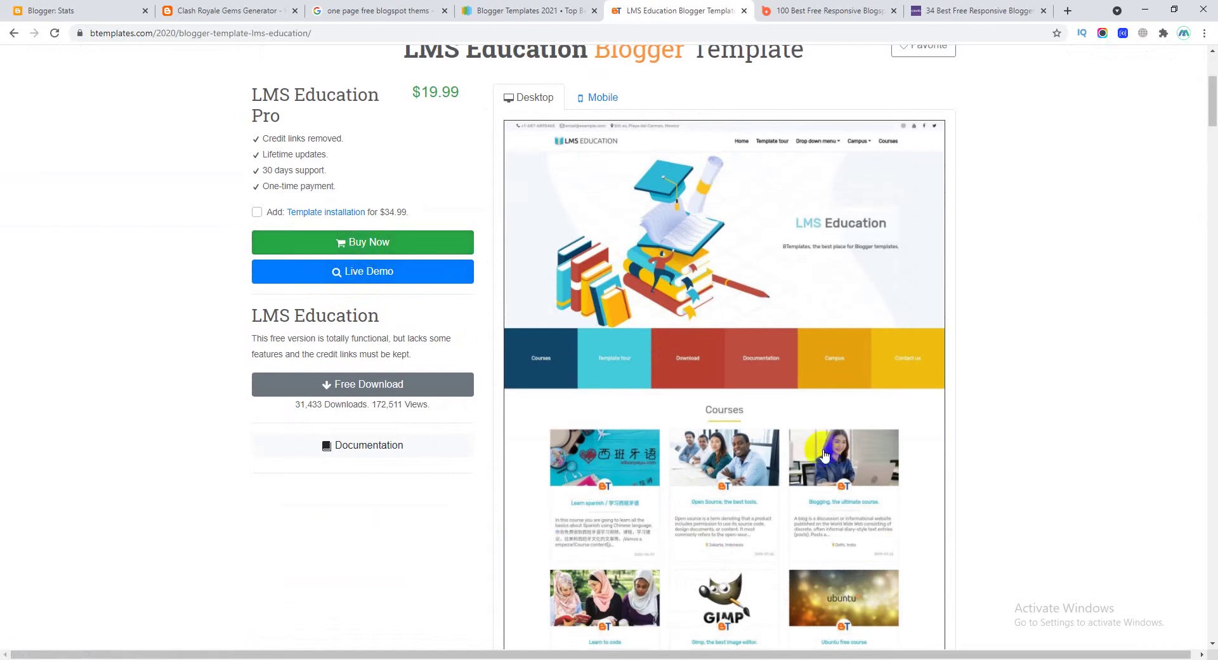
scroll(824, 451, down, 4)
scroll(826, 457, up, 4)
scroll(826, 457, up, 3)
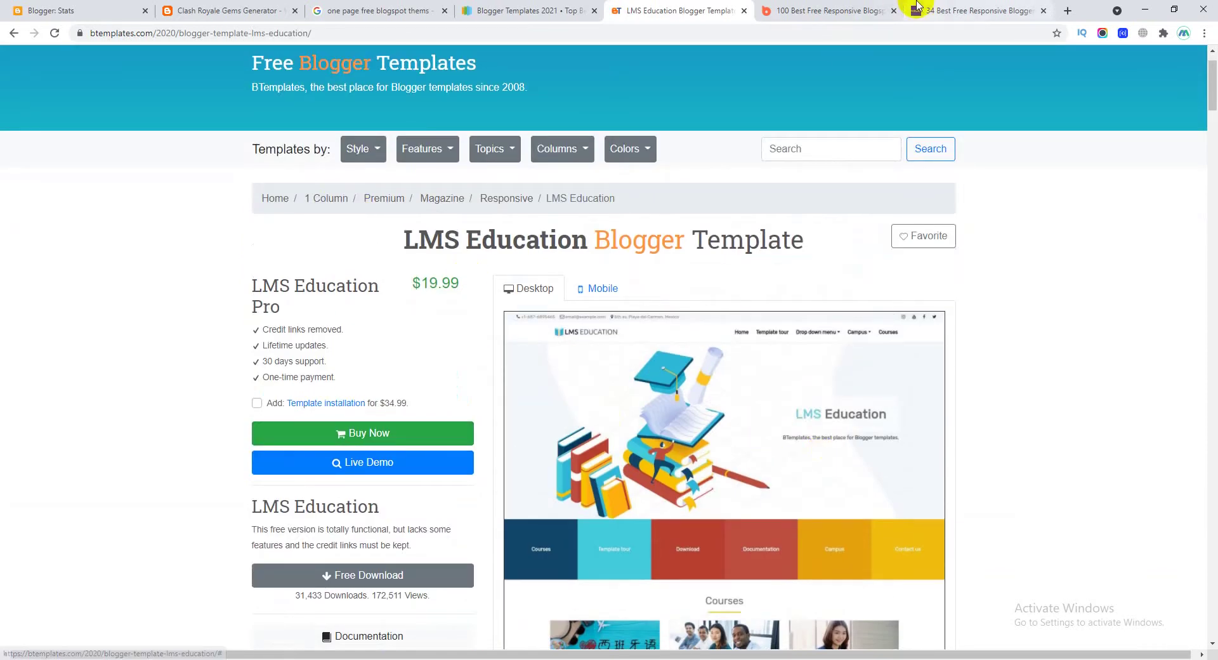
Return to the Clash Royale blog page, look over its opening section and highlight the heading "Clash Royale Gems Generator 2021"
click(186, 11)
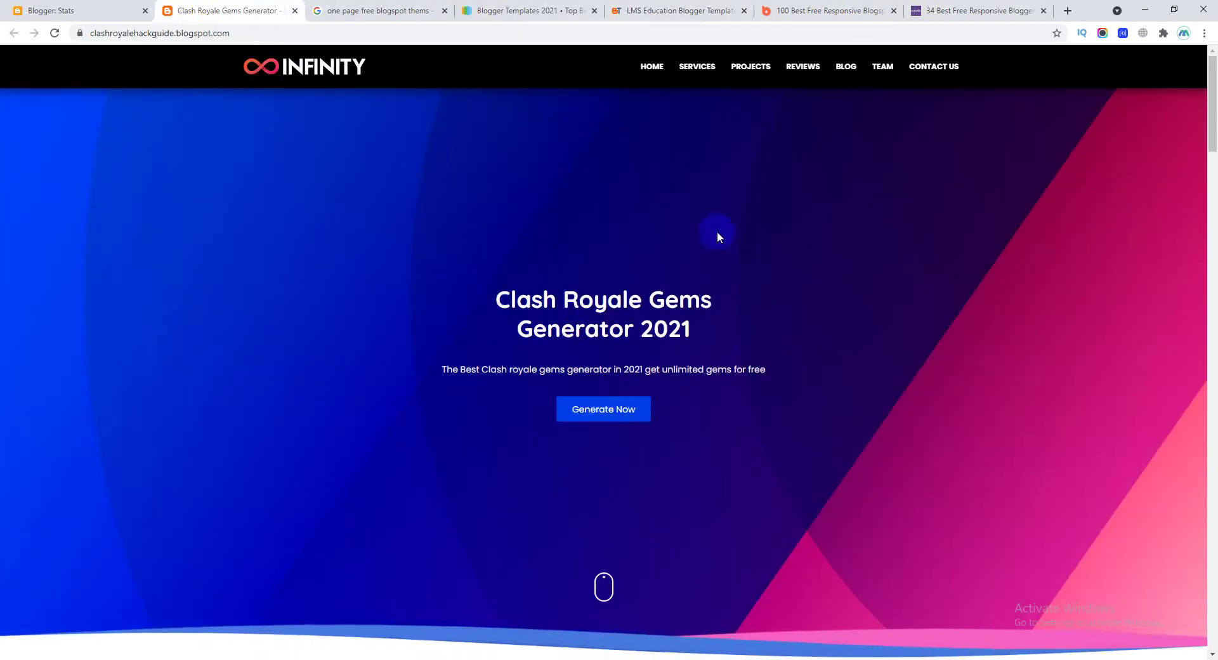
scroll(980, 437, down, 1)
scroll(1213, 424, up, 1)
scroll(946, 379, down, 2)
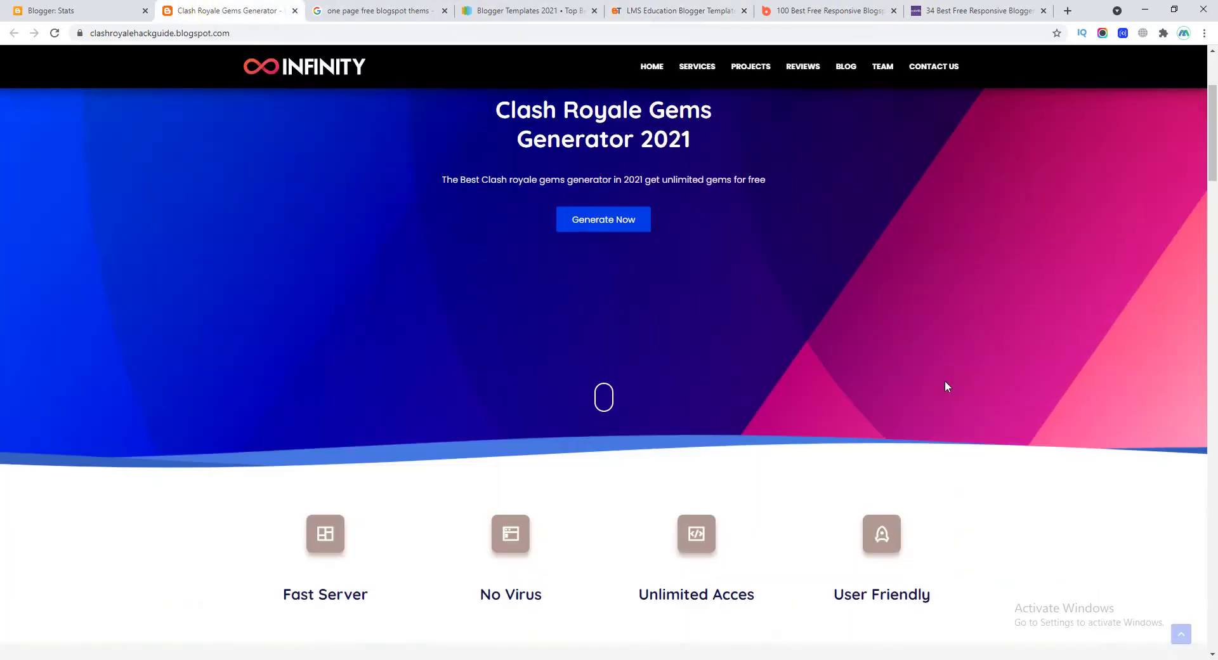
scroll(946, 380, up, 2)
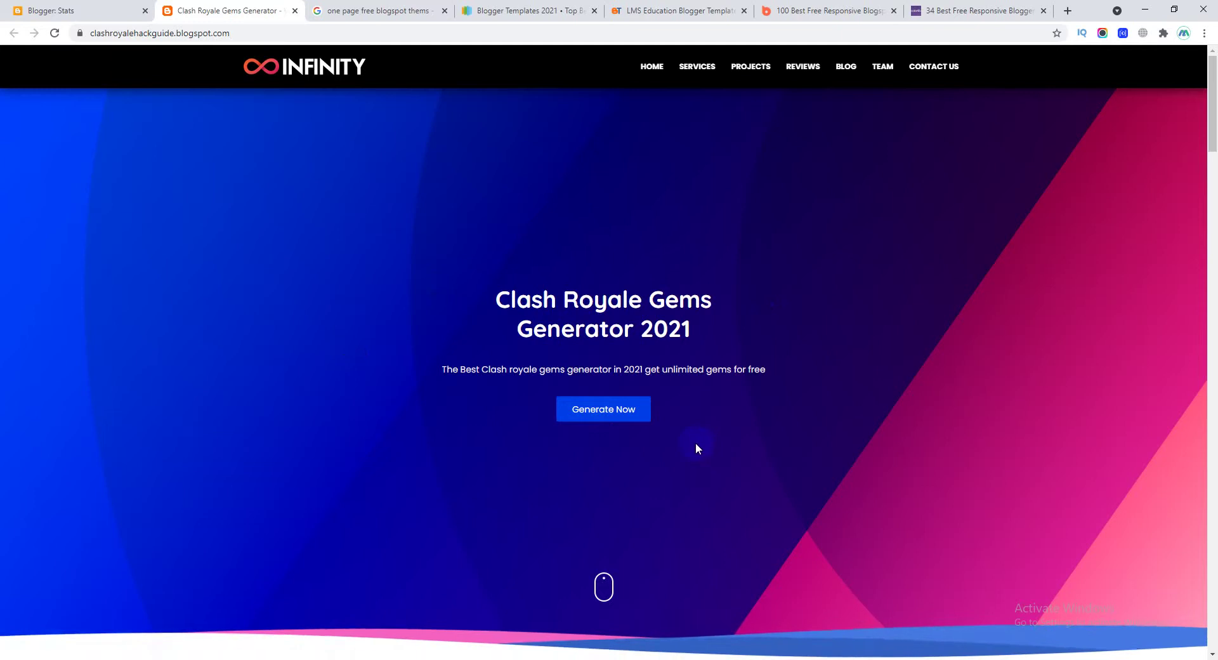
click(603, 413)
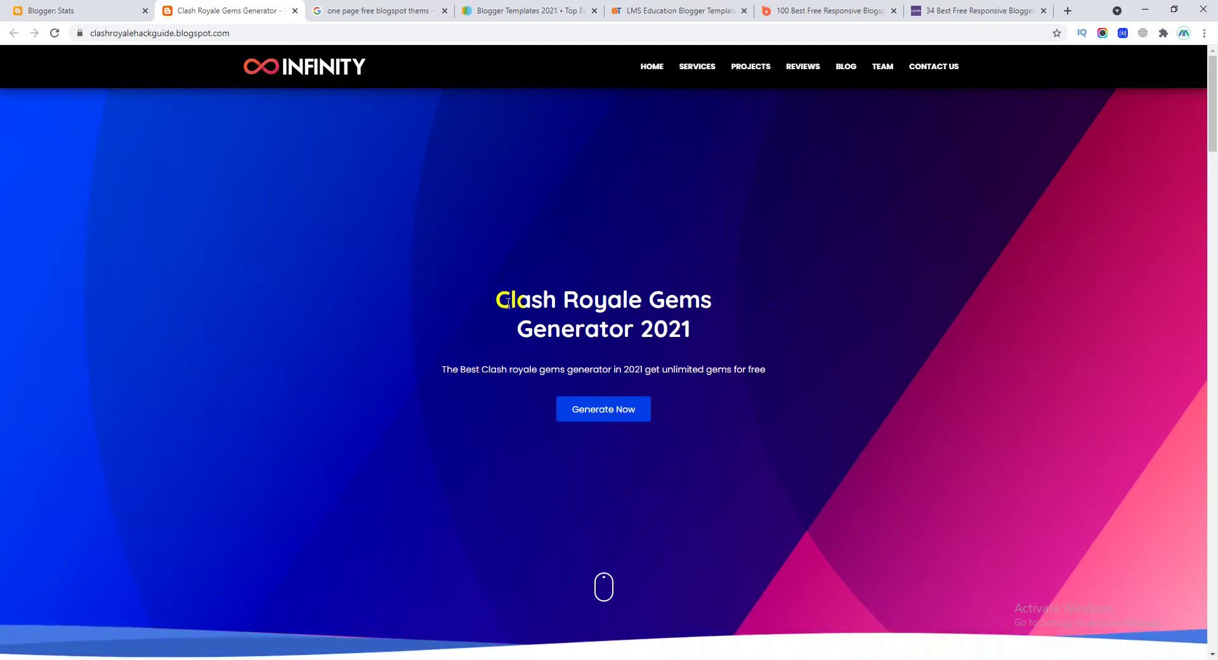
drag(506, 297, 701, 325)
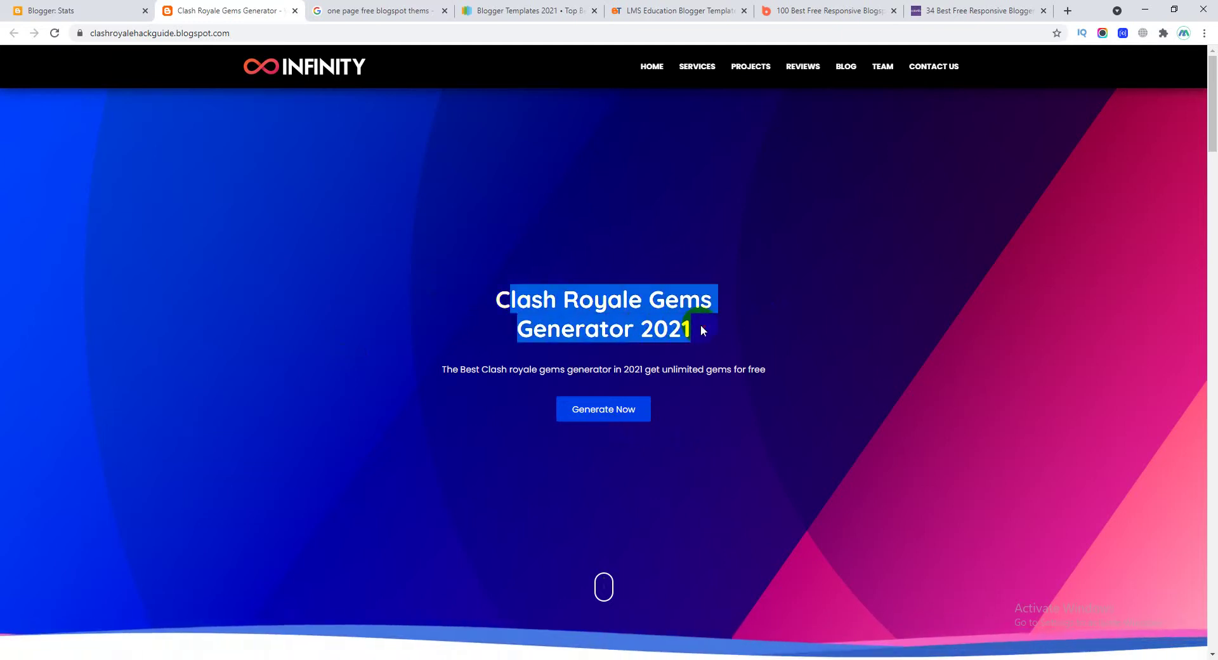
Follow the blog's Generate Now link to the gems generator page and go back to the blog
click(595, 415)
click(621, 414)
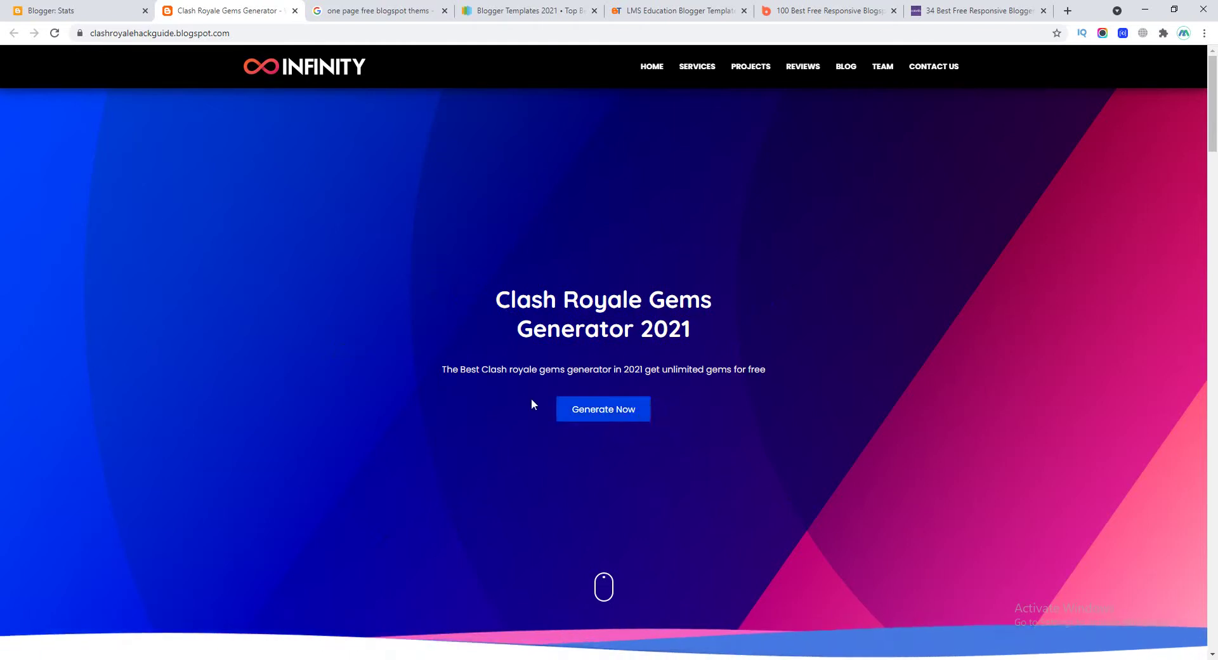
click(585, 412)
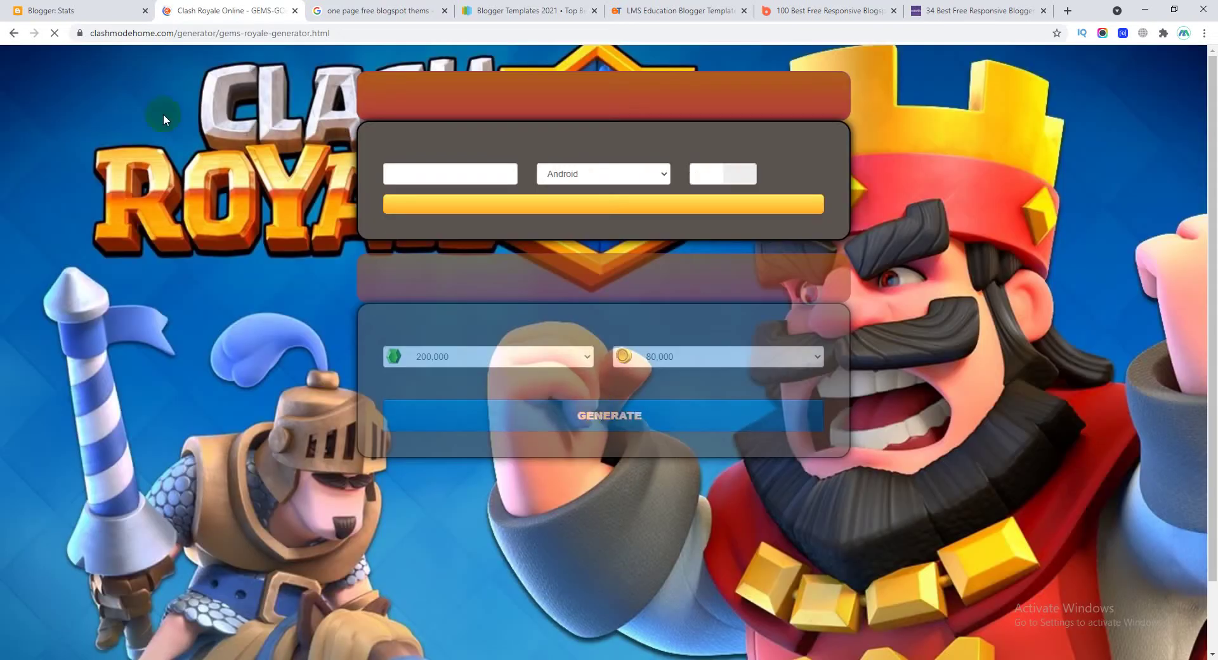
click(14, 33)
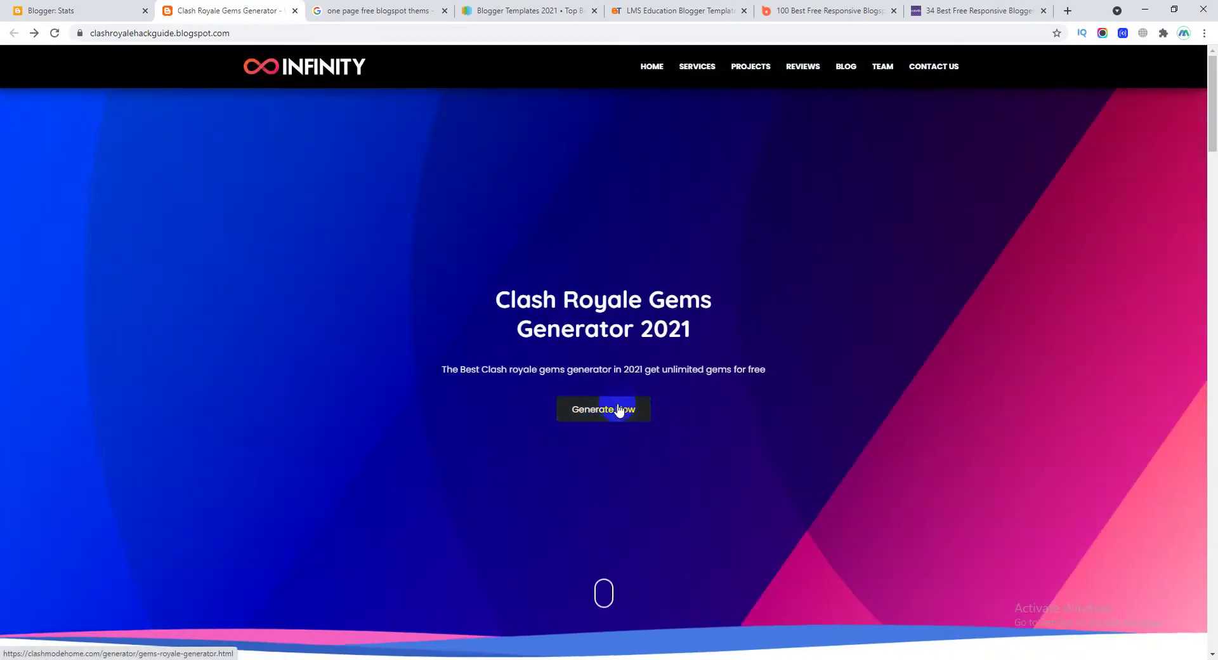
key(alt+Tab)
key(alt+Tab)
key(alt+Tab)
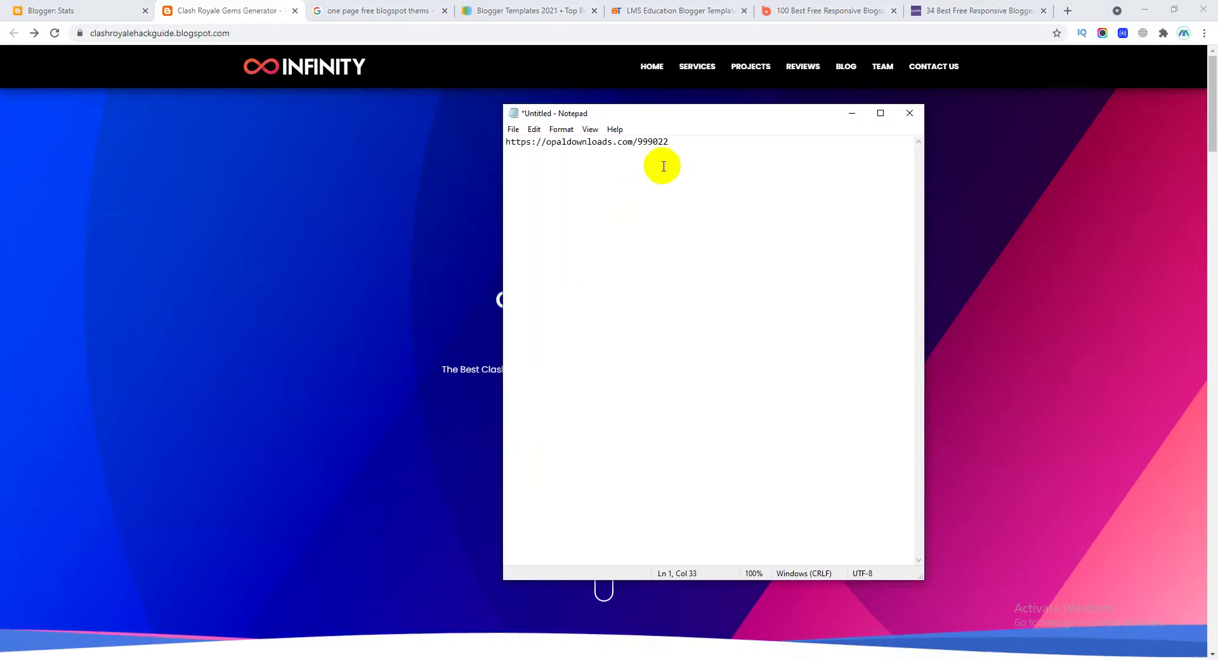
drag(679, 142, 499, 142)
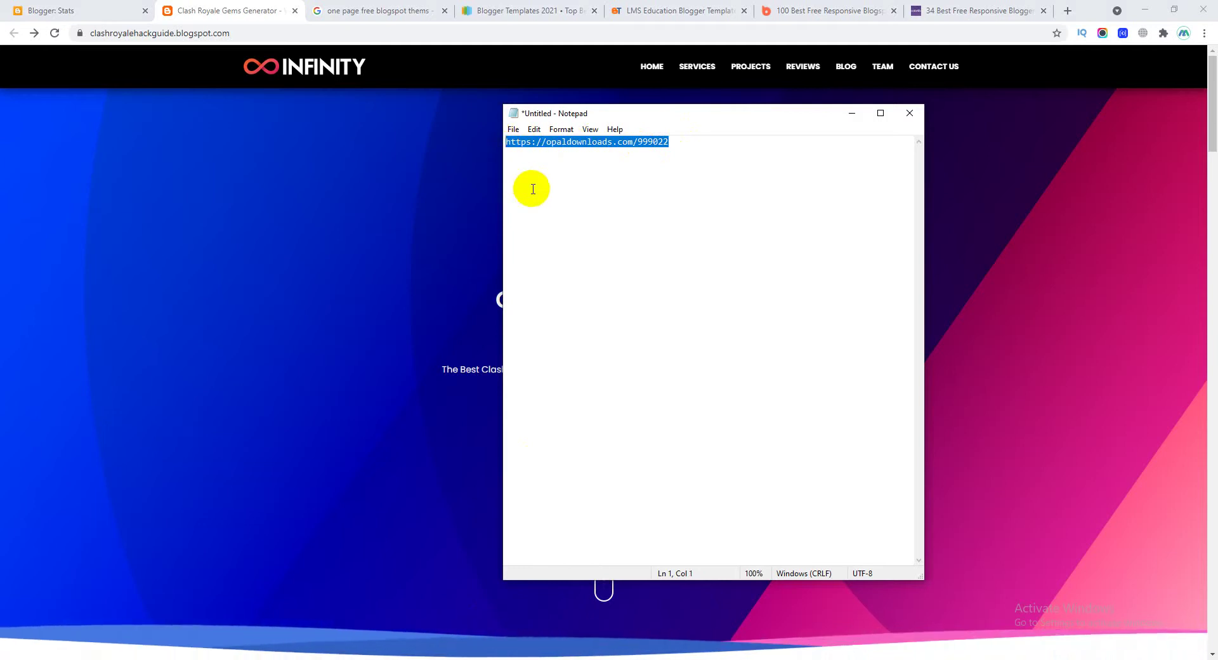
Look through the Clash Royale blog page's sections, from the Generate Now area down to the client testimonials and logos
click(444, 254)
click(601, 416)
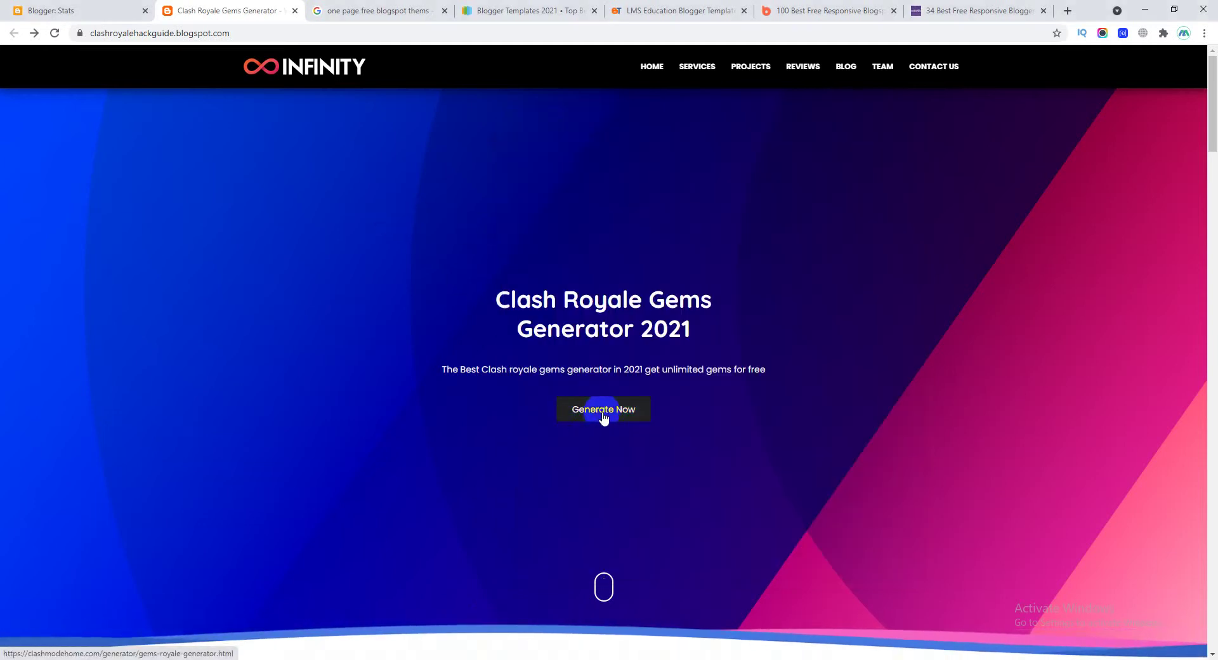
scroll(604, 416, down, 6)
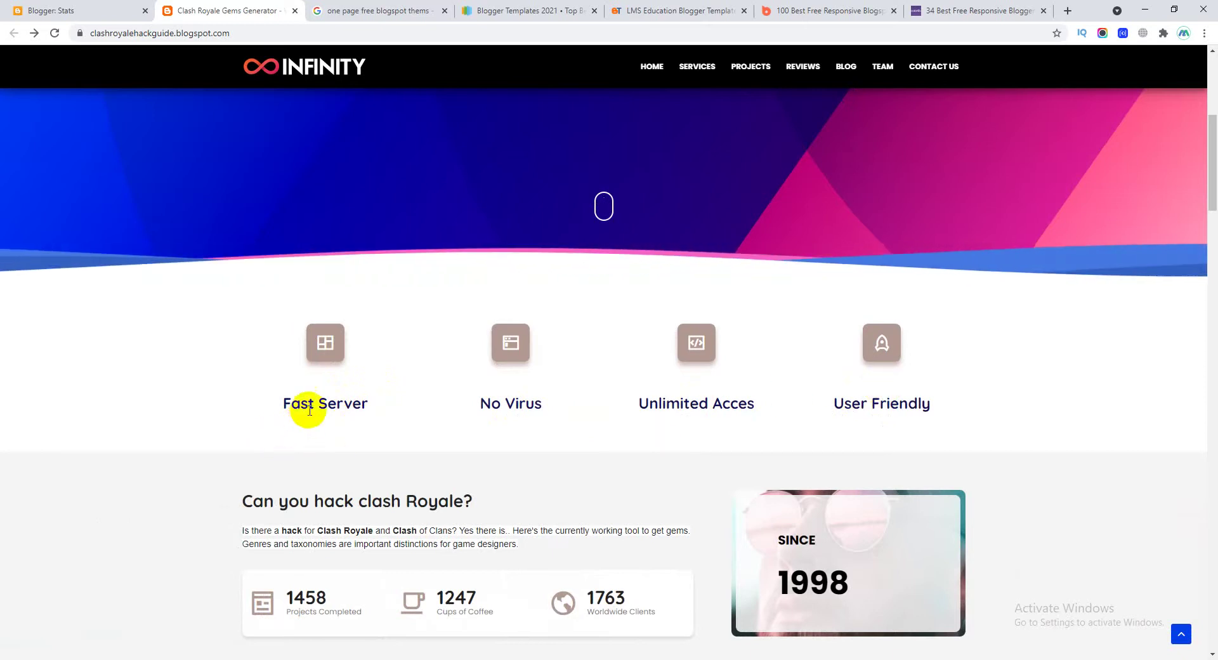
scroll(792, 386, down, 3)
scroll(653, 397, down, 12)
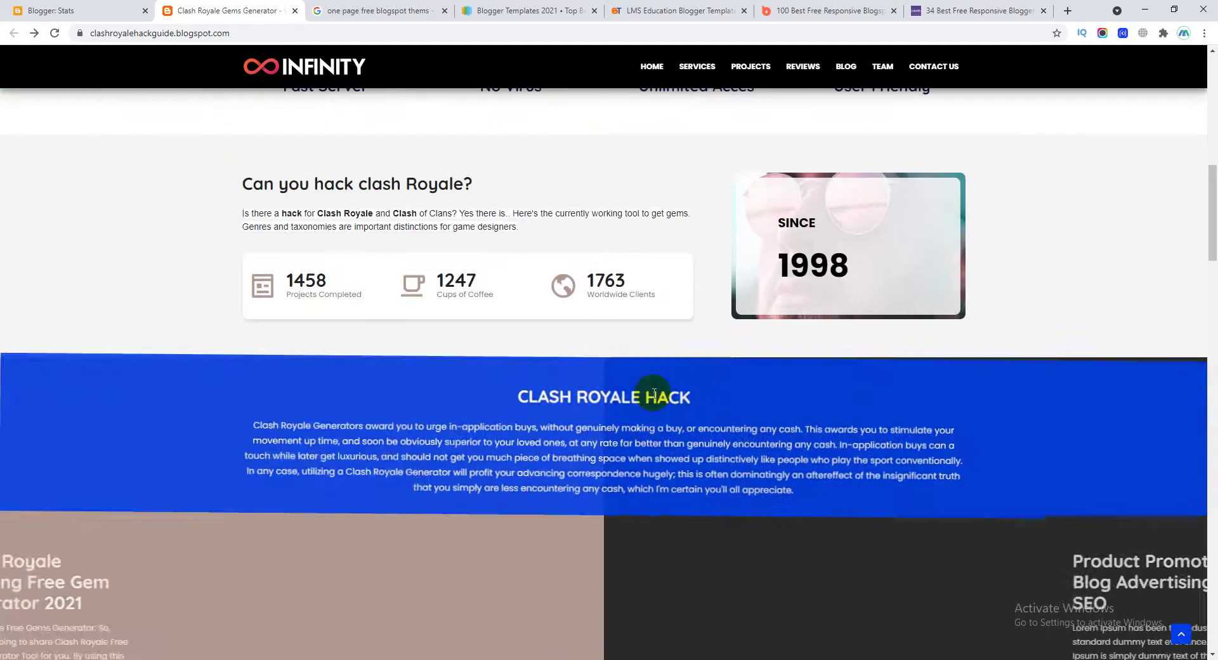
scroll(660, 394, down, 2)
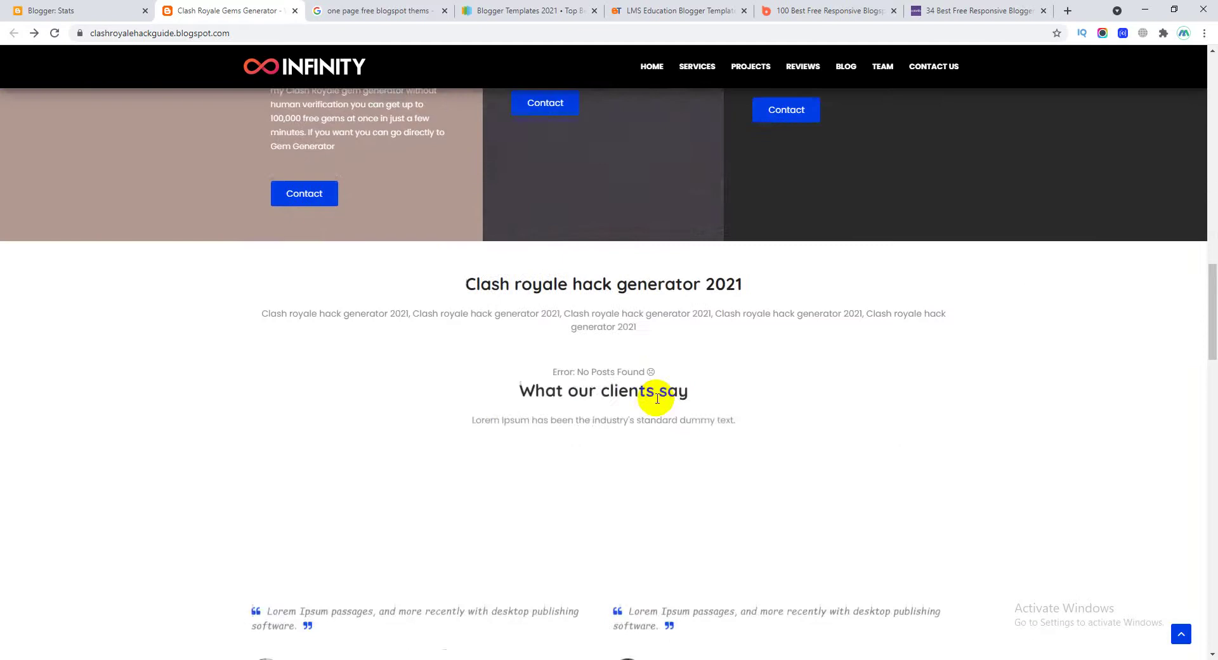
scroll(660, 394, up, 4)
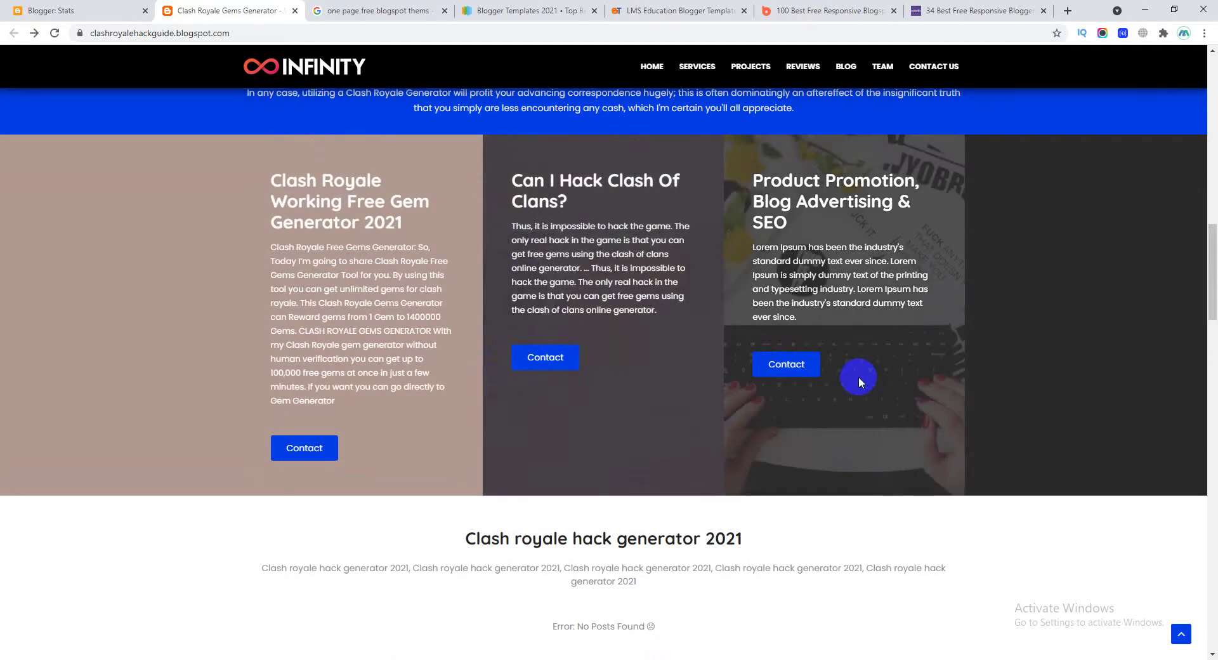
scroll(860, 379, down, 10)
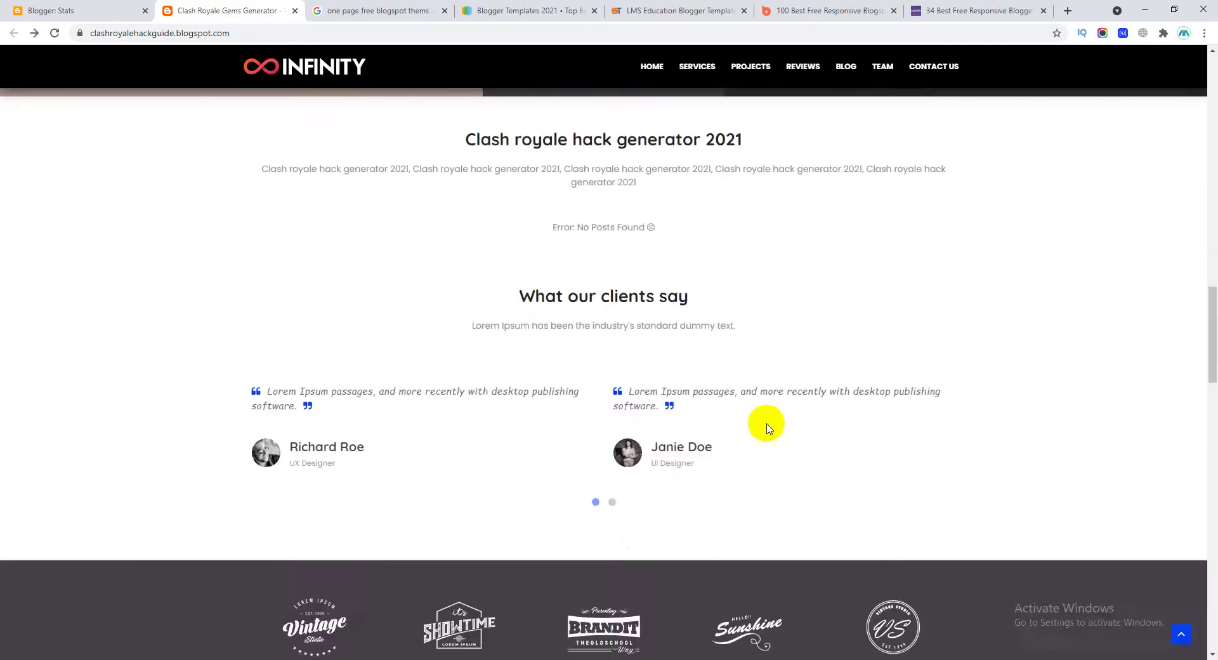
scroll(782, 475, down, 5)
scroll(782, 475, up, 20)
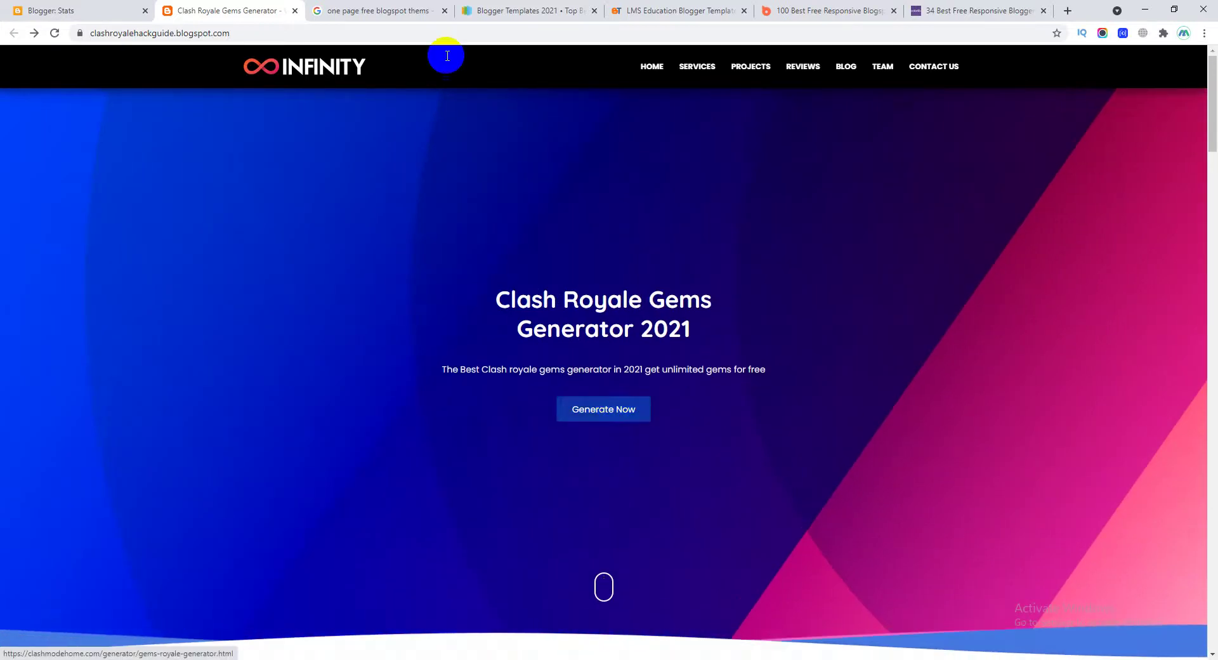
click(399, 18)
click(397, 28)
text(https://opaldownloads.com/999022)
key(Return)
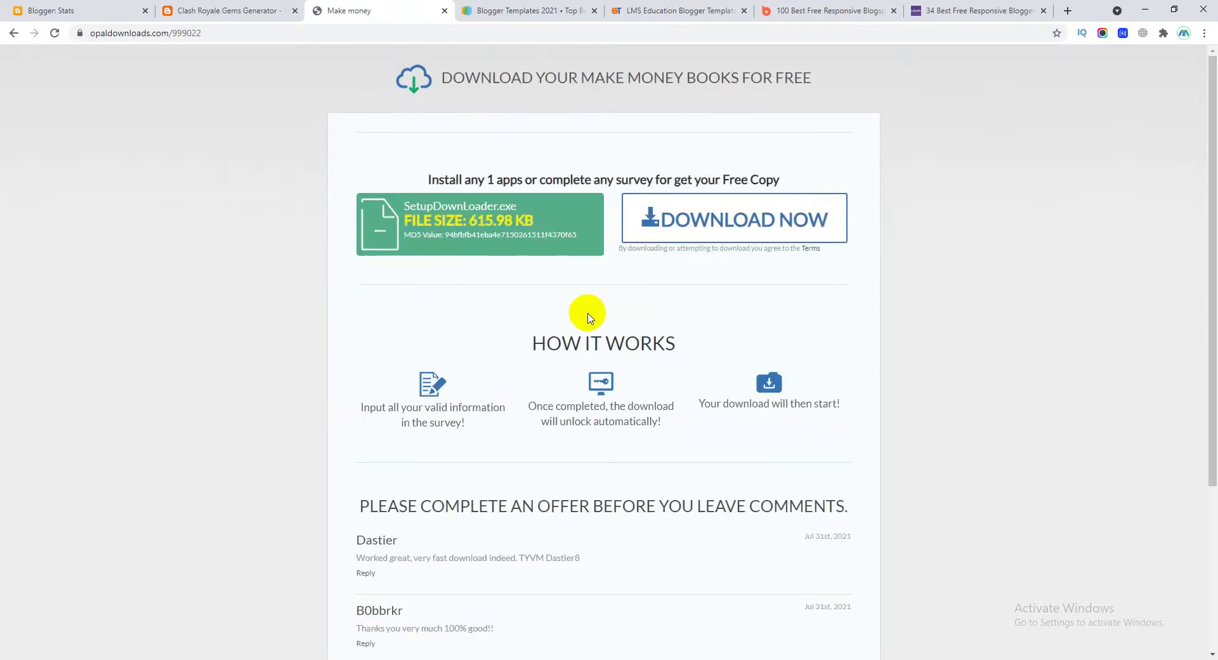
click(685, 234)
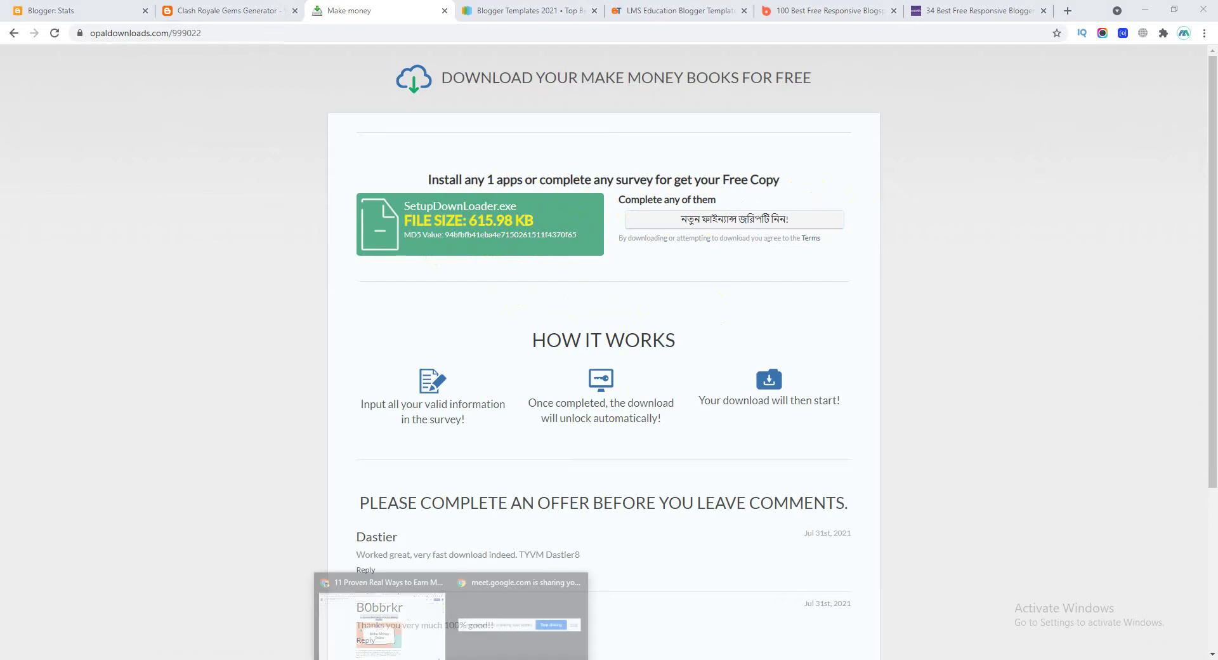
Switch to the CPAGrip dashboard and open My Offers to examine the offers for Bangladesh
click(394, 625)
click(850, 6)
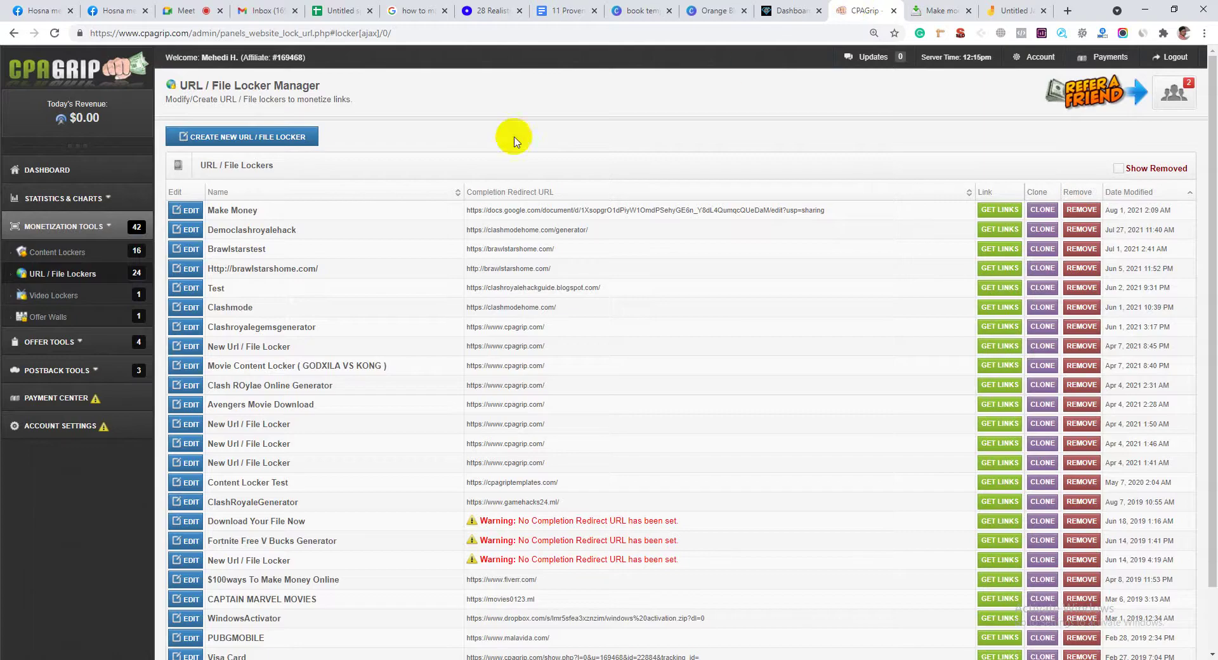
click(57, 344)
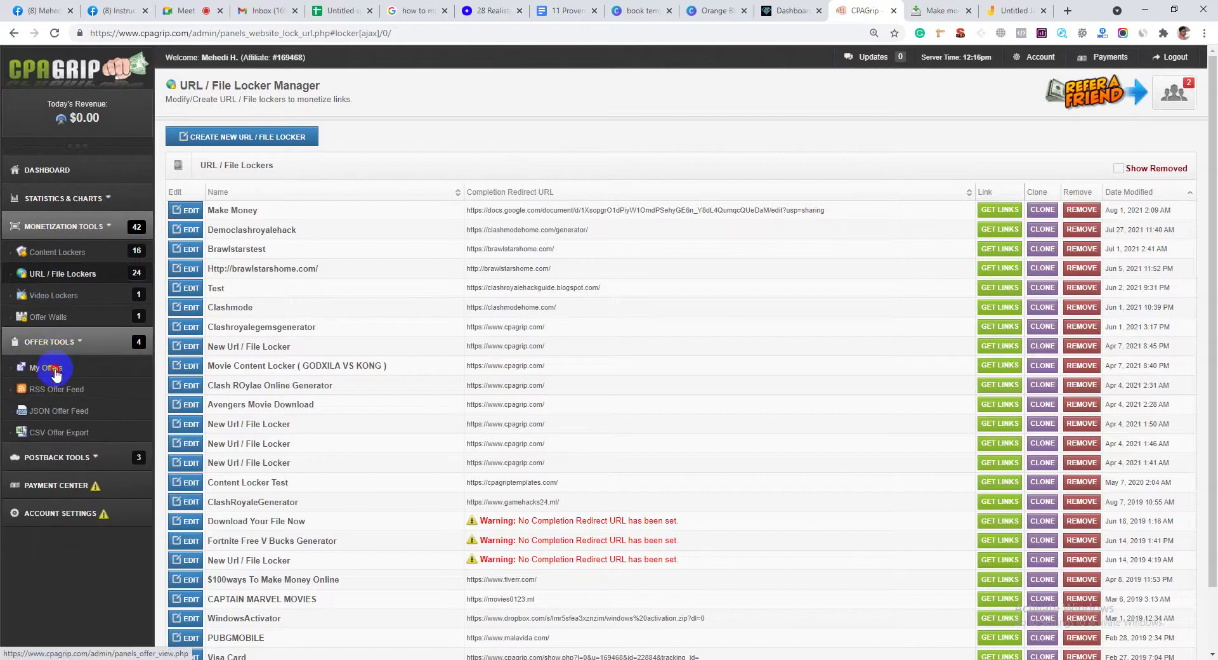
click(46, 369)
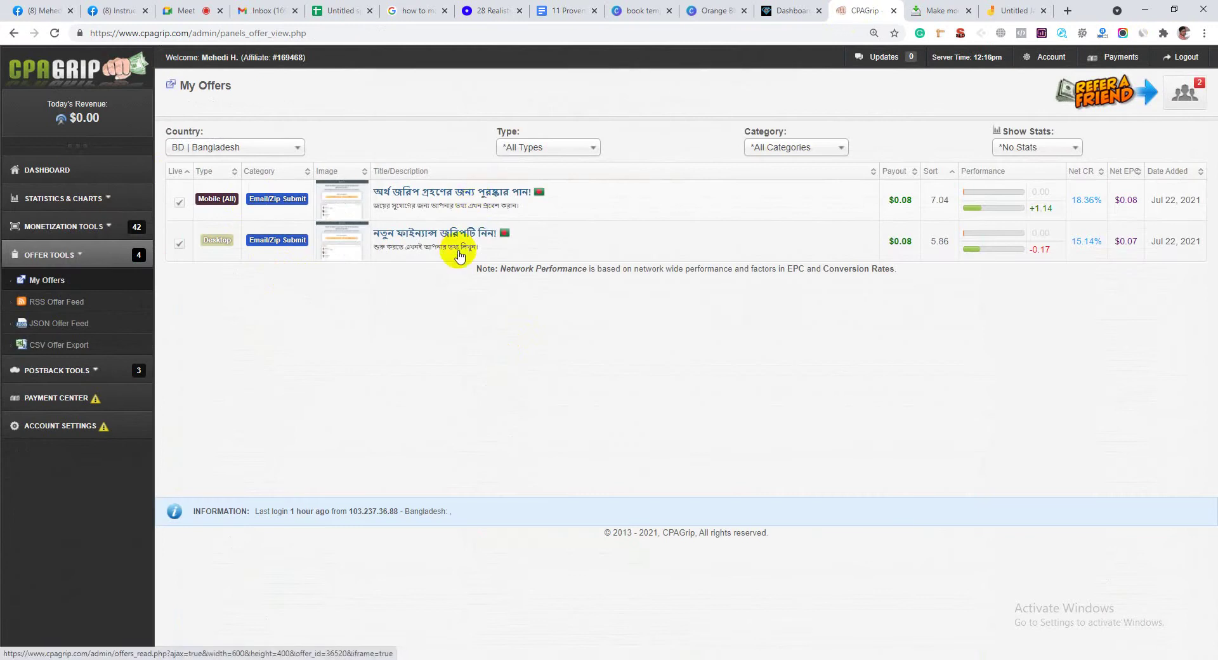
mouse_move(357, 240)
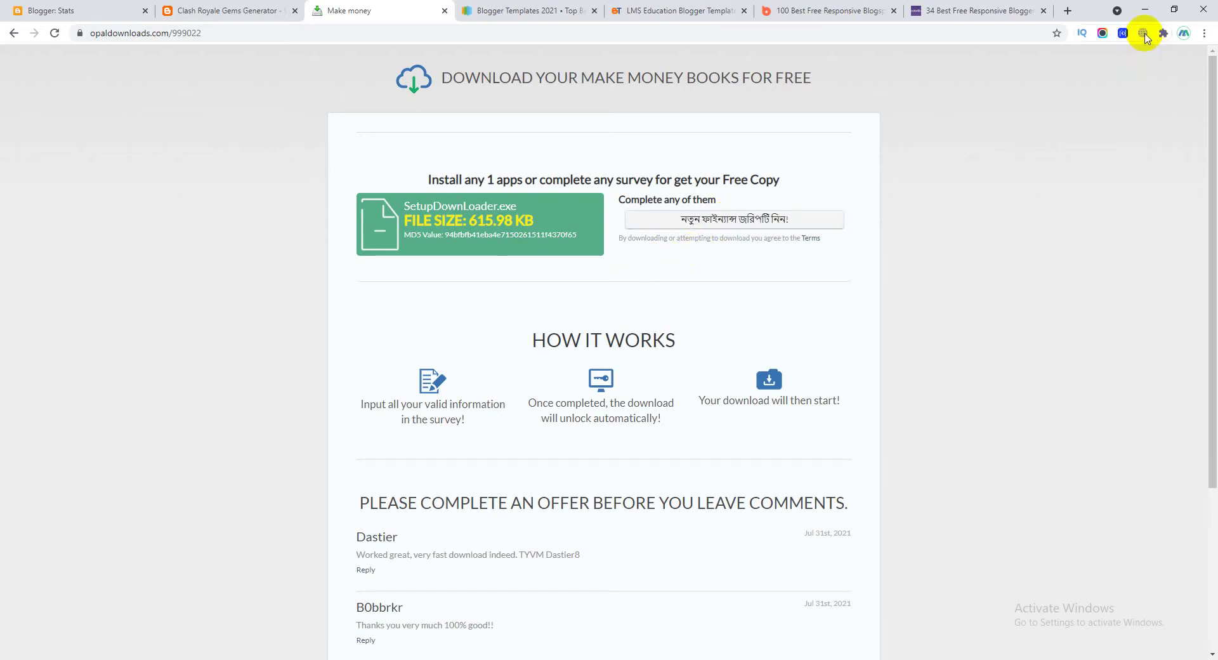
Switch the browser's location extension to the US and reload the Make money locker page
click(1143, 33)
click(1118, 293)
click(1095, 345)
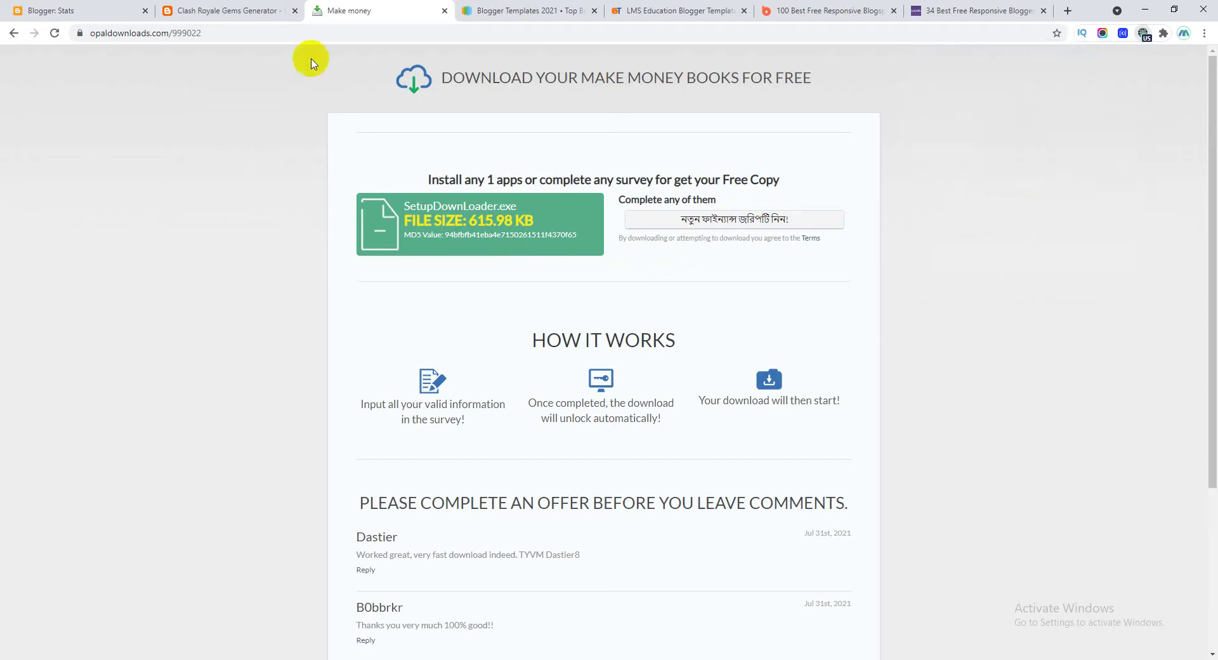
click(54, 33)
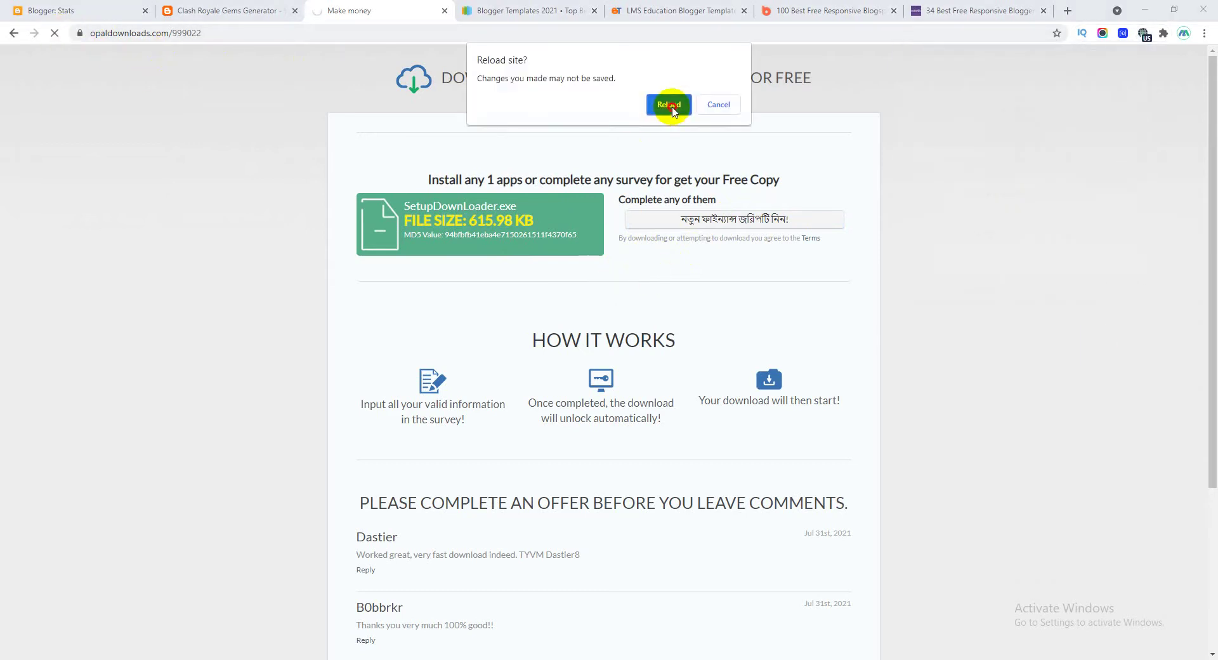
click(669, 105)
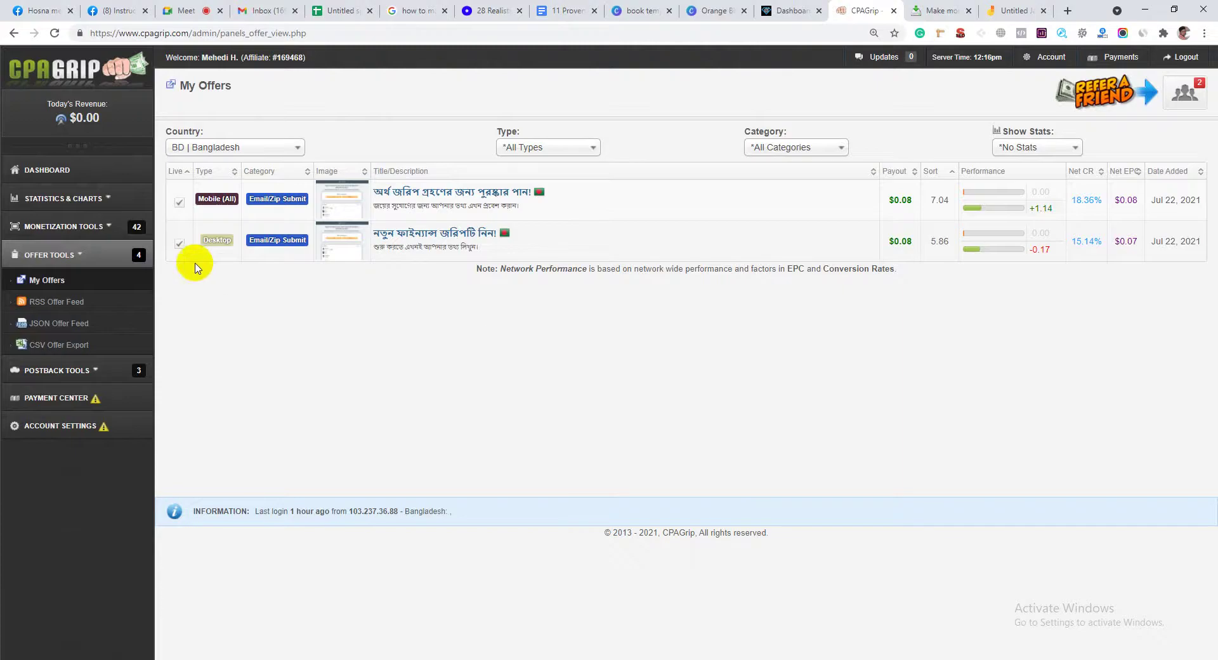
Filter CPAGrip's My Offers by United States and look through the offer types and payouts
click(189, 148)
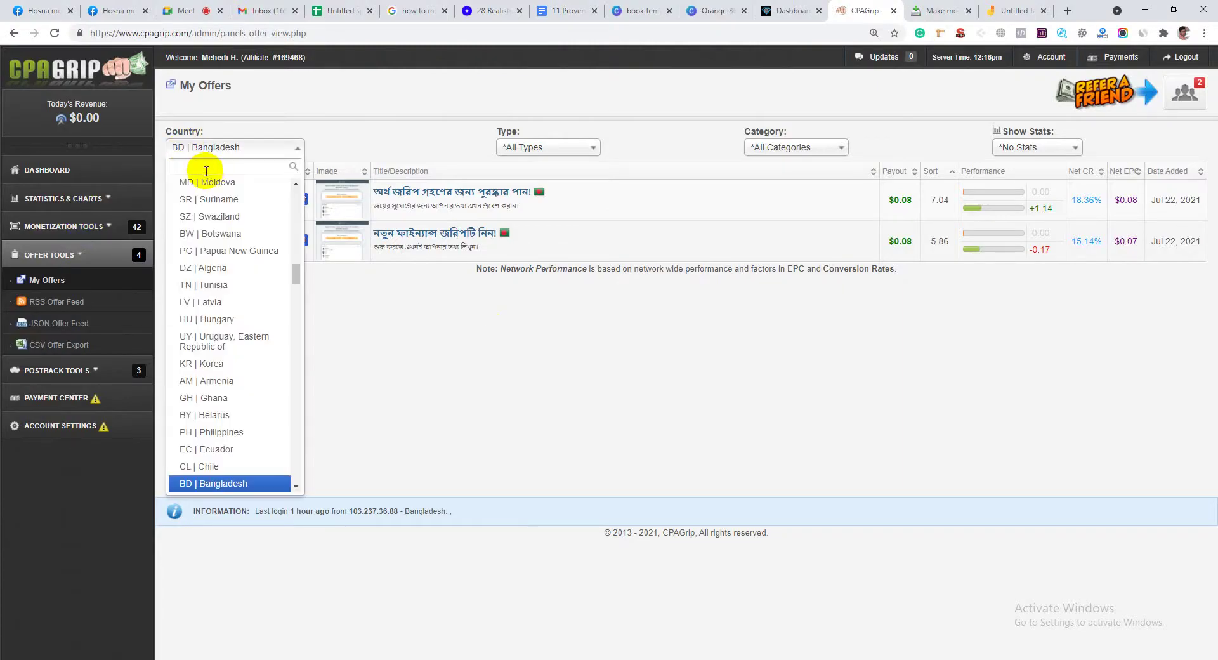
text(uni)
click(240, 205)
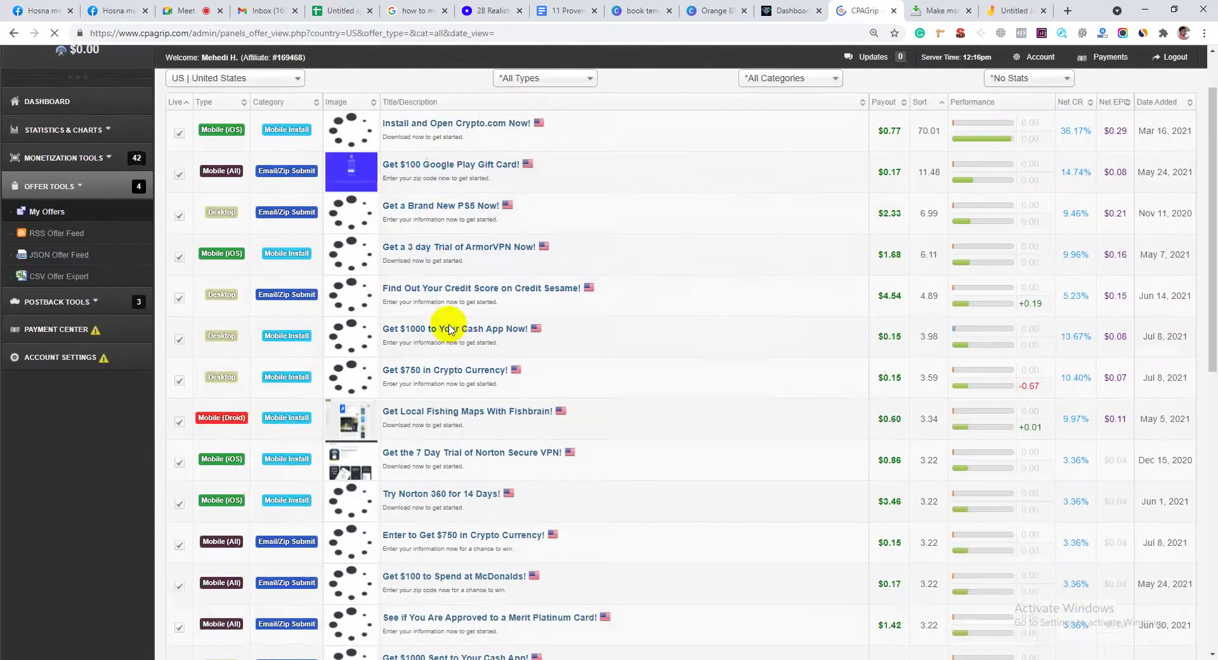
scroll(457, 333, down, 5)
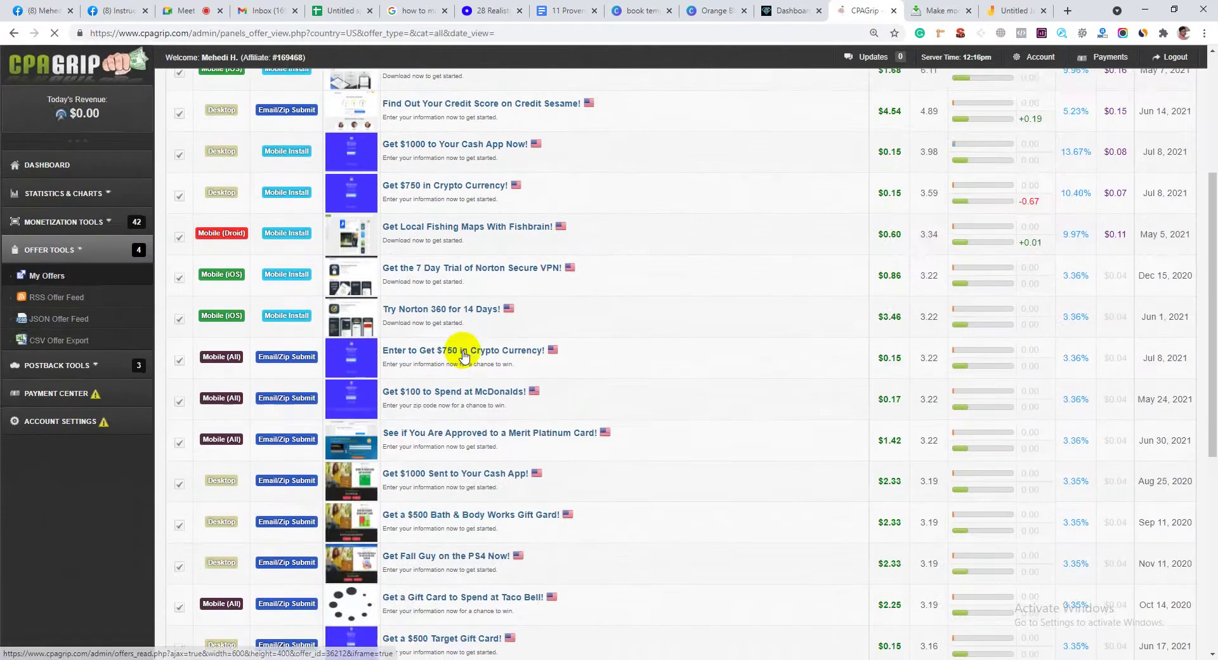
scroll(468, 347, up, 3)
scroll(170, 281, up, 3)
scroll(239, 352, down, 4)
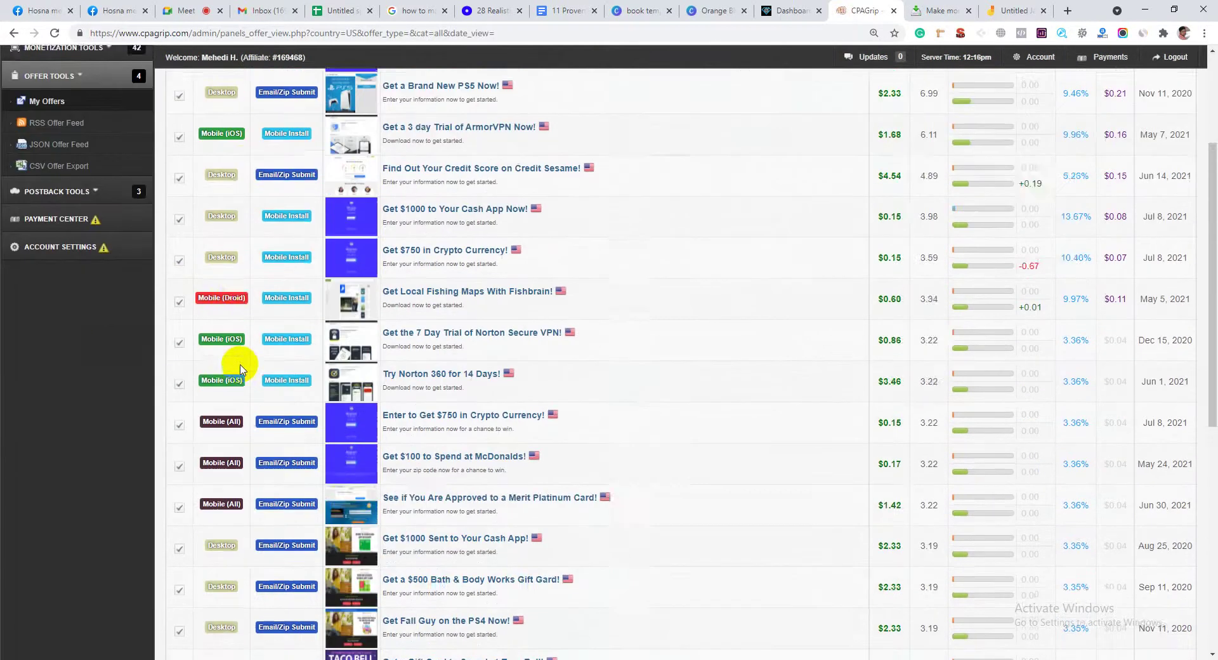
Return to the locker page and examine the US offers listed under its download section
key(alt+Tab)
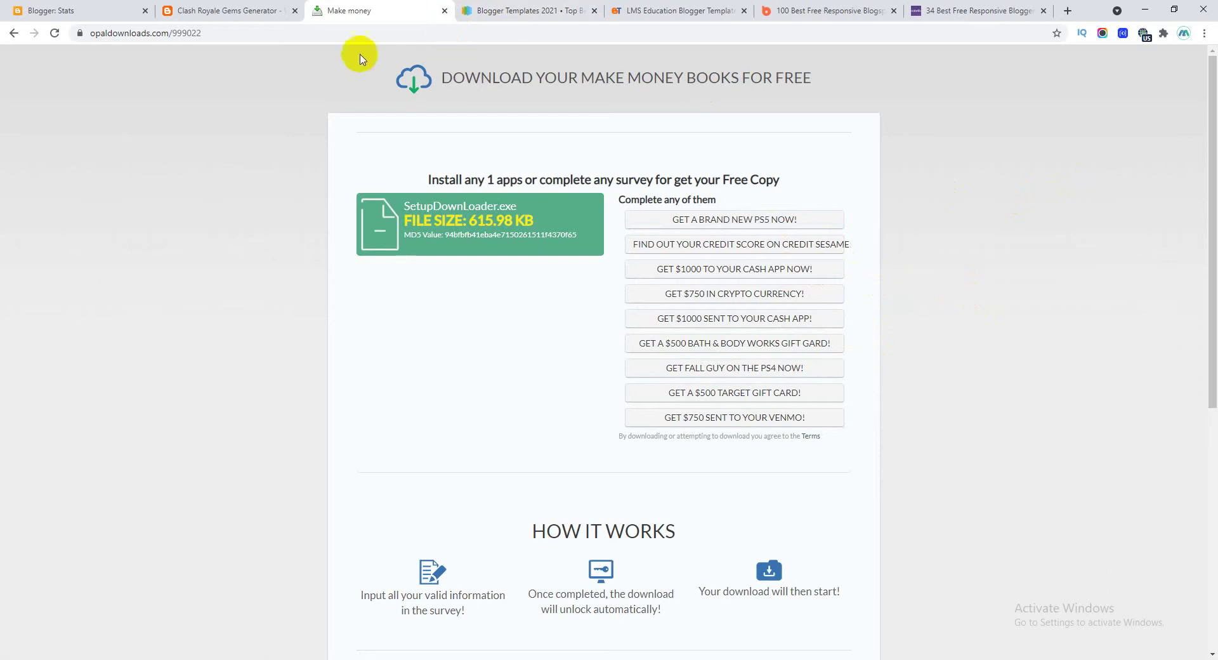
scroll(684, 231, down, 3)
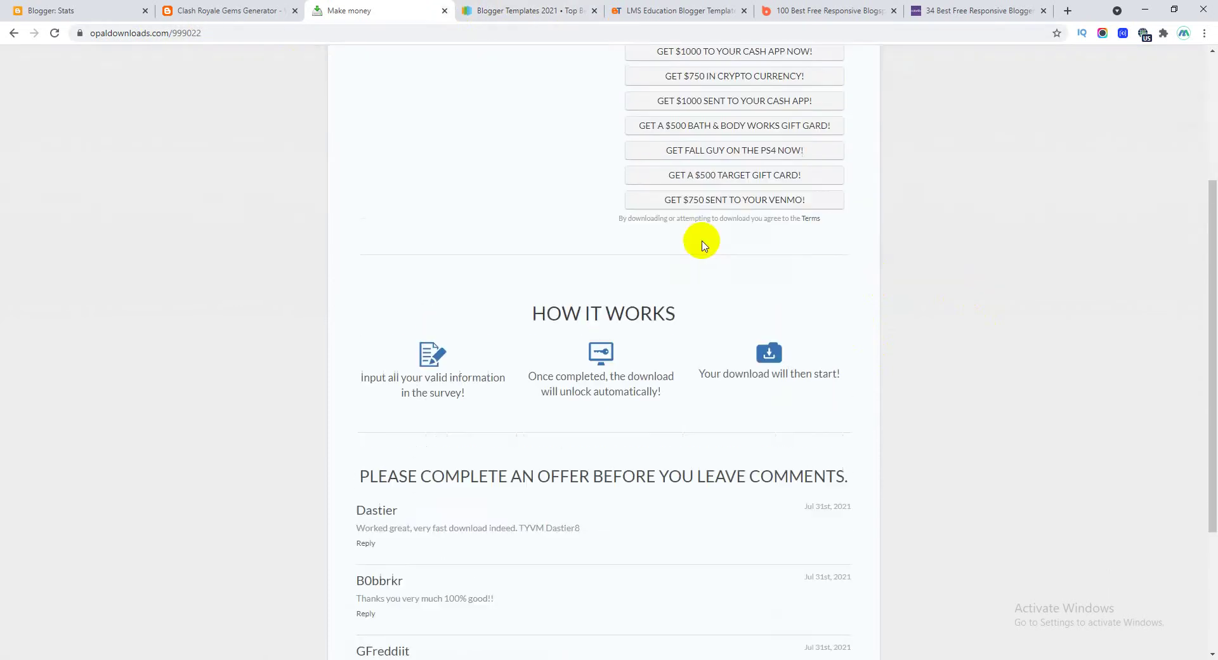
scroll(699, 240, up, 2)
Revisit the Clash Royale blog page and the "11 Proven Real Ways to Earn Money Online" document
click(165, 7)
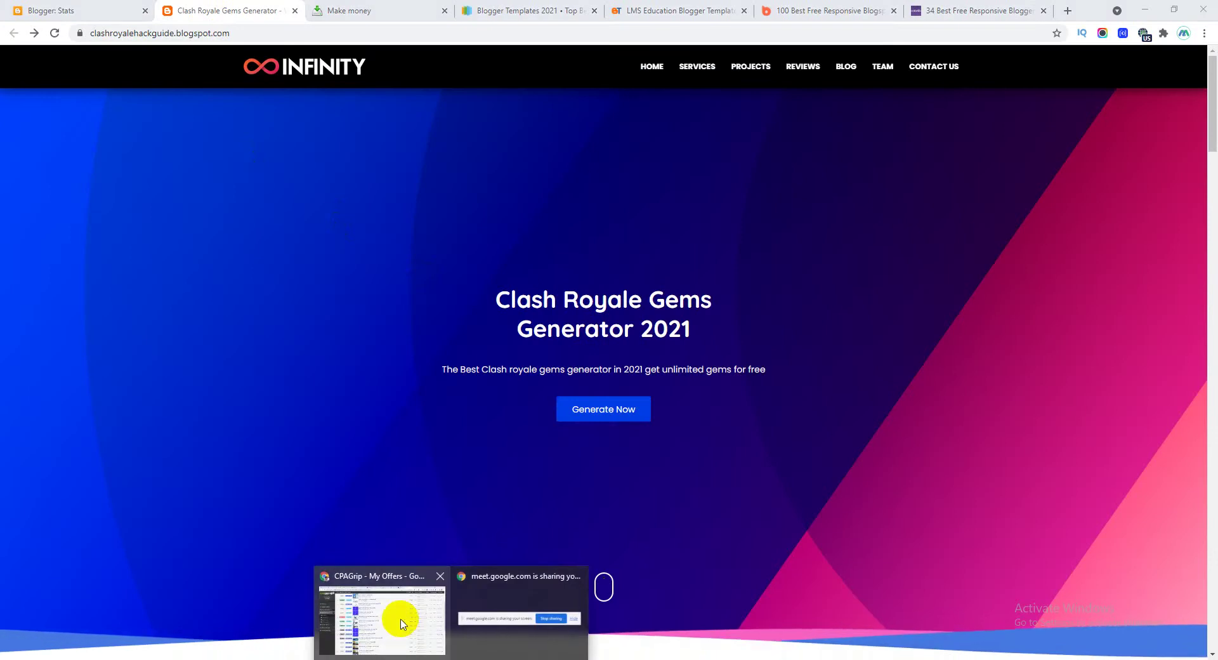
click(400, 619)
click(570, 11)
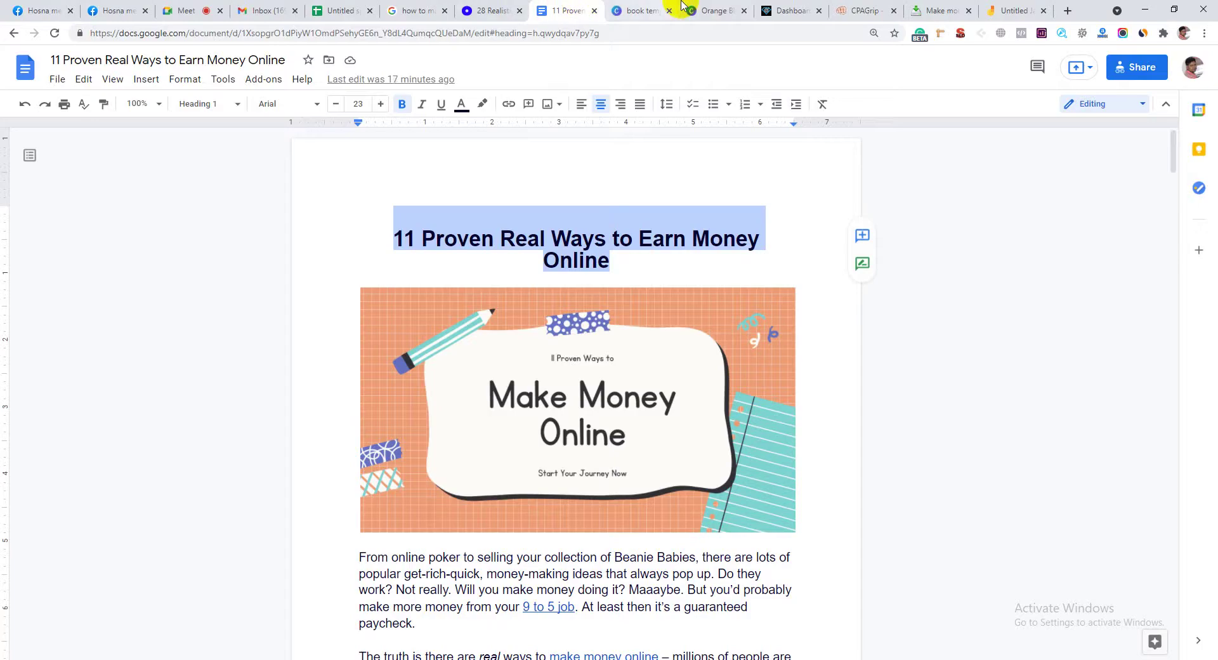
In the Jamboard sketch, link the blogspot box to a small shaded box inside the second rectangle, and that to a new box below
click(996, 6)
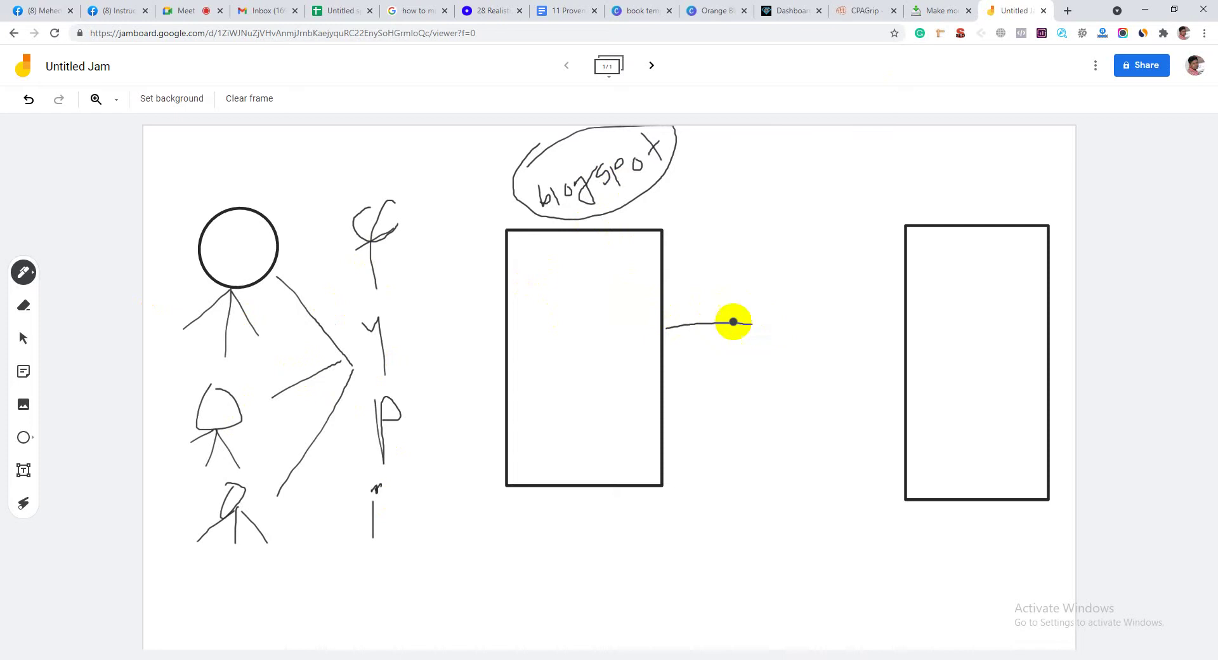
mouse_move(744, 320)
mouse_down()
mouse_move(960, 330)
mouse_move(981, 387)
mouse_up()
mouse_move(969, 320)
mouse_down()
mouse_move(1022, 318)
mouse_move(982, 386)
mouse_up()
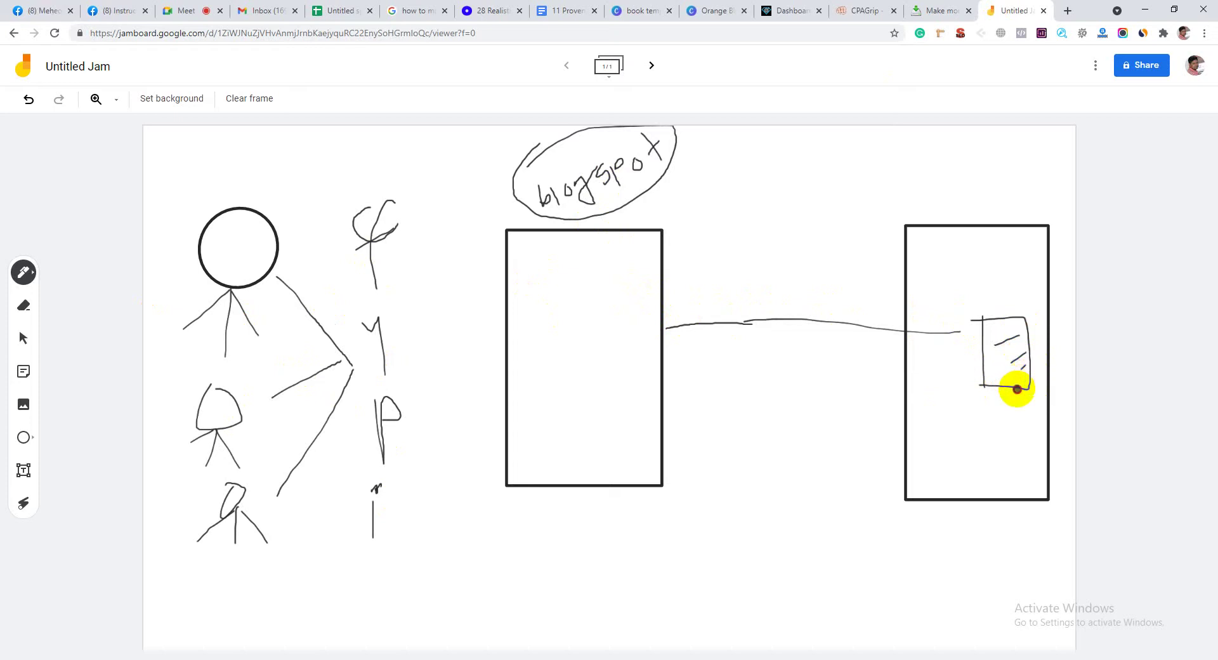
mouse_move(1017, 388)
mouse_down()
mouse_move(1020, 494)
mouse_move(897, 547)
mouse_move(781, 556)
mouse_up()
mouse_move(730, 514)
mouse_down()
mouse_move(713, 601)
mouse_move(790, 508)
mouse_move(744, 510)
mouse_up()
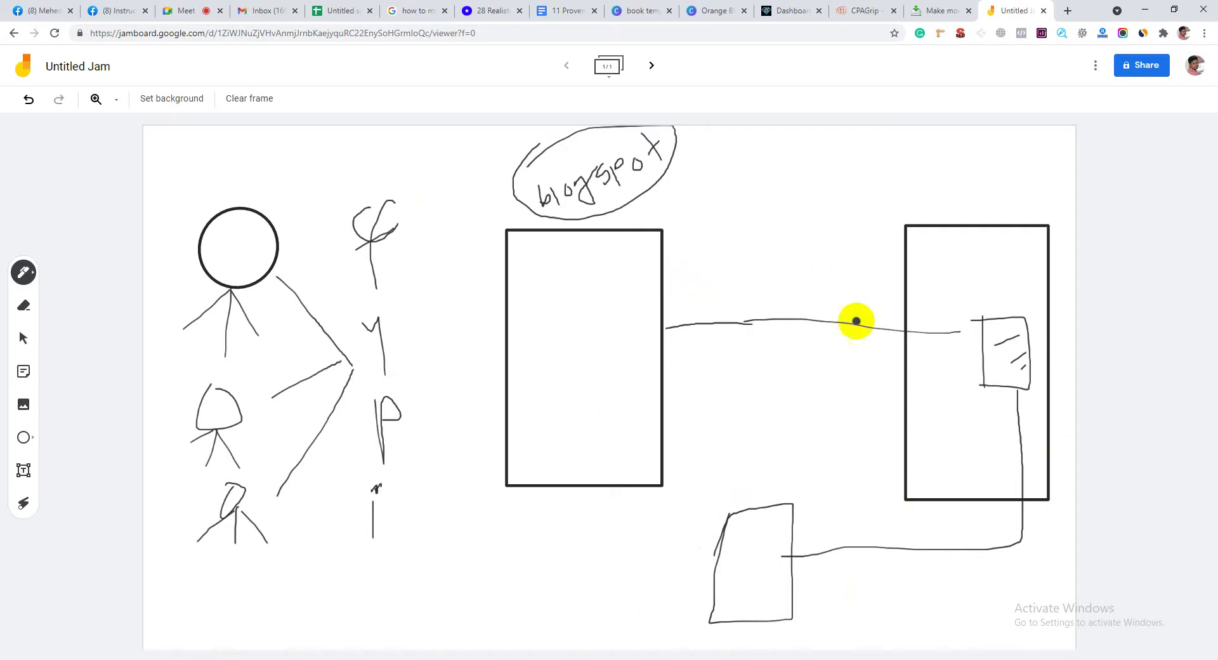
Outline the whole blogspot-to-locker flow with one loop and frame the column of traffic-source letters with another
mouse_move(470, 177)
mouse_down()
mouse_move(468, 272)
mouse_move(576, 642)
mouse_move(990, 605)
mouse_move(1017, 264)
mouse_move(634, 125)
mouse_move(467, 179)
mouse_up()
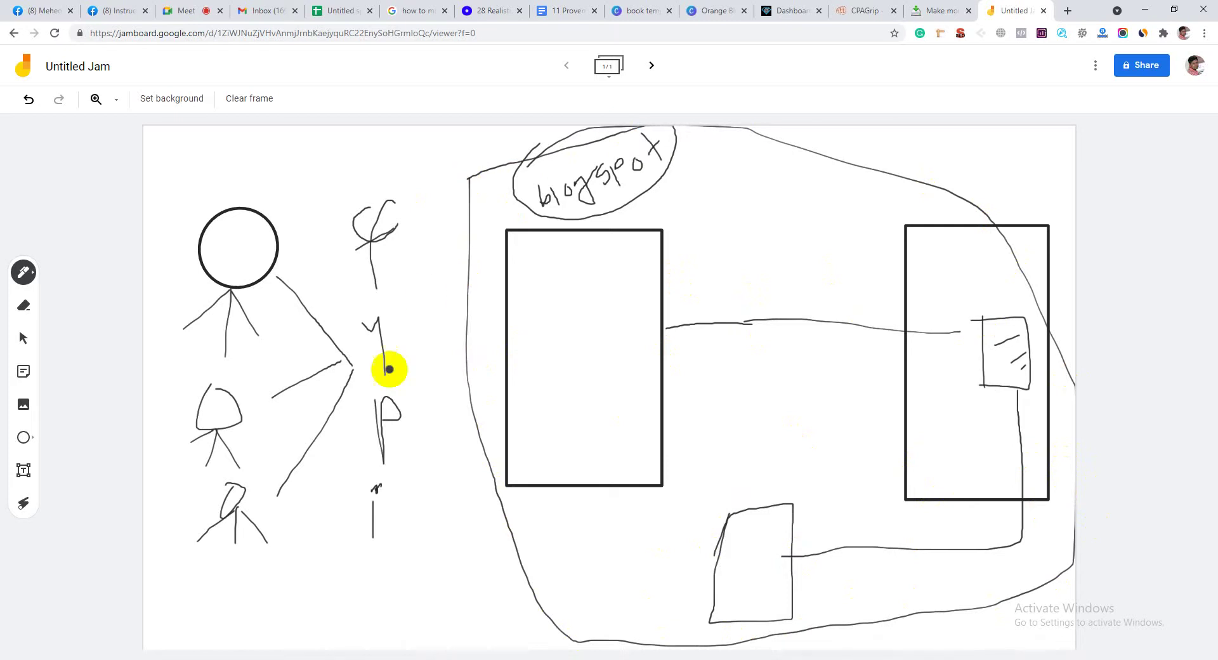
mouse_move(323, 190)
mouse_down()
mouse_move(372, 155)
mouse_move(416, 345)
mouse_move(406, 530)
mouse_move(336, 402)
mouse_move(338, 201)
mouse_up()
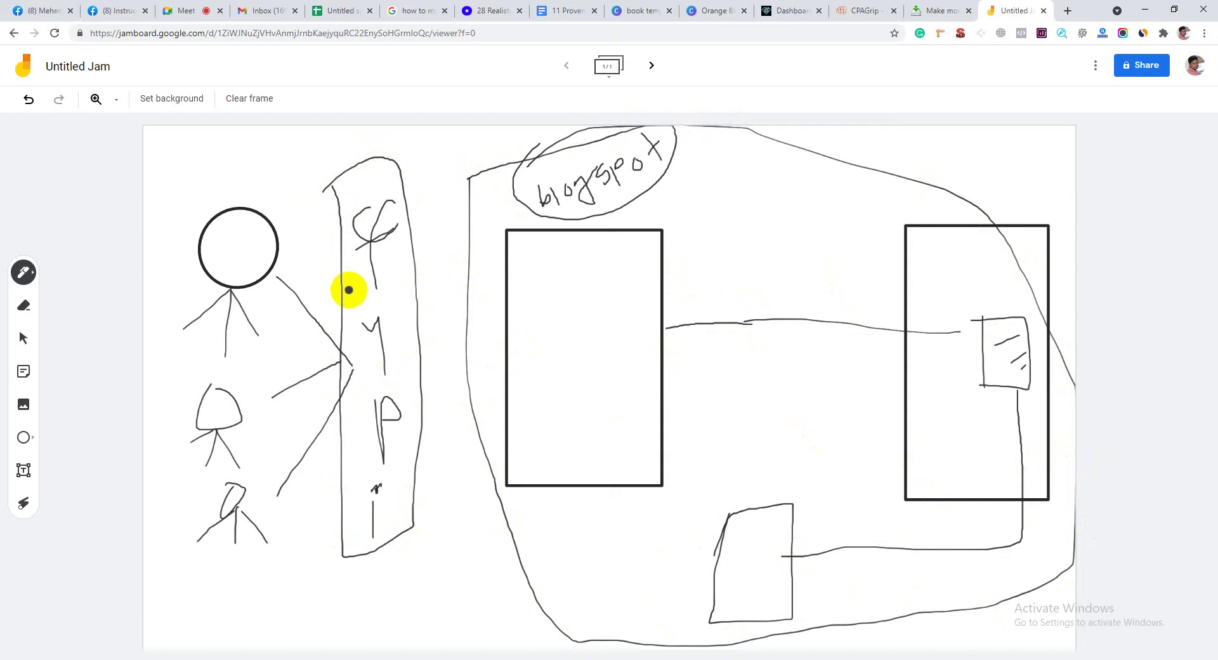
Open Pinterest in a new browser tab and go to the business account's home feed
click(1067, 10)
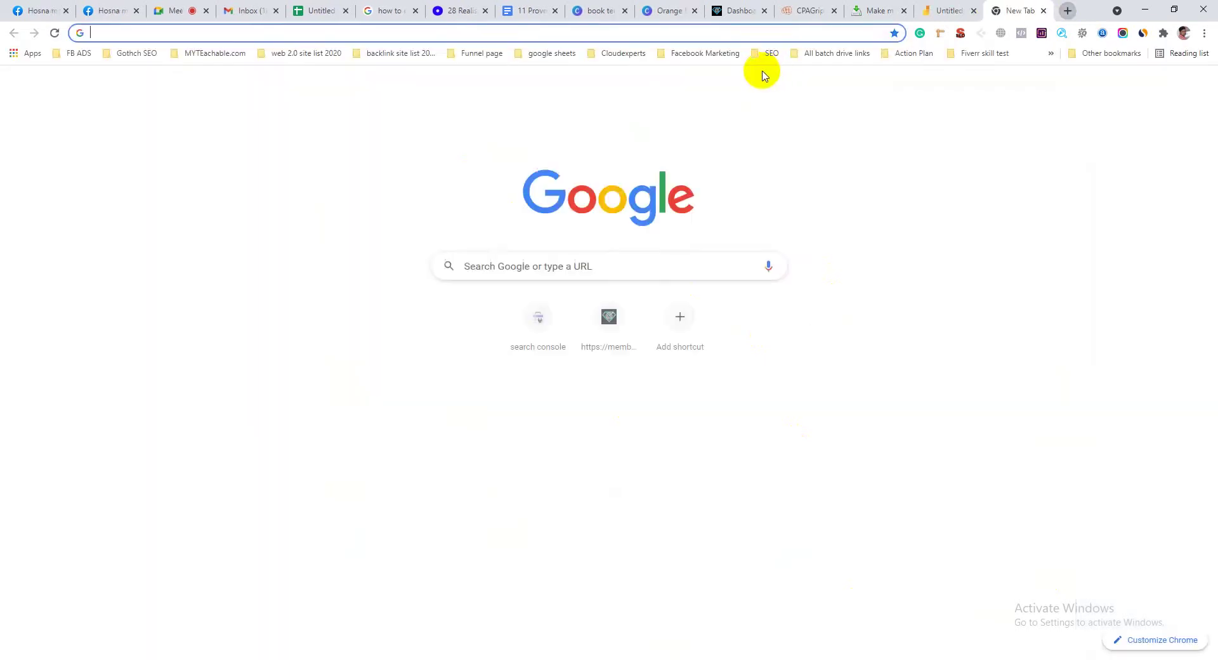
text(pin)
key(Return)
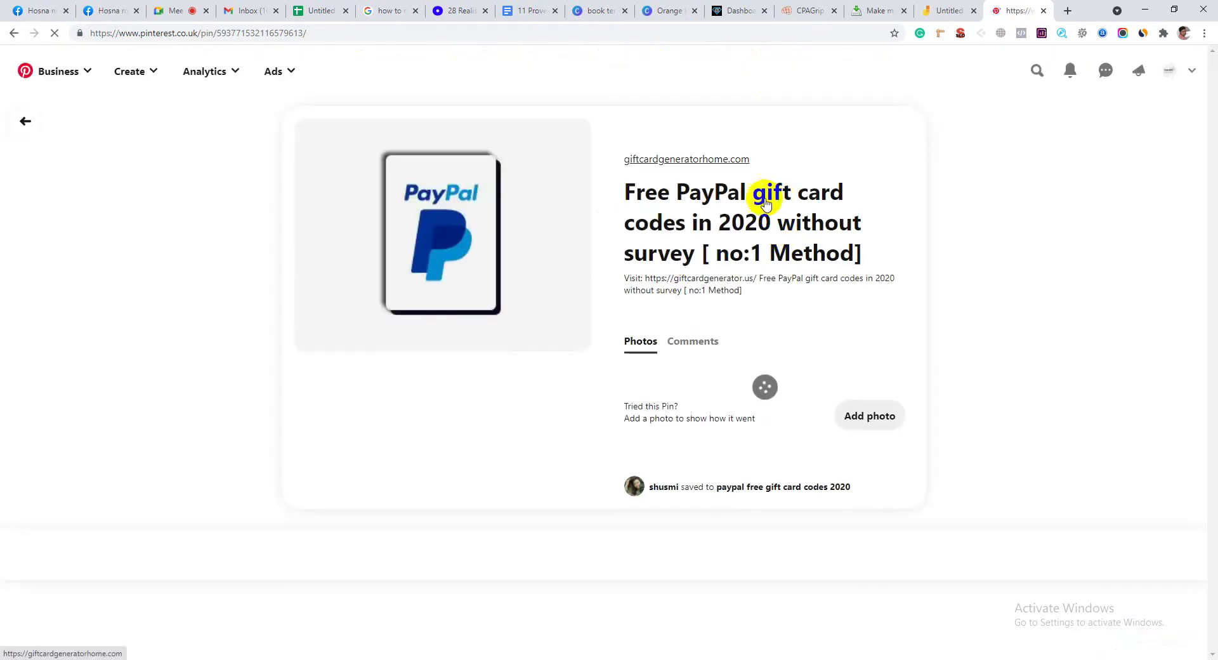
click(57, 73)
click(66, 129)
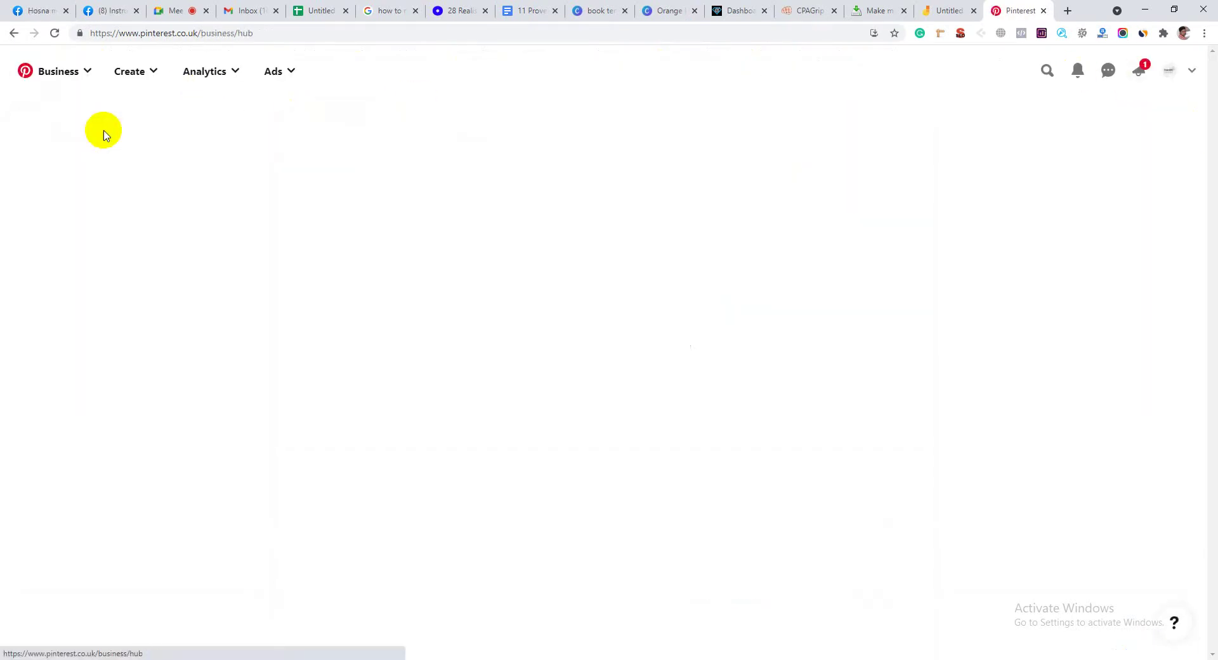
click(93, 78)
click(63, 131)
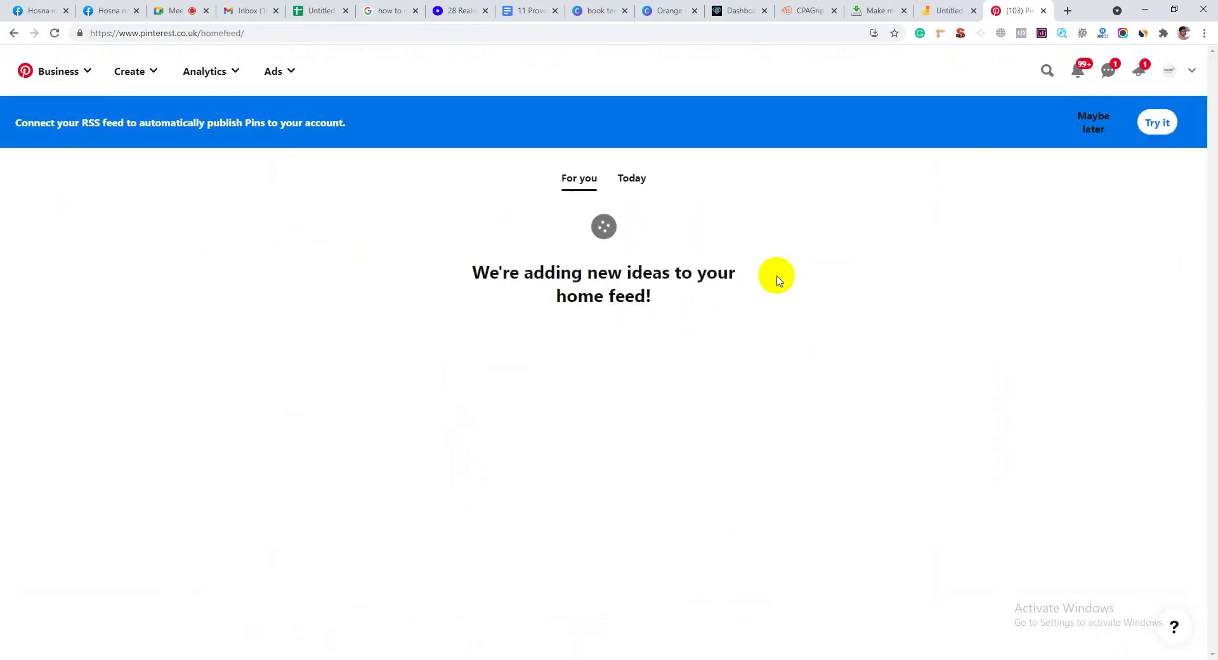
Search Pinterest for "make money"
click(1045, 71)
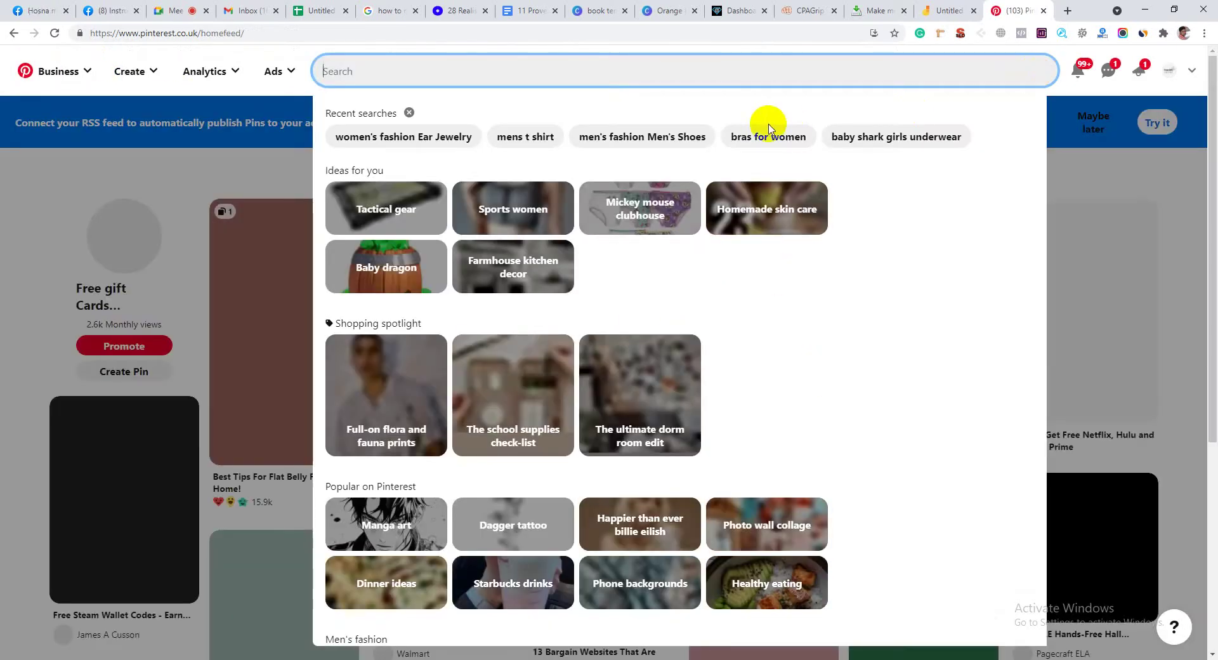
text(make money)
key(Return)
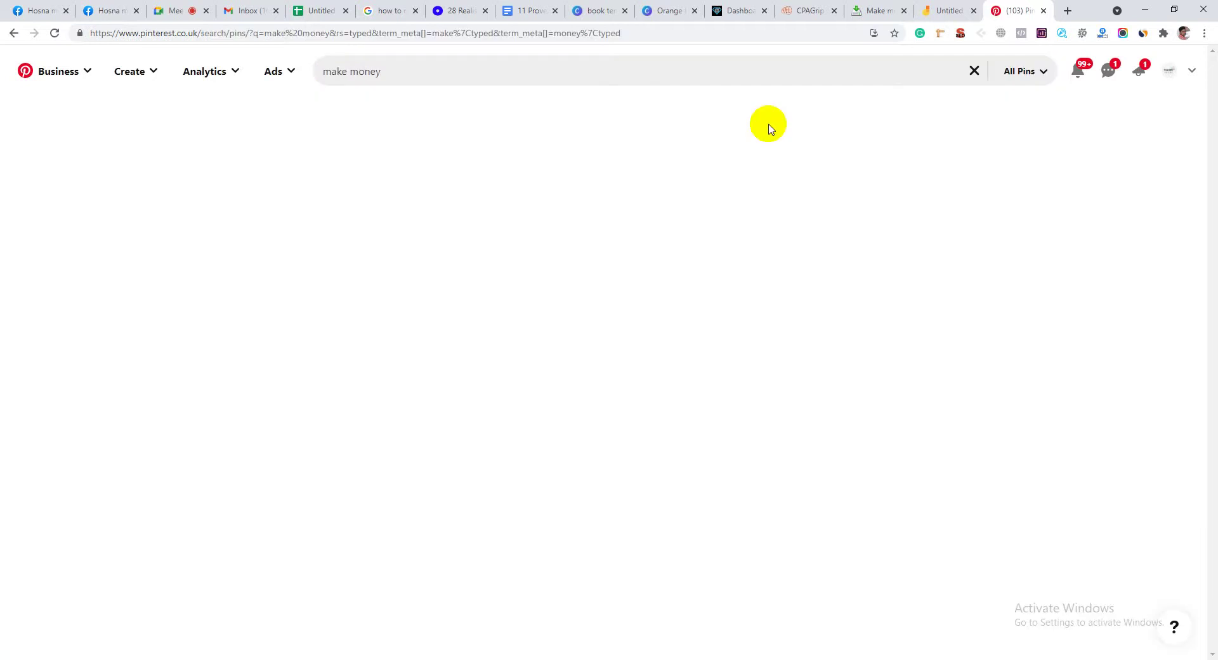